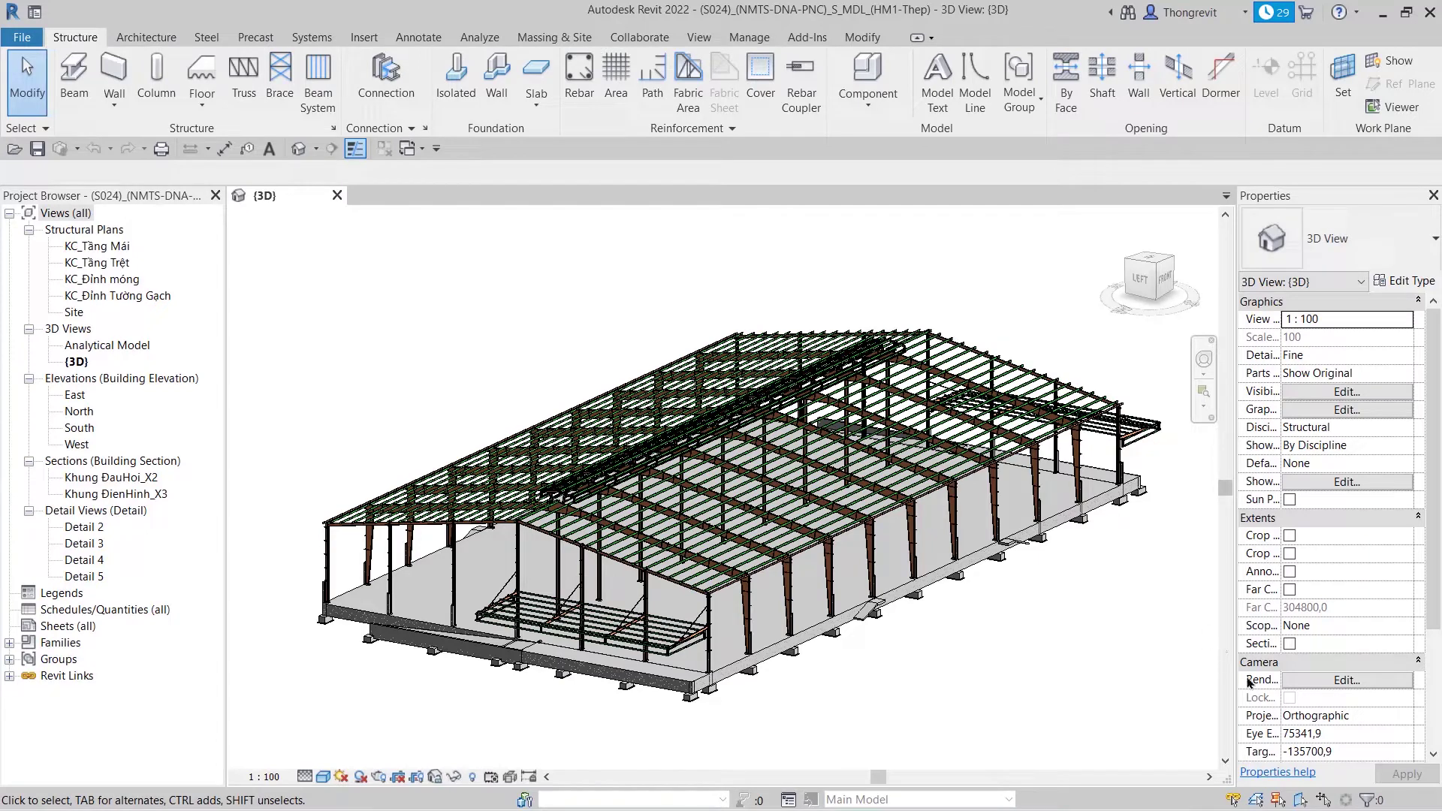
- In section Khung ĐienHinh_X3, draw a vertical reference plane beside the column at the eave
double_click(151, 495)
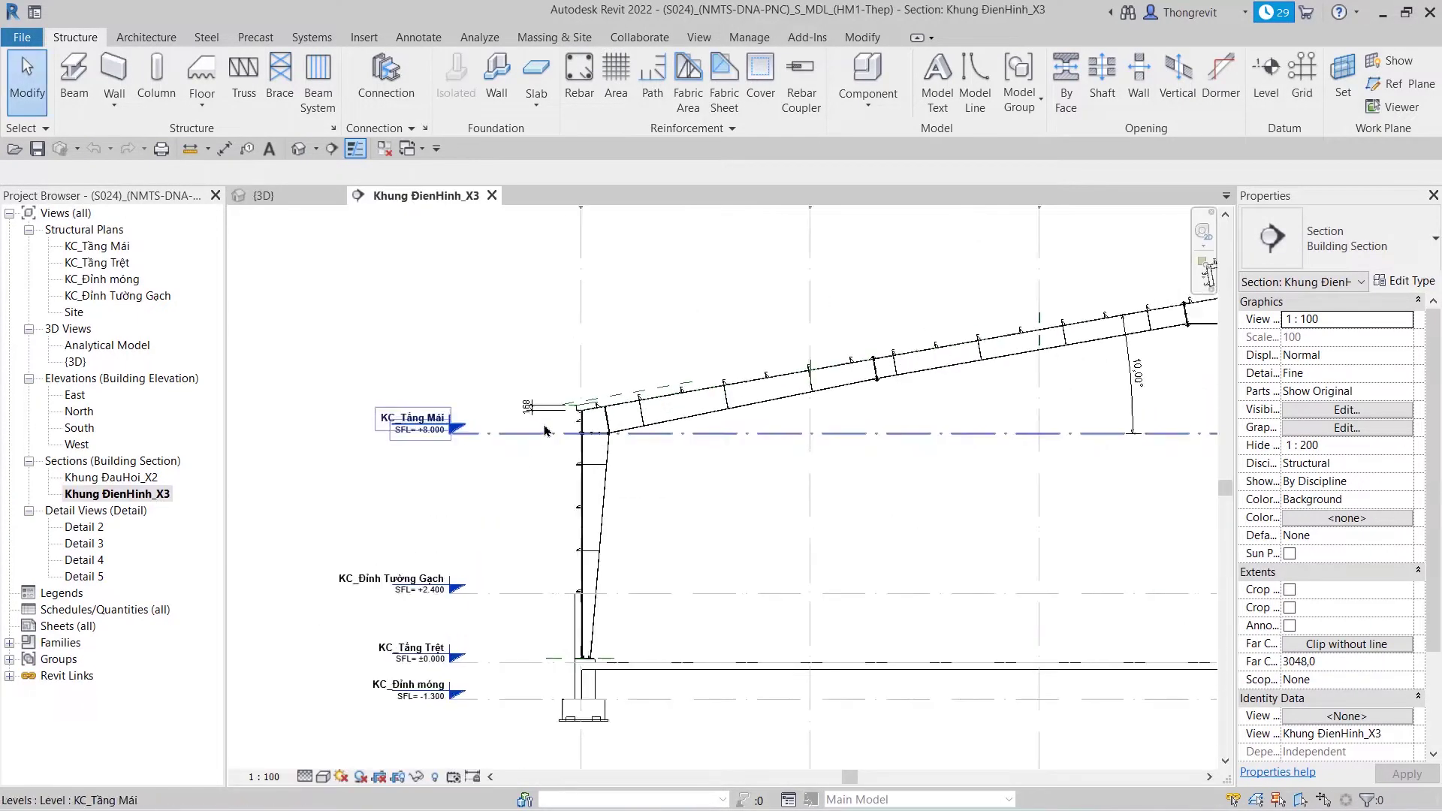
scroll(545, 430, up, 2)
scroll(676, 360, up, 2)
scroll(682, 355, up, 2)
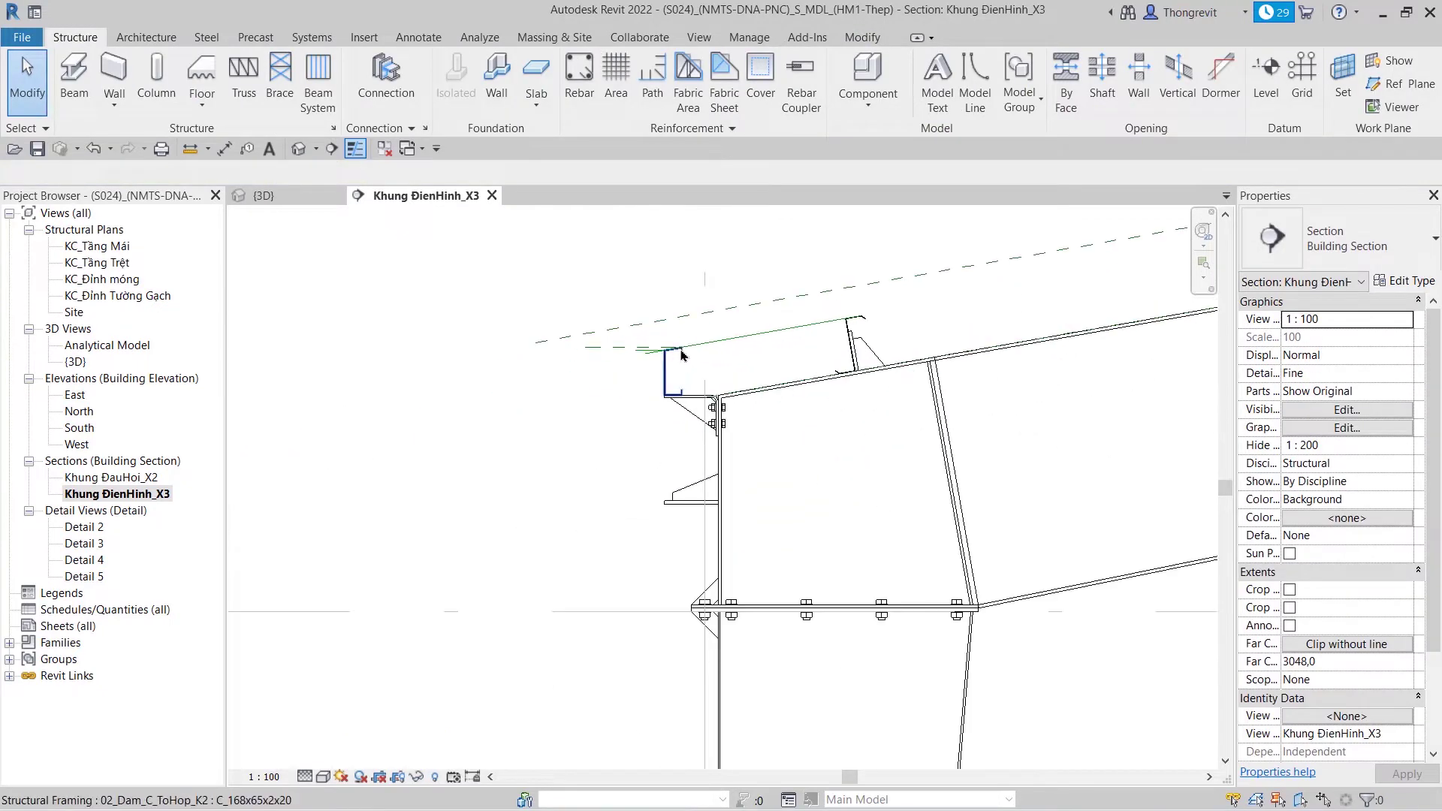
scroll(682, 355, down, 2)
scroll(624, 399, down, 2)
key(r)
key(p)
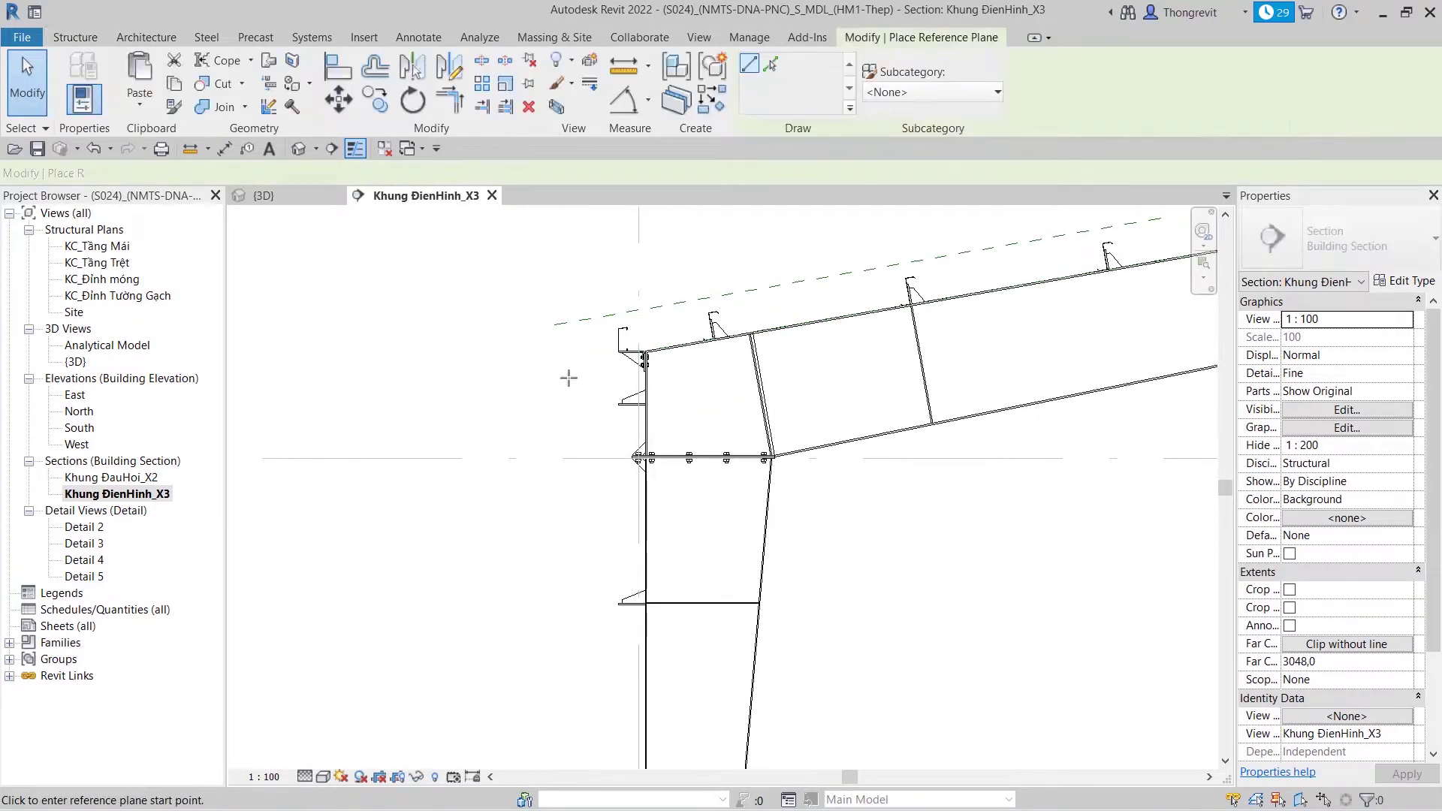
click(596, 263)
click(596, 577)
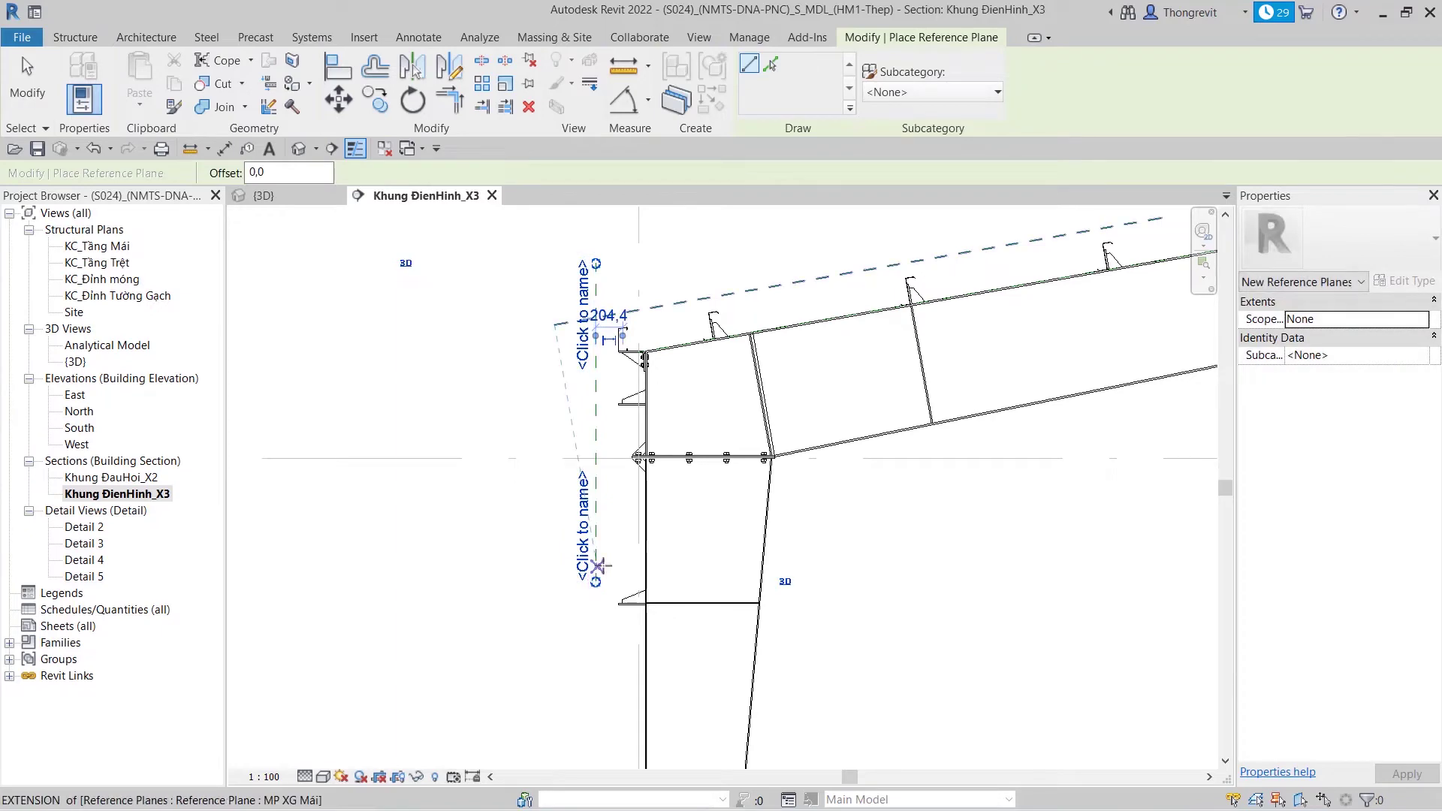
key(Escape)
key(Escape)
- Offset the new reference plane 350 from the column line and give it a name
key(d)
key(i)
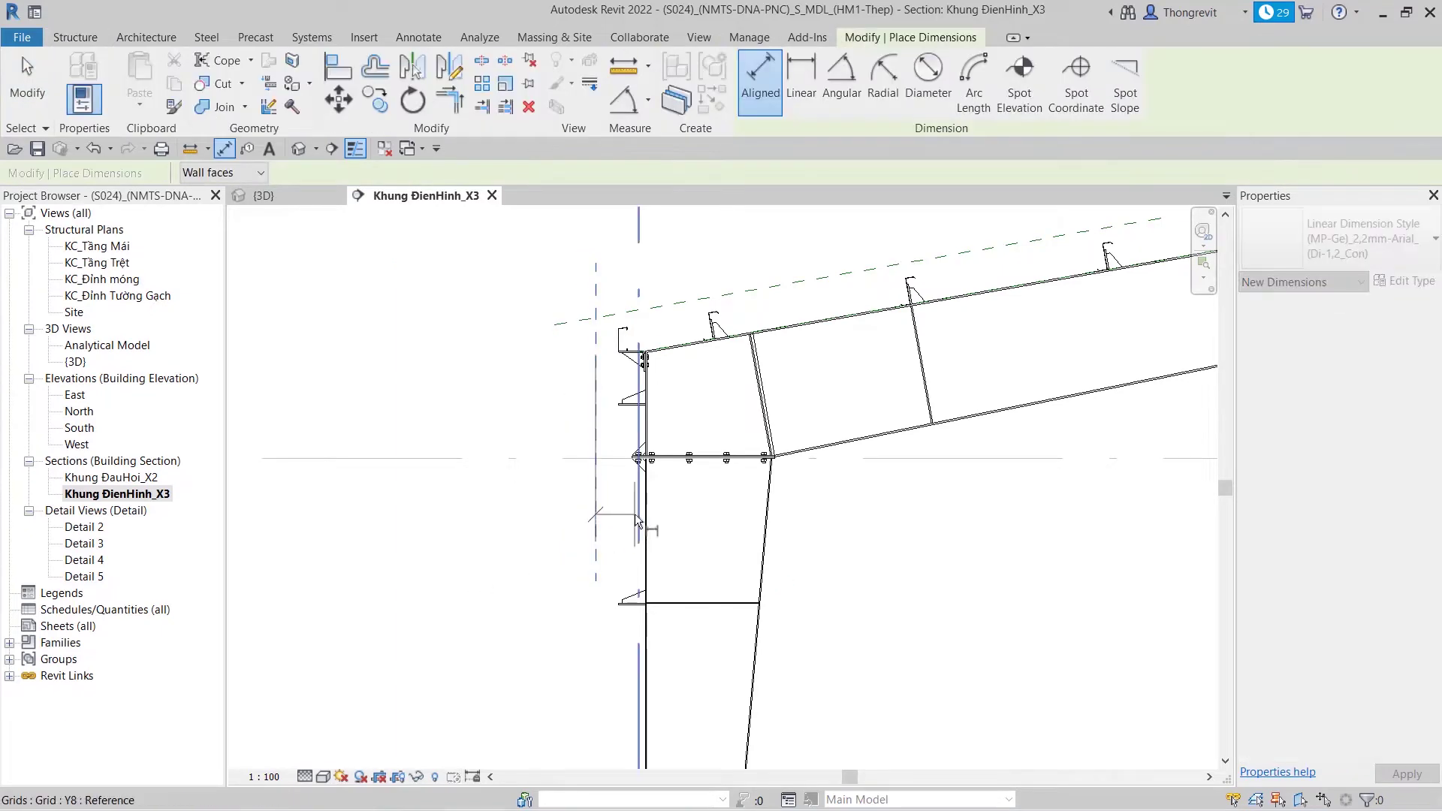
key(Escape)
key(Escape)
scroll(631, 520, down, 1)
click(588, 481)
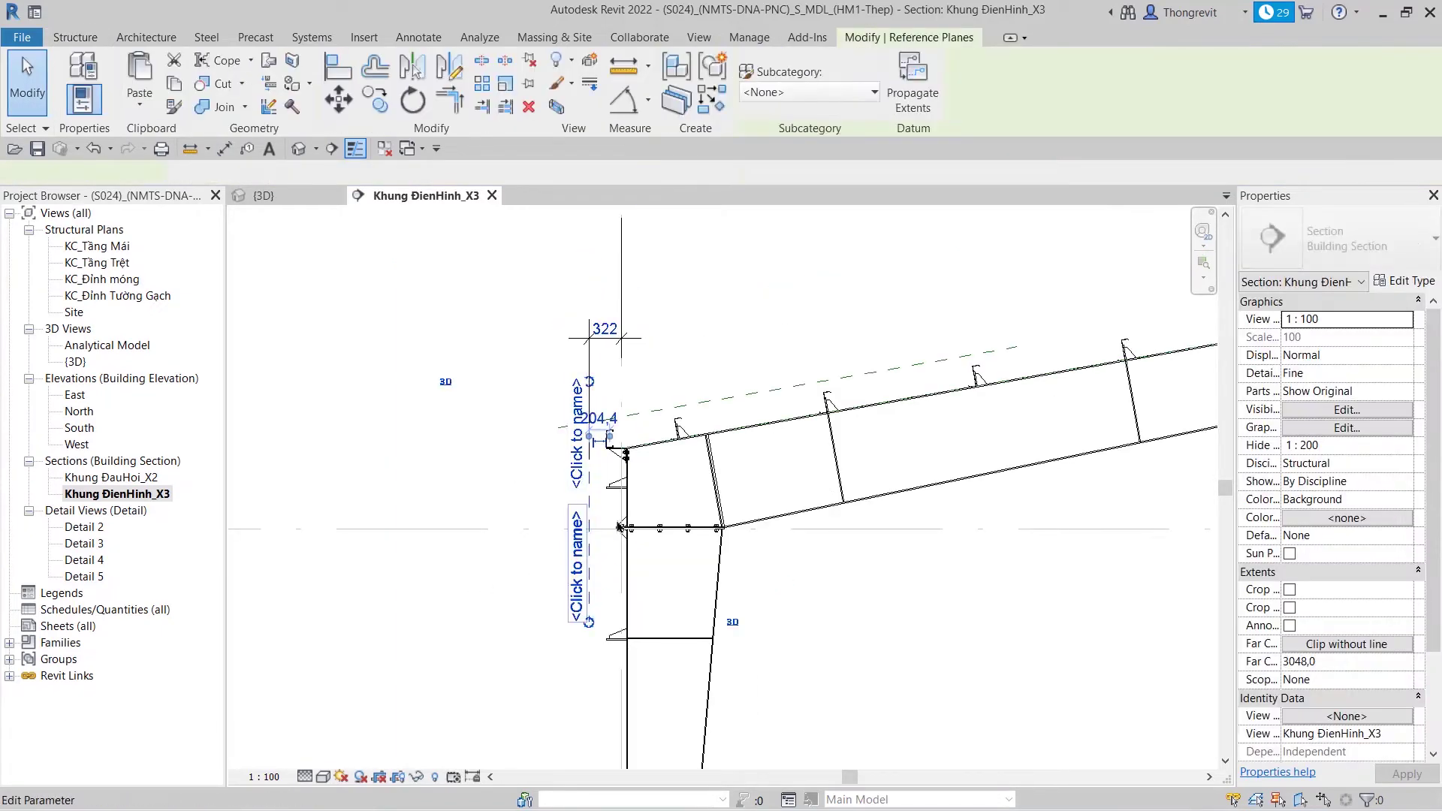
click(593, 323)
key(Return)
key(Escape)
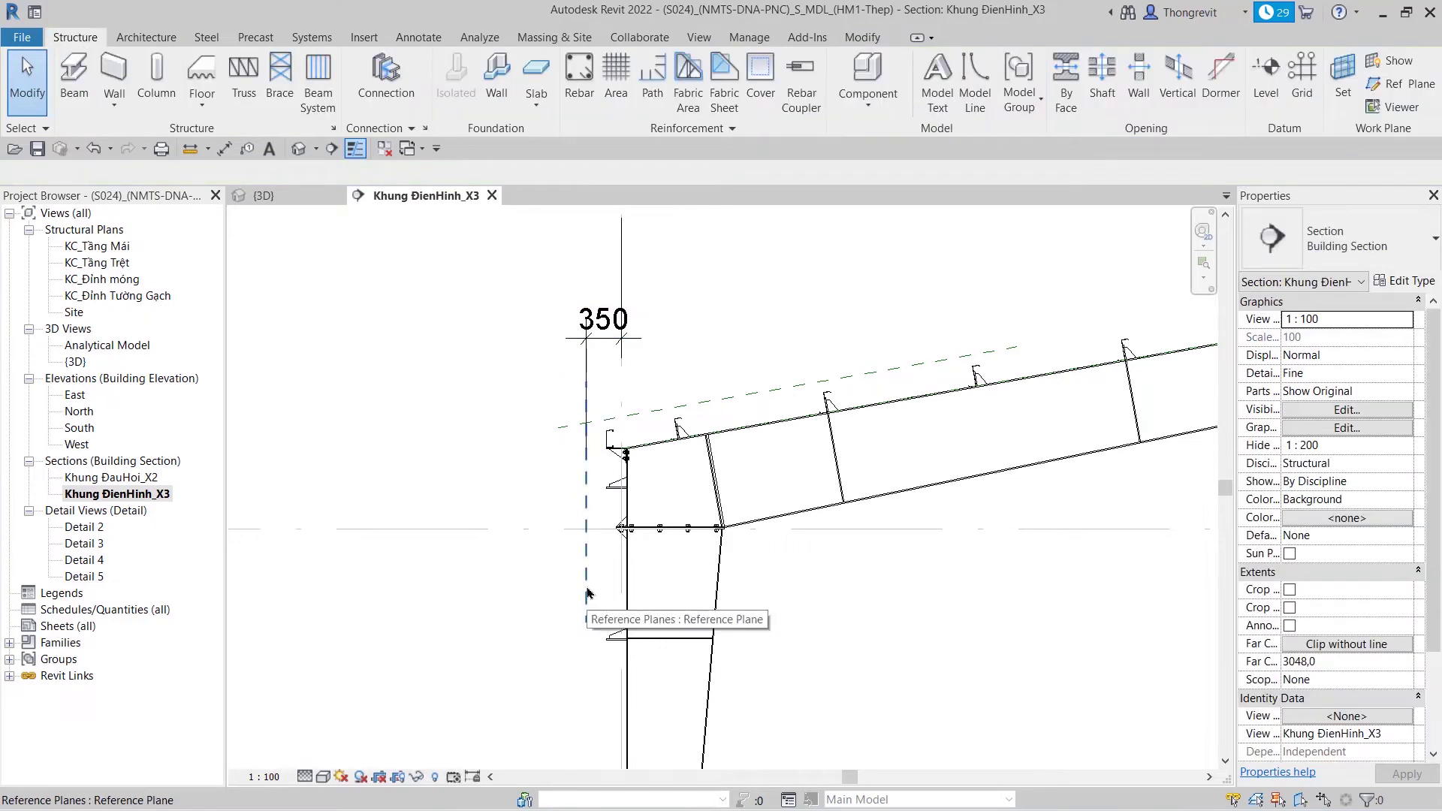
click(587, 590)
click(579, 461)
text(MP_XG_Va)
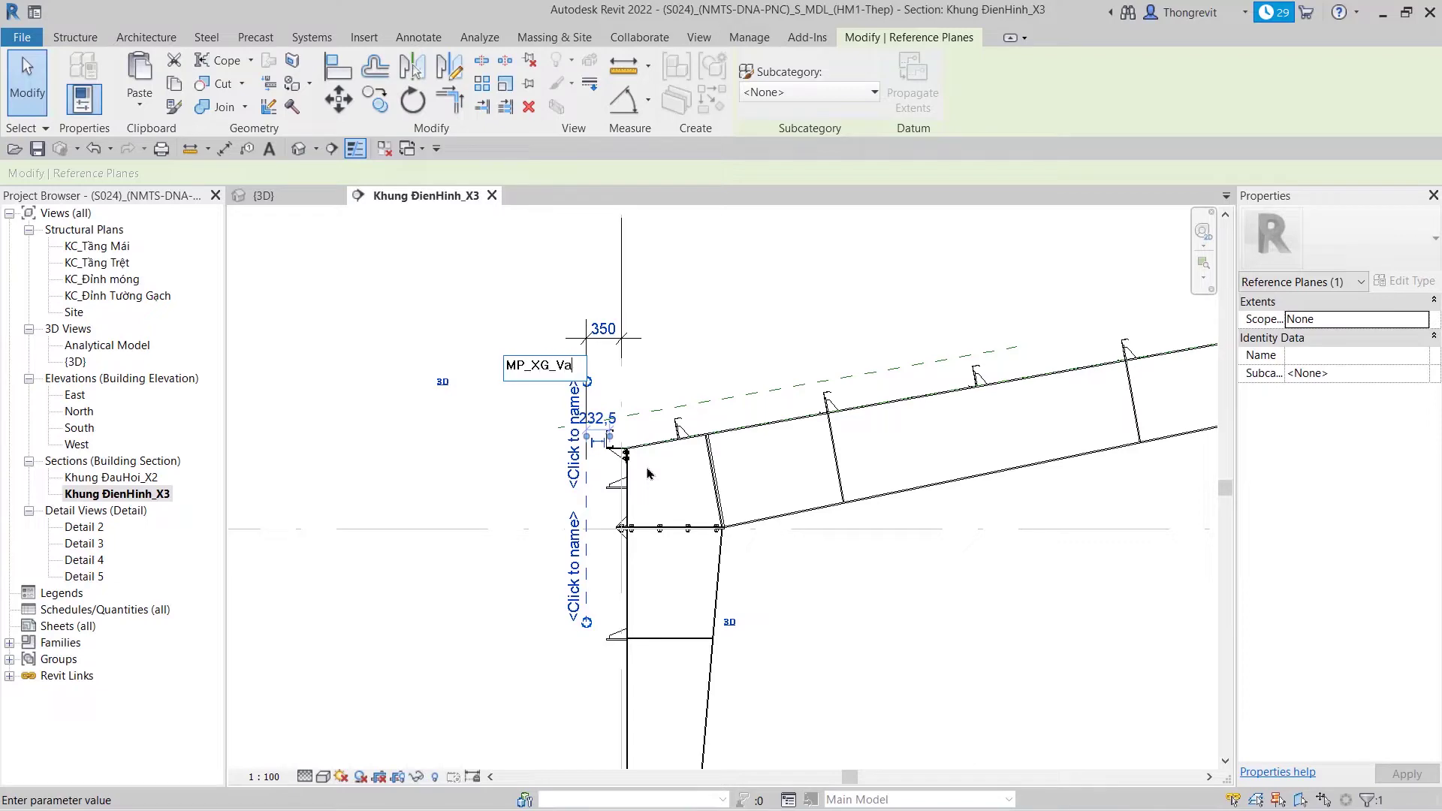
key(Return)
key(Escape)
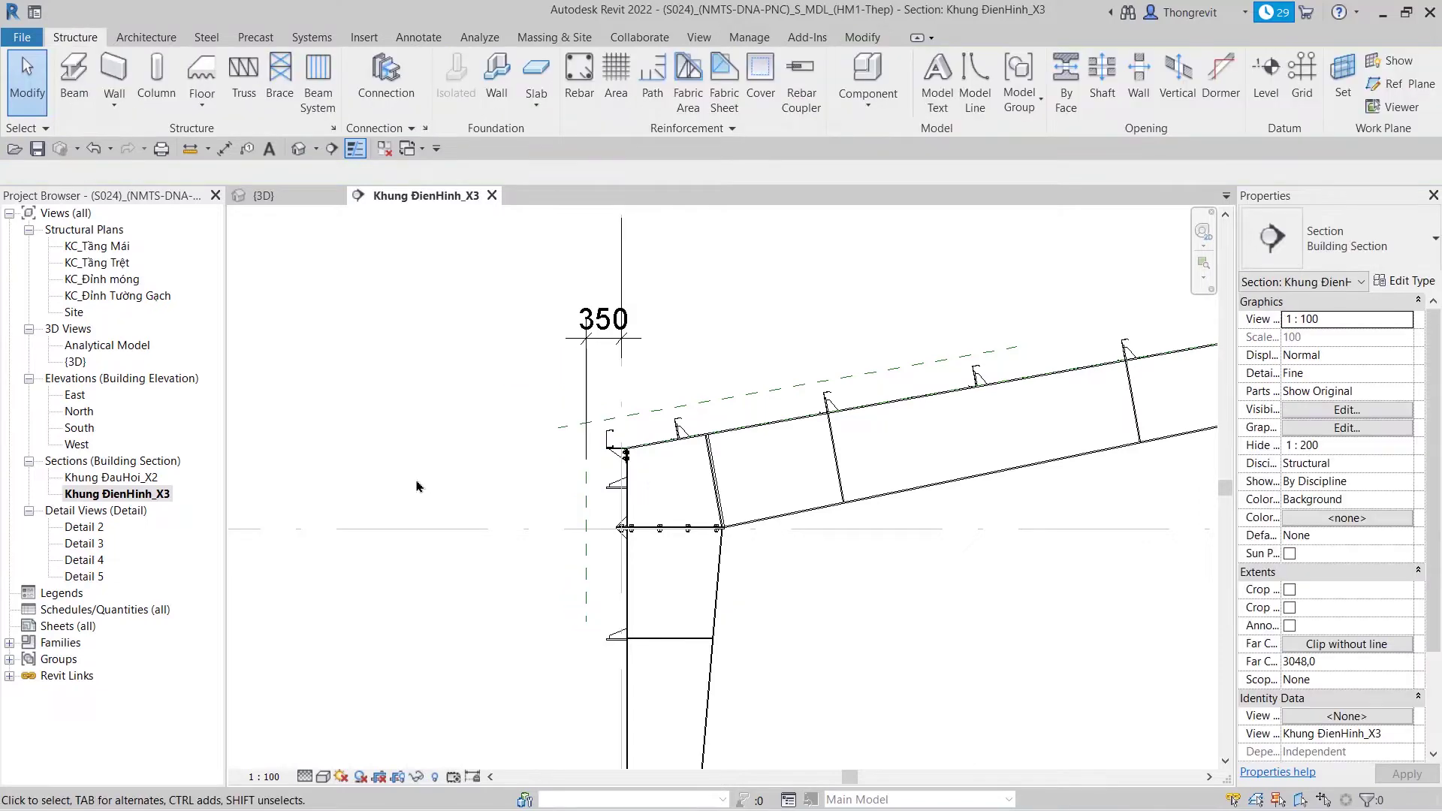
- Open the North elevation and delete the Detail 4 callout and its view
double_click(80, 410)
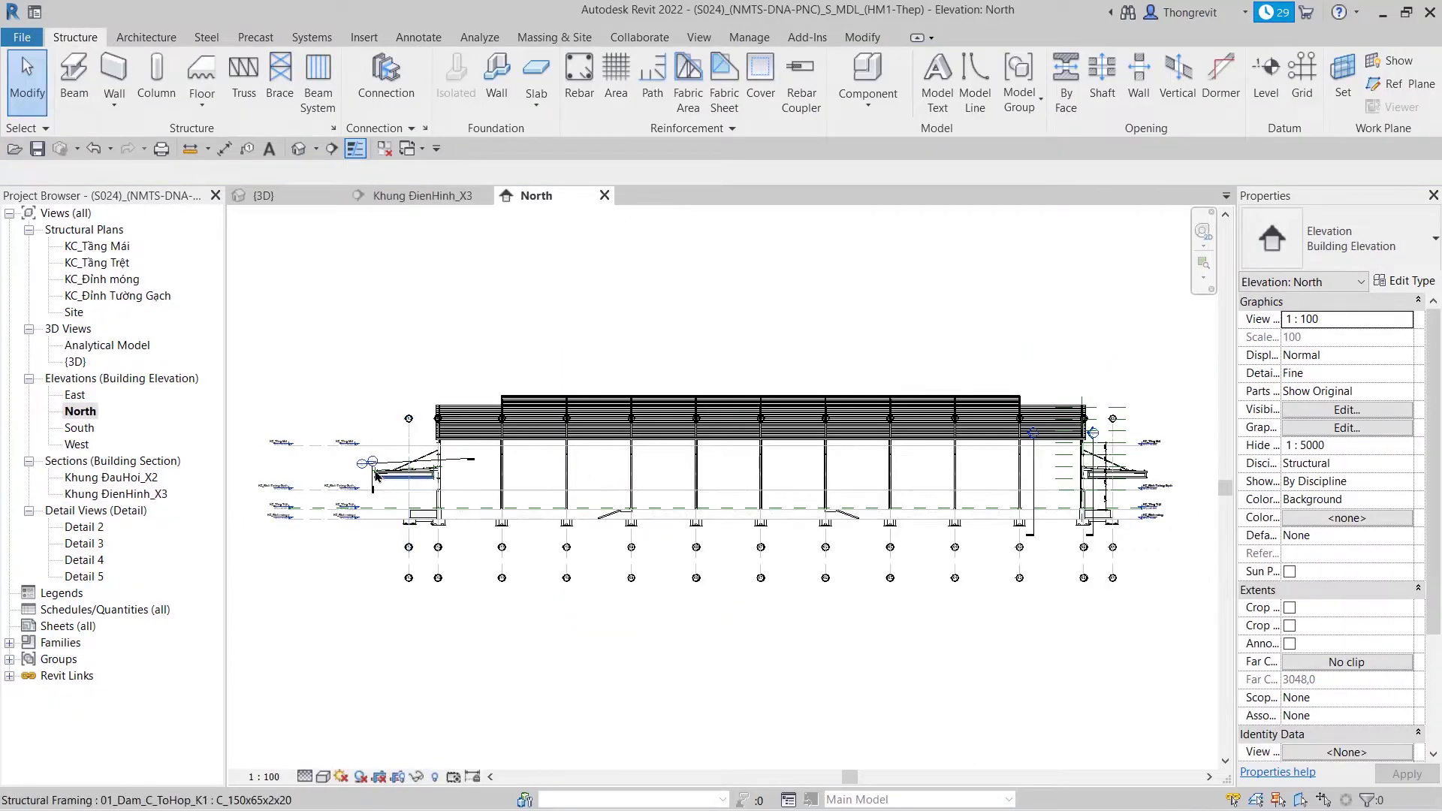
scroll(433, 476, up, 1)
click(428, 453)
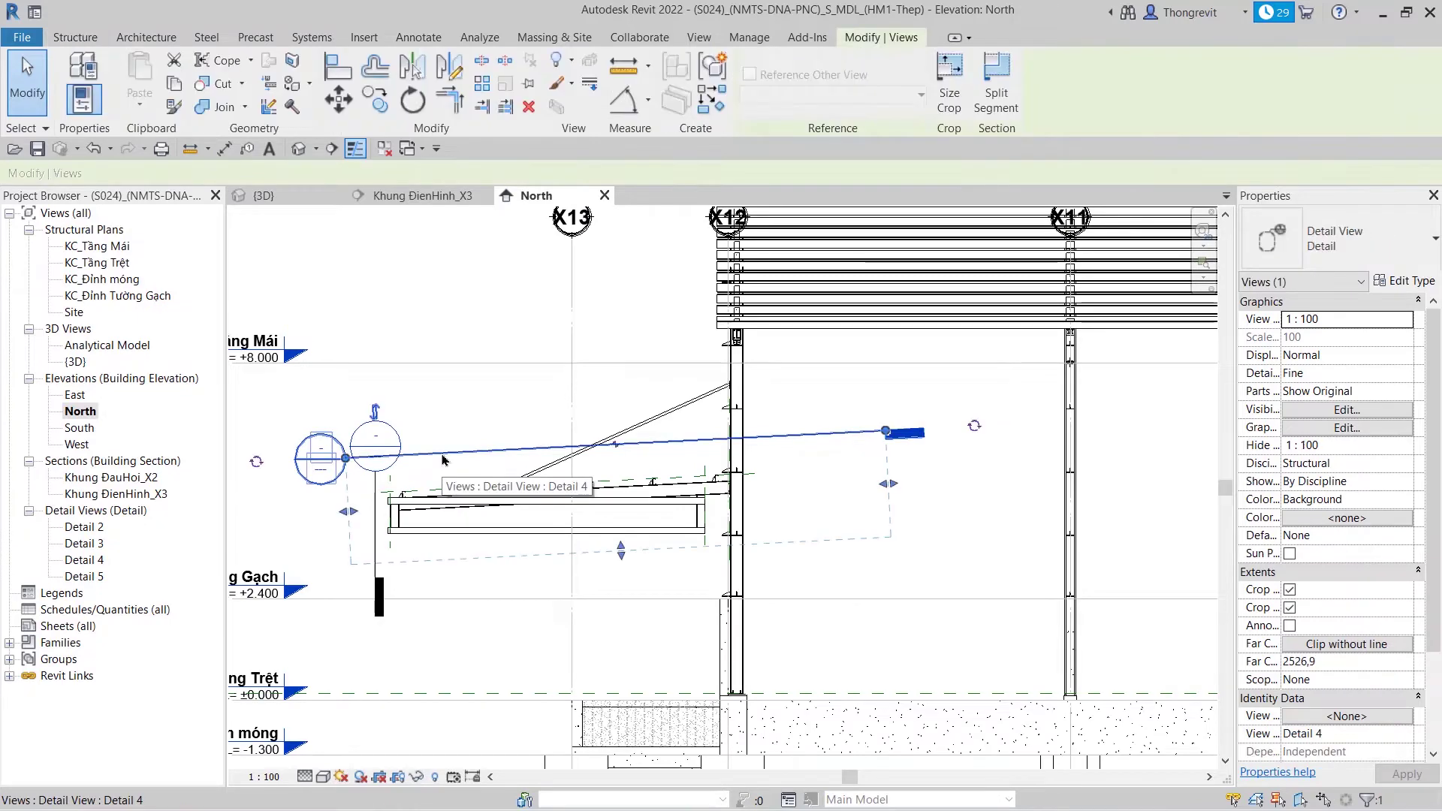
key(Delete)
click(781, 477)
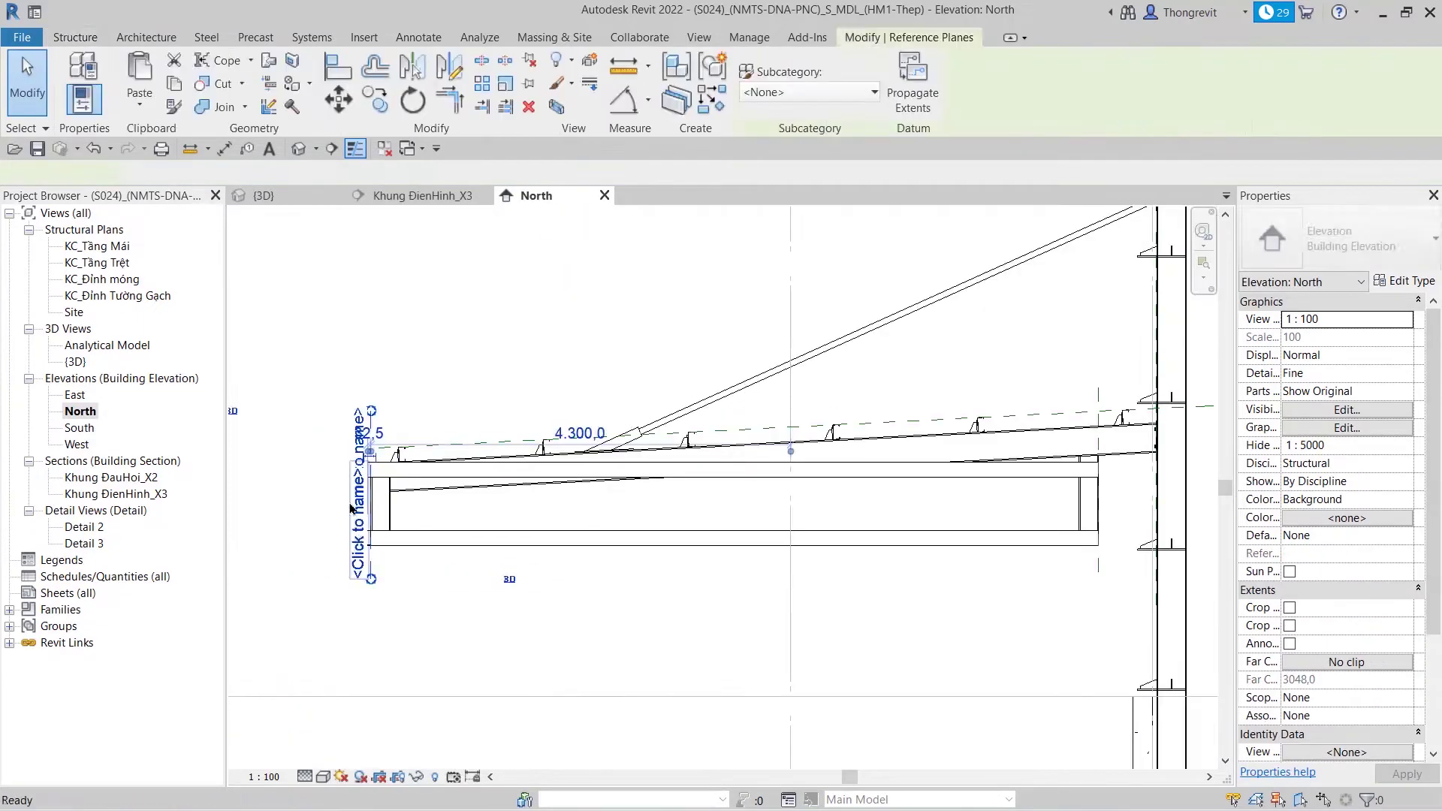
click(312, 463)
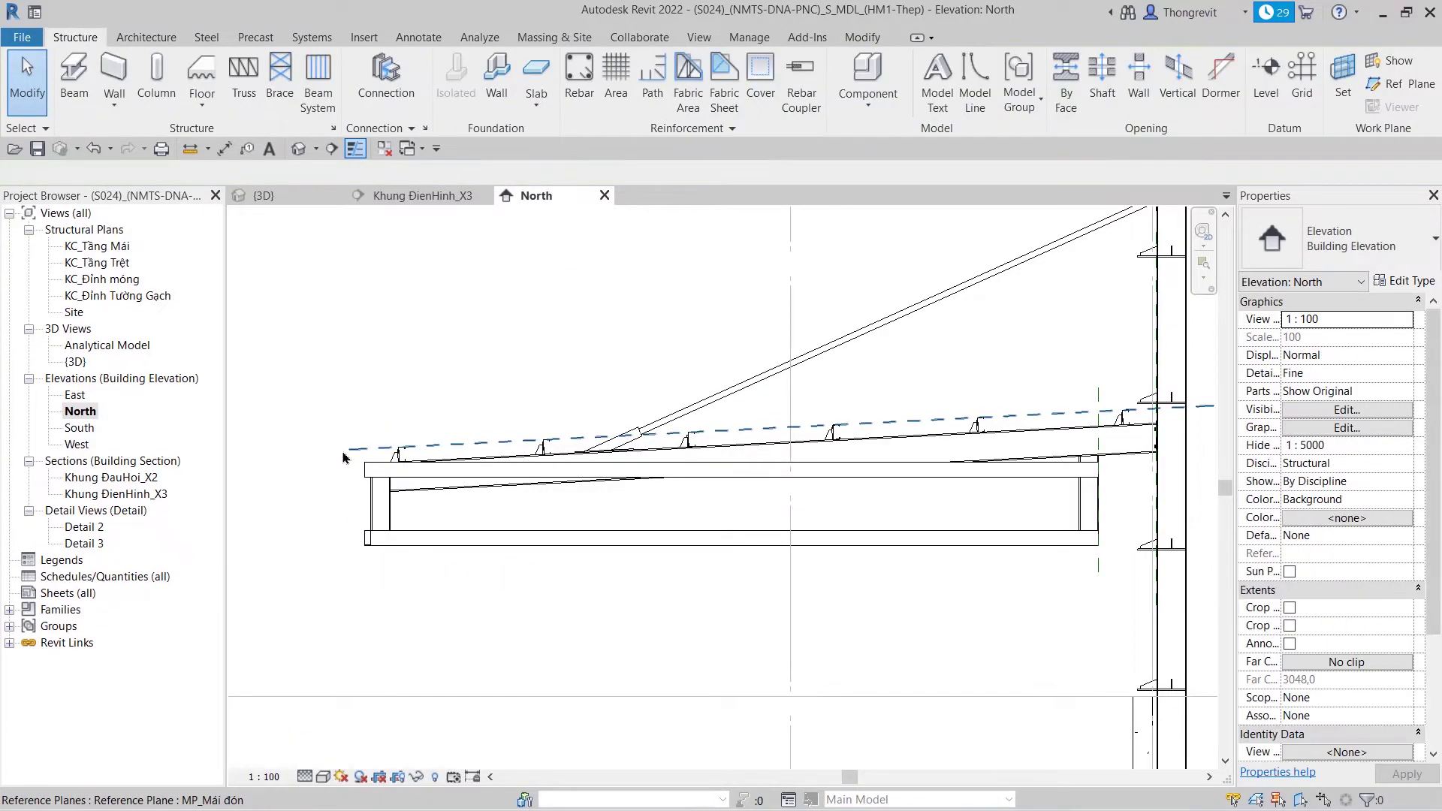
key(Escape)
- Delete the spare reference planes and 1.500 dimension chain at the X1 end
scroll(361, 524, down, 5)
middle_drag(1127, 488, 526, 451)
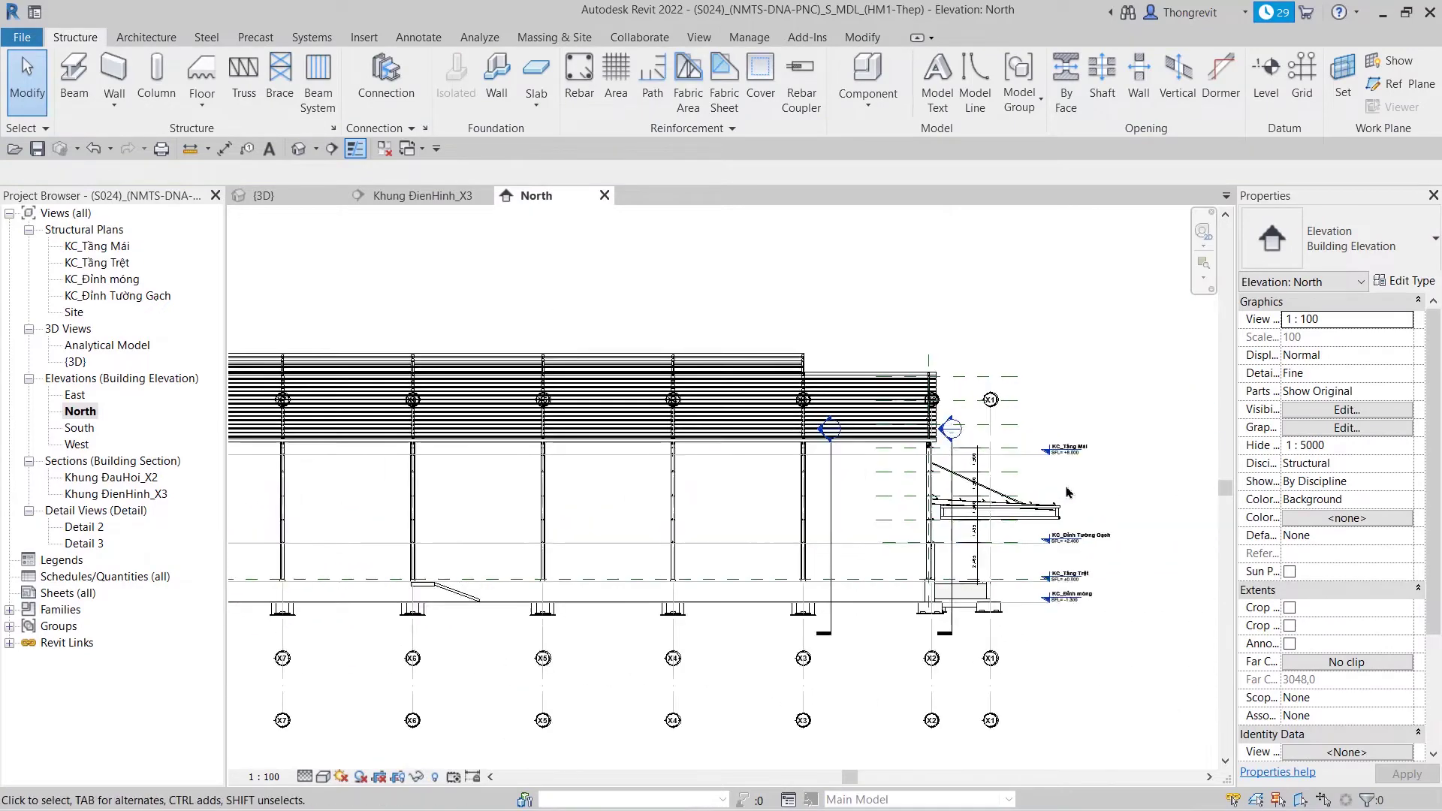
scroll(963, 279, up, 2)
drag(963, 280, 856, 469)
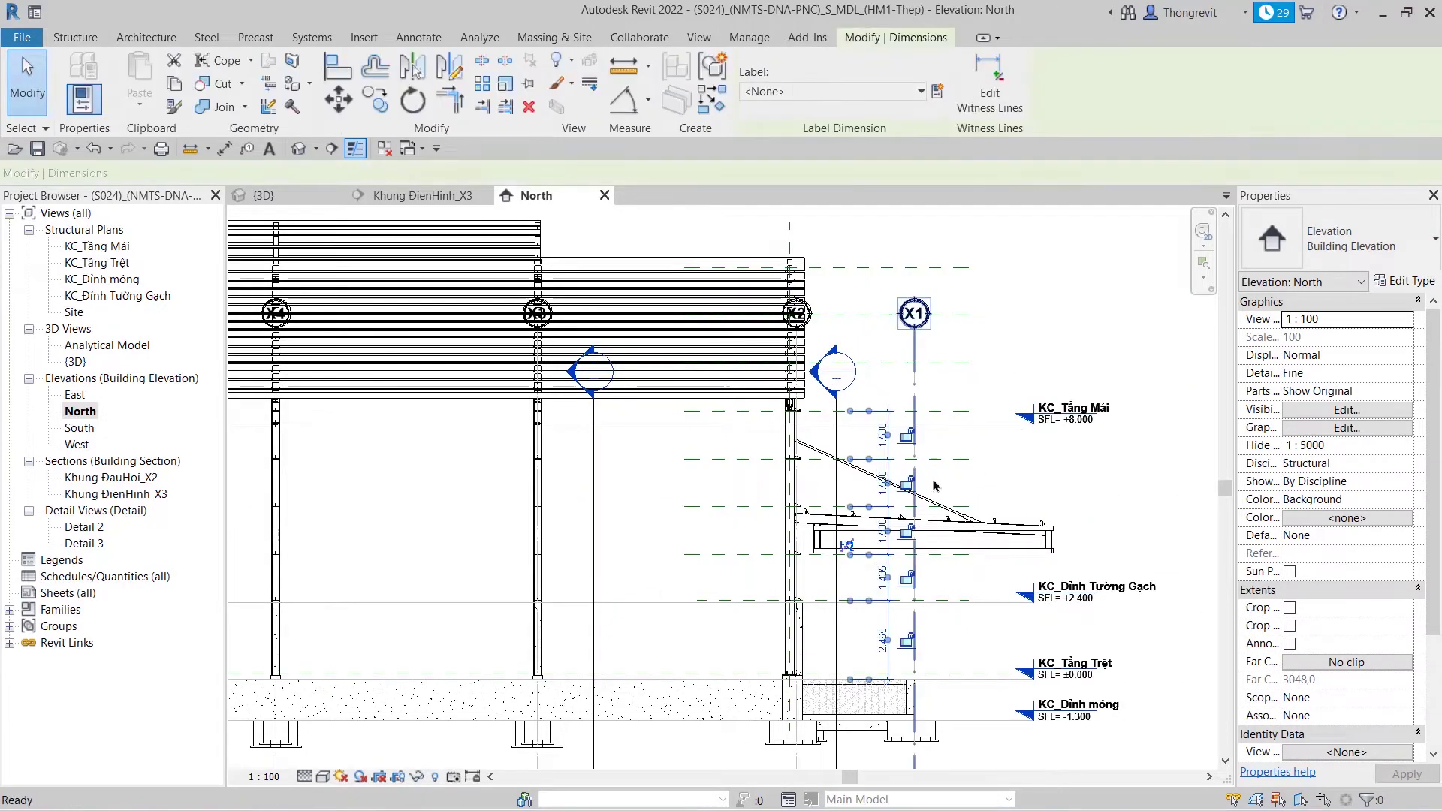
key(Delete)
click(939, 674)
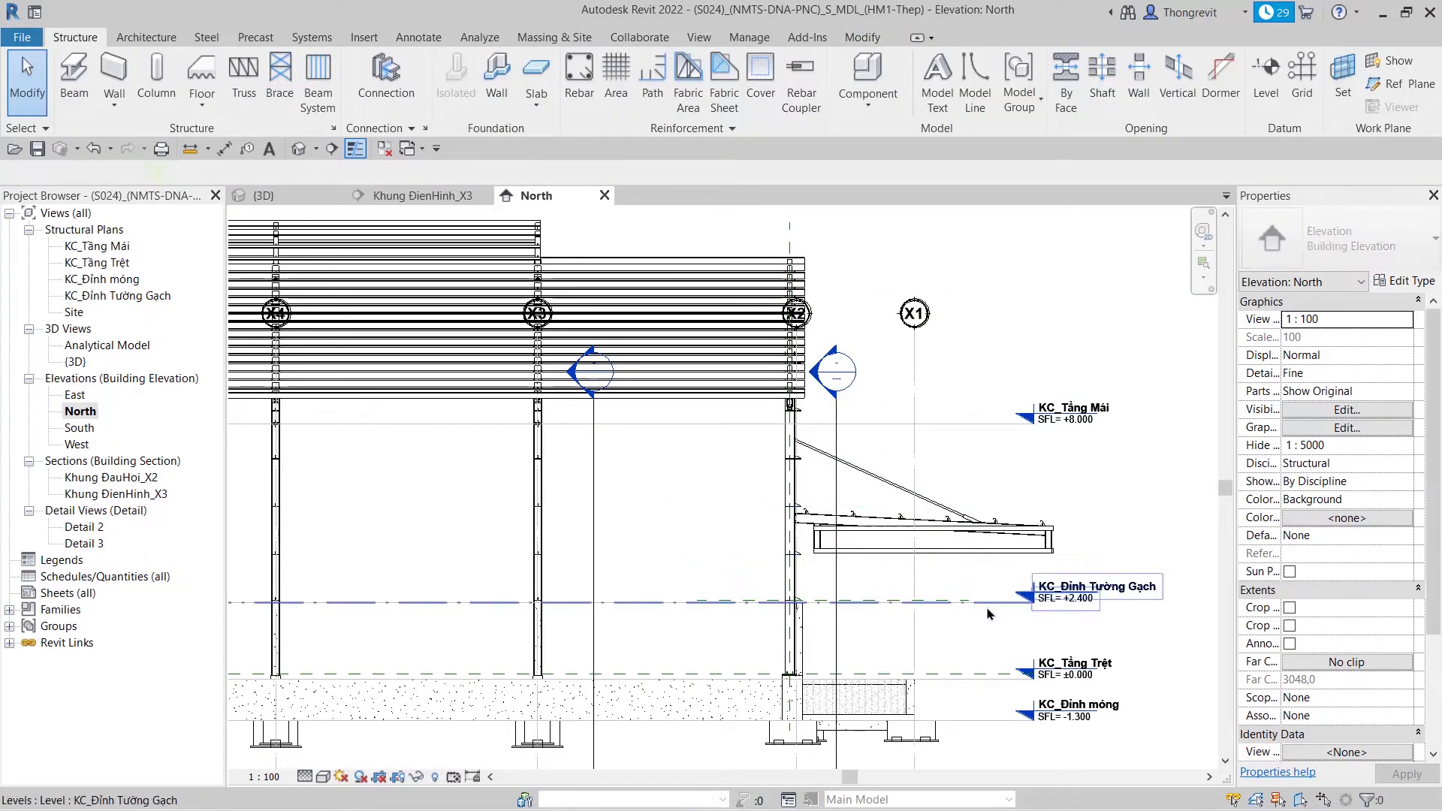
scroll(961, 638, up, 2)
key(Escape)
scroll(901, 638, down, 6)
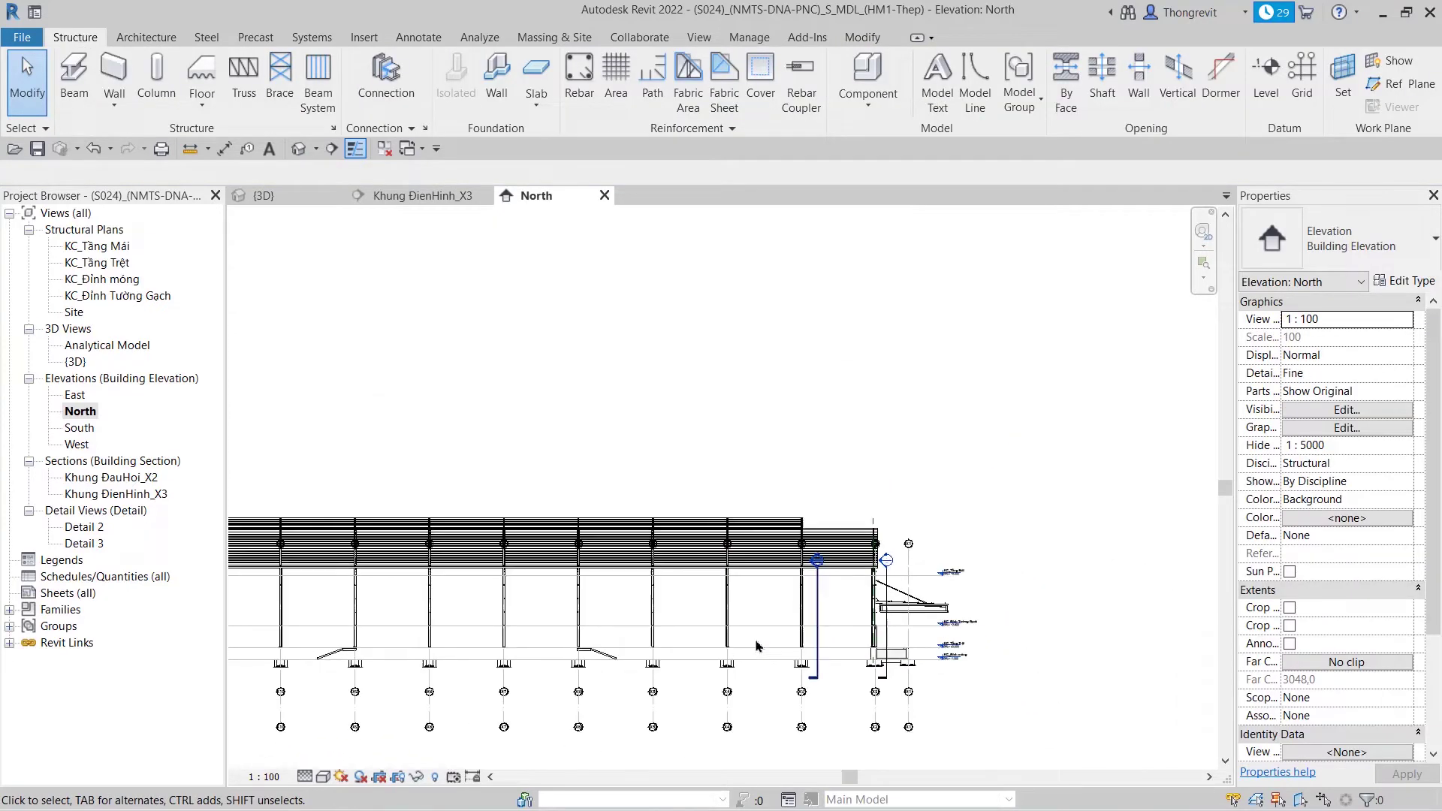
scroll(962, 668, down, 2)
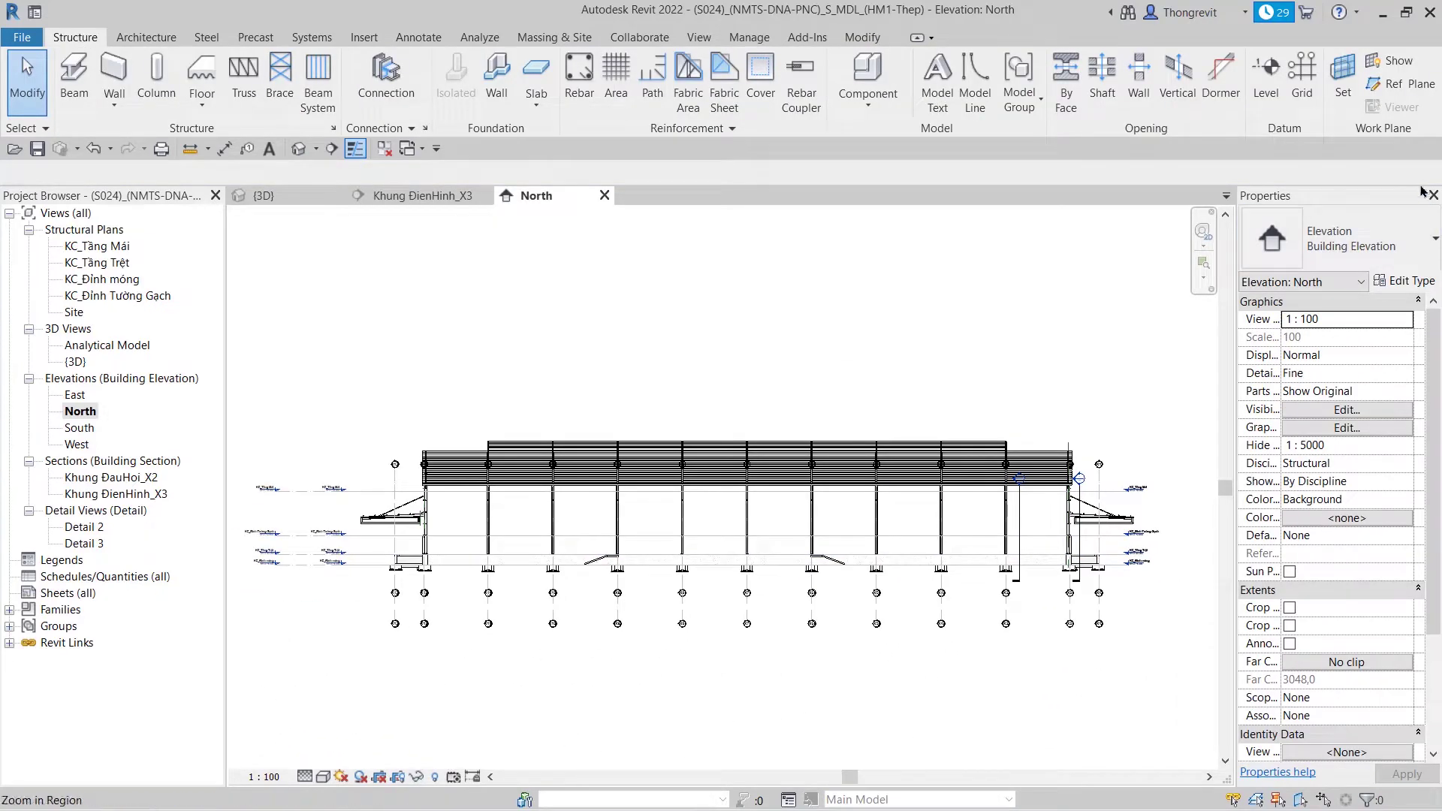
- Set Reference Plane : MP_XG_Vách as the work plane and start a beam system sketch
click(1344, 90)
click(668, 220)
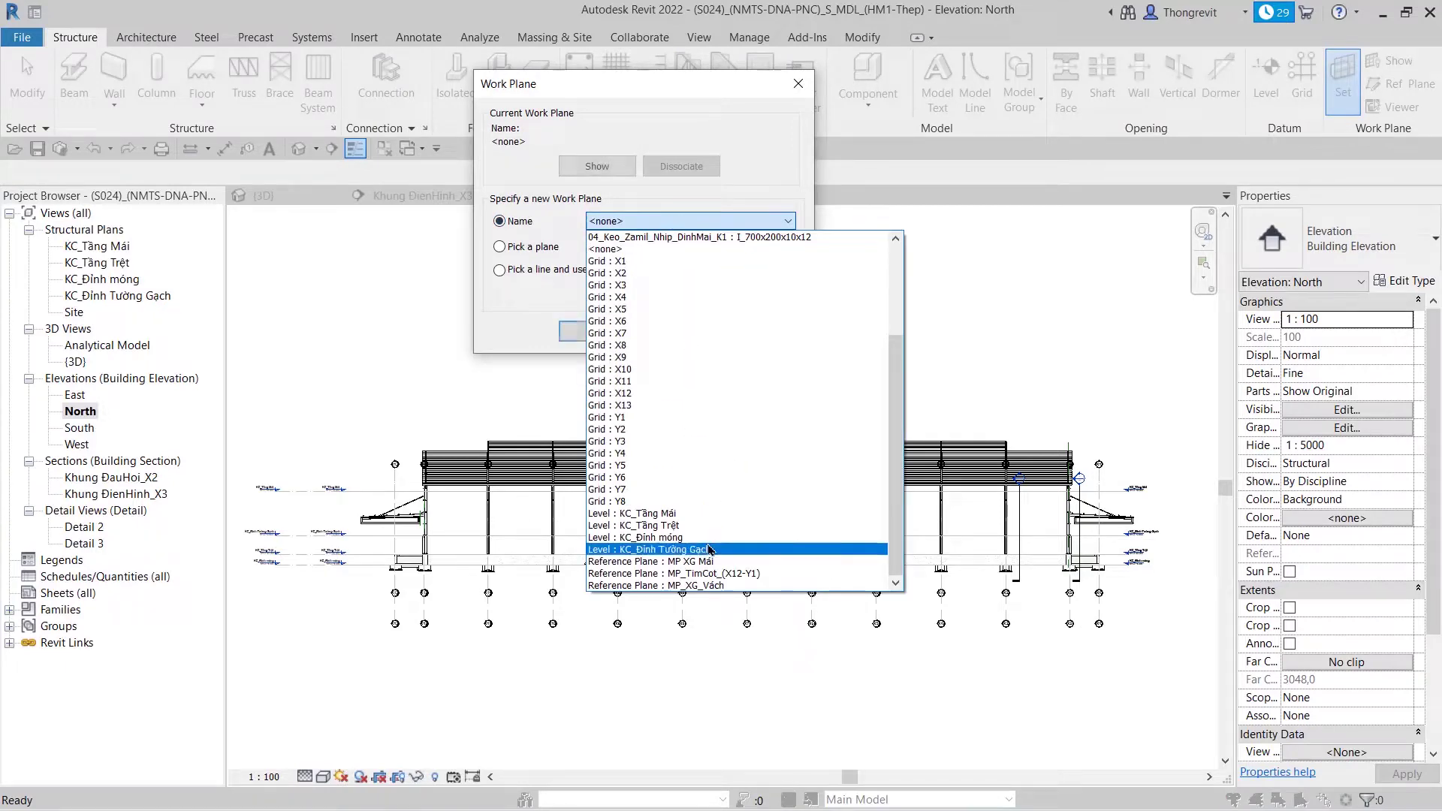
click(732, 586)
click(597, 332)
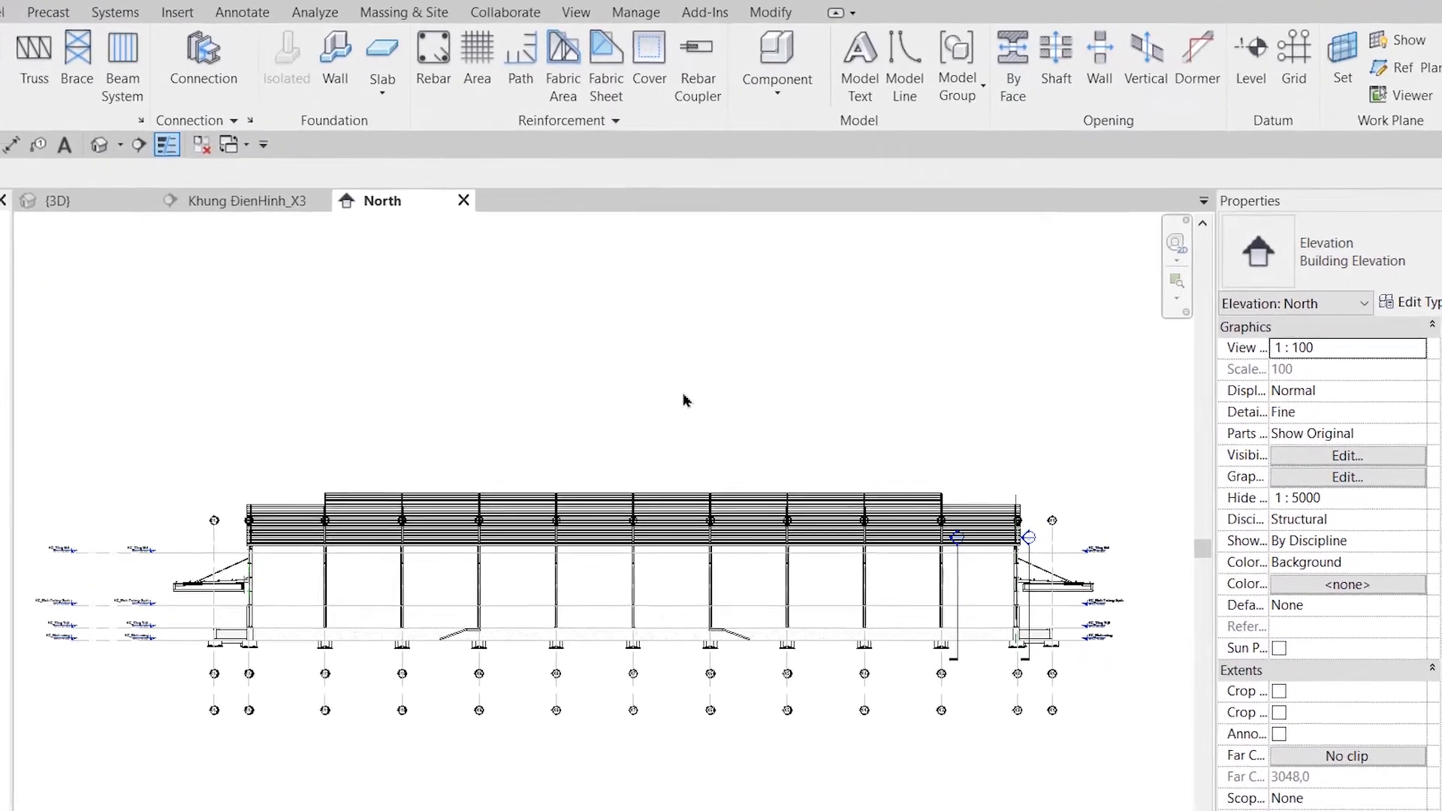
click(126, 96)
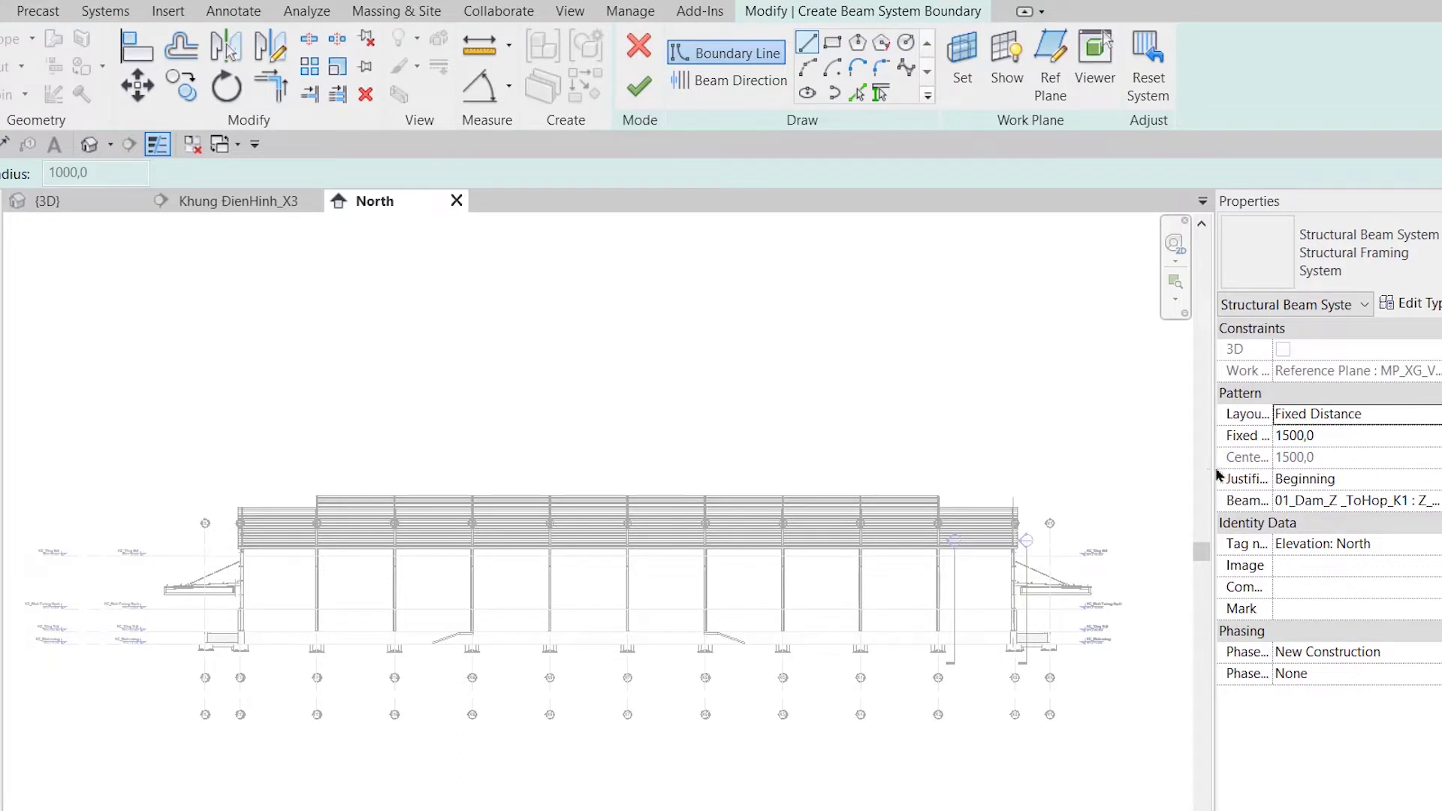
- Set the beam system's beam type to Z_200x60x2
drag(1214, 466, 1078, 468)
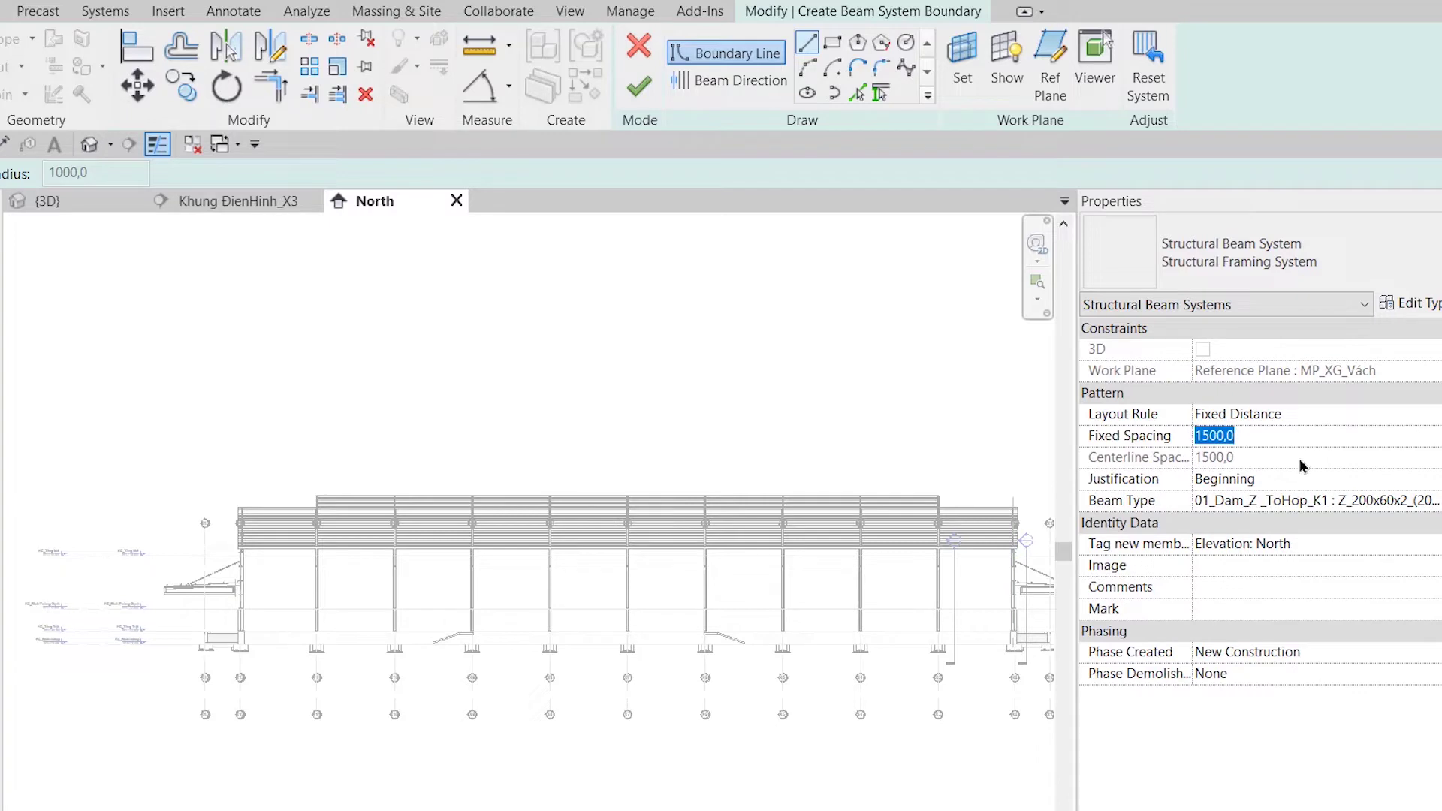
click(1221, 500)
click(1435, 500)
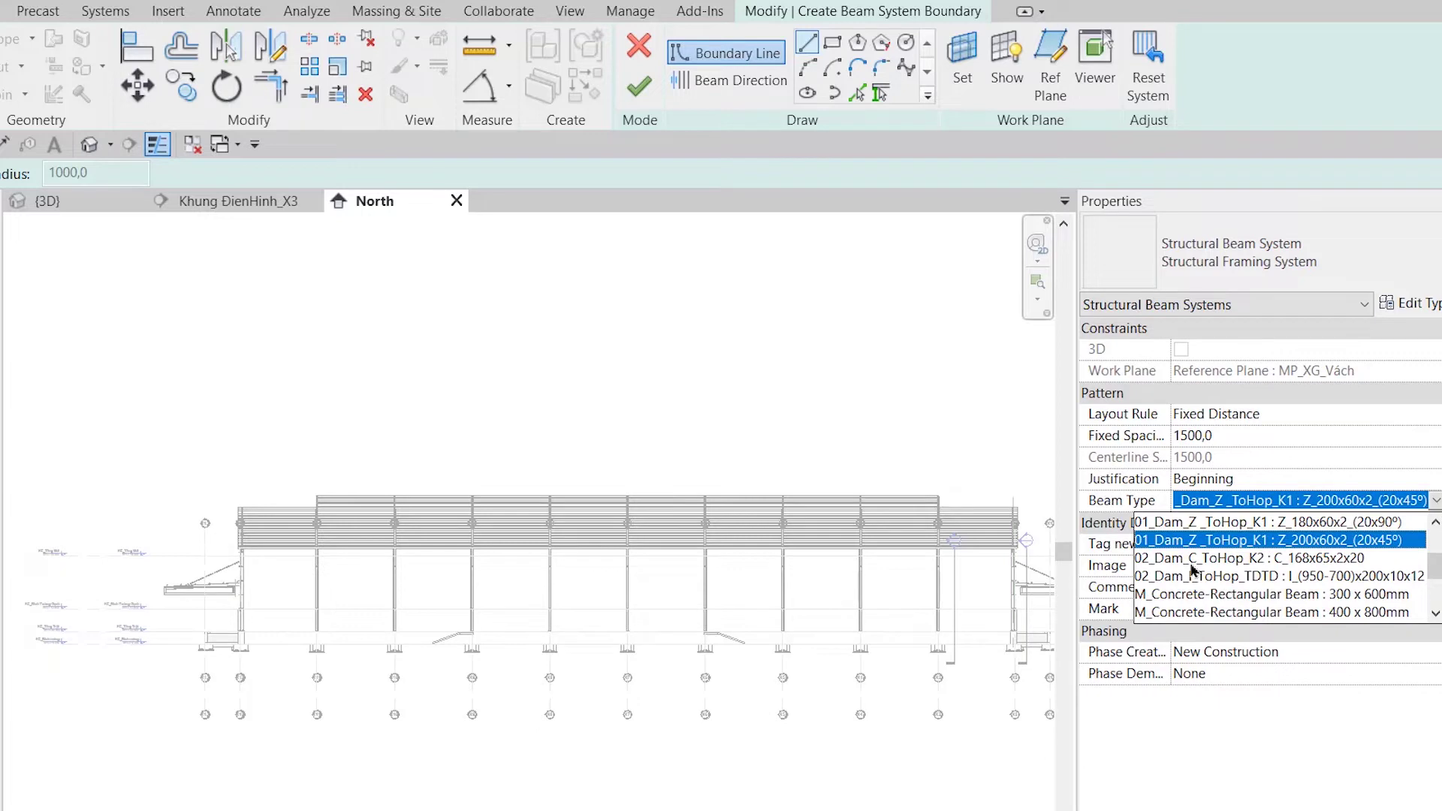
click(1347, 549)
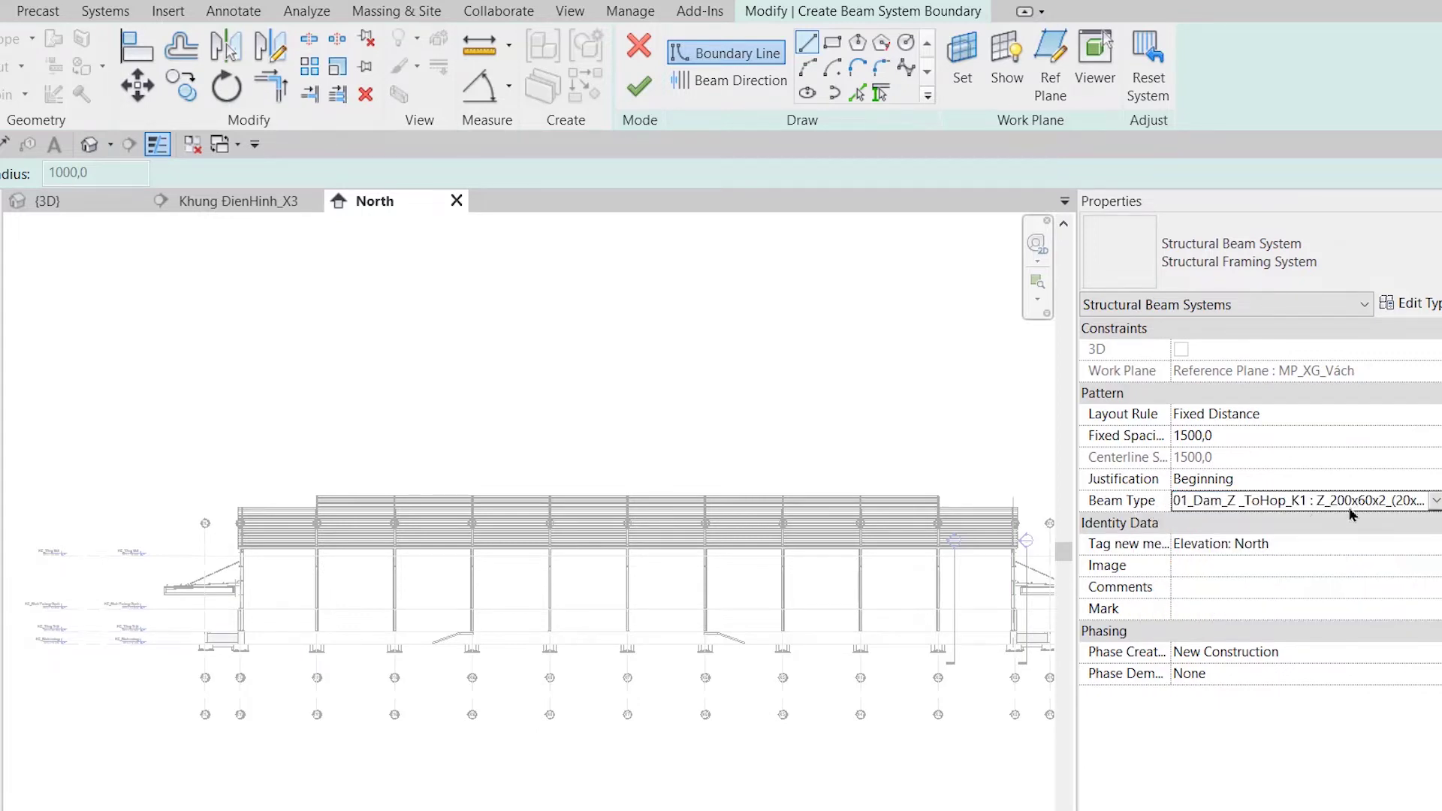
- Sketch a rectangular boundary from the column plate across the whole wall frame
click(834, 43)
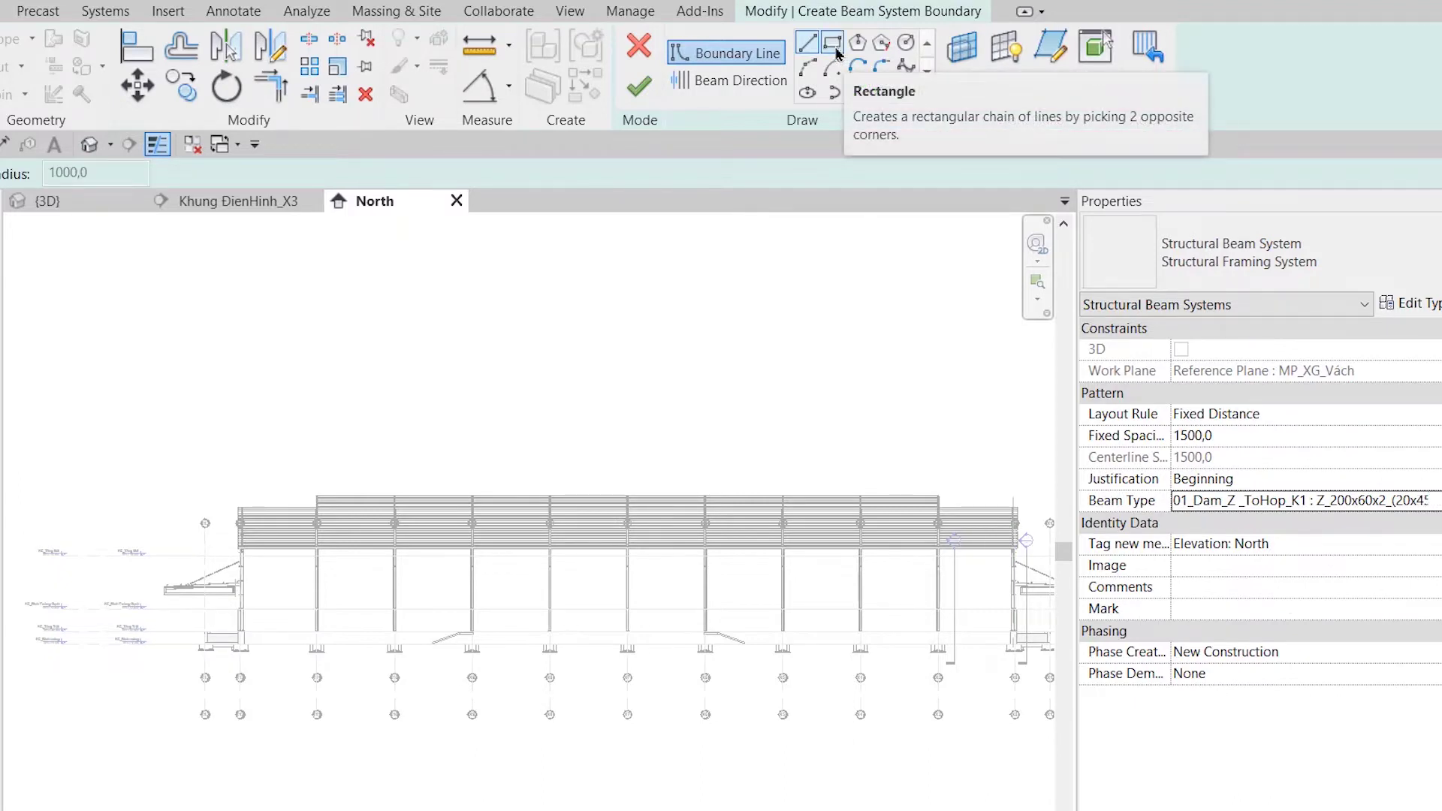
scroll(237, 591, up, 3)
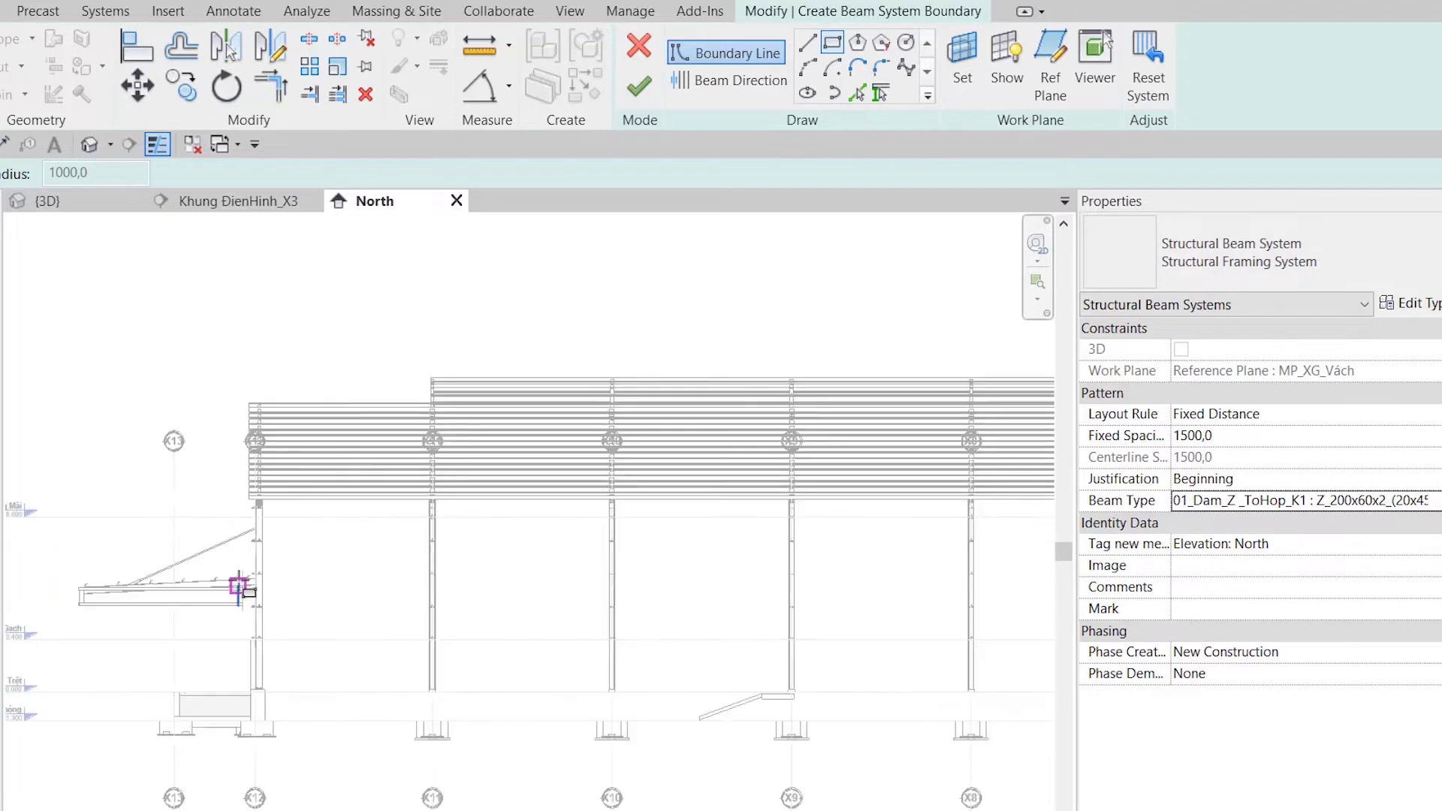
scroll(236, 591, up, 2)
scroll(251, 583, up, 4)
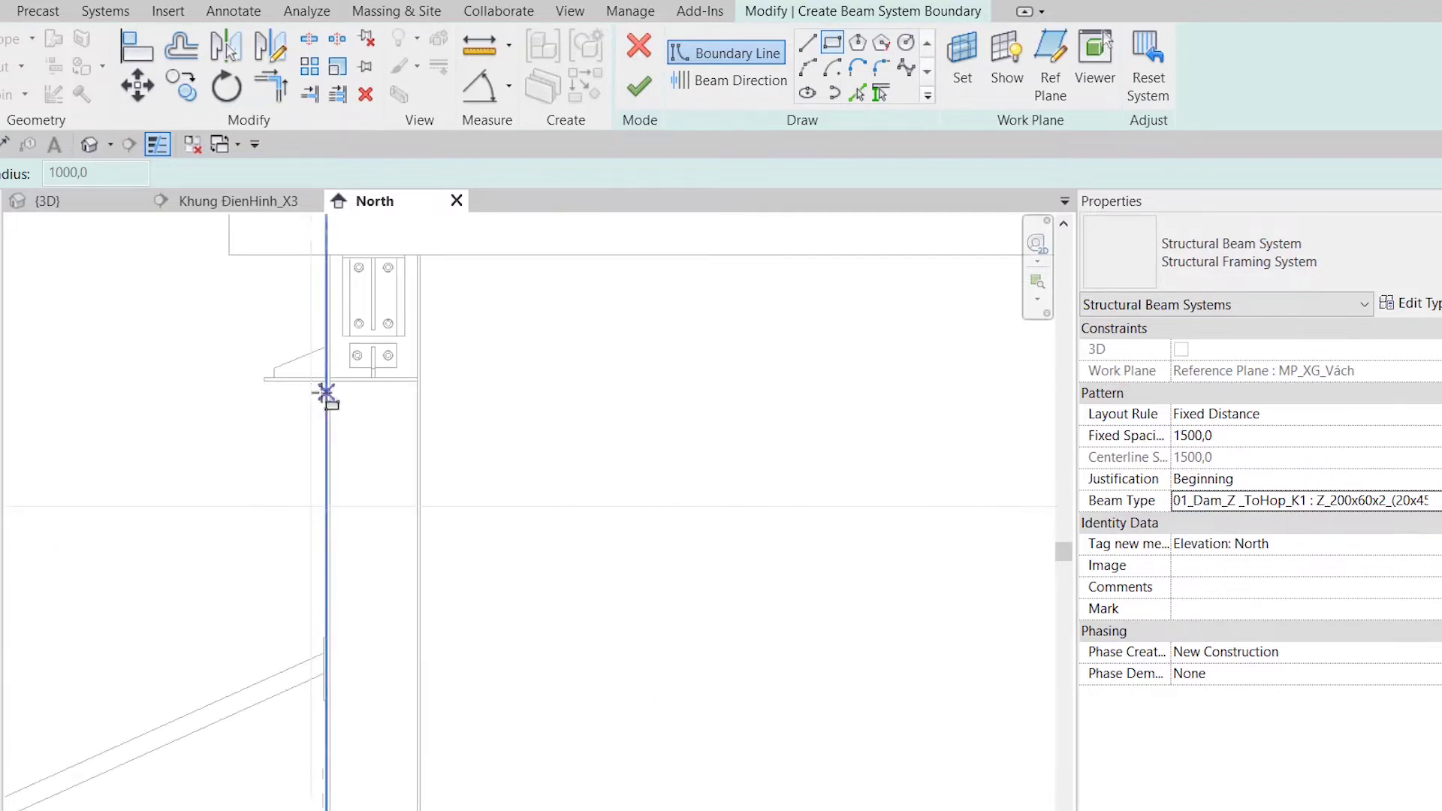
scroll(327, 383, up, 2)
scroll(332, 379, up, 2)
click(331, 374)
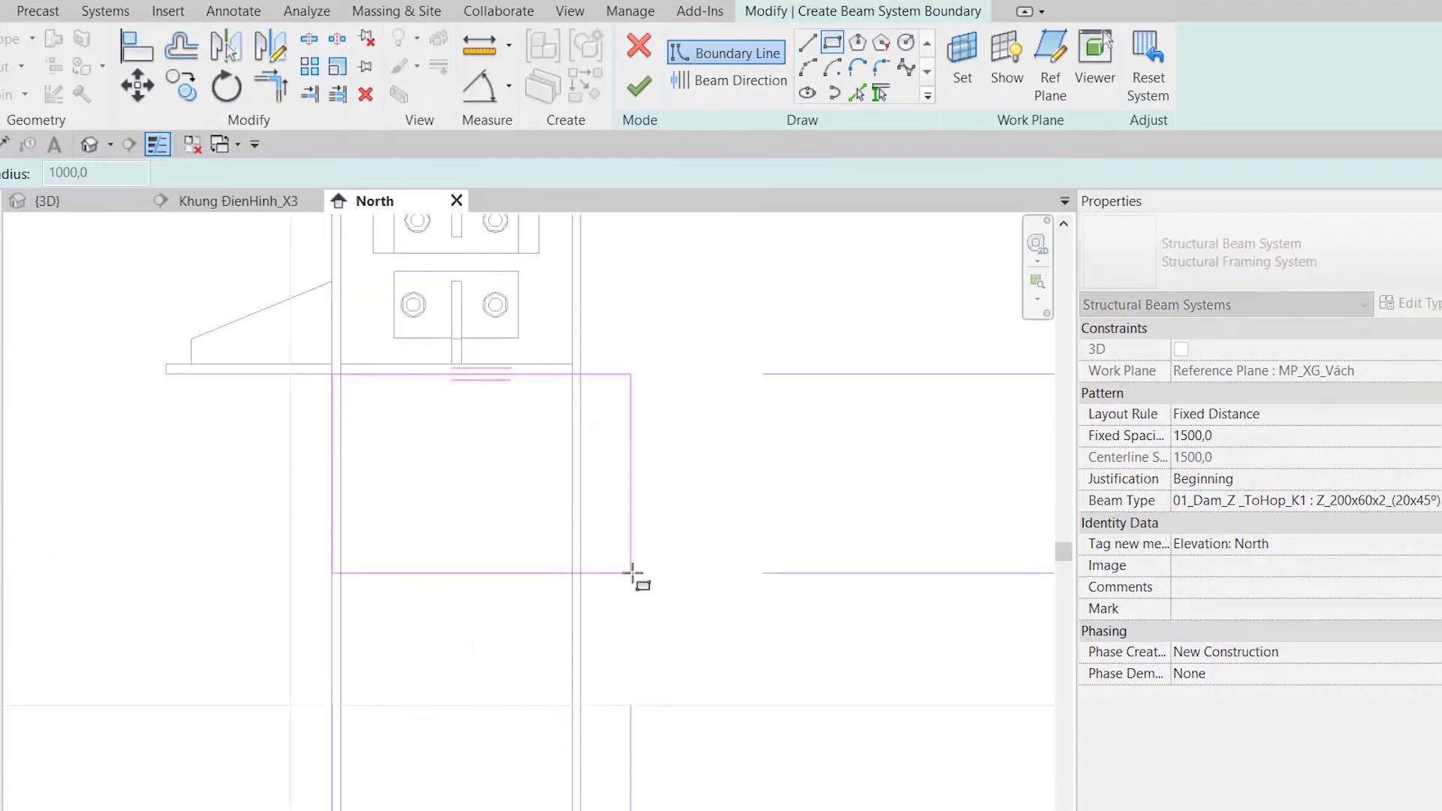
scroll(553, 516, down, 3)
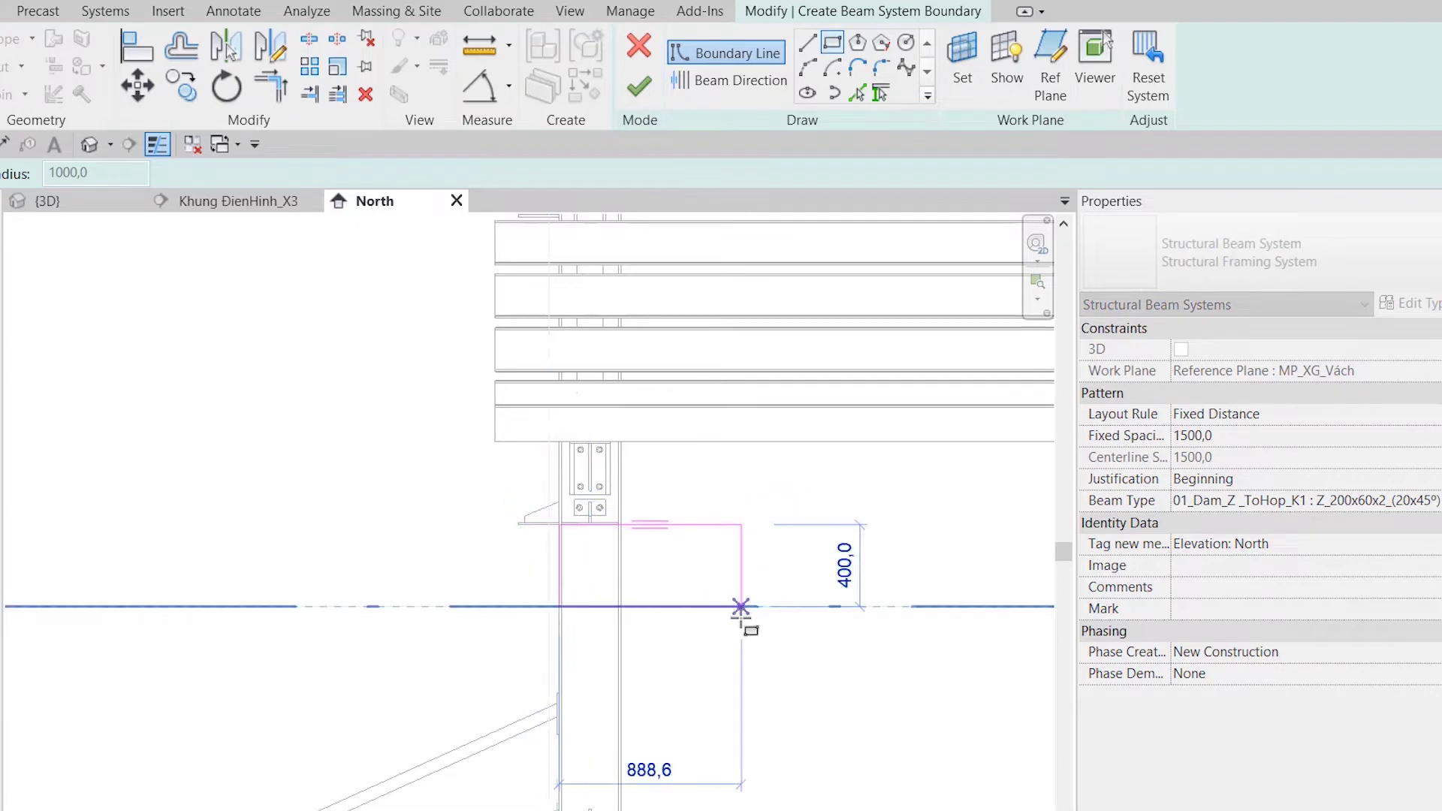
scroll(701, 585, down, 4)
scroll(638, 566, down, 2)
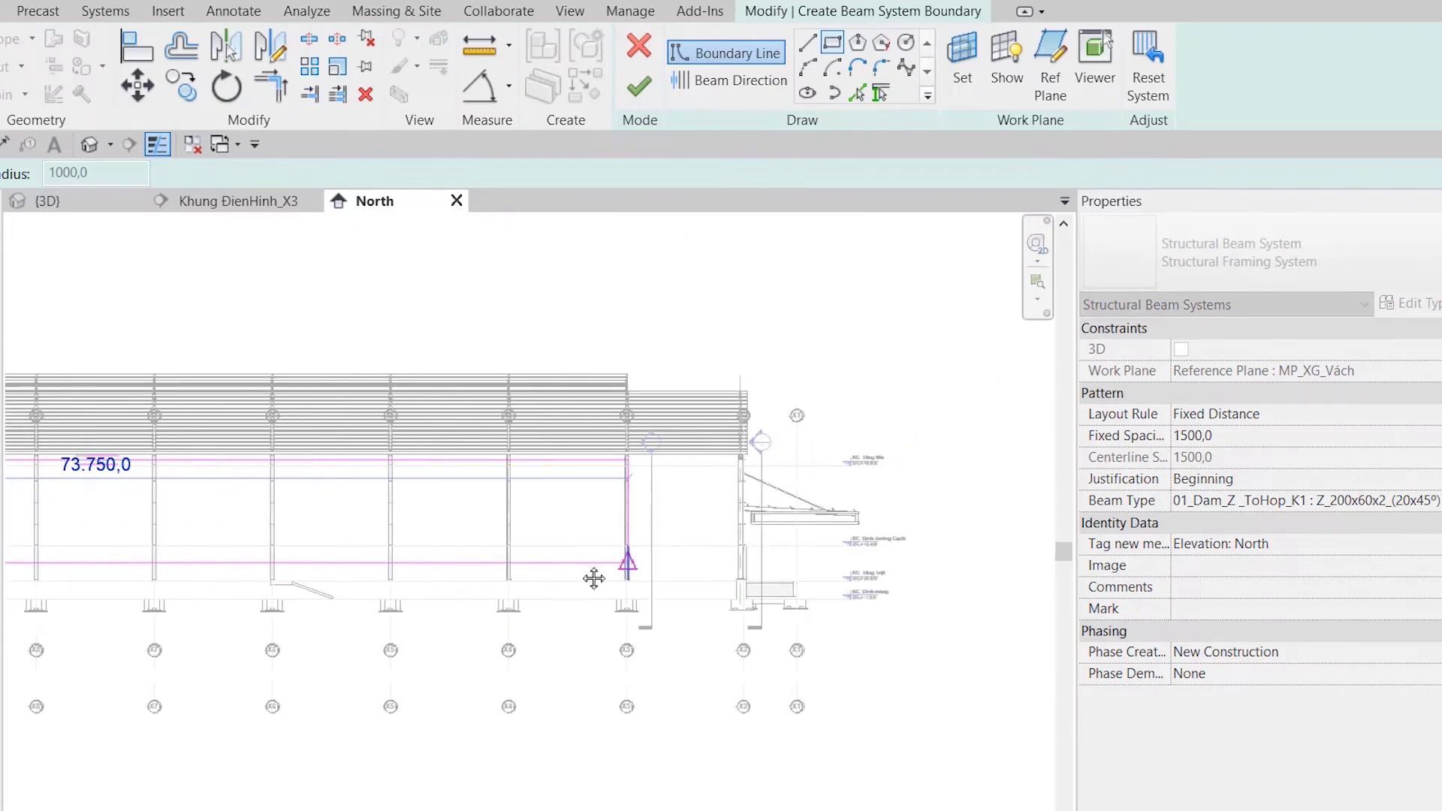
scroll(702, 563, up, 2)
scroll(640, 547, up, 3)
scroll(627, 534, up, 2)
scroll(627, 534, up, 1)
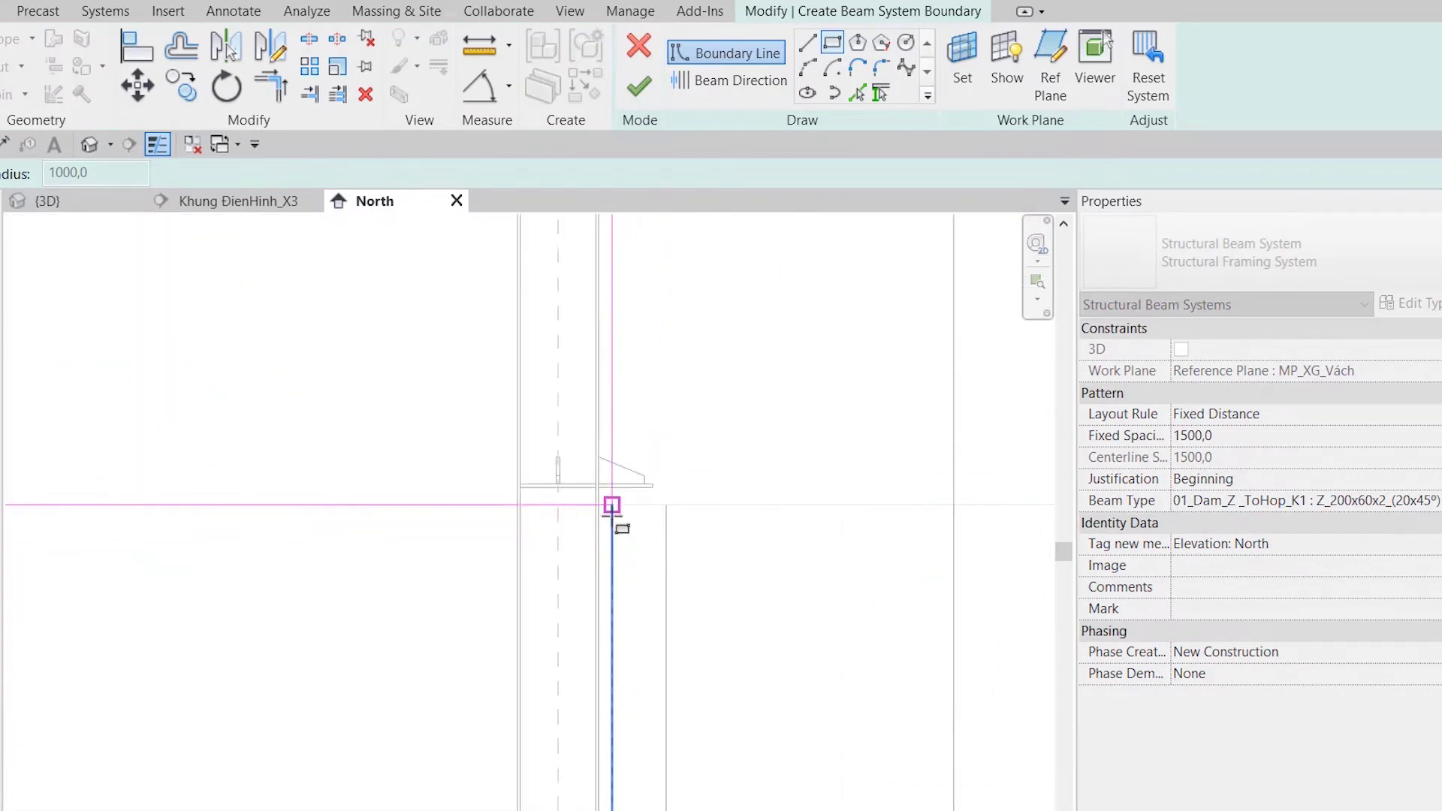
scroll(611, 505, up, 1)
scroll(591, 473, up, 1)
click(589, 473)
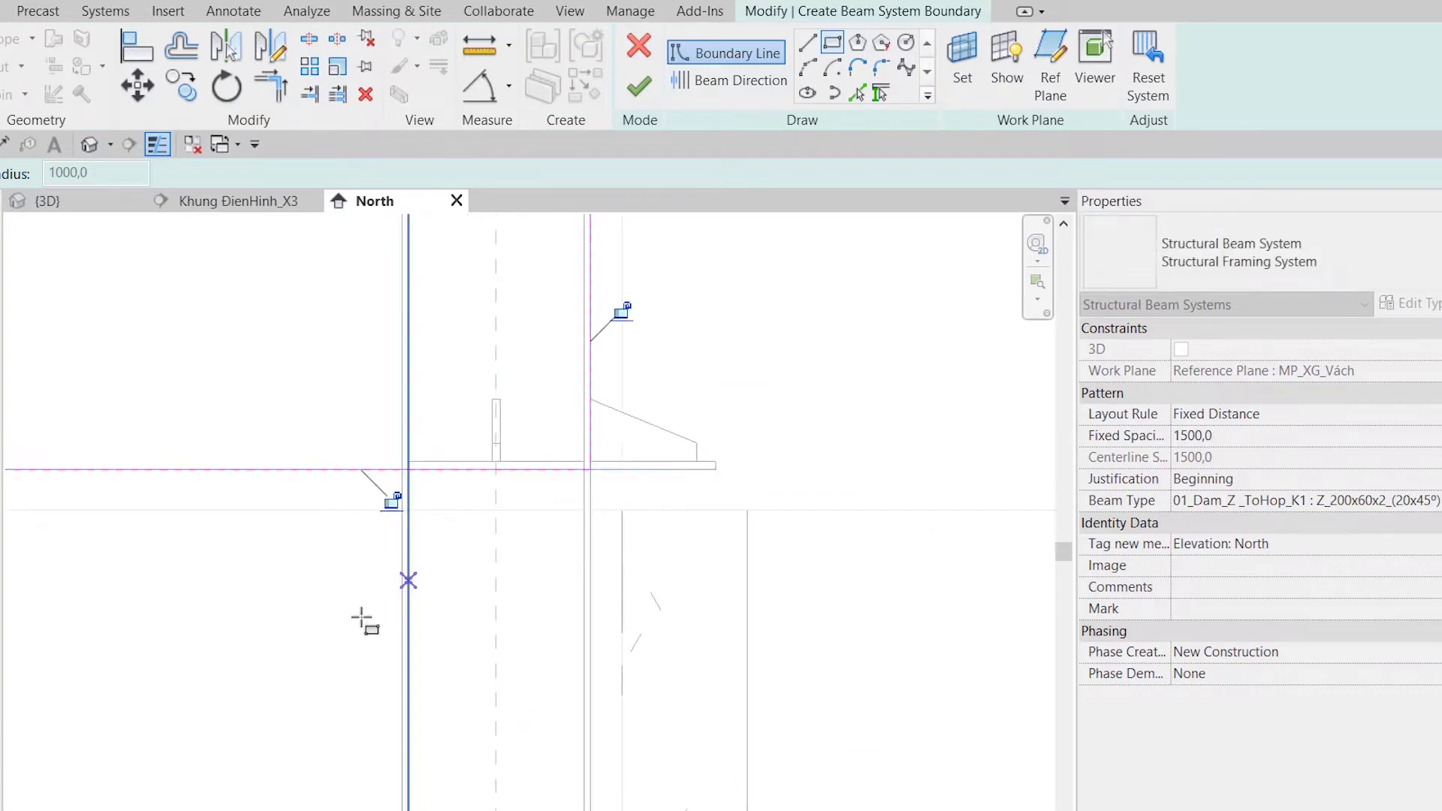
key(Escape)
- Finish the sketch to generate horizontal wall girts at 1500 spacing
scroll(288, 618, down, 1)
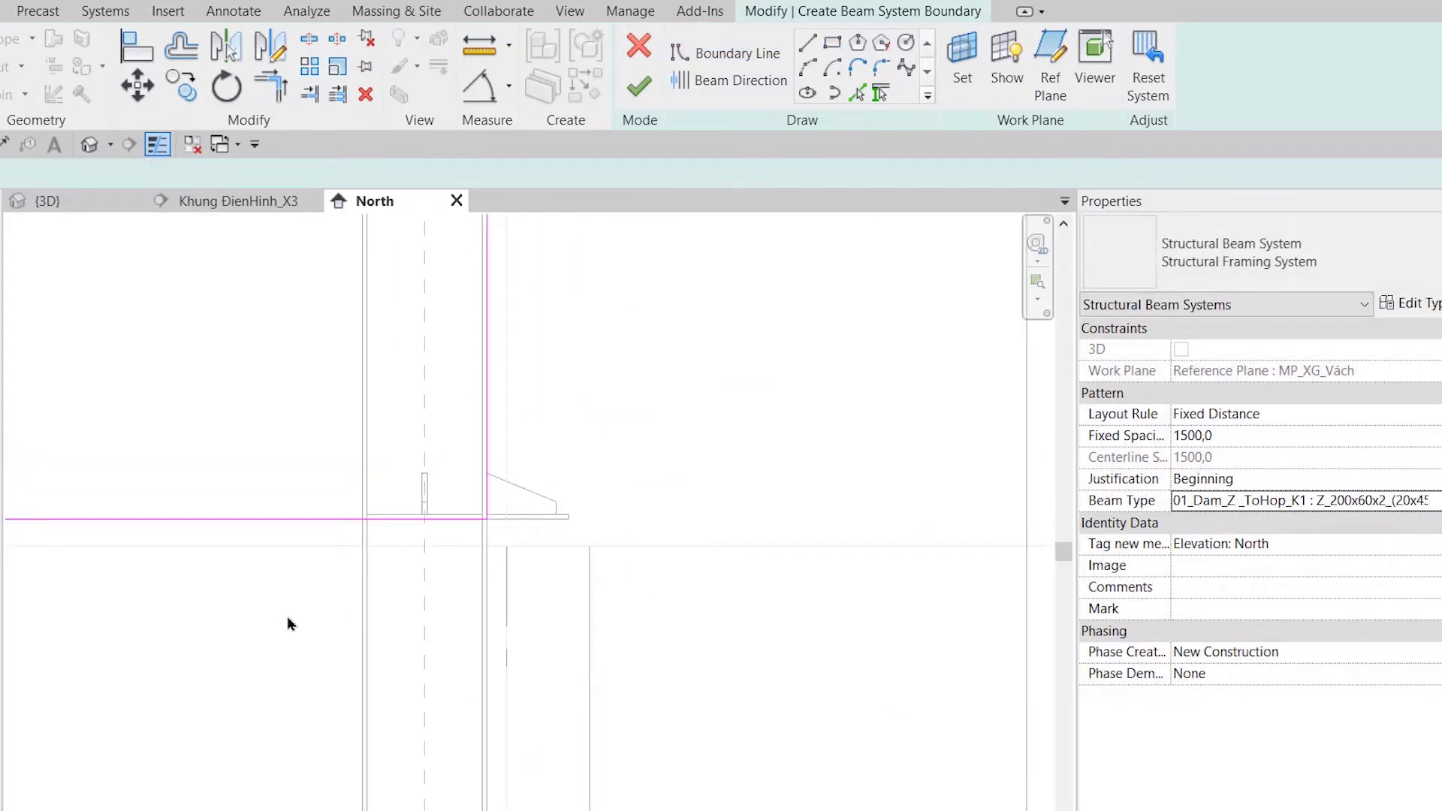
scroll(286, 621, down, 2)
scroll(278, 620, down, 2)
scroll(248, 620, down, 1)
scroll(494, 626, down, 1)
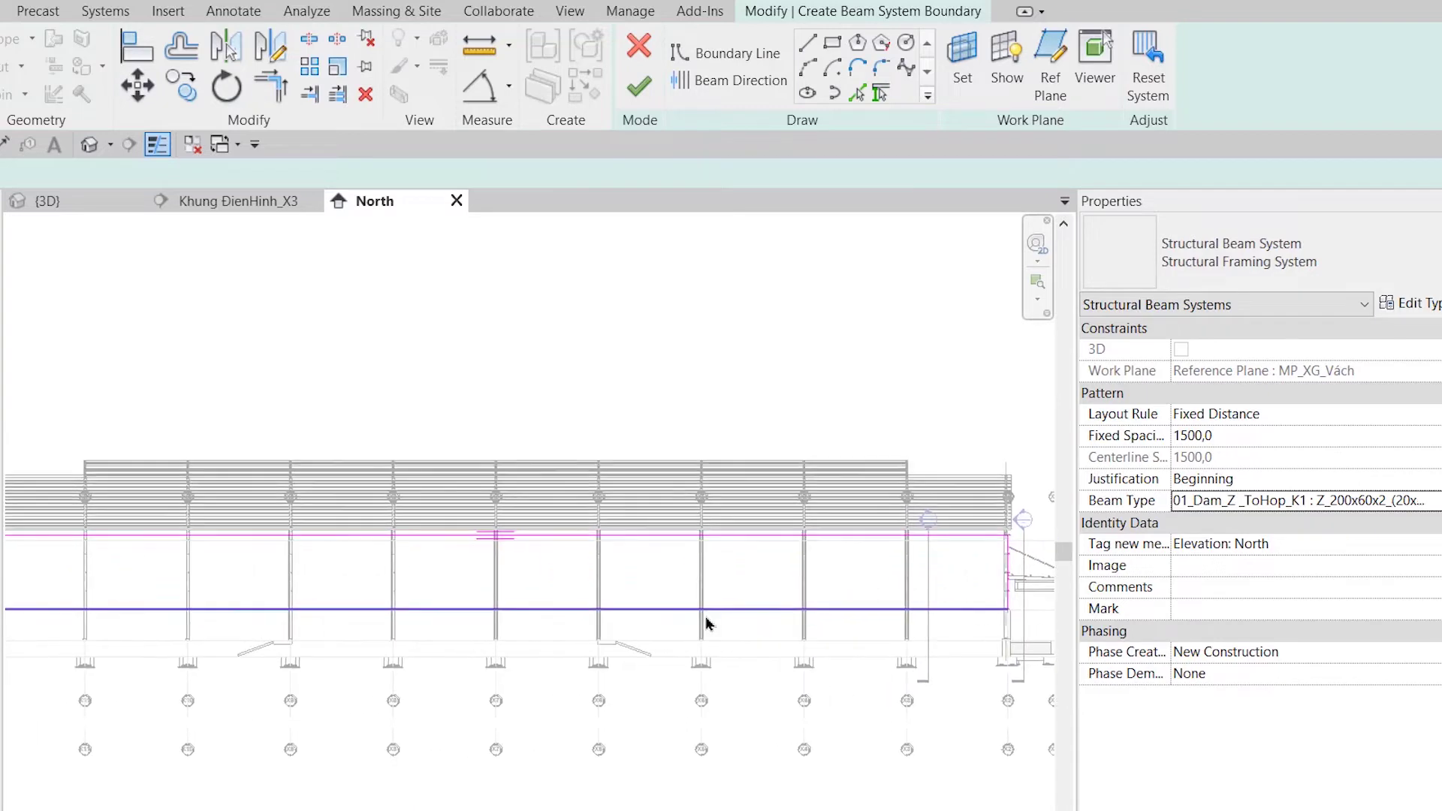
scroll(686, 621, down, 1)
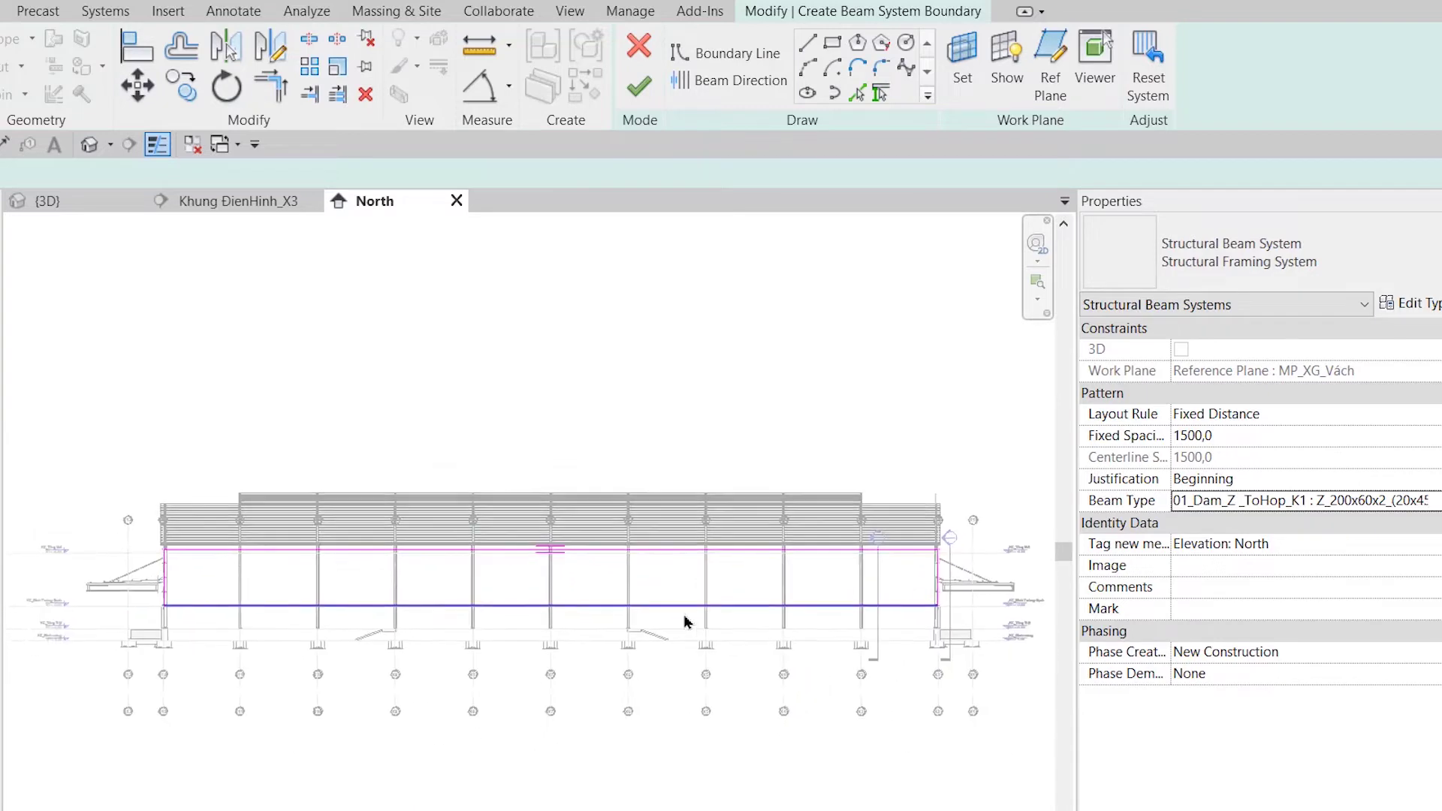
click(629, 104)
- Reopen the girt system boundary and drag the top line higher up the wall
scroll(155, 588, up, 3)
scroll(179, 595, up, 2)
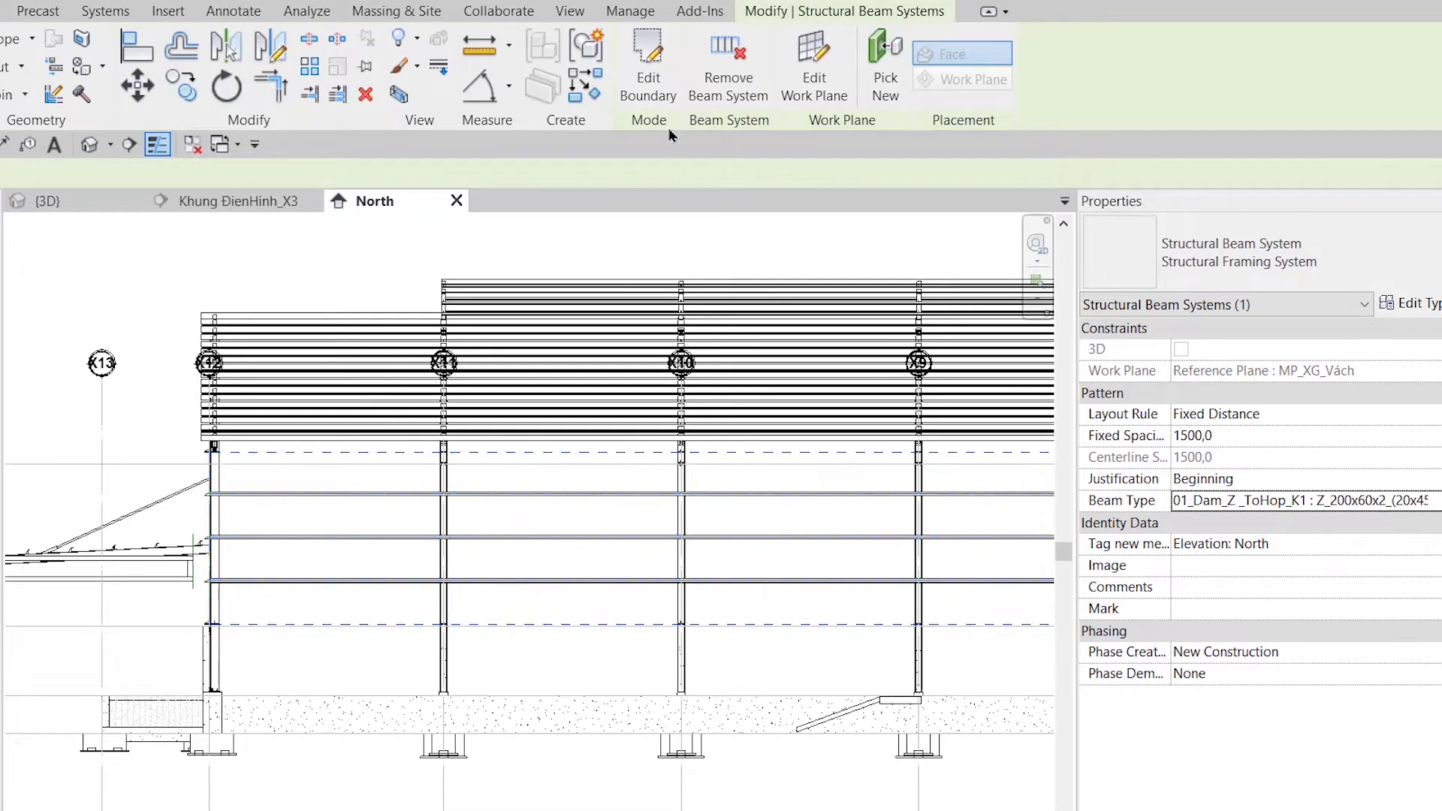
click(647, 72)
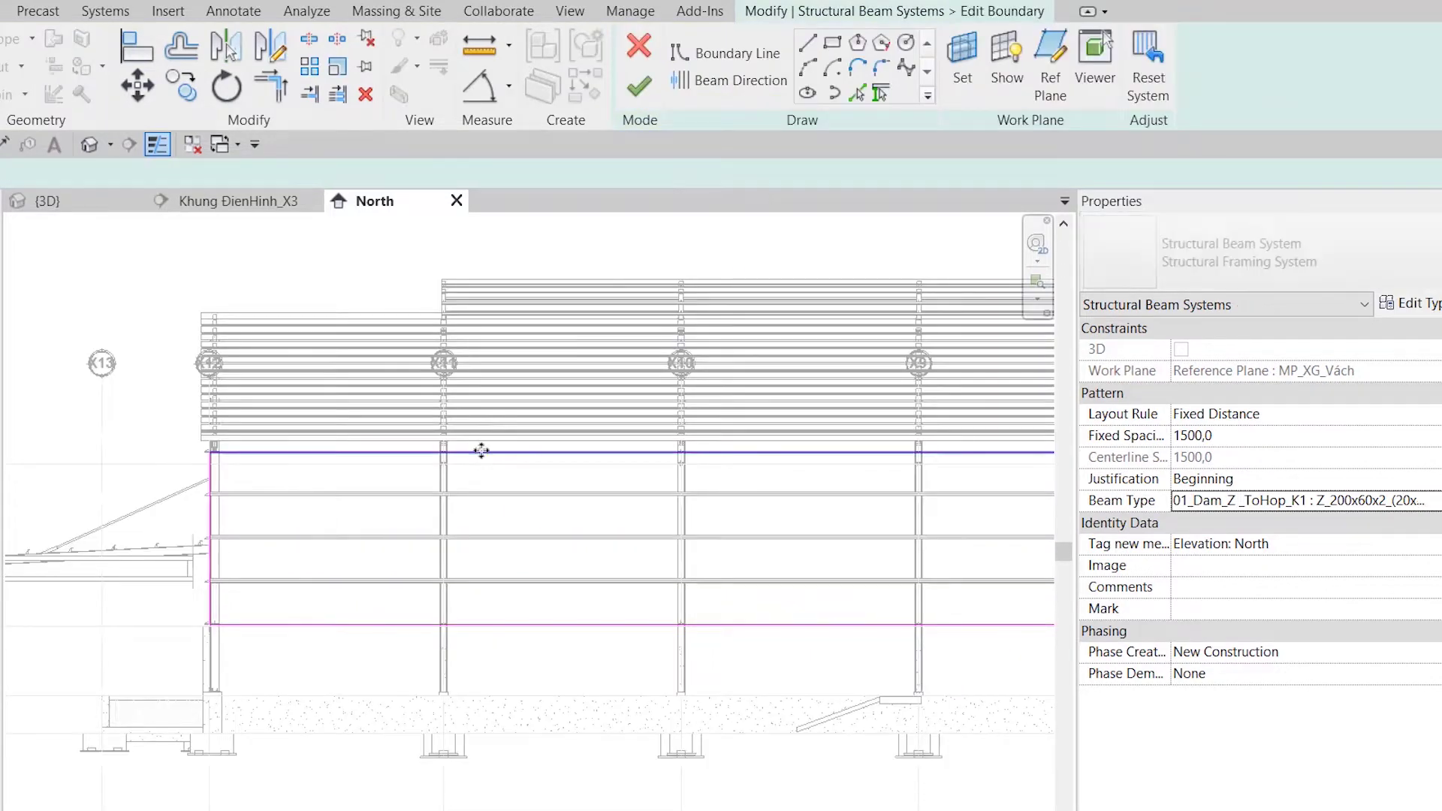
click(481, 451)
drag(473, 451, 398, 413)
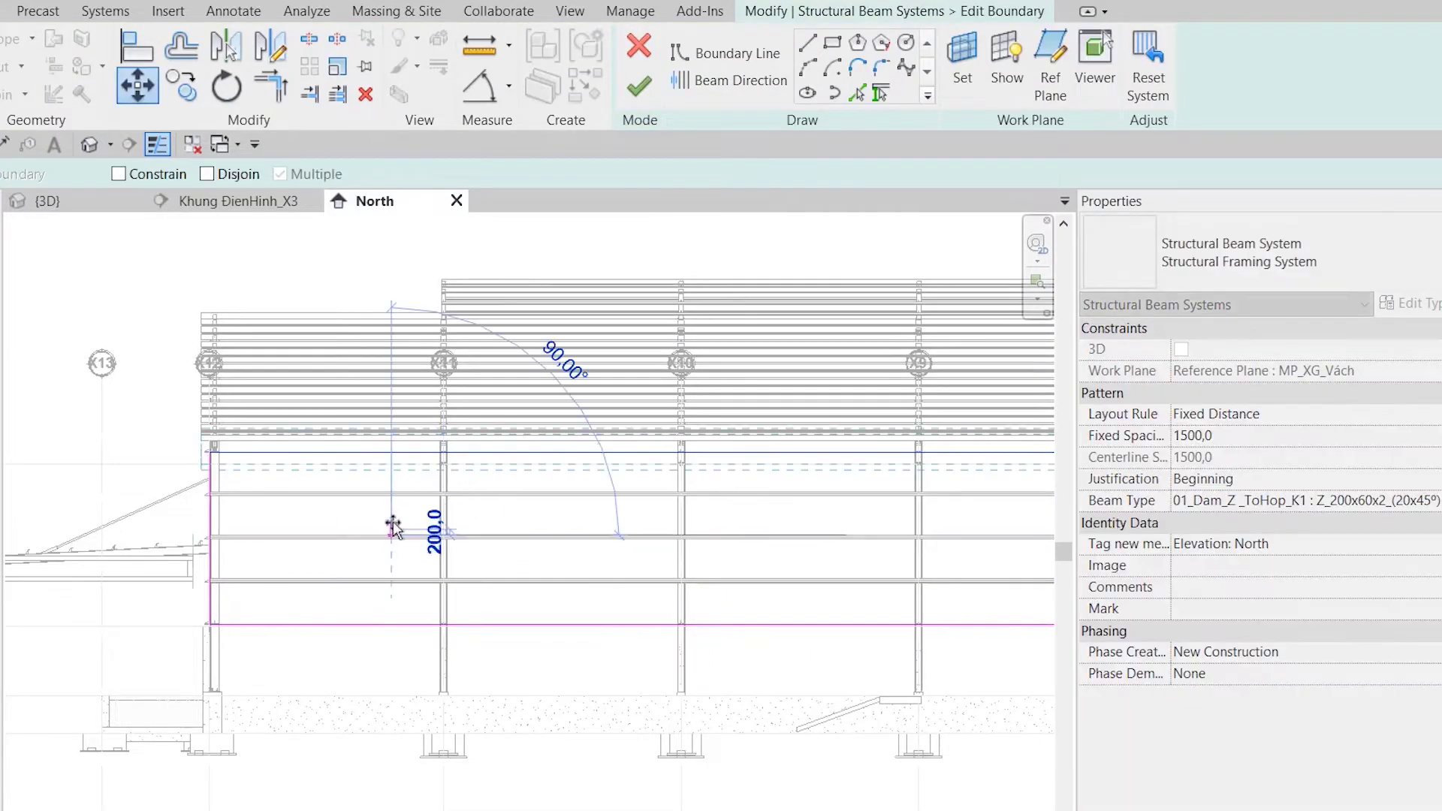
- Move the bottom boundary line down and set beam direction along the bottom edge
click(398, 624)
key(m)
key(v)
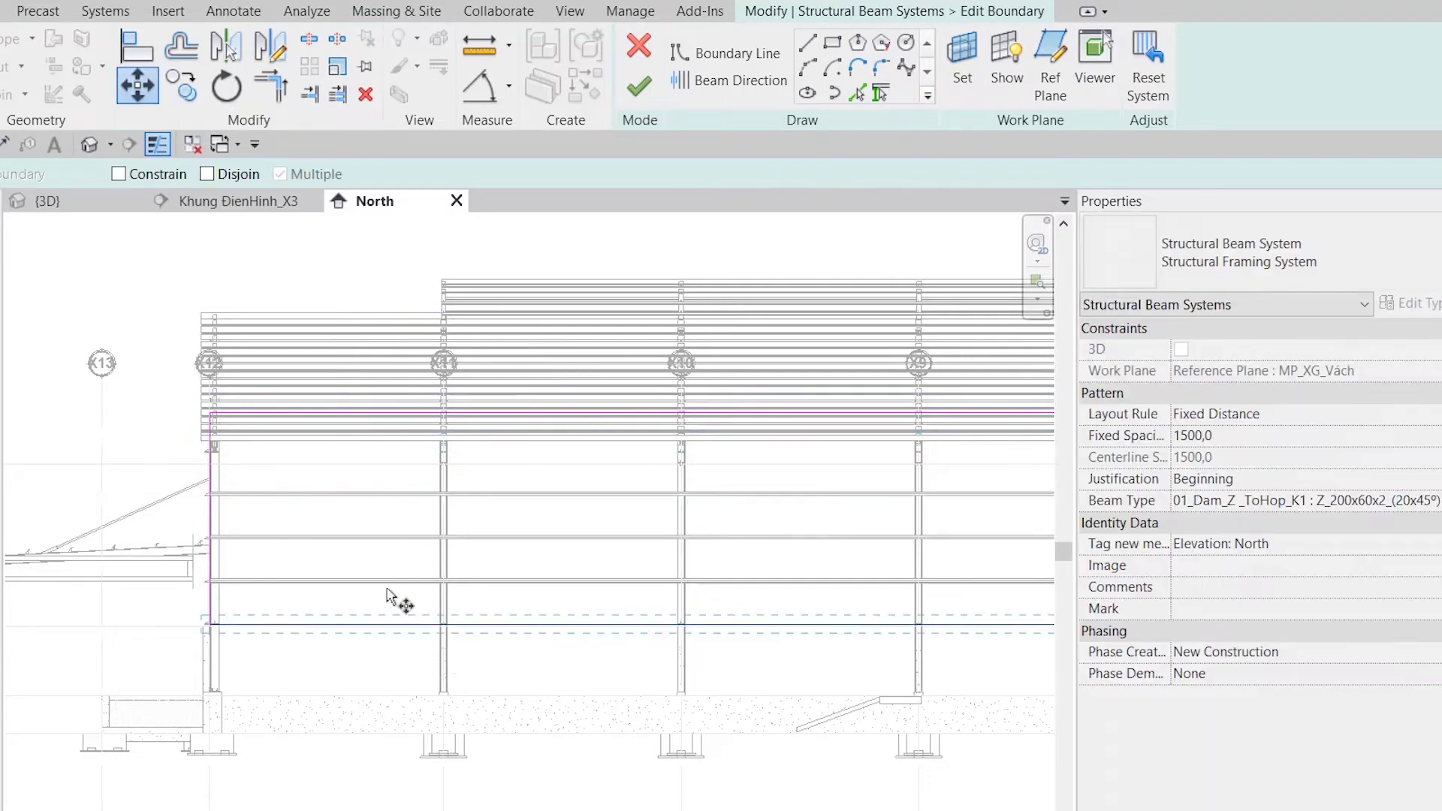
click(386, 588)
click(384, 623)
scroll(384, 631, down, 5)
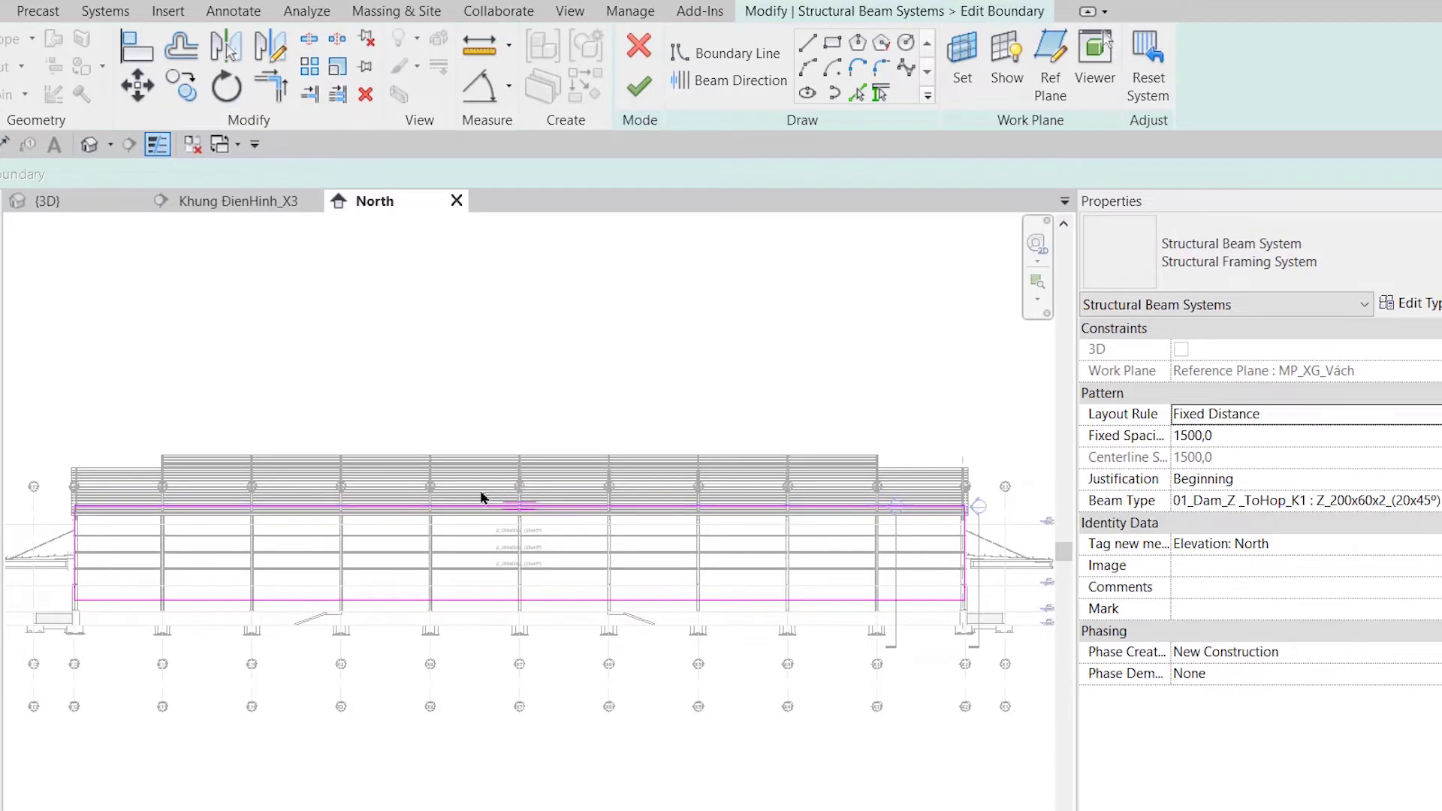
click(736, 80)
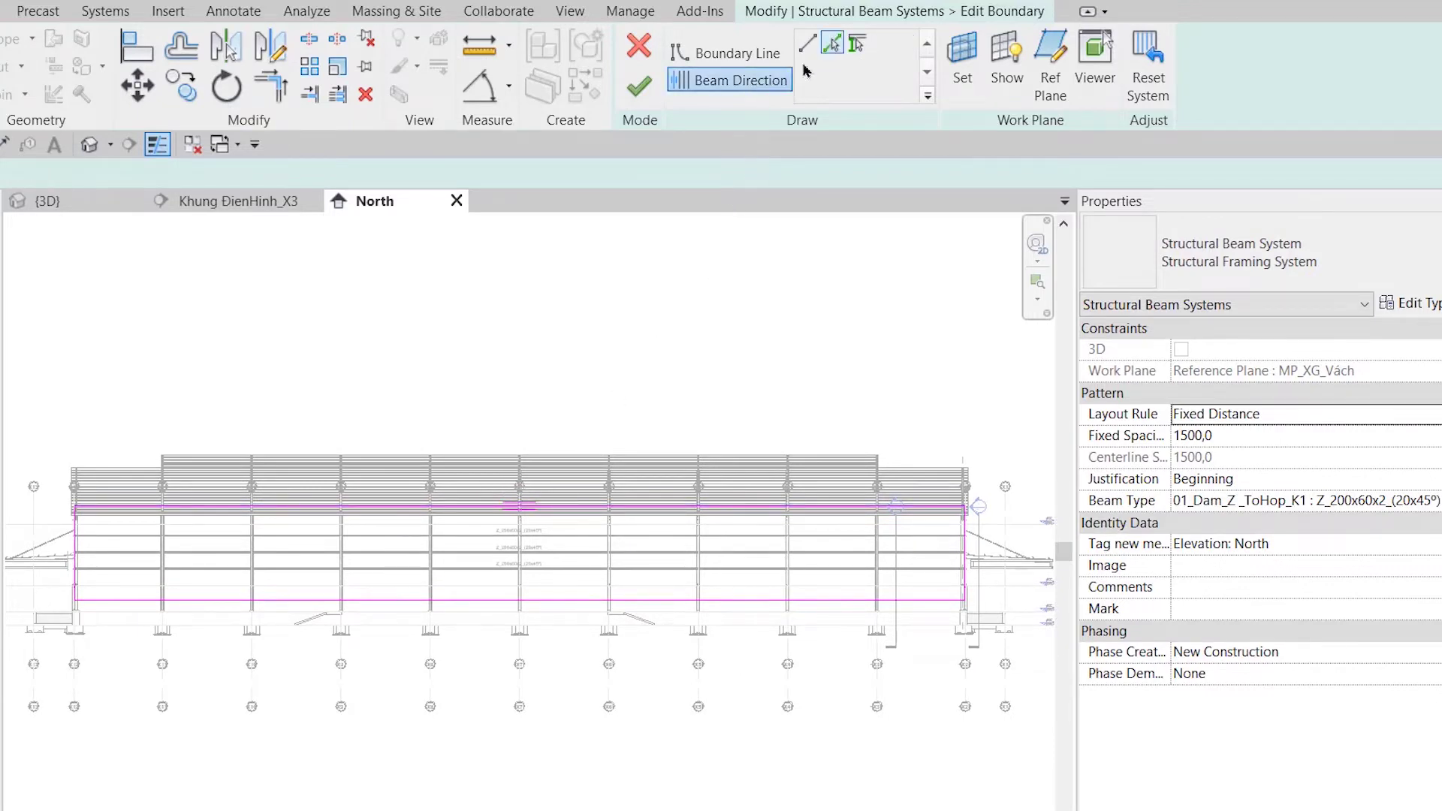
click(556, 601)
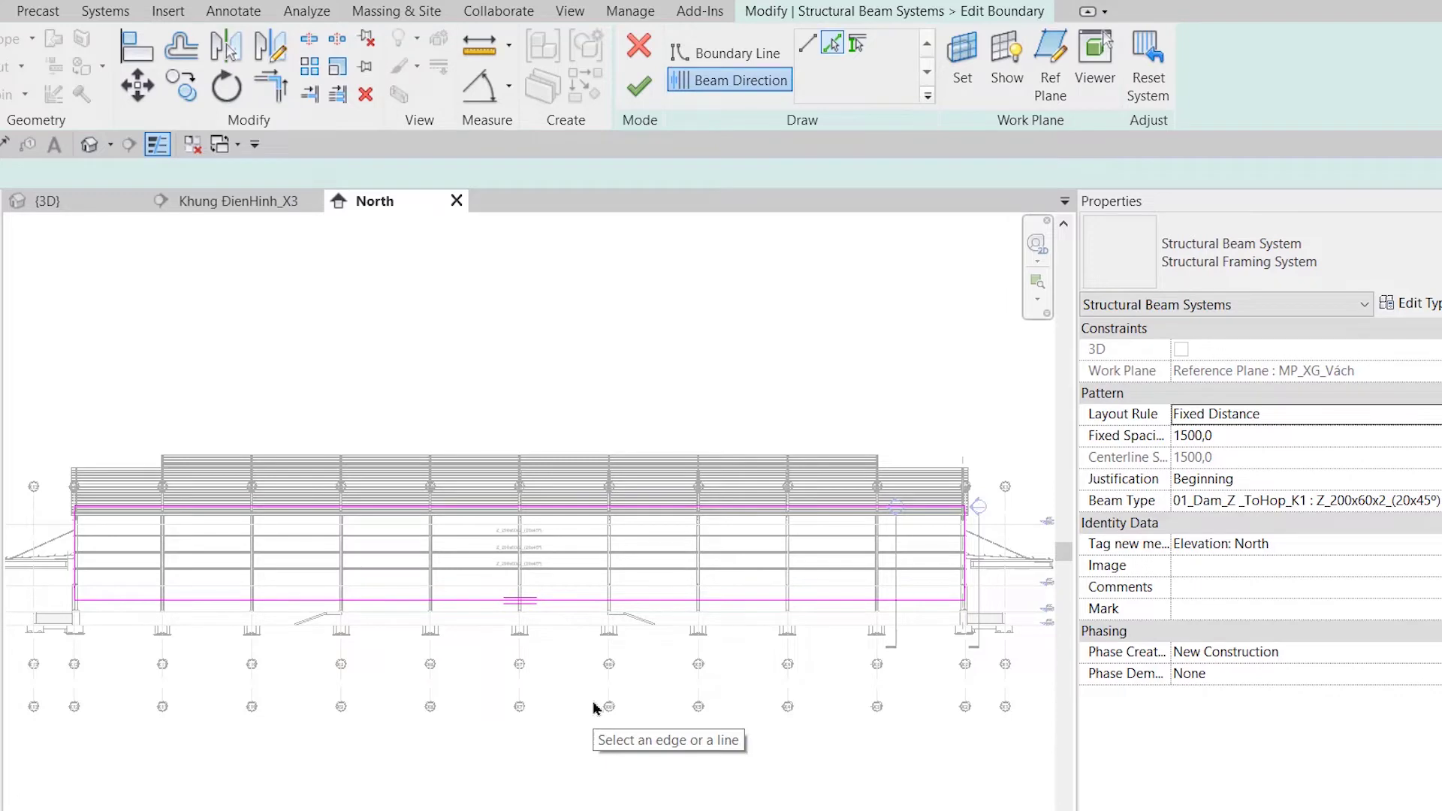
- Finish the edited girt boundary, then select the girt system in section Khung ĐienHinh_X3
click(639, 104)
scroll(750, 473, up, 2)
scroll(190, 591, up, 2)
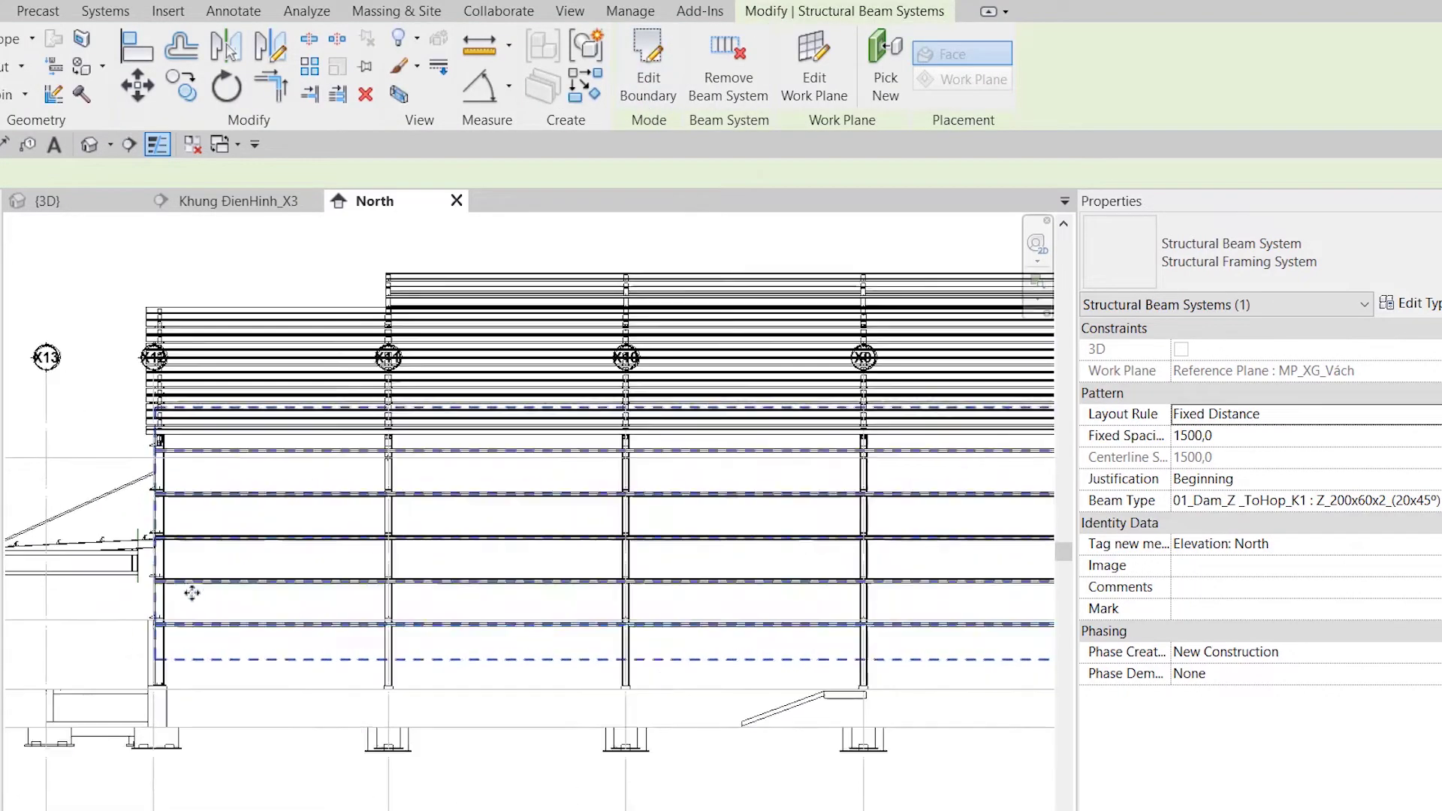
scroll(218, 585, up, 1)
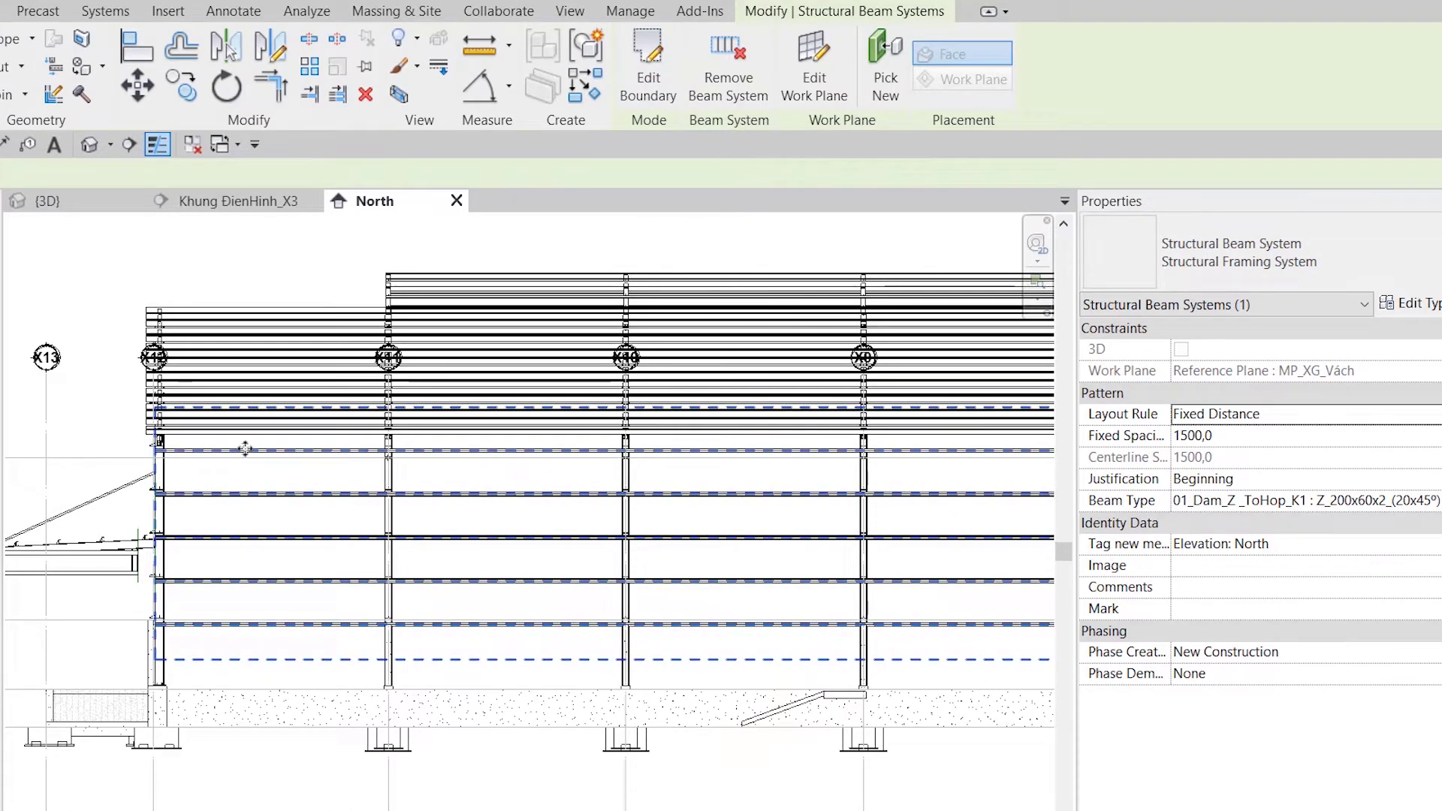
scroll(245, 449, down, 2)
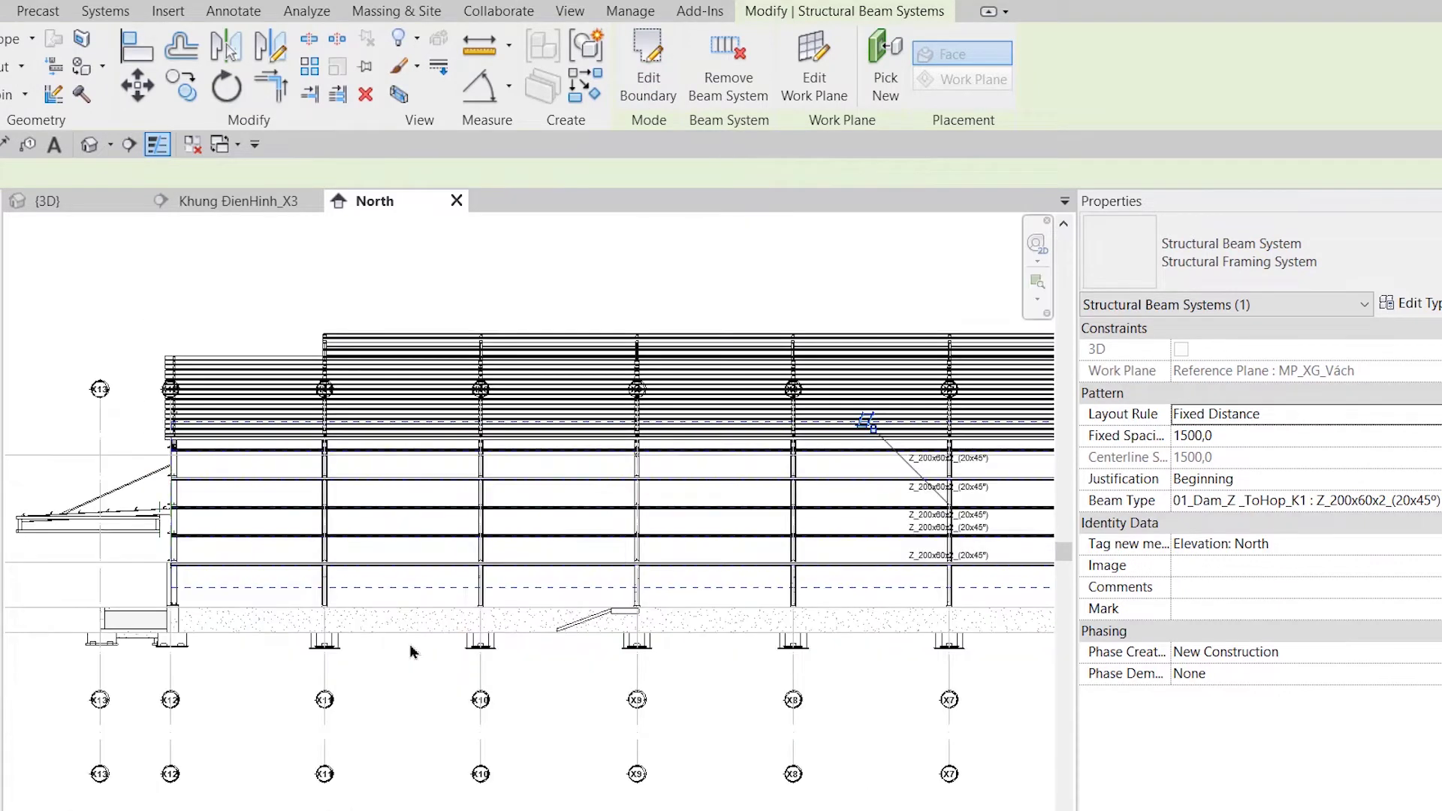
click(236, 200)
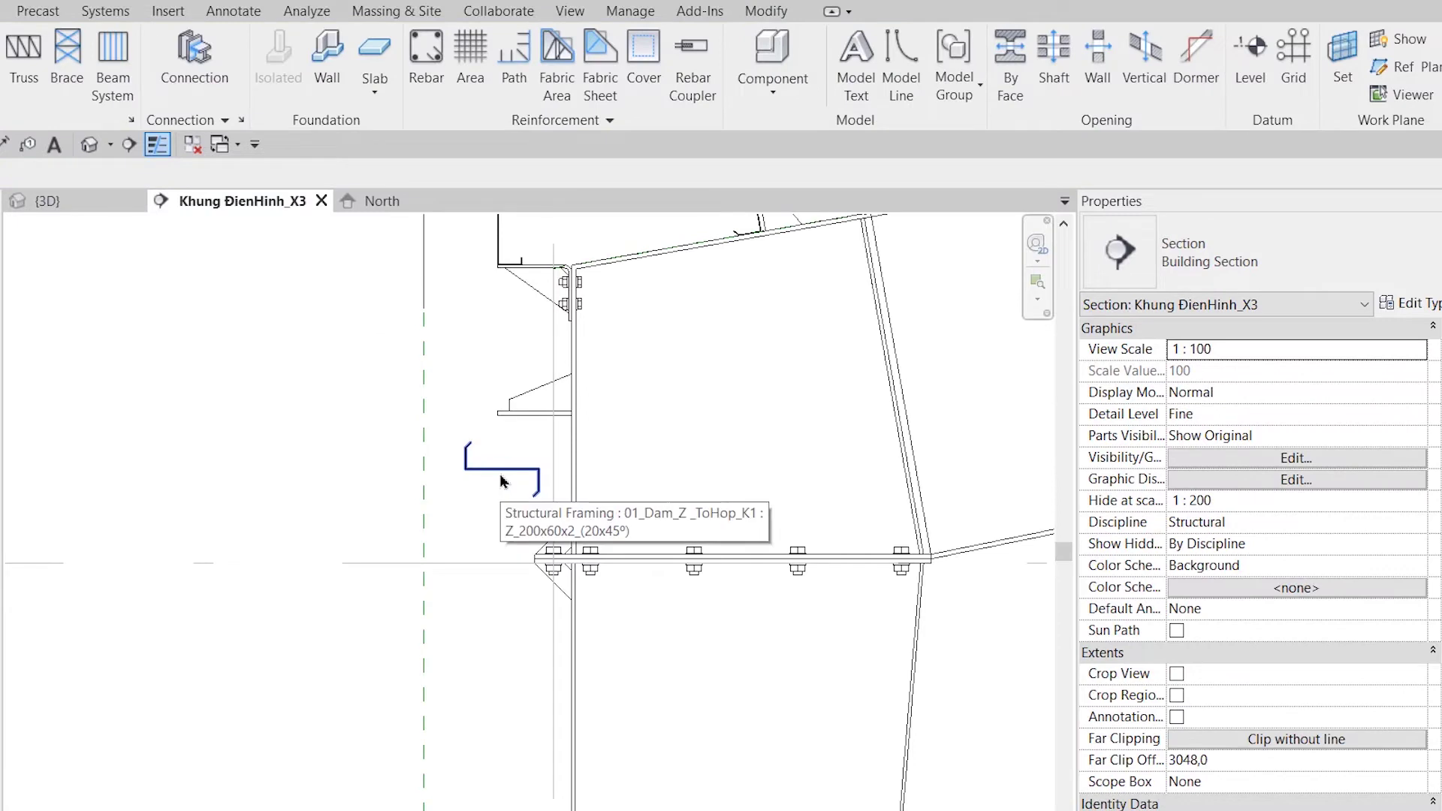
click(419, 406)
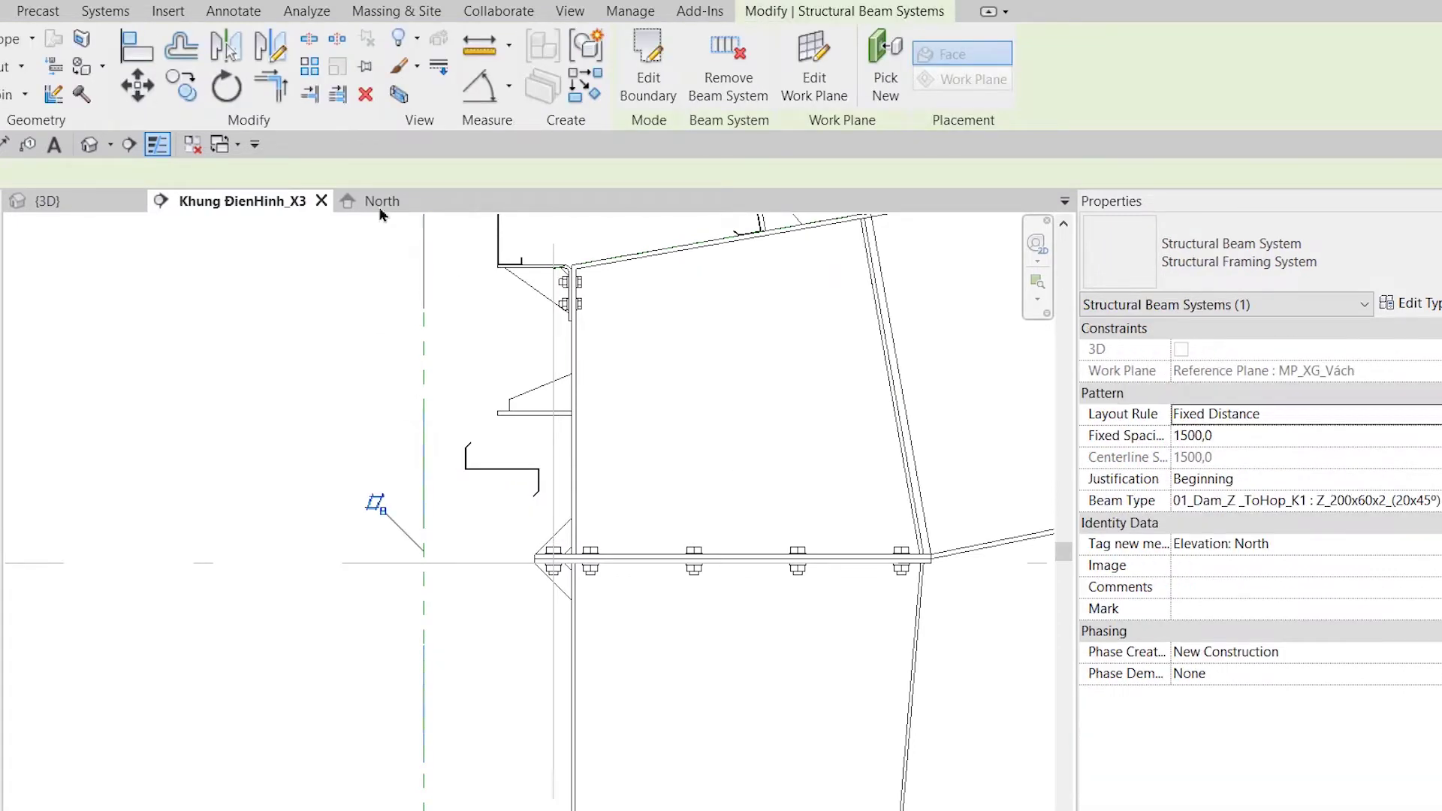
- Move the girt beam system to a new offset and delete the 350 dimension
click(137, 85)
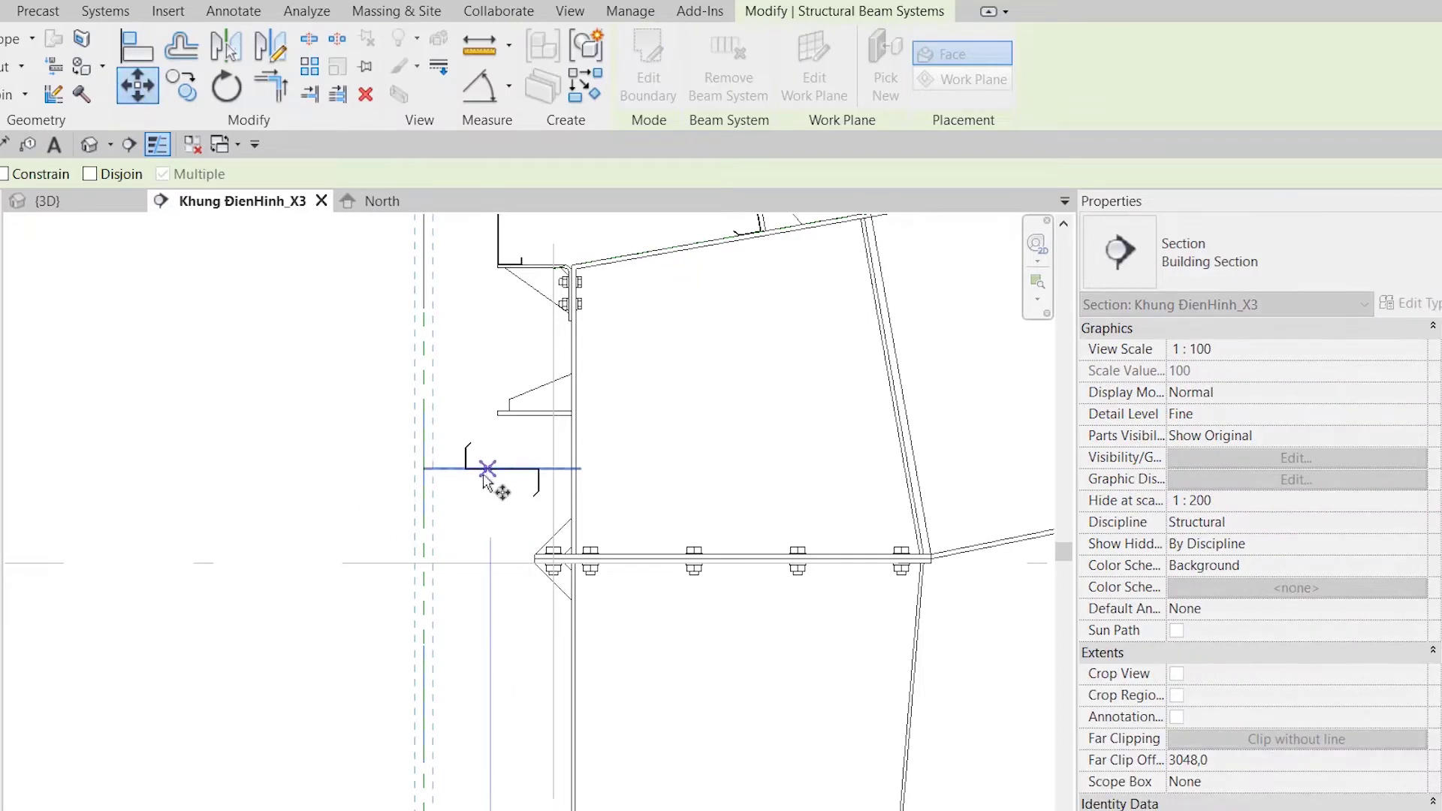
scroll(555, 499, up, 2)
scroll(525, 447, up, 2)
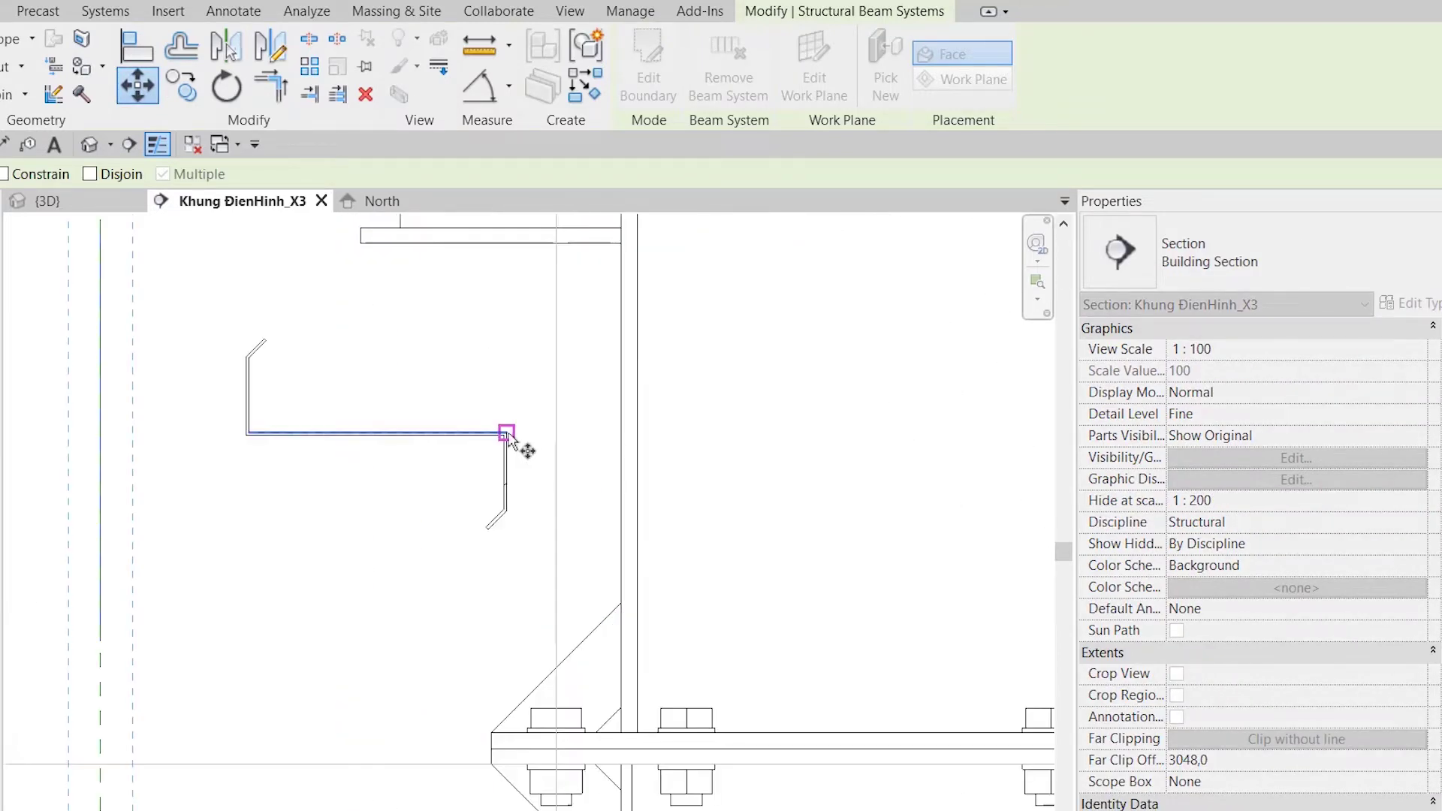
click(553, 429)
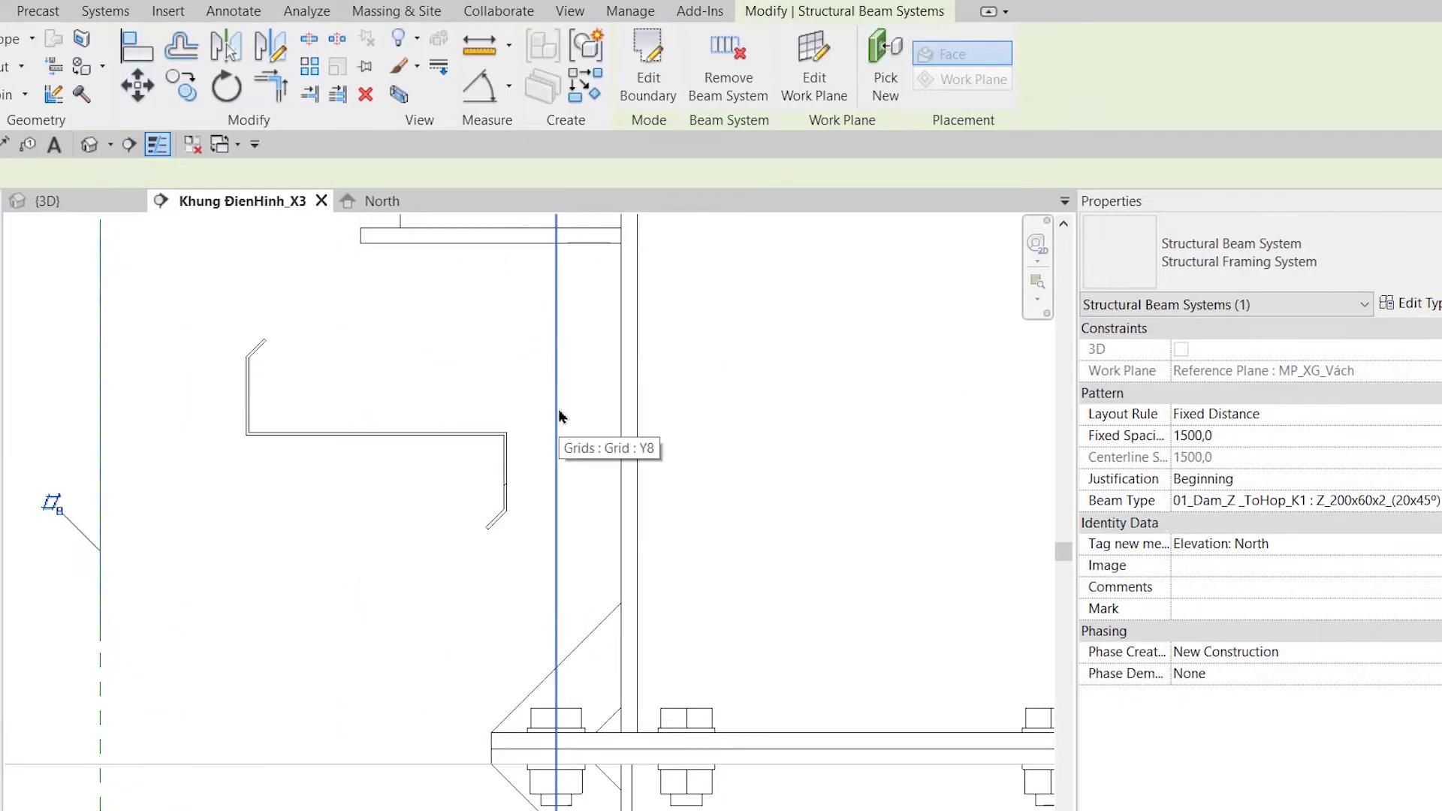
scroll(559, 416, down, 4)
key(Escape)
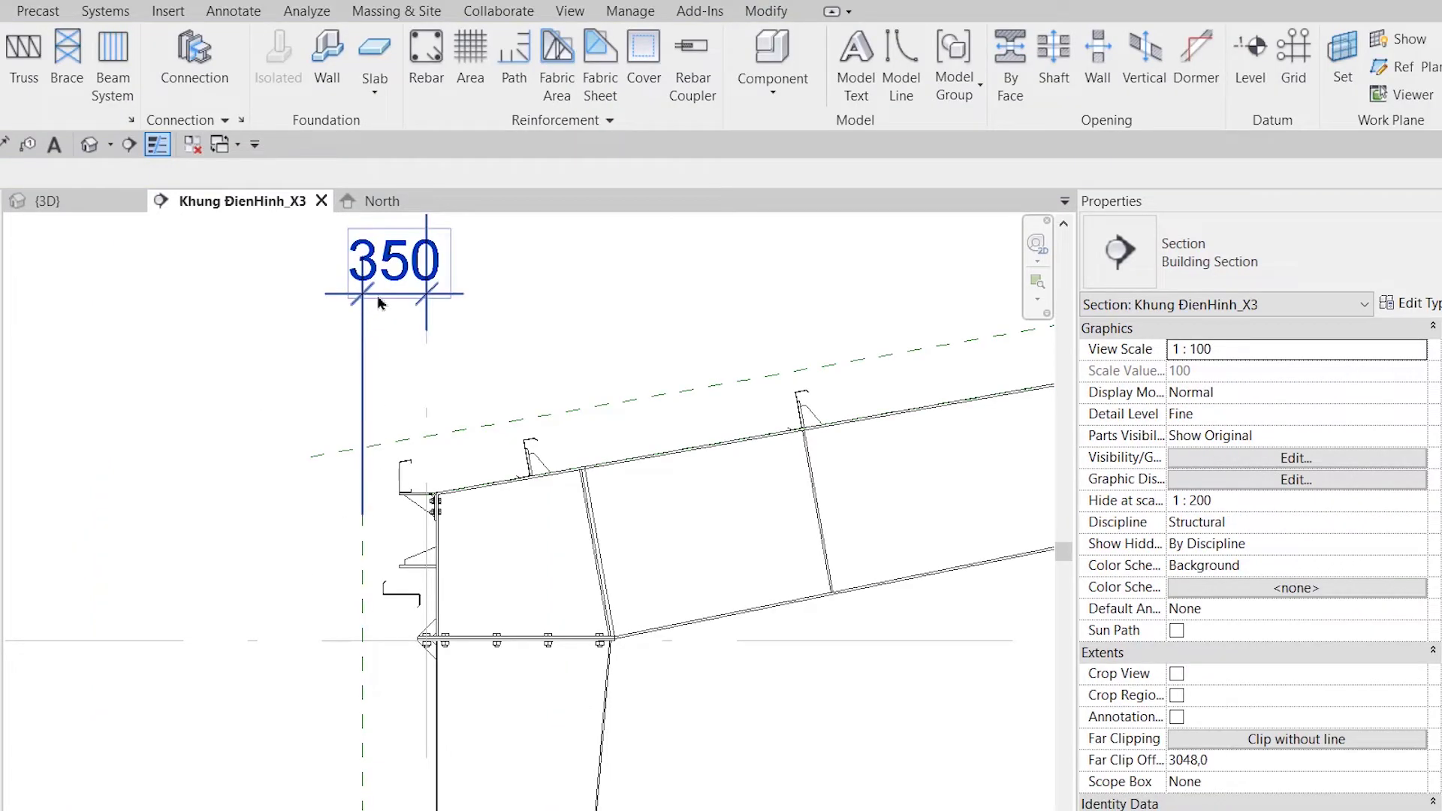
click(379, 301)
key(Delete)
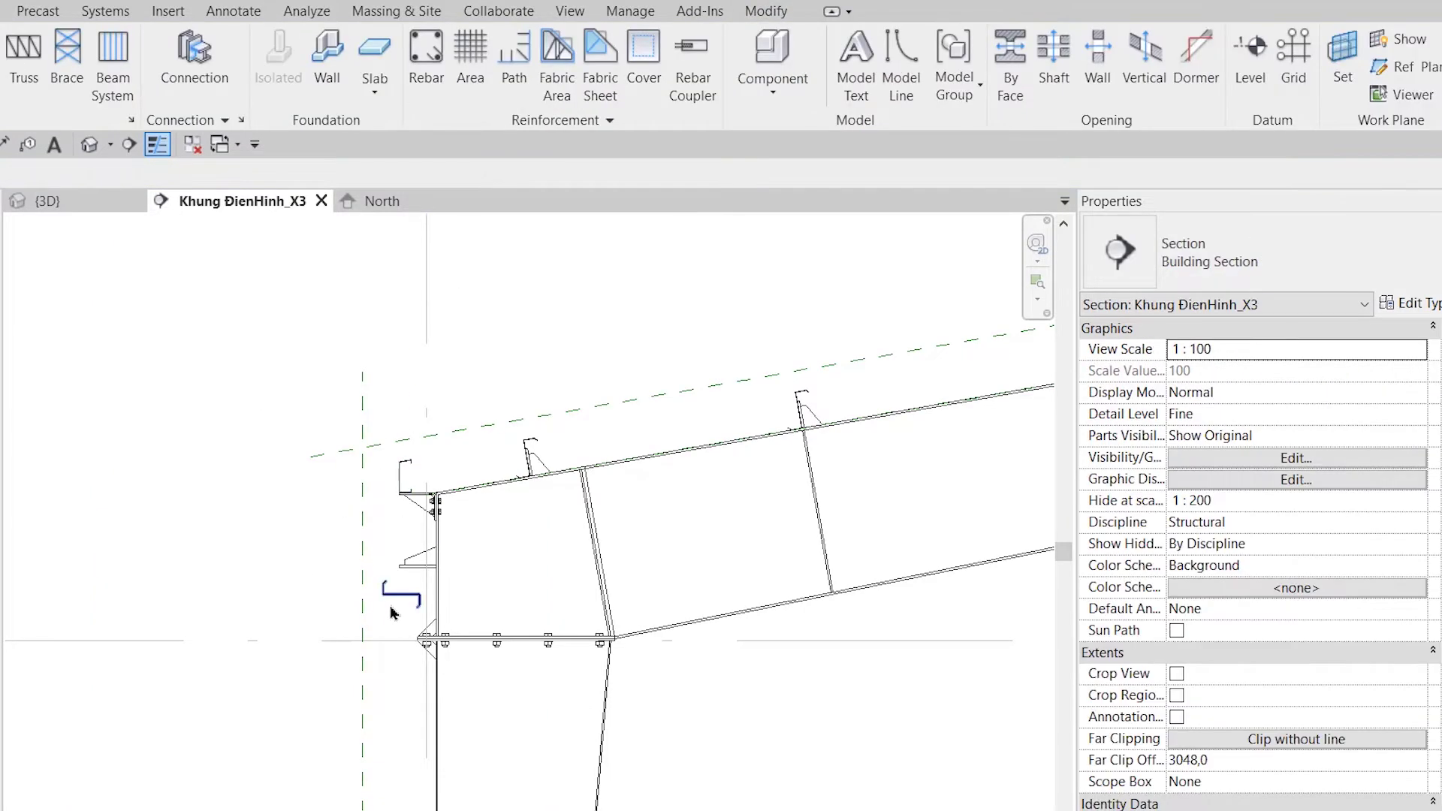
- Select the MP_XG_Vách reference plane with the girt system and try moving them together
scroll(391, 612, down, 2)
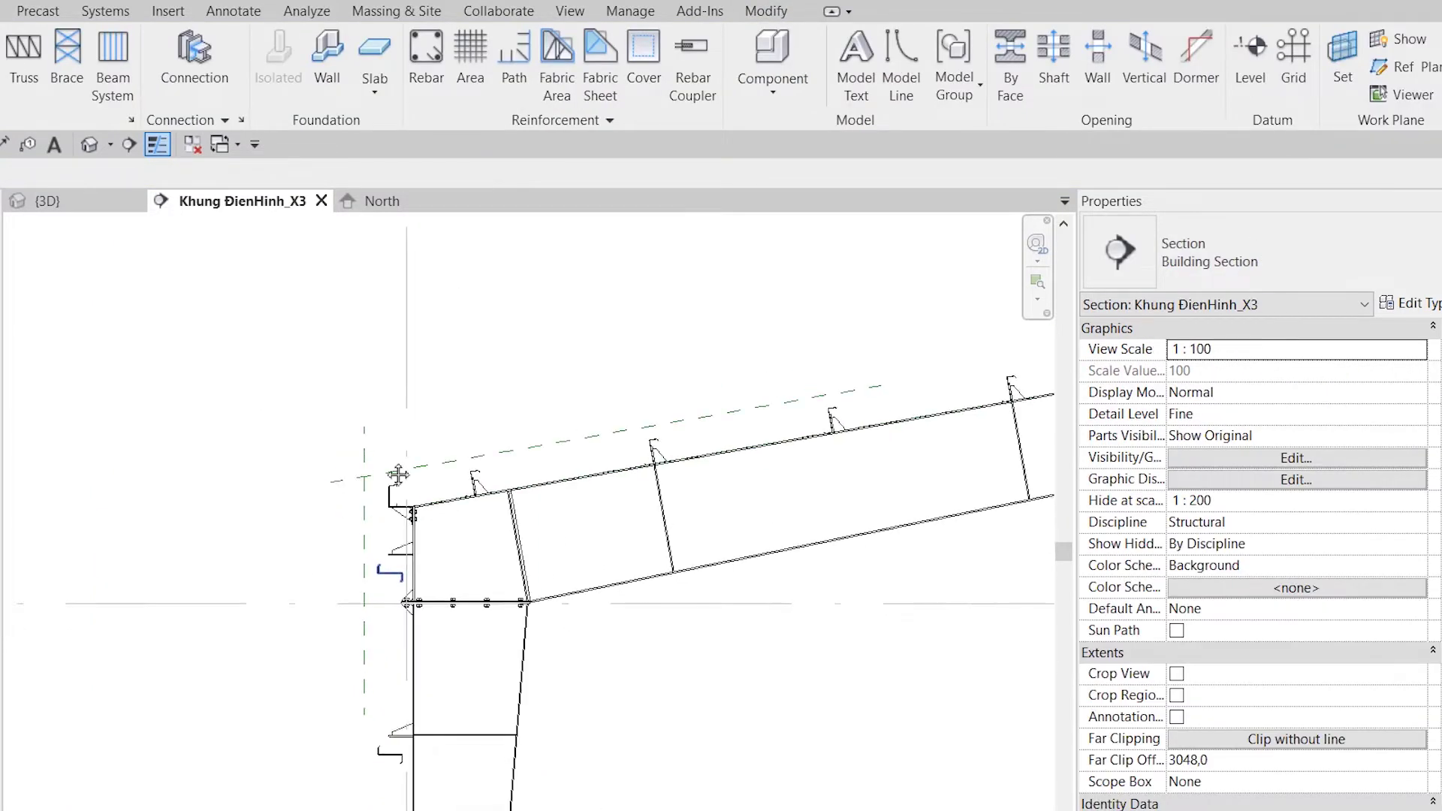
click(367, 563)
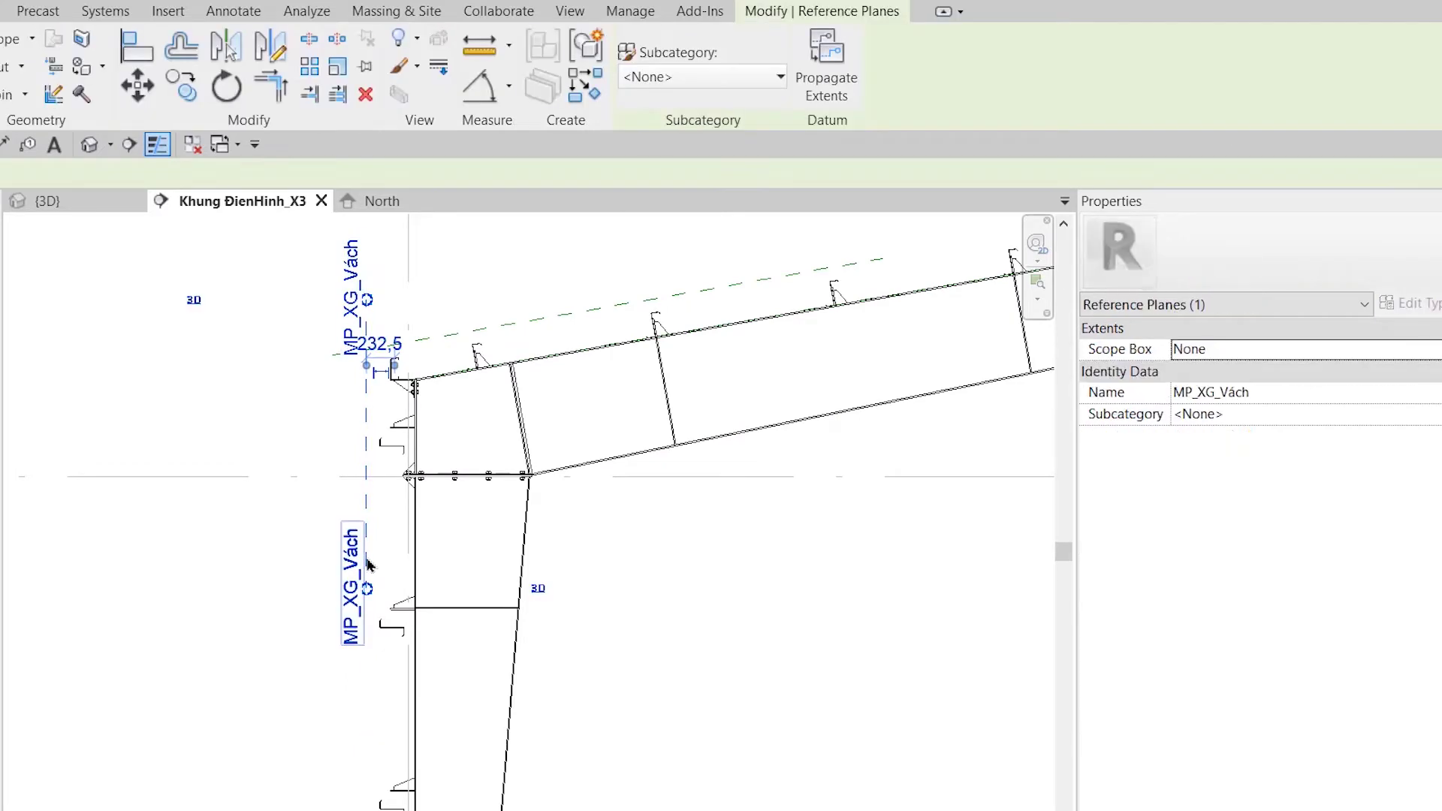
ctrl+click(369, 674)
key(Escape)
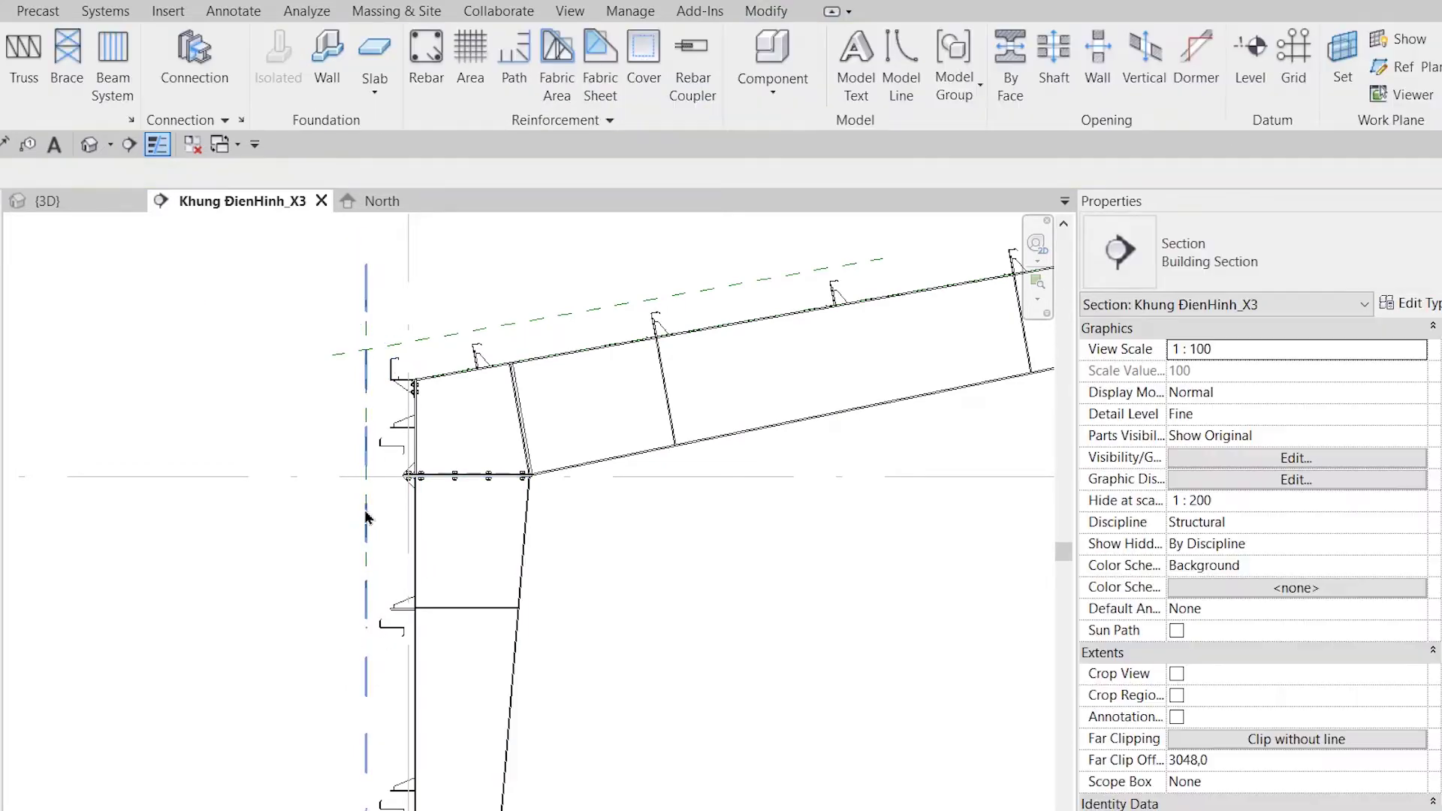
click(368, 518)
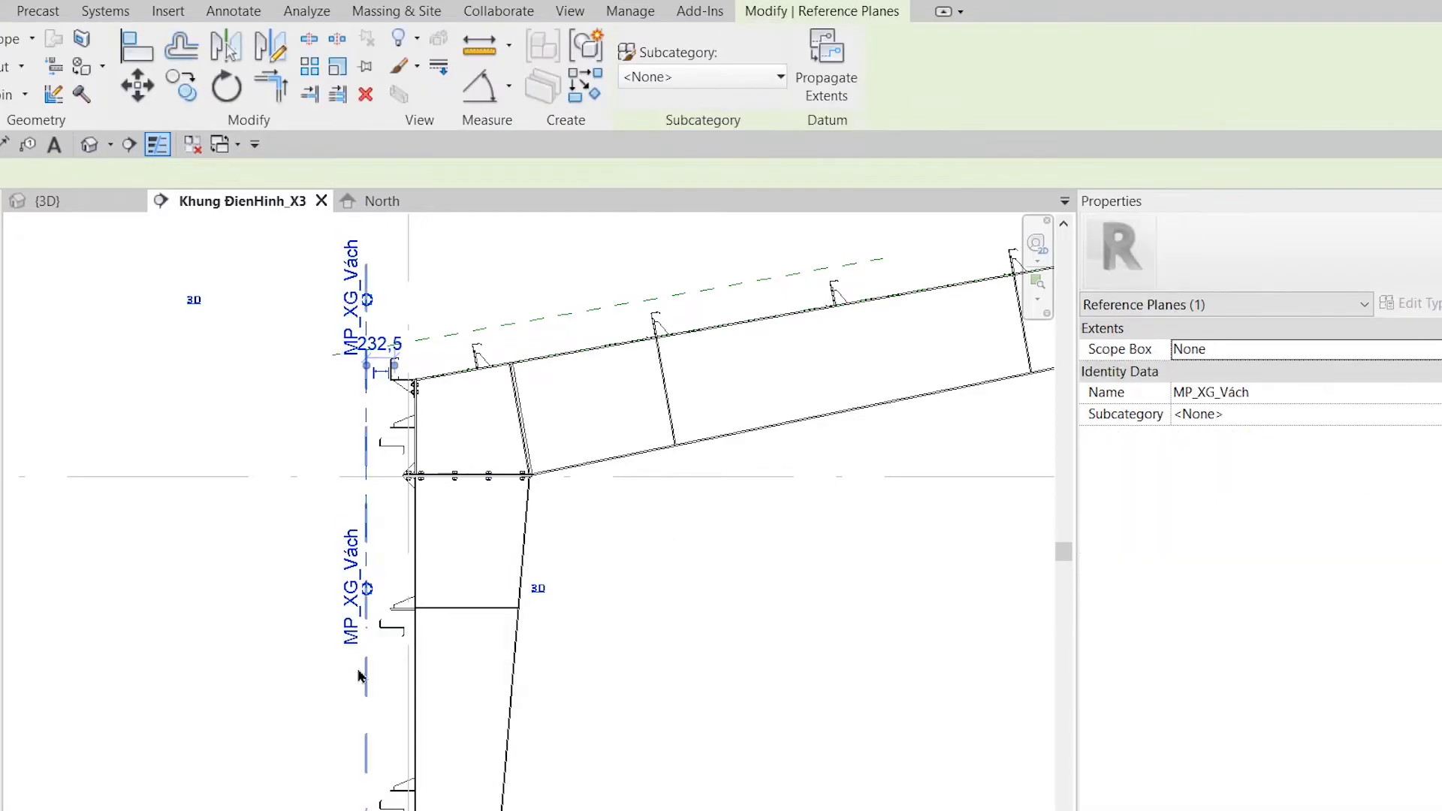
ctrl+click(367, 685)
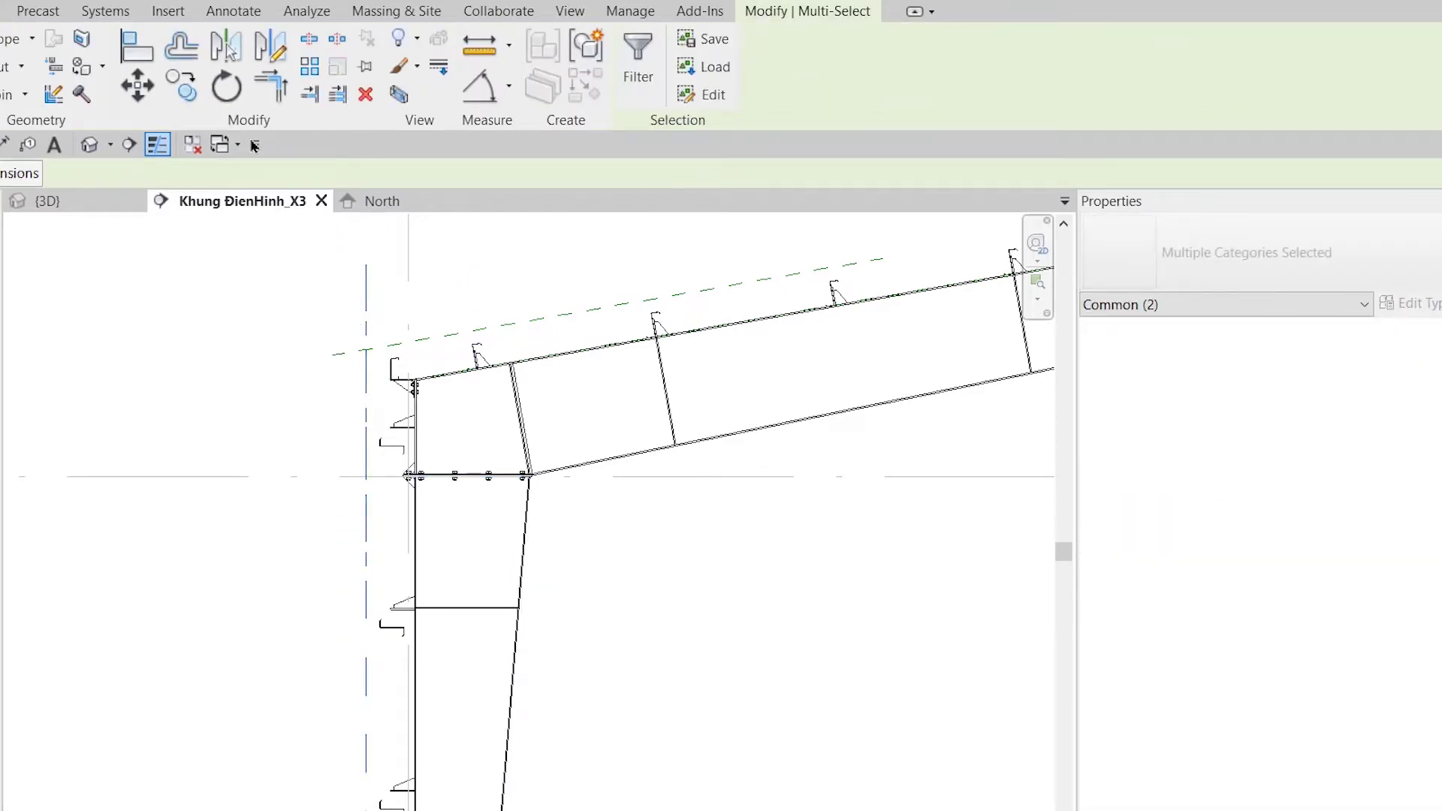
click(136, 94)
scroll(390, 578, up, 5)
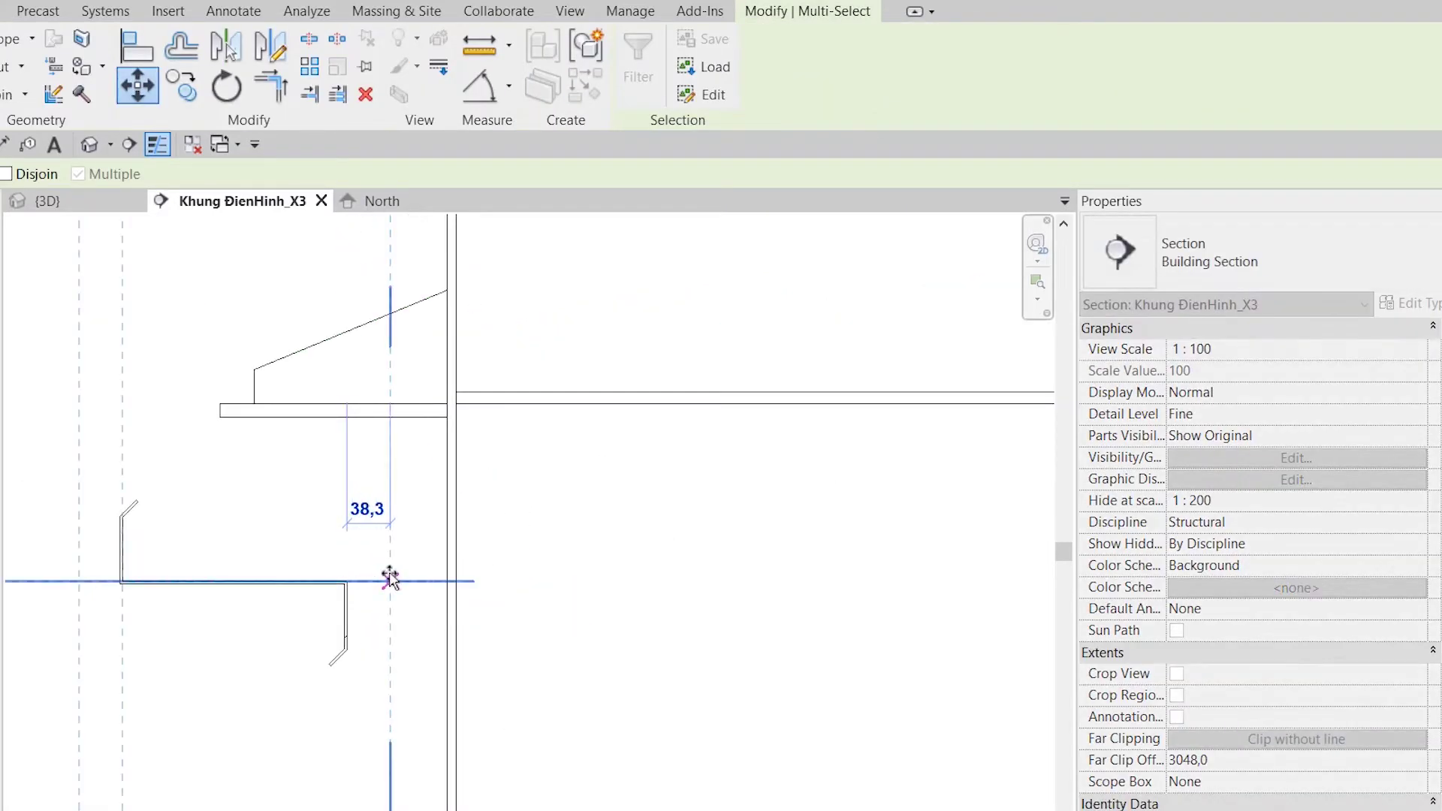
key(Escape)
scroll(563, 654, down, 5)
key(Escape)
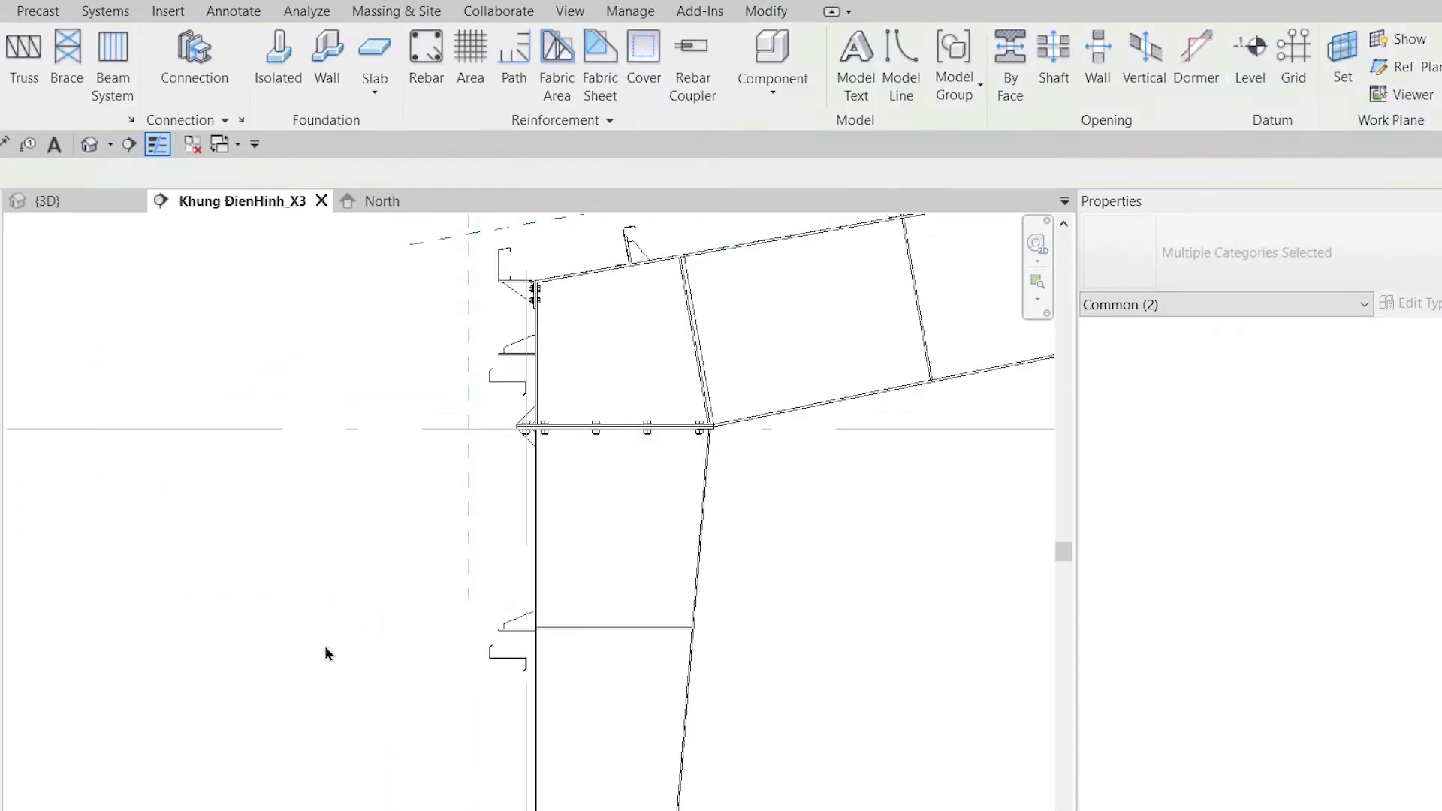
- Move the girt beam system from its Z profile corner to a new position
click(465, 691)
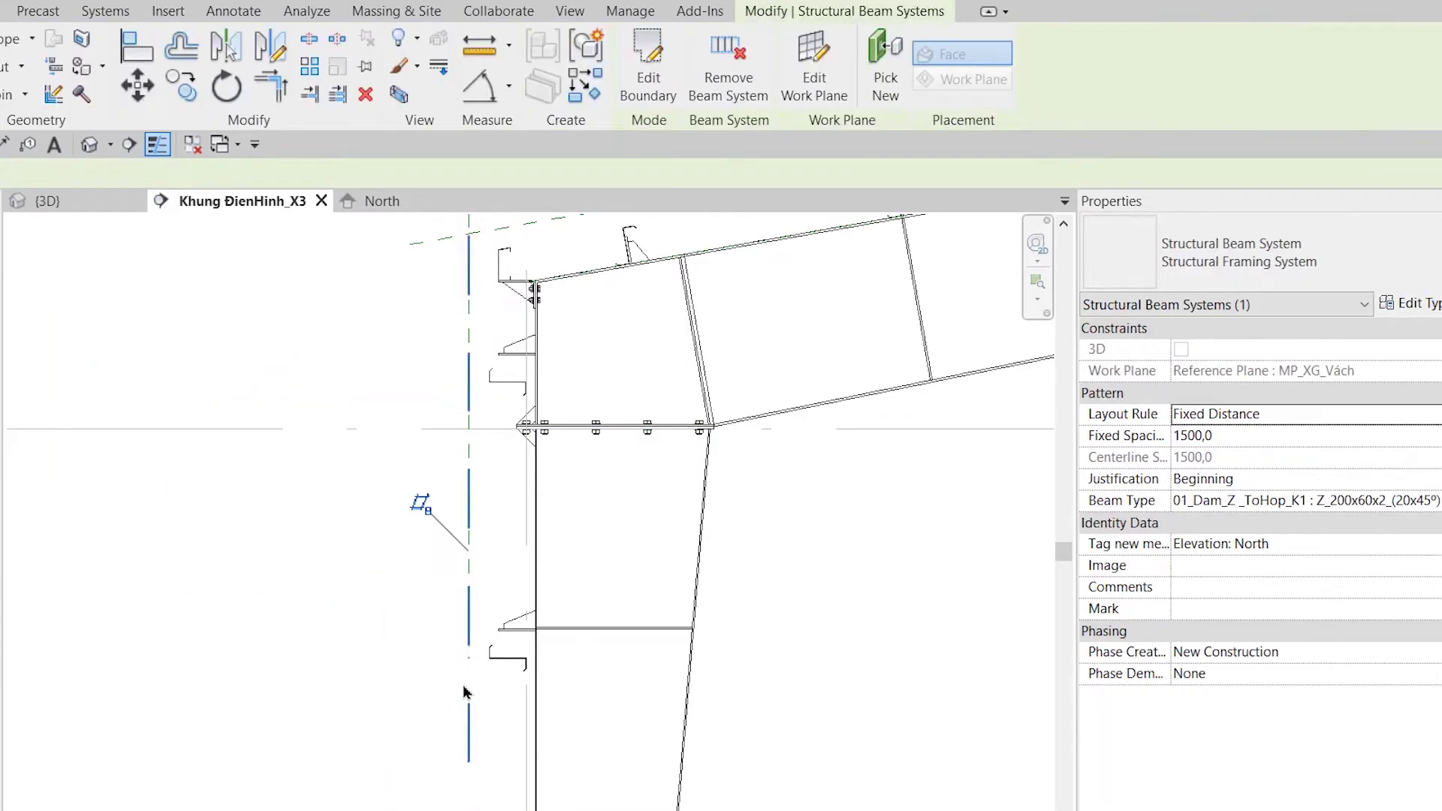
scroll(552, 199, up, 3)
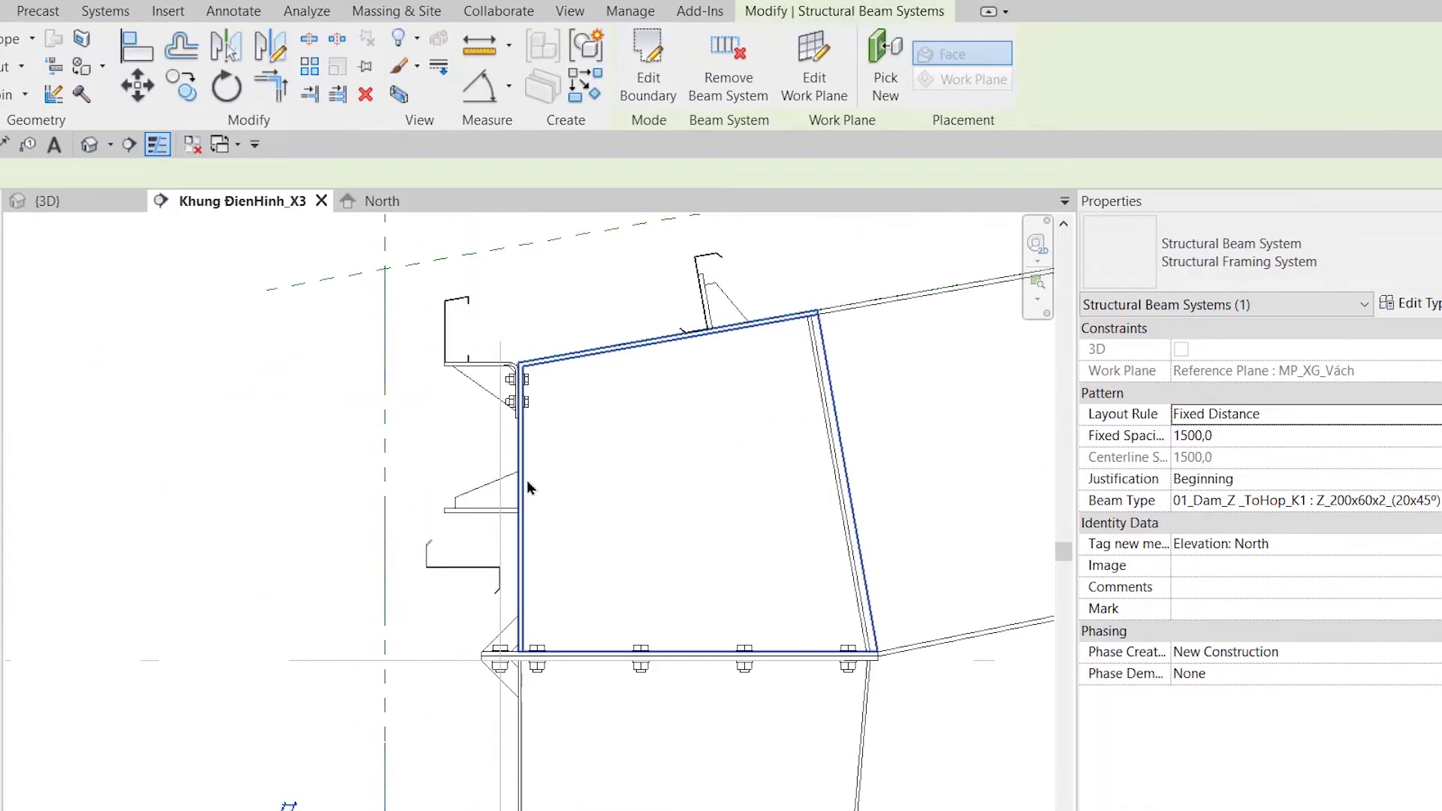
click(155, 99)
click(499, 634)
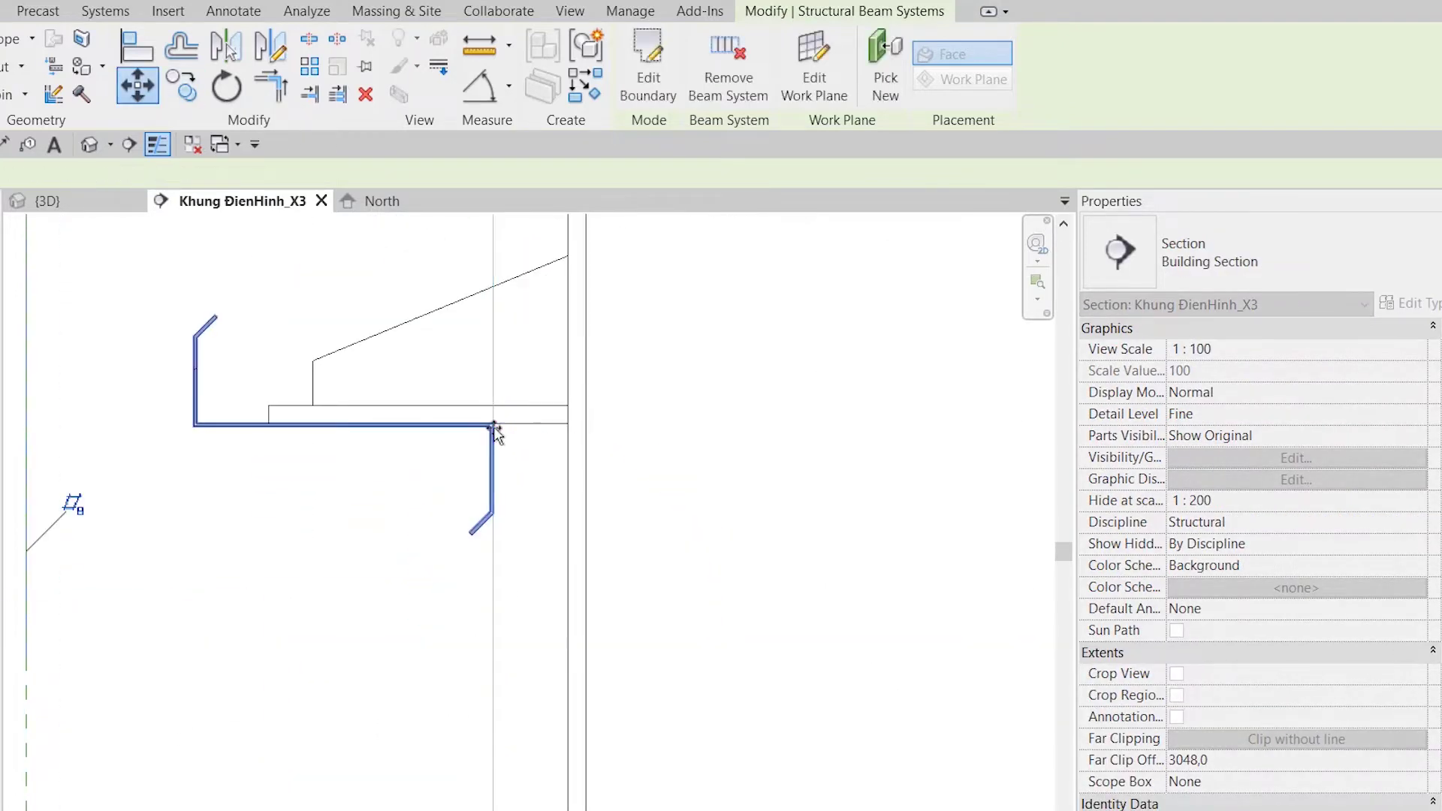
click(395, 548)
key(Escape)
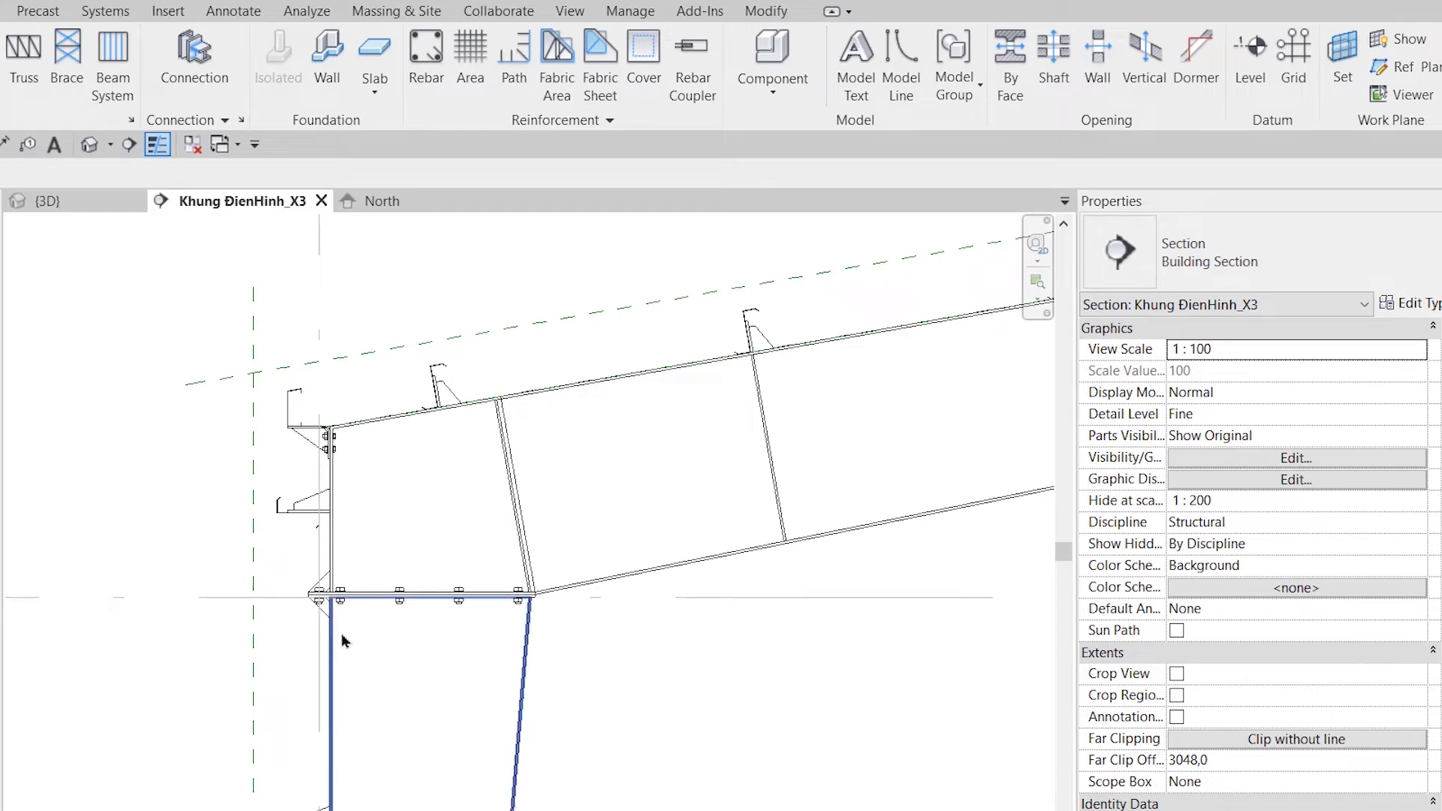
scroll(328, 730, down, 5)
ctrl+scroll(353, 563, down, 2)
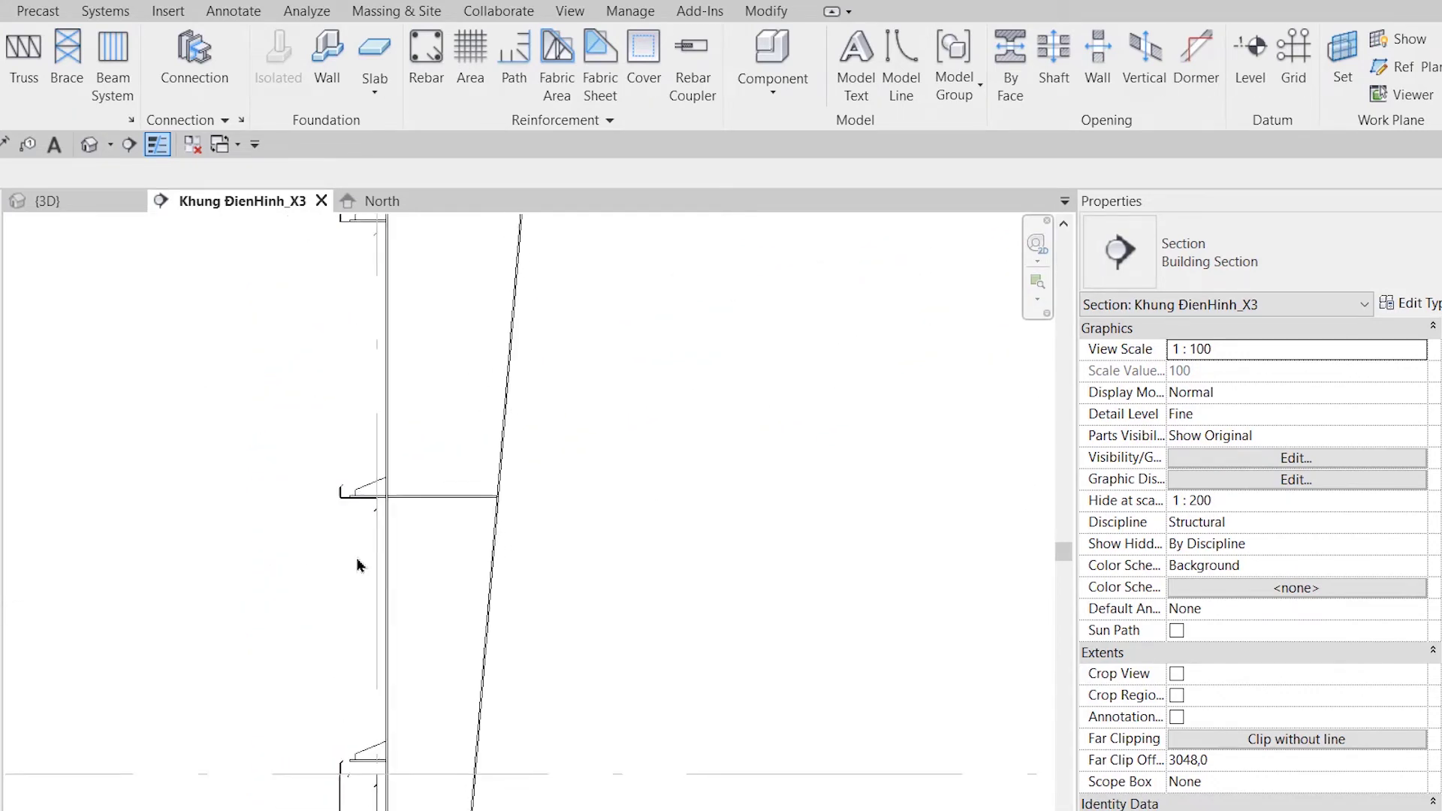
scroll(336, 501, up, 1)
- Move the Z_200x60x2 girt from its corner up against the column's bracket plate
click(336, 472)
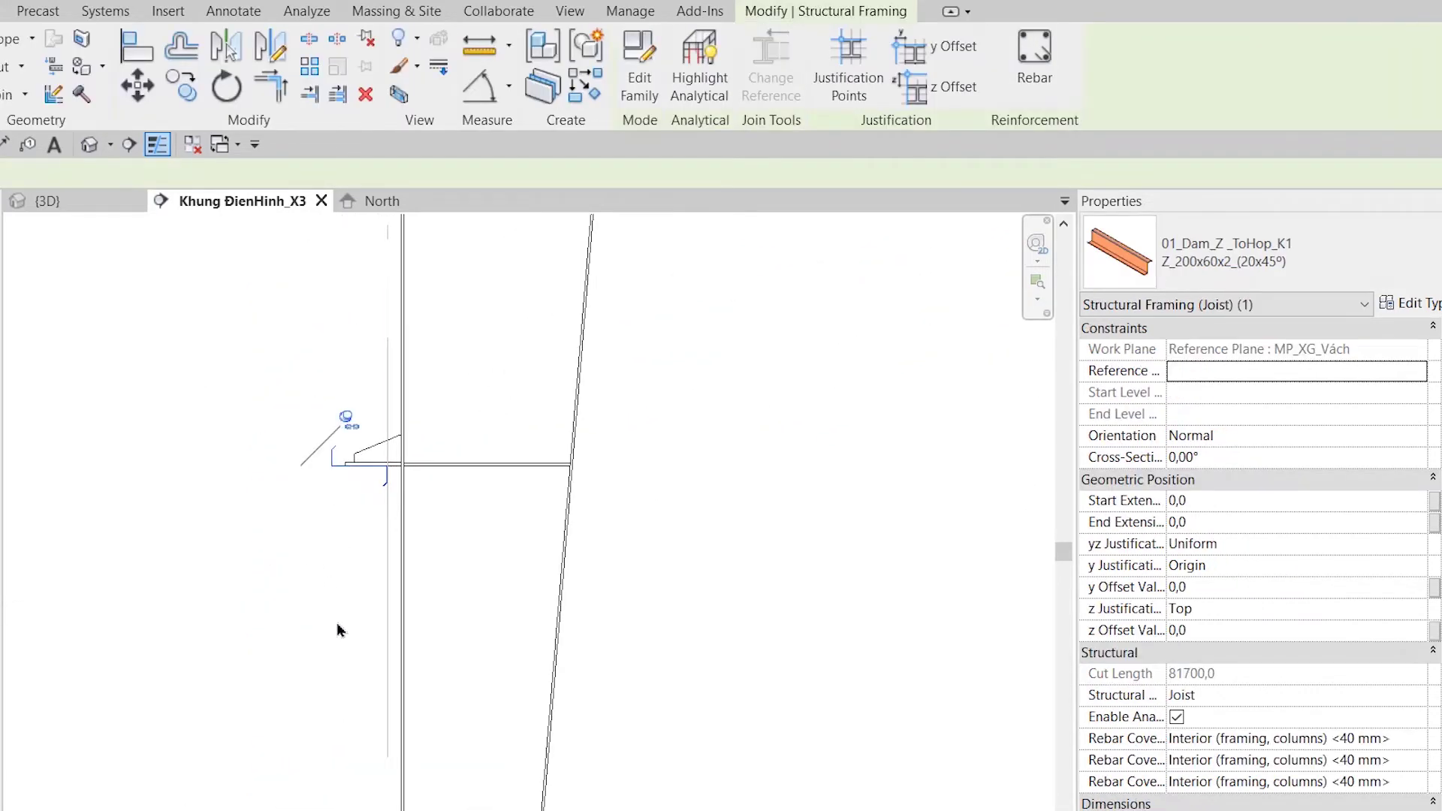
ctrl+scroll(346, 548, down, 1)
scroll(336, 619, up, 1)
scroll(380, 473, up, 2)
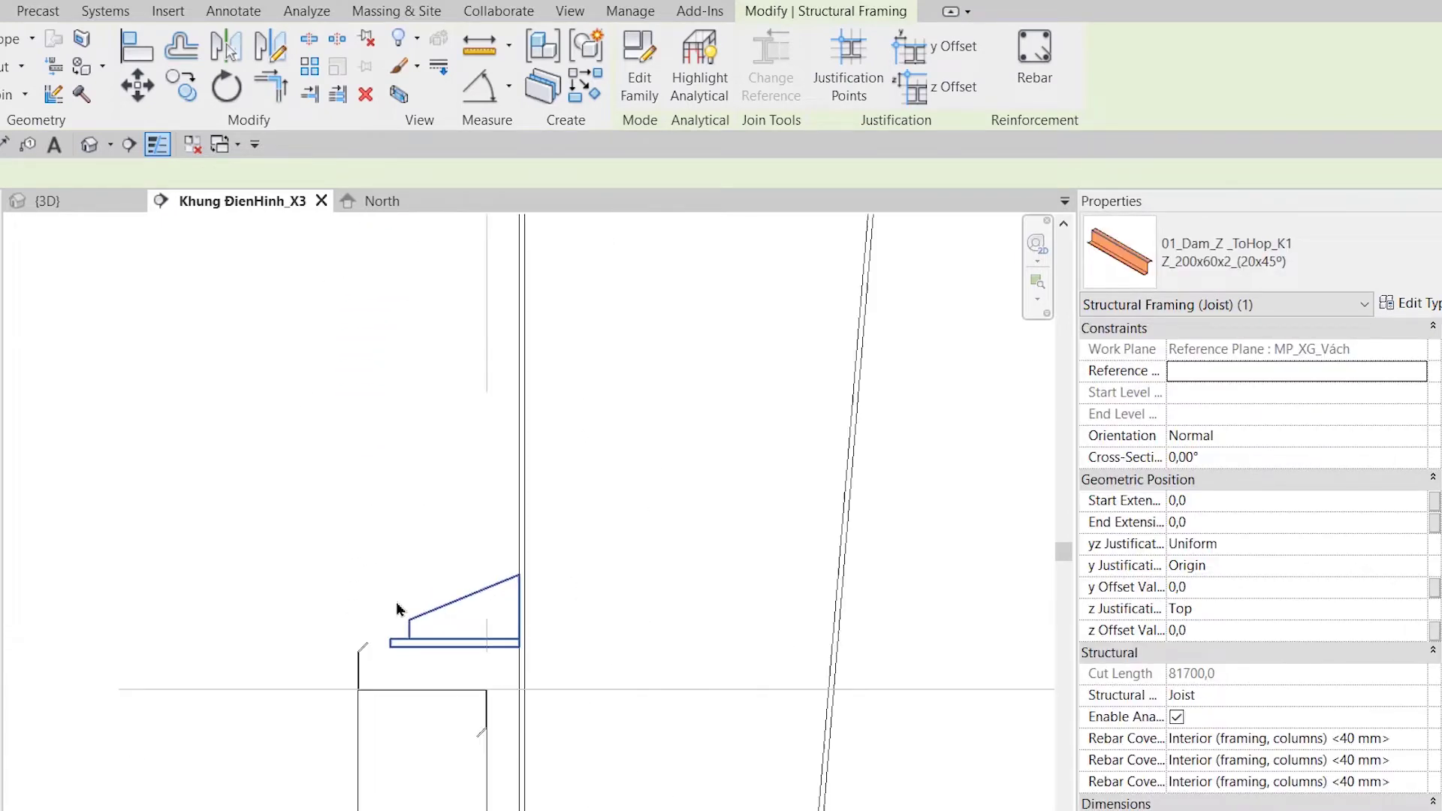
scroll(399, 606, up, 2)
key(Escape)
click(348, 524)
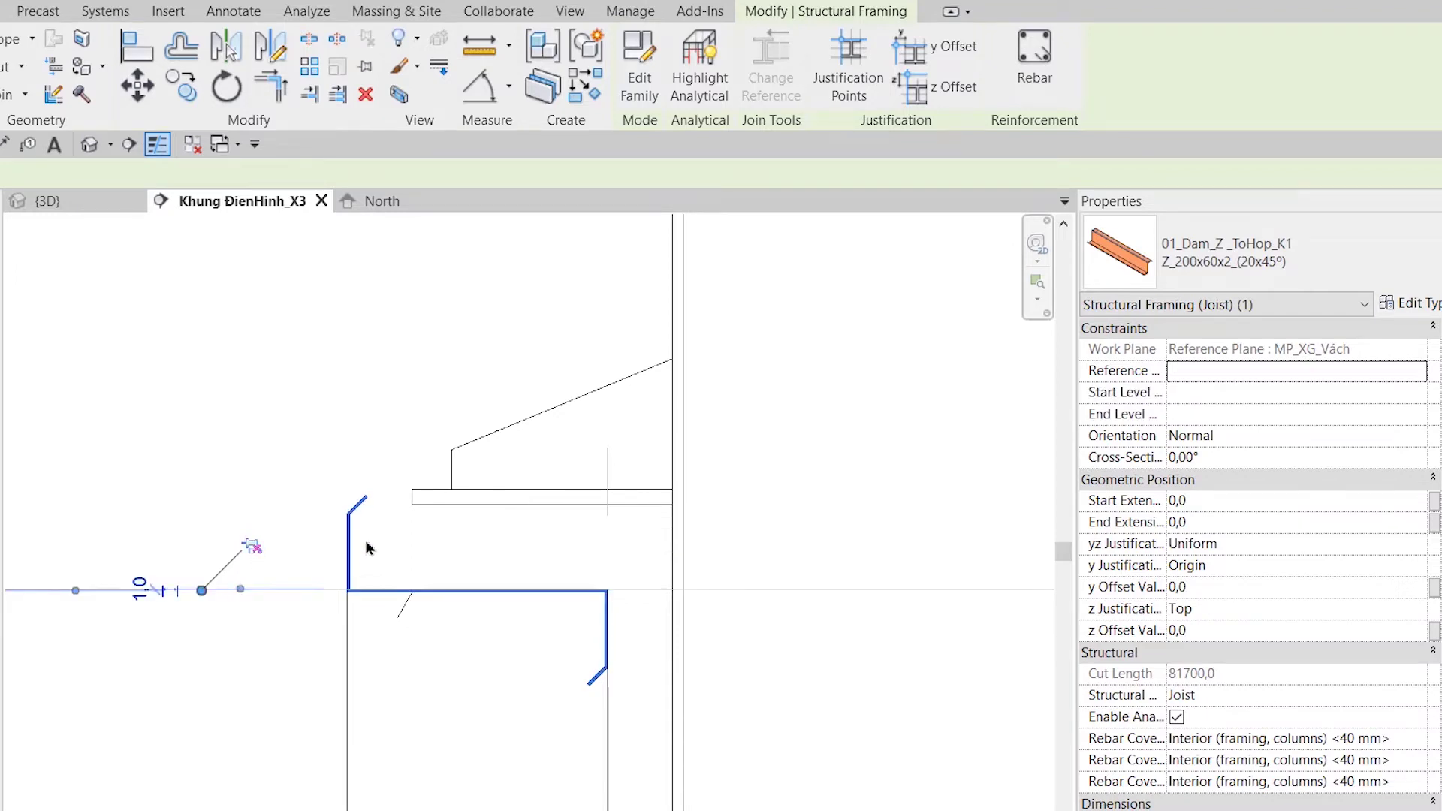
click(137, 85)
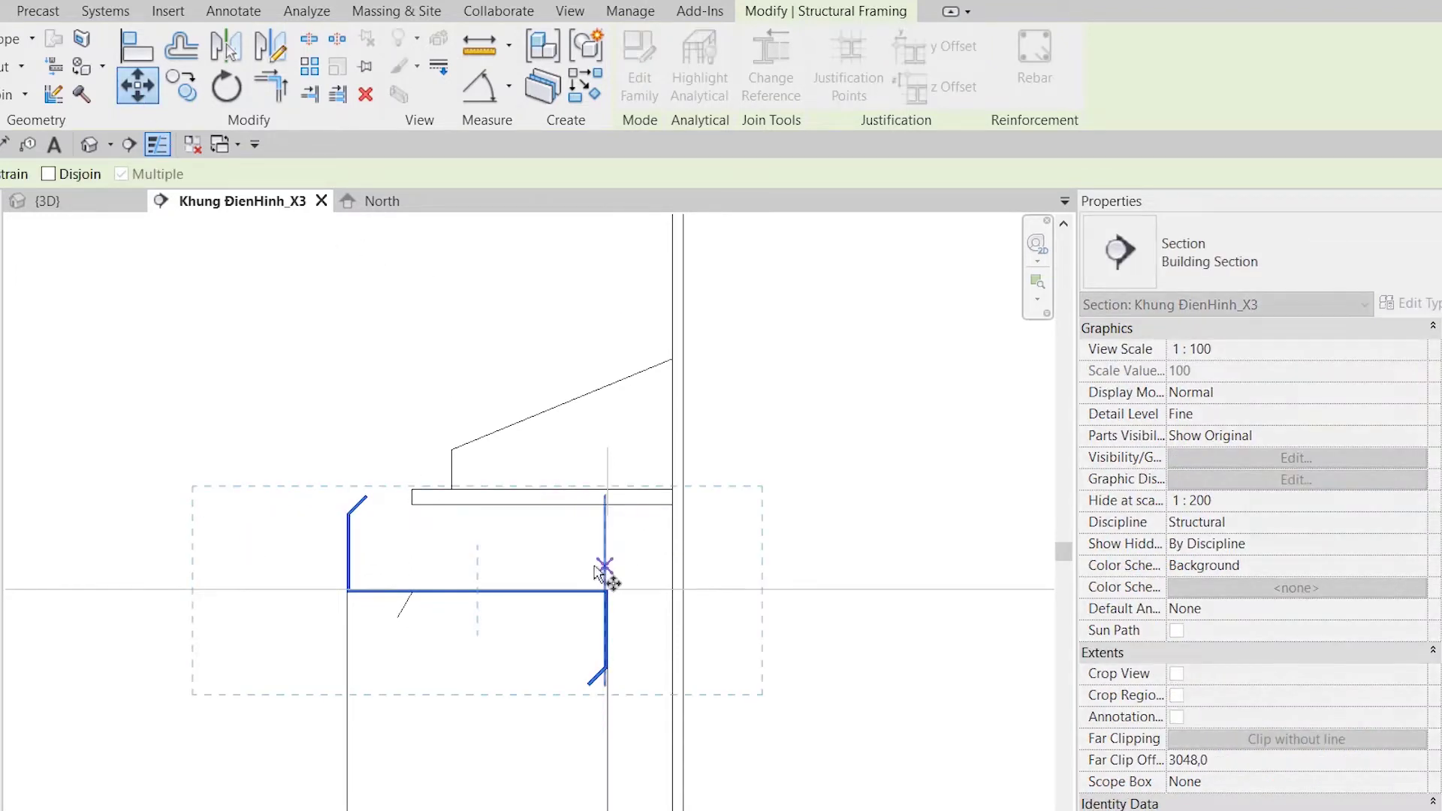
scroll(594, 570, up, 3)
click(652, 640)
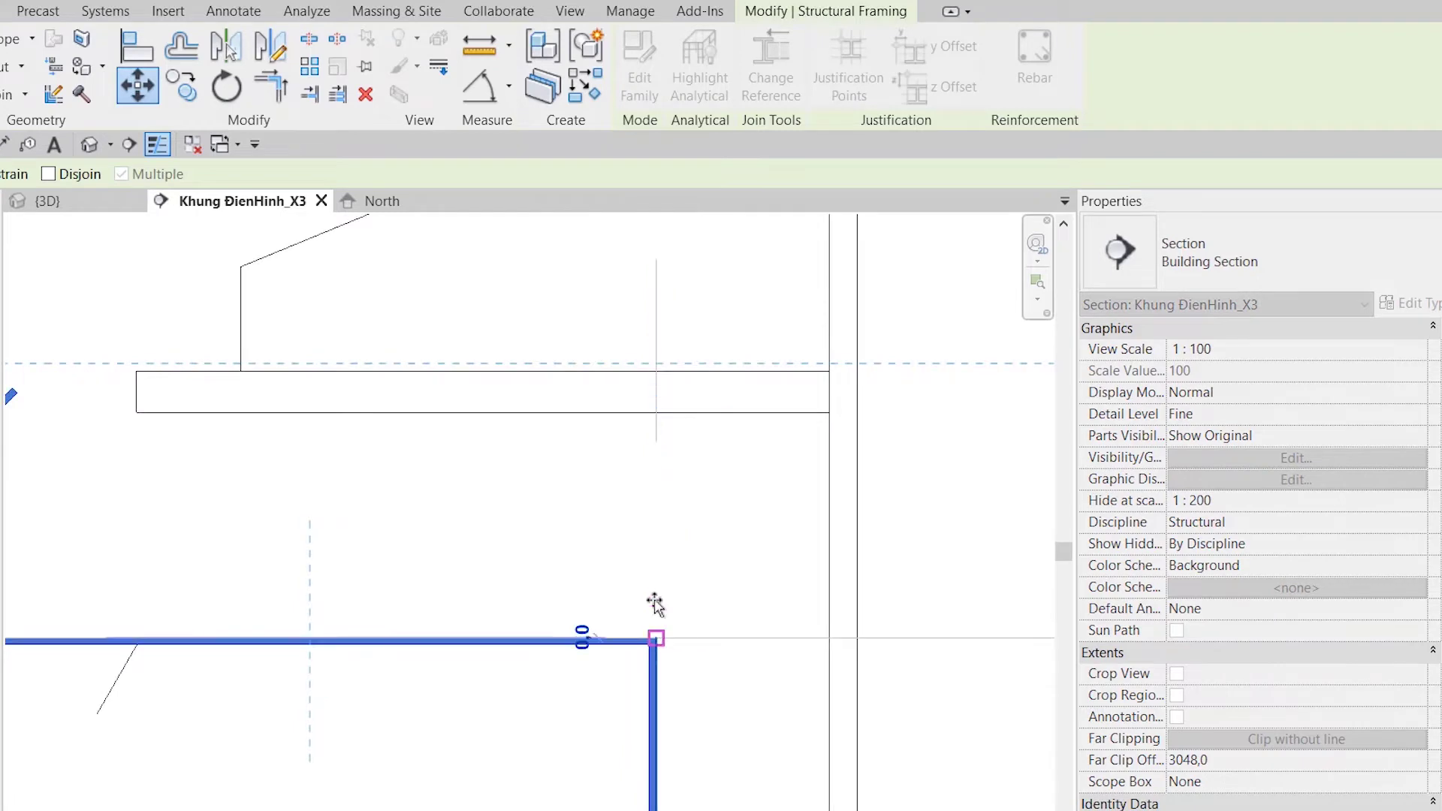
click(656, 417)
- Zoom around the section to check the girt's seating, then deselect it
scroll(736, 537, down, 3)
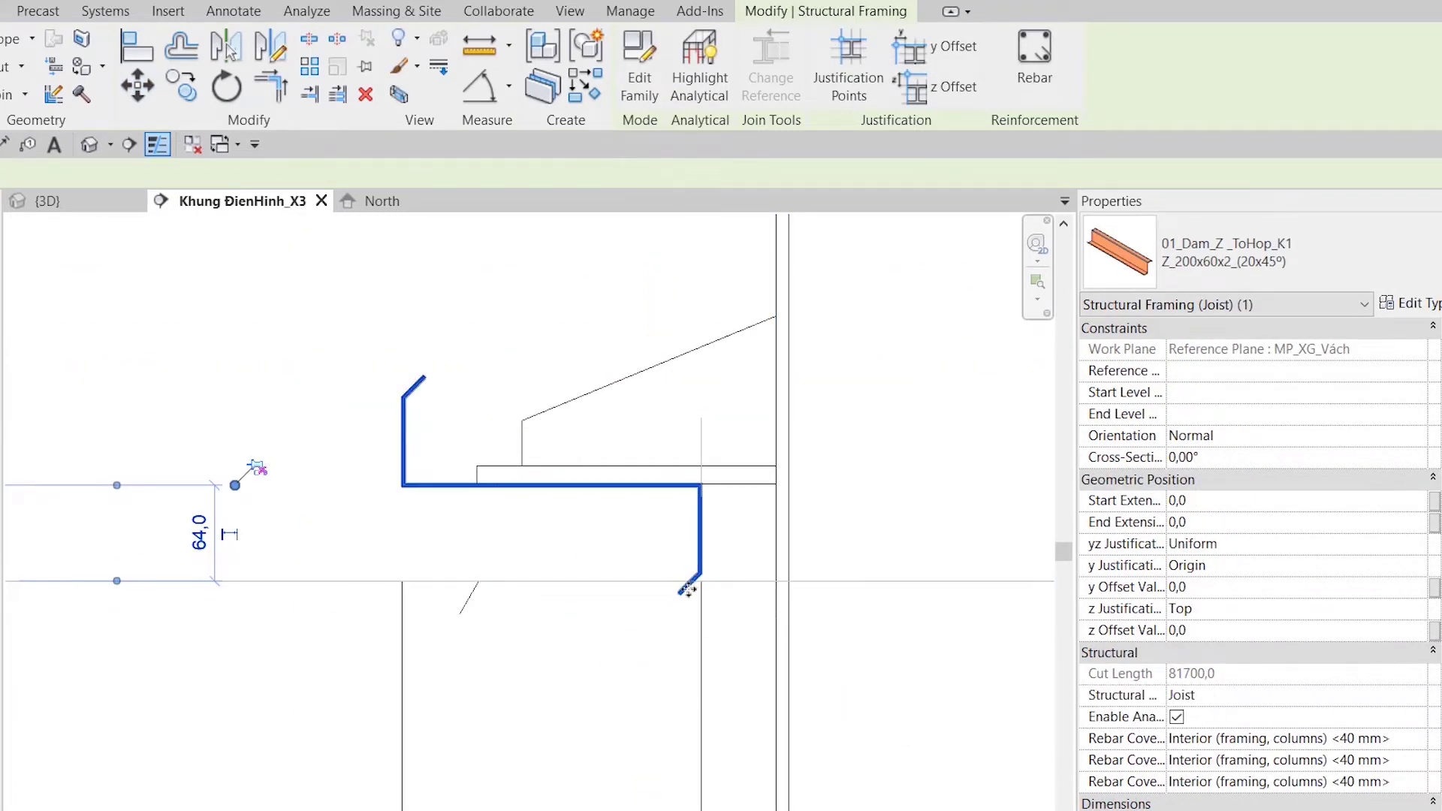
scroll(912, 700, down, 2)
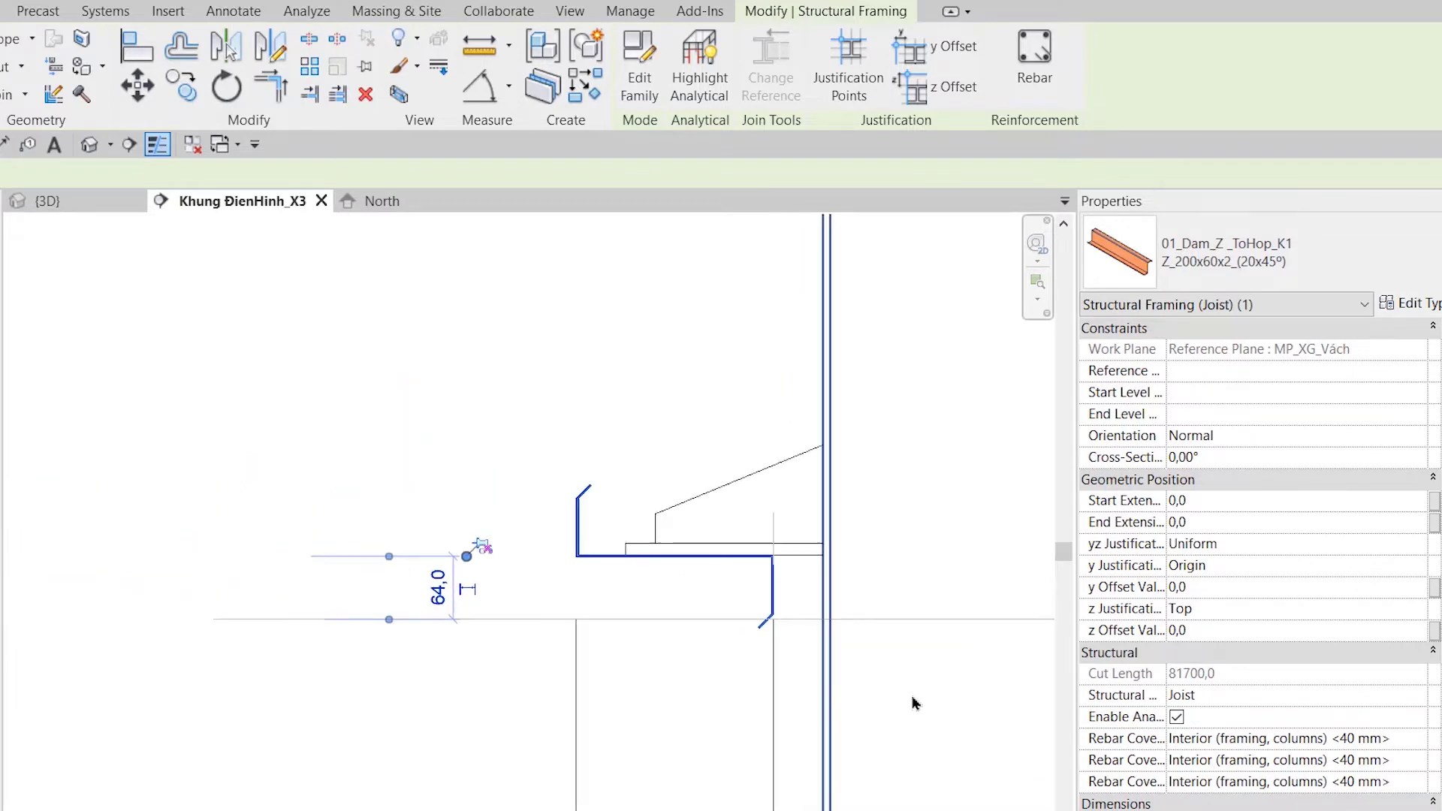
scroll(777, 689, down, 2)
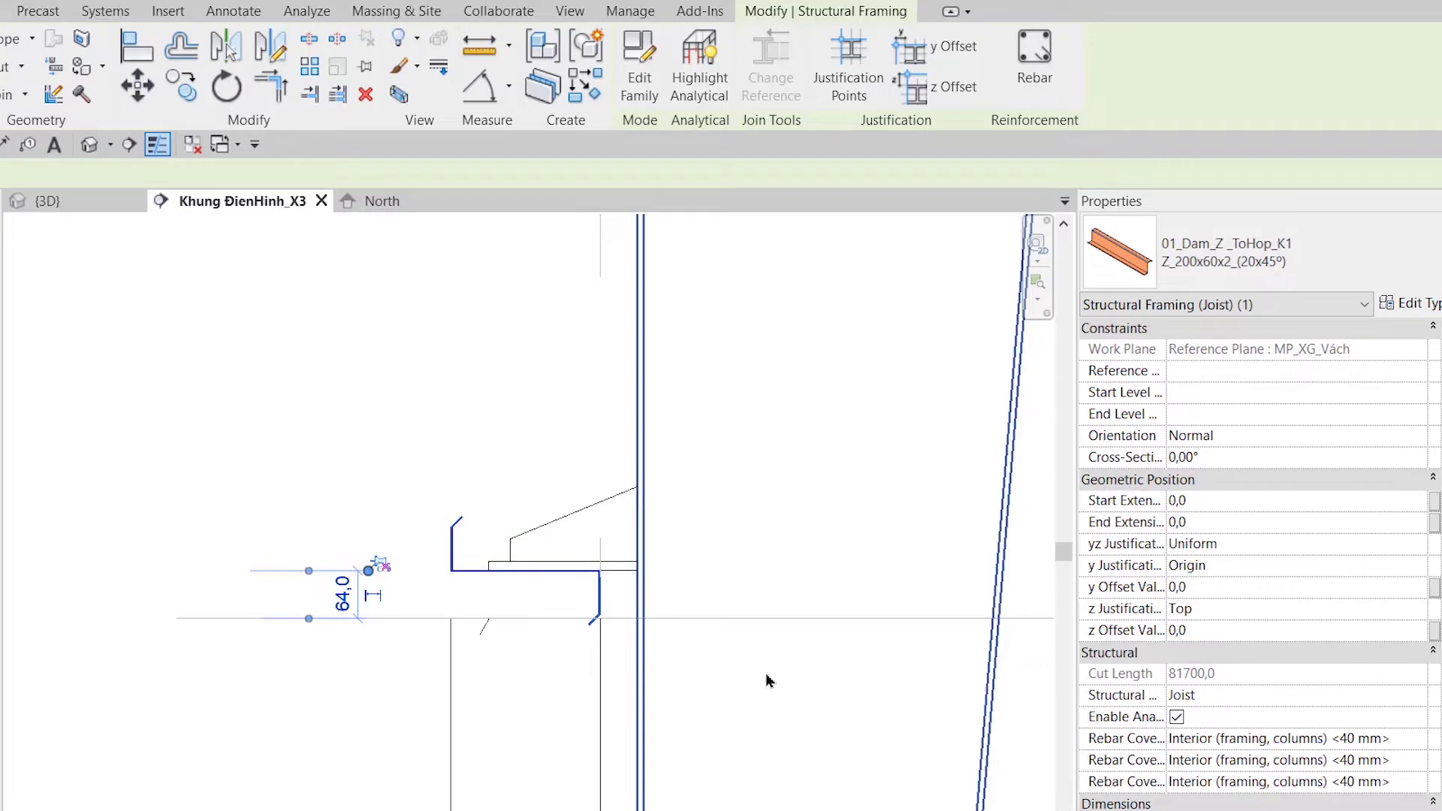
scroll(646, 642, up, 2)
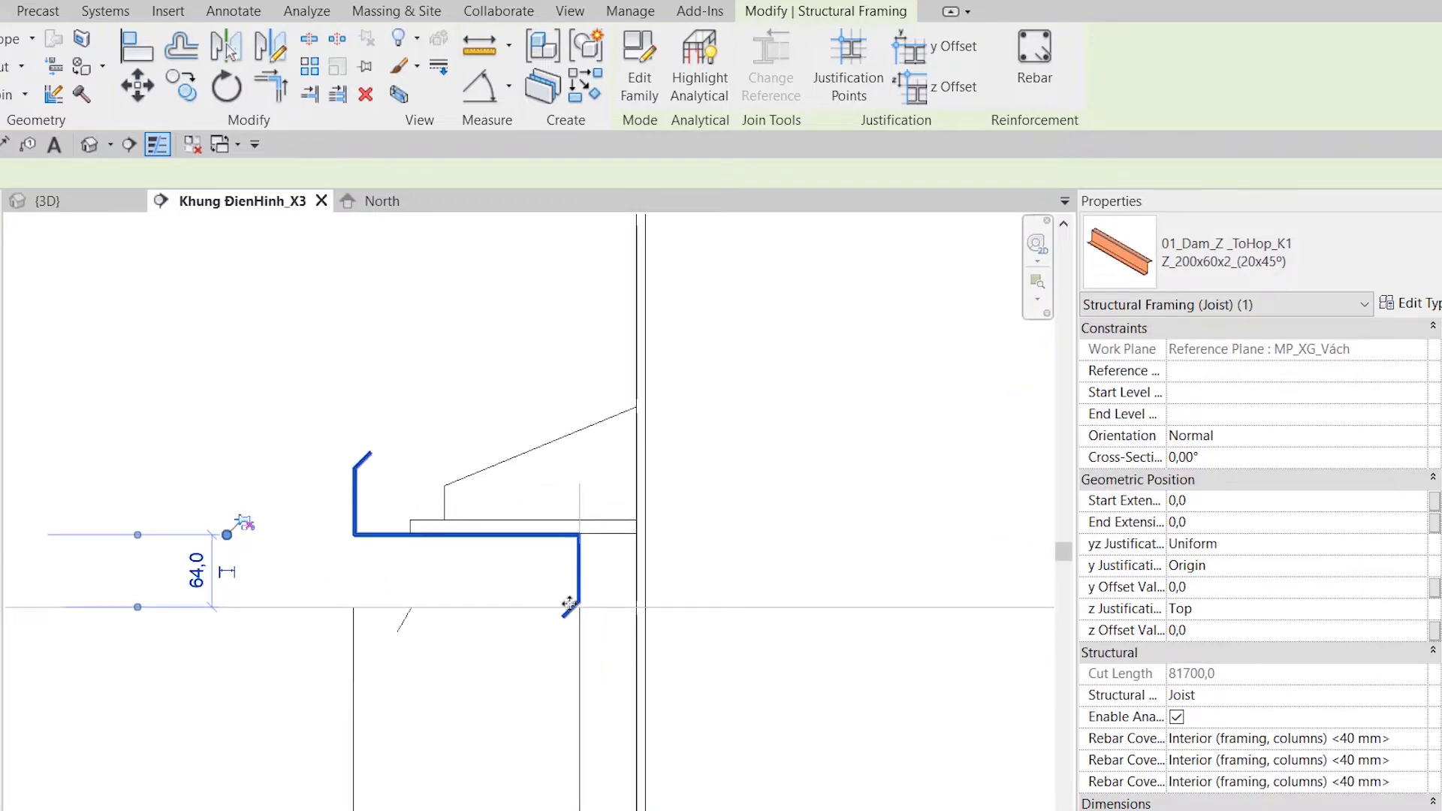
scroll(580, 605, up, 1)
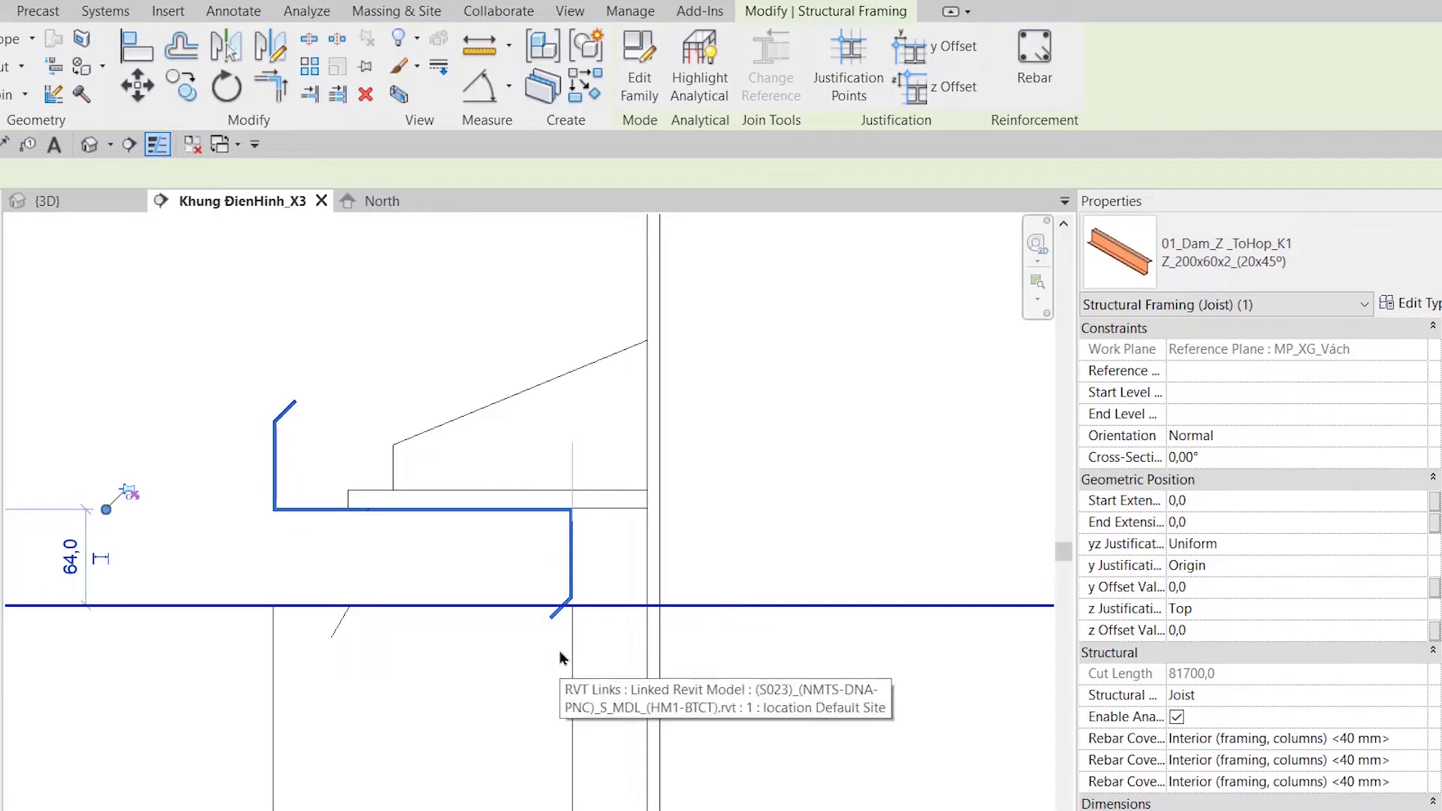
scroll(197, 725, down, 3)
click(208, 685)
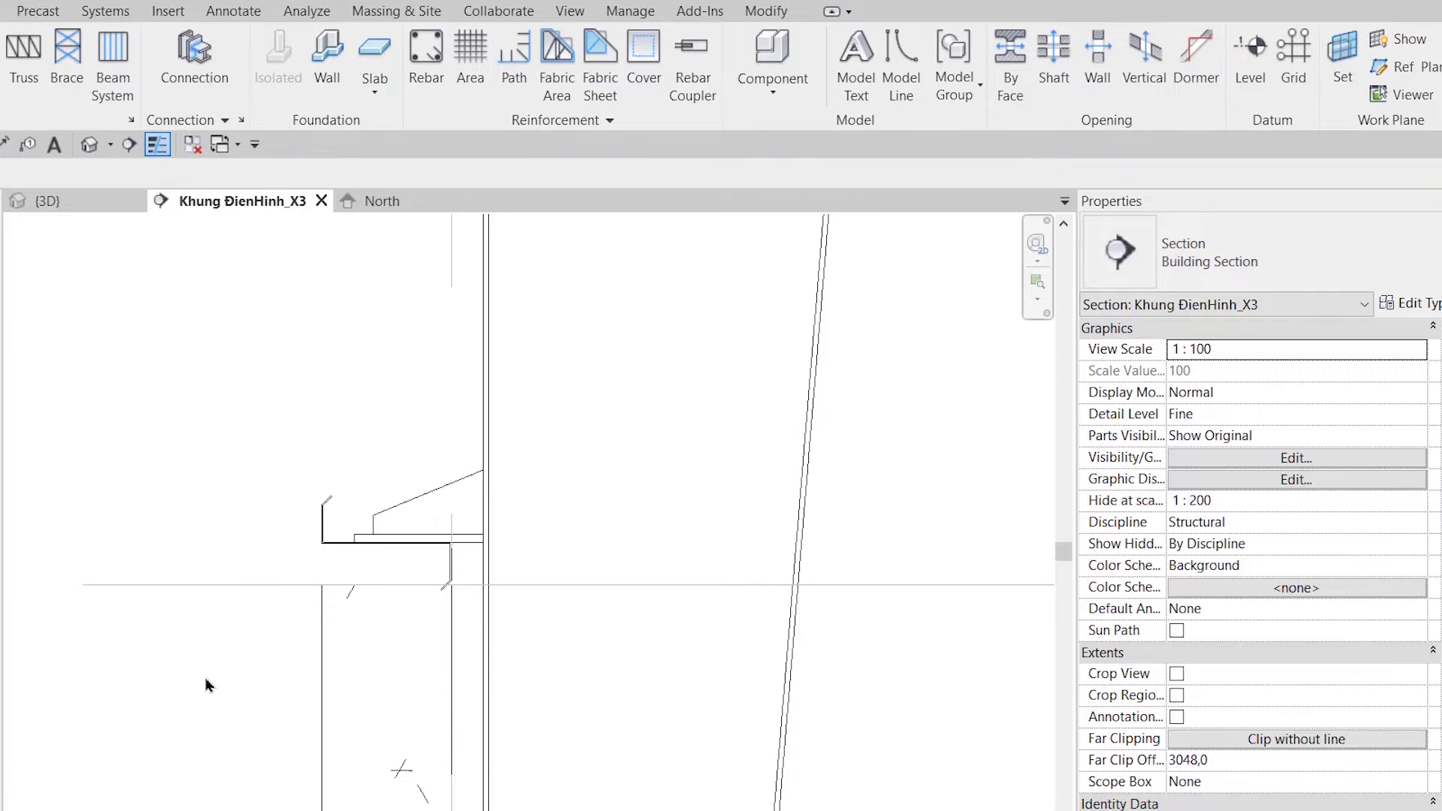
- Select the wall girt beam system and mirror it about grid Y5
scroll(200, 666, down, 3)
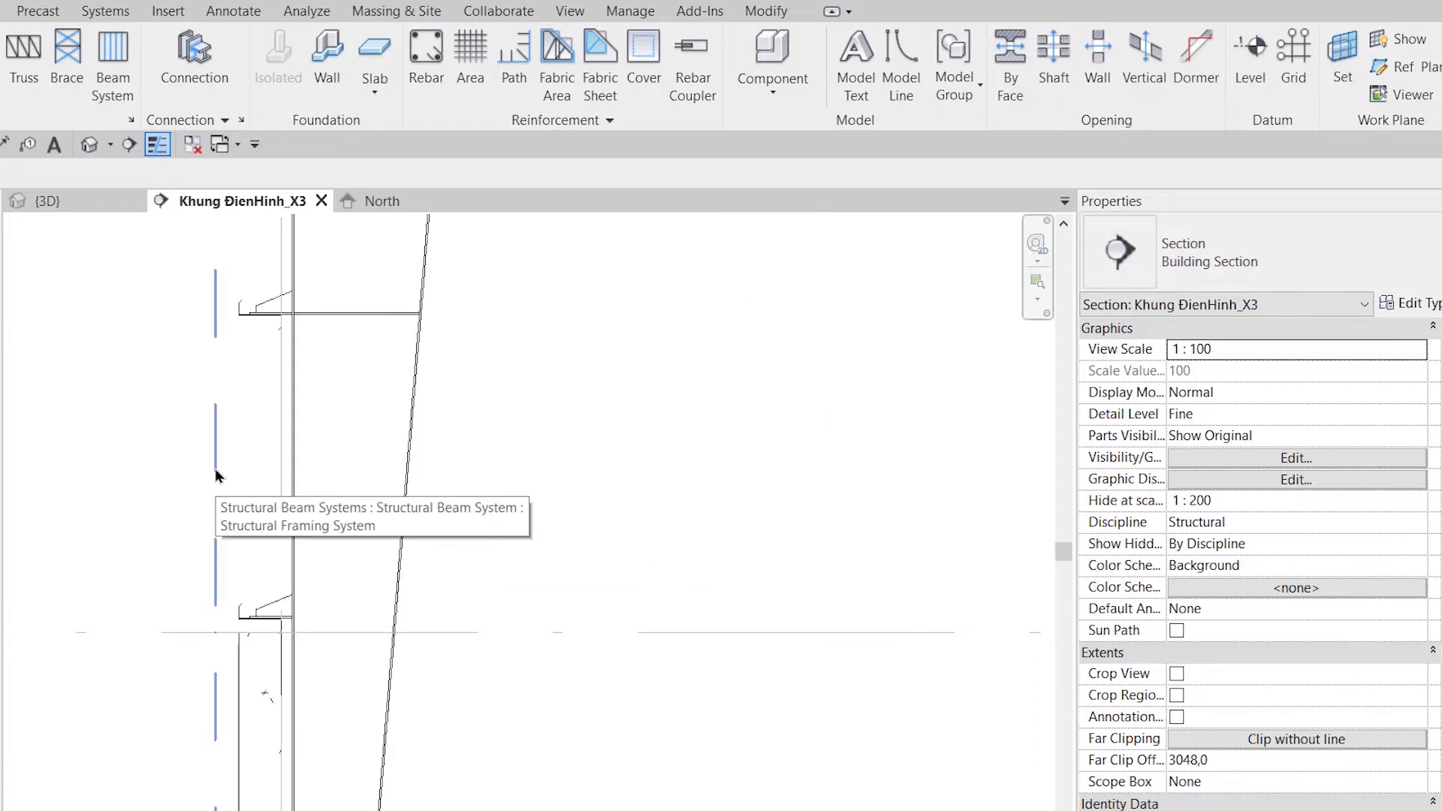
click(217, 475)
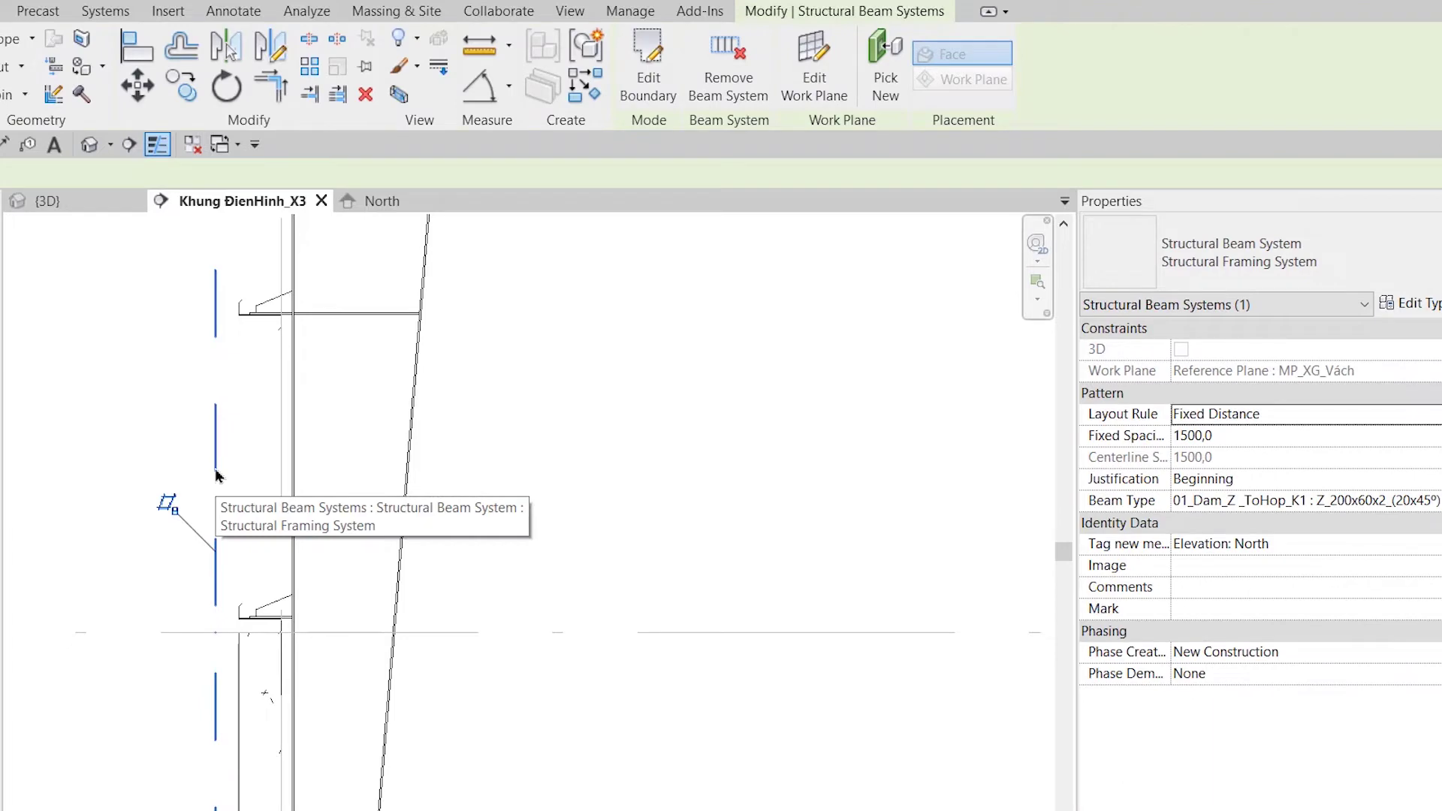
scroll(556, 474, down, 2)
scroll(566, 470, down, 2)
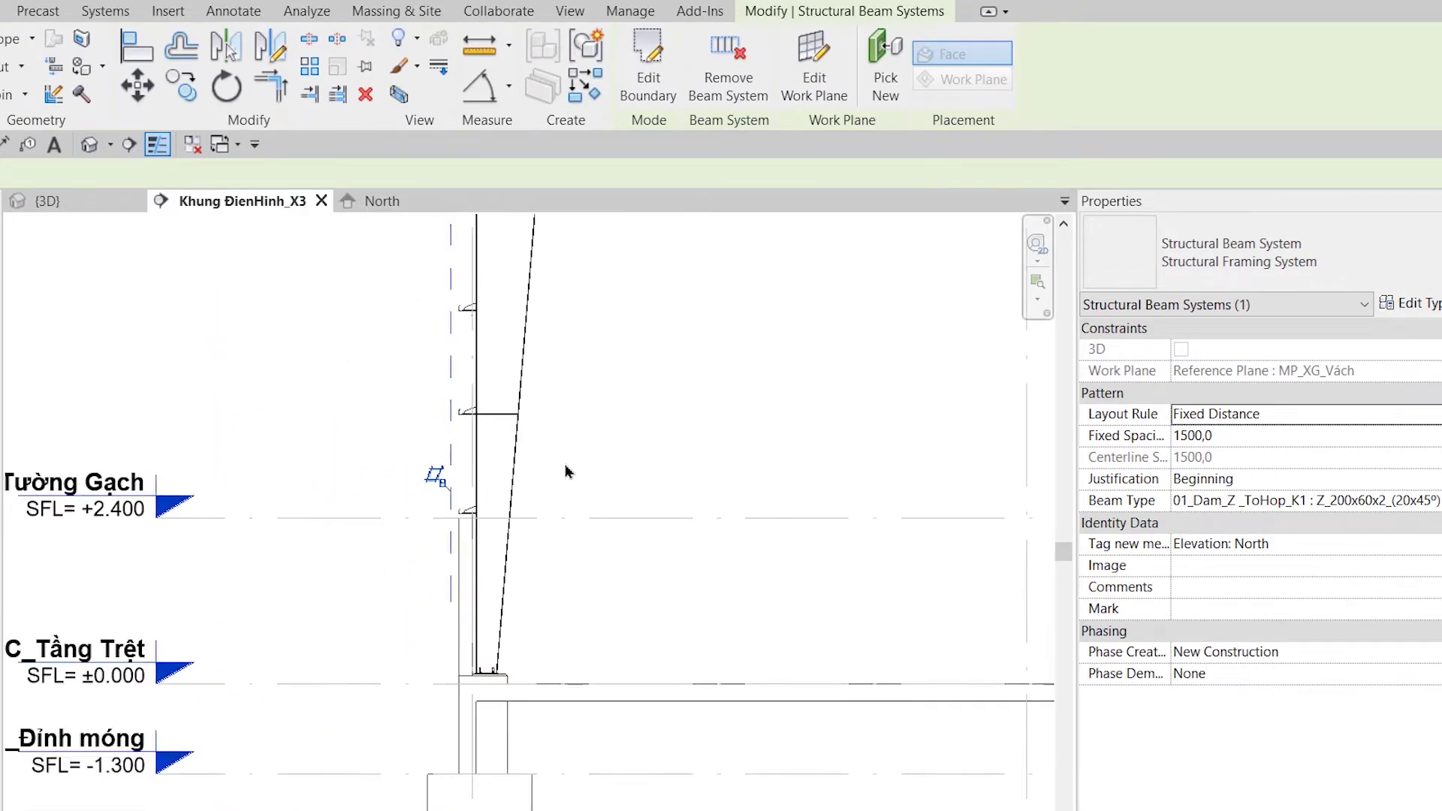
scroll(333, 391, down, 4)
click(227, 47)
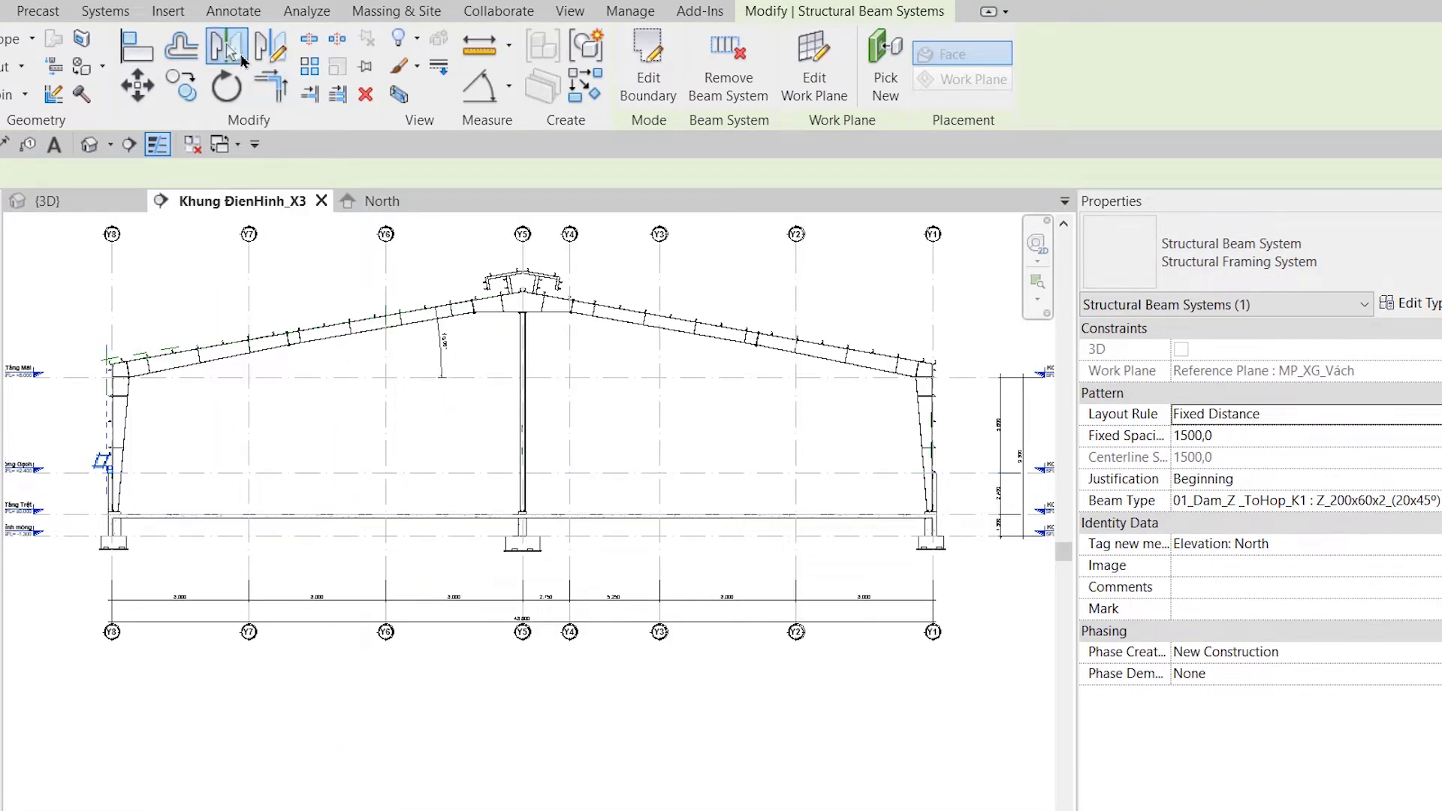
scroll(516, 530, up, 2)
click(467, 492)
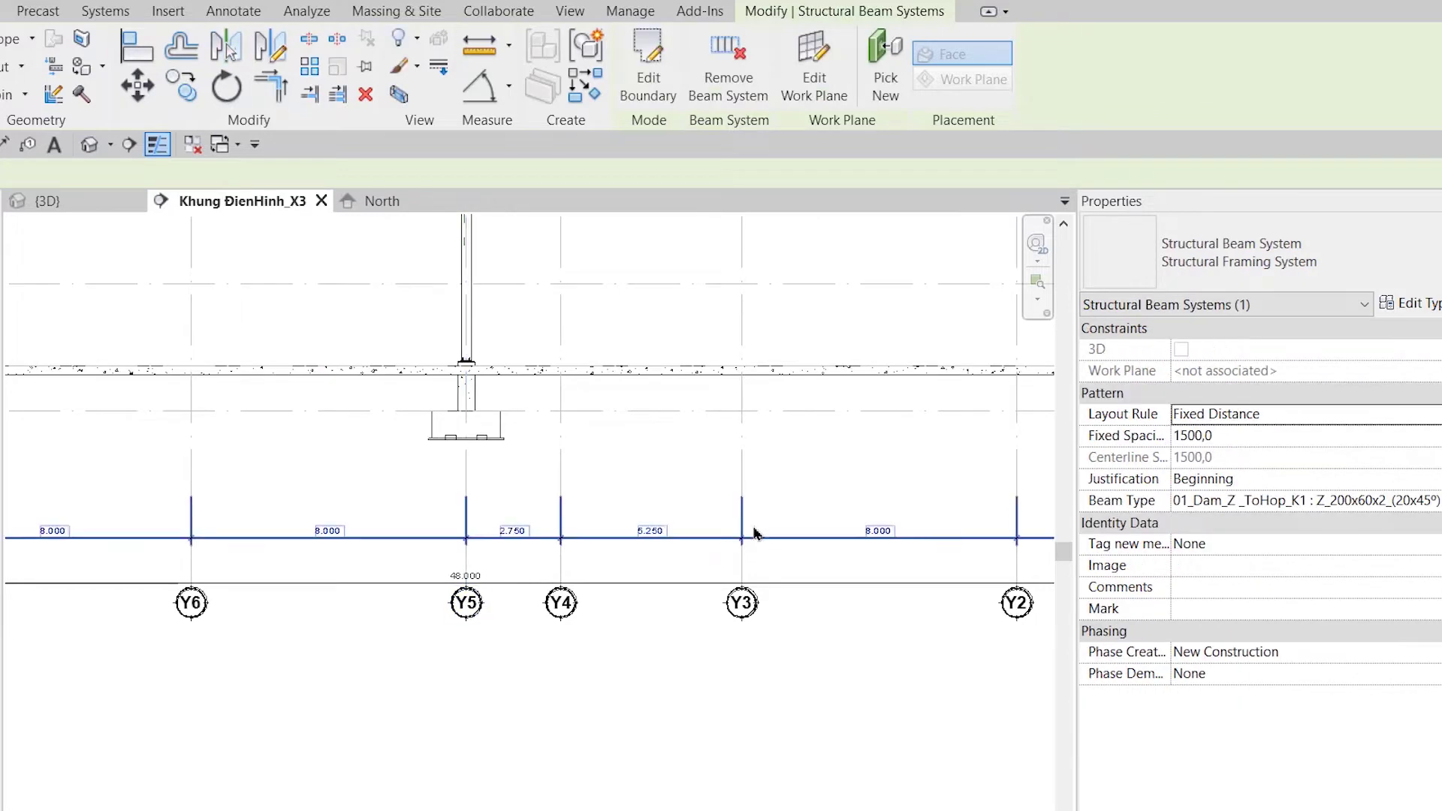
- Check a mirrored Z girt at the column top and eave, then reselect the mirrored beam system
middle_drag(751, 531, 166, 729)
mouse_move(723, 530)
middle_down()
mouse_move(657, 625)
mouse_move(634, 628)
middle_up()
scroll(628, 548, up, 5)
scroll(578, 447, up, 2)
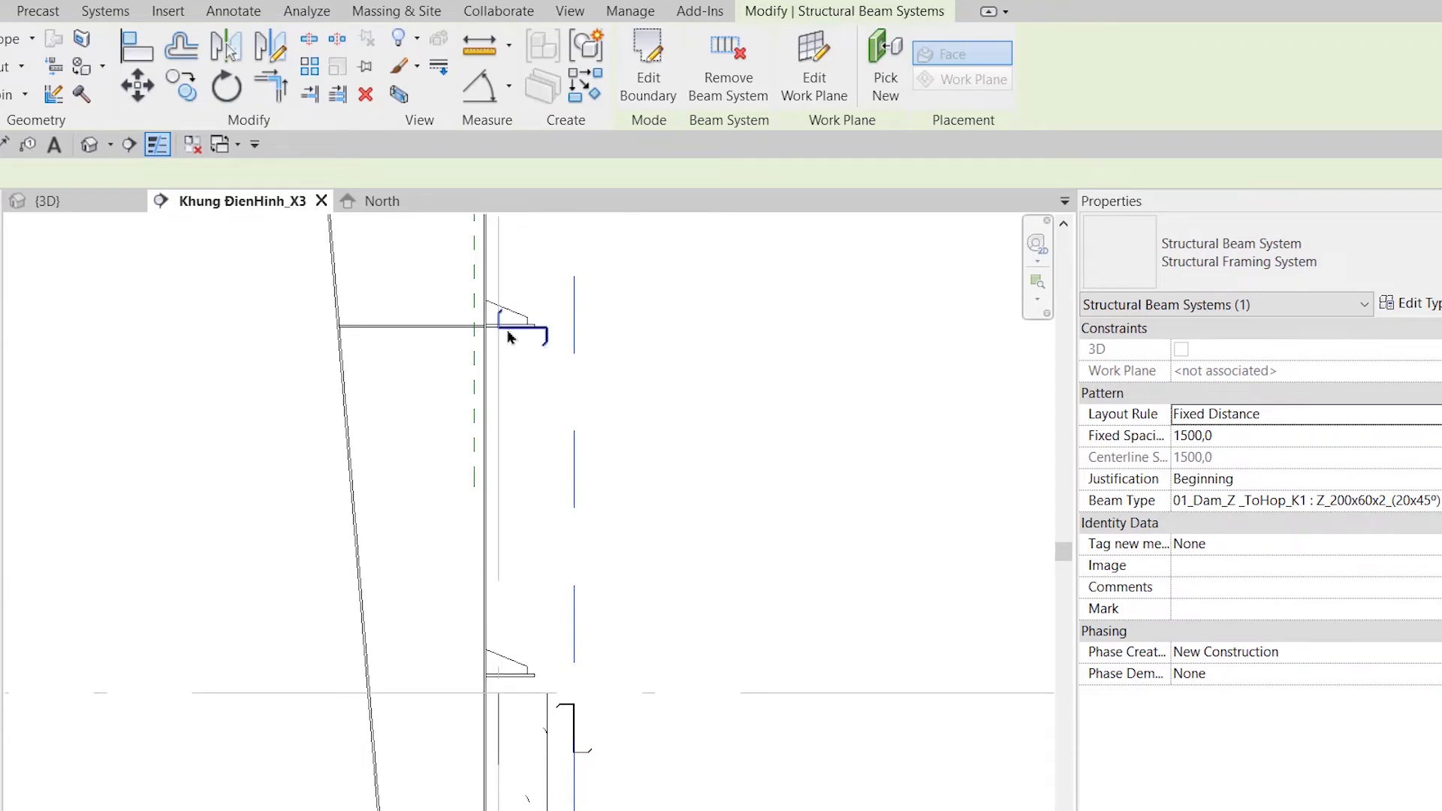
click(613, 761)
click(596, 752)
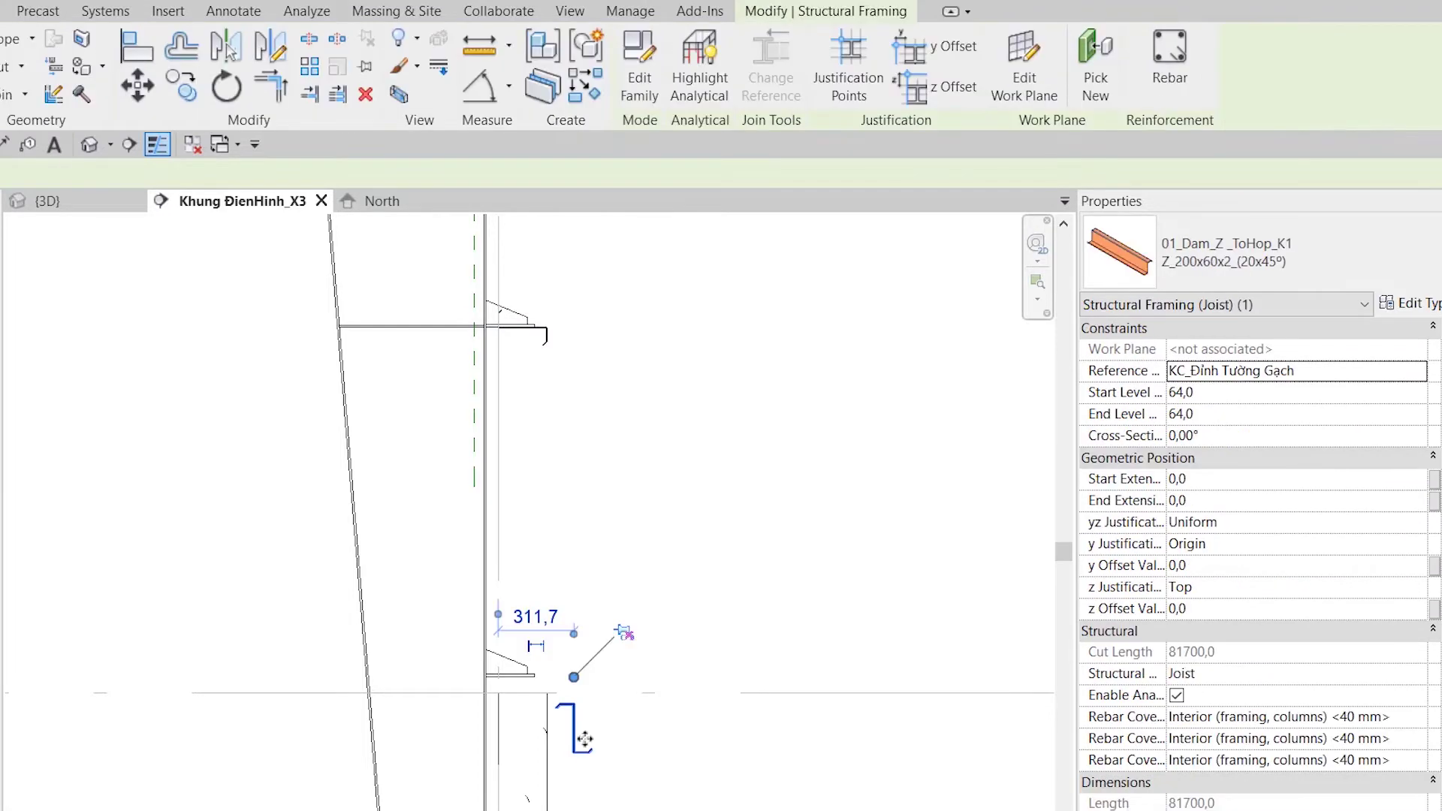
click(696, 761)
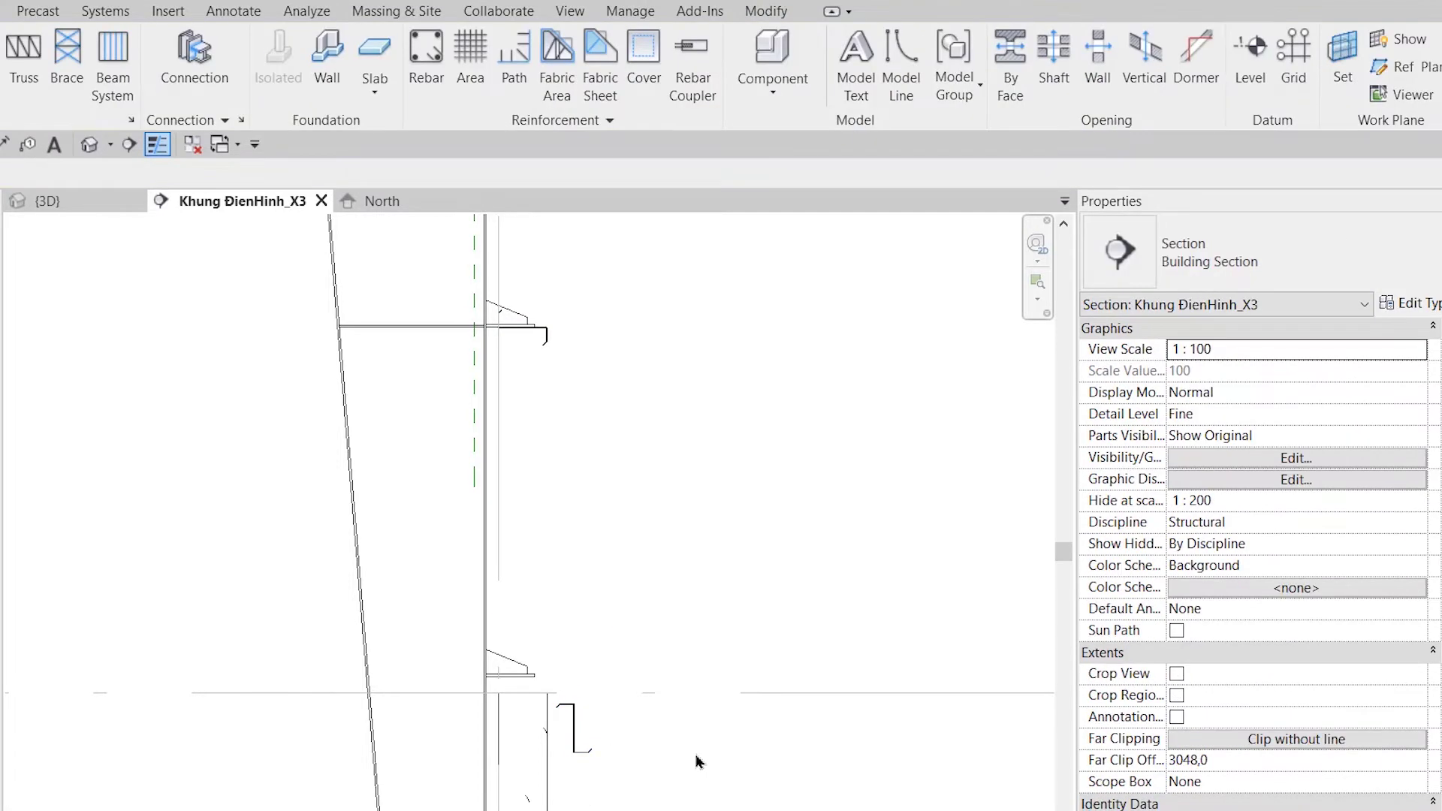
click(569, 414)
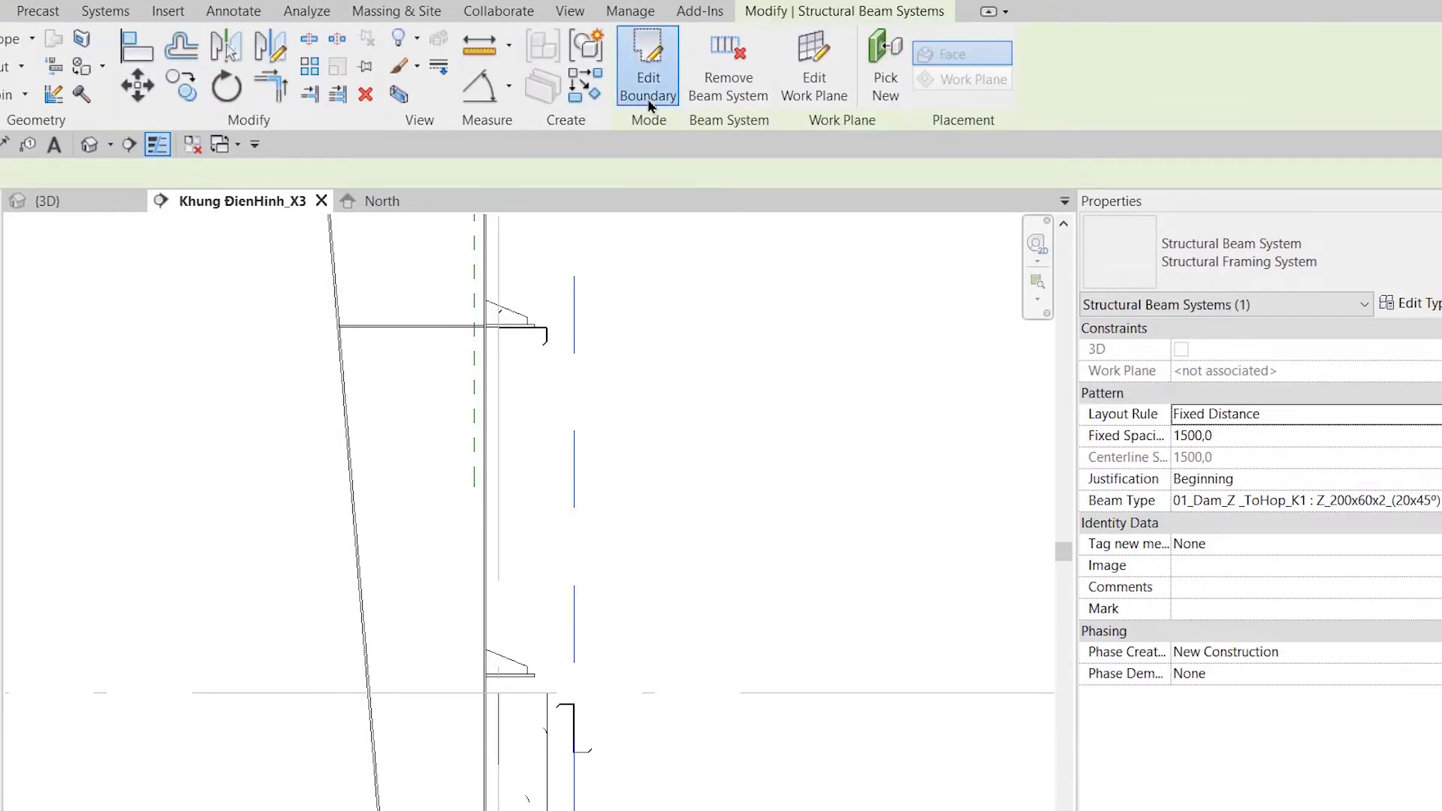
- Edit the boundary in the South elevation and set the beam direction to the top boundary line
click(648, 60)
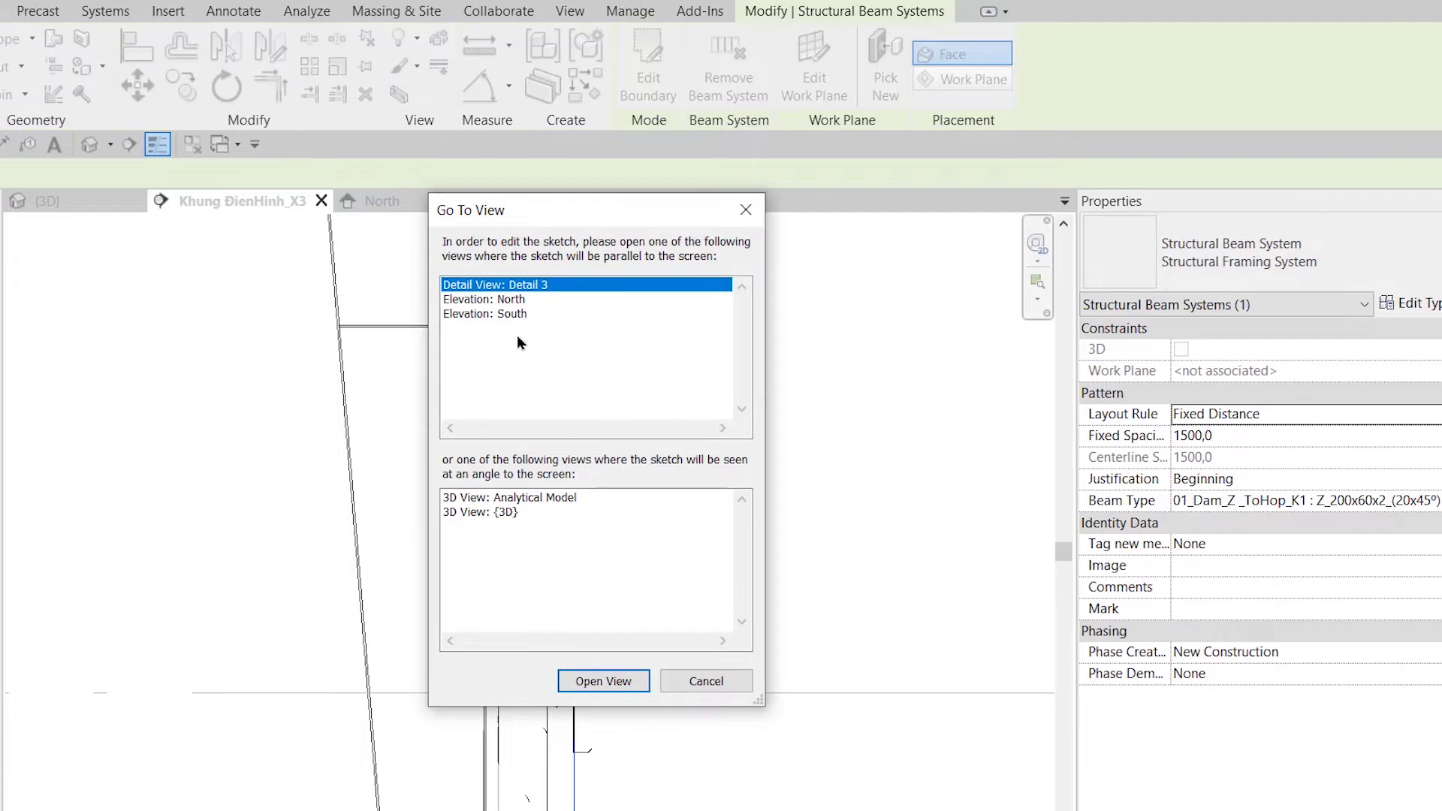
click(513, 315)
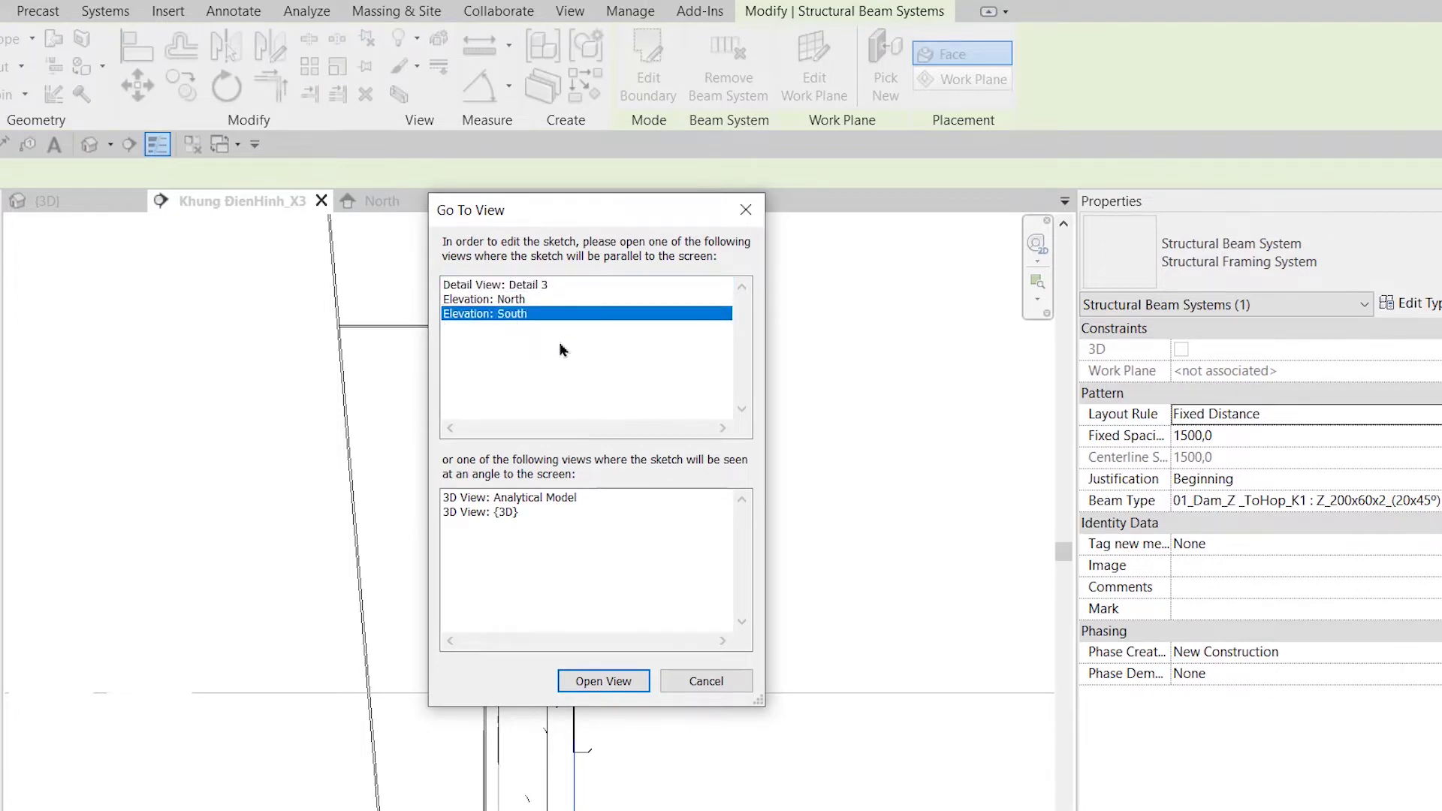
key(Return)
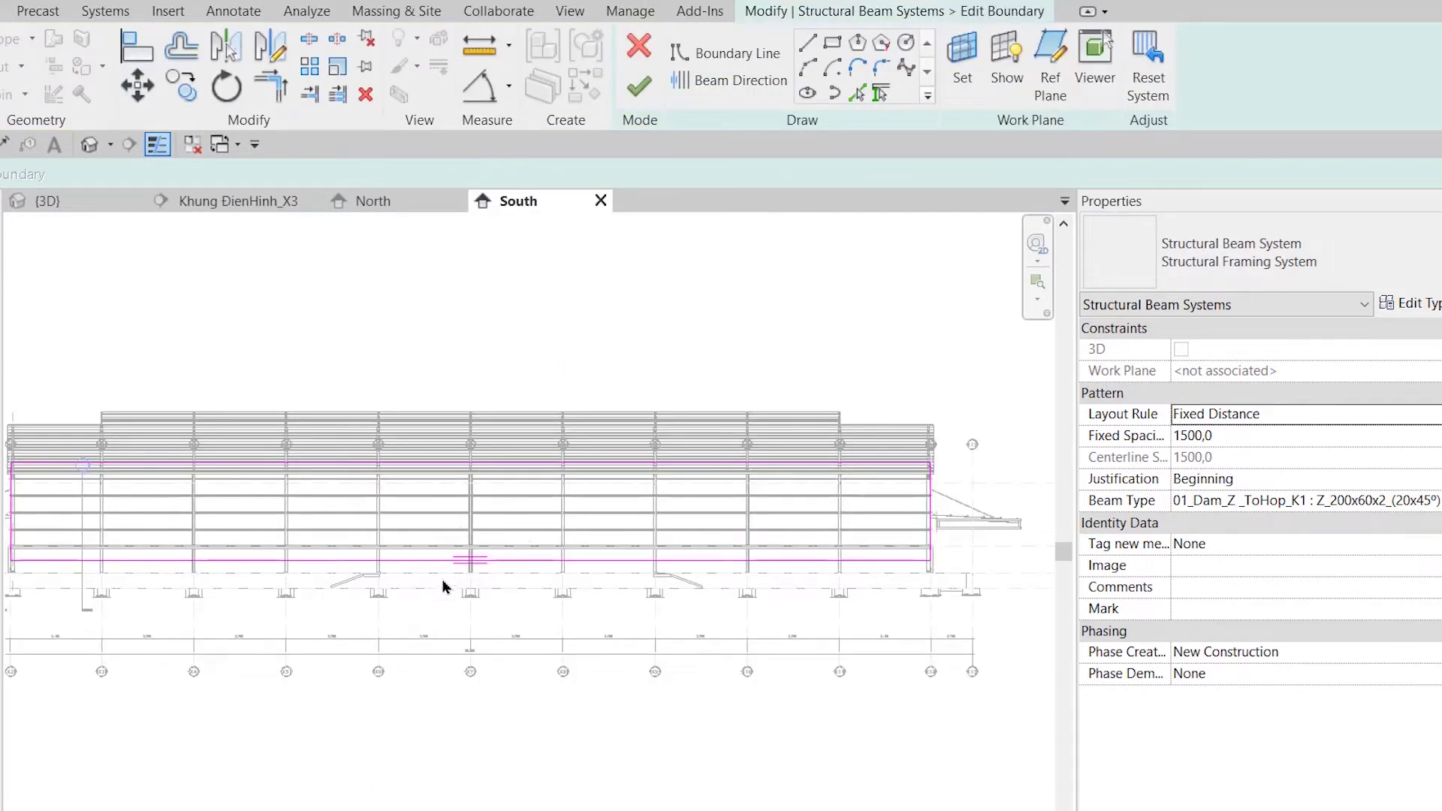
click(735, 81)
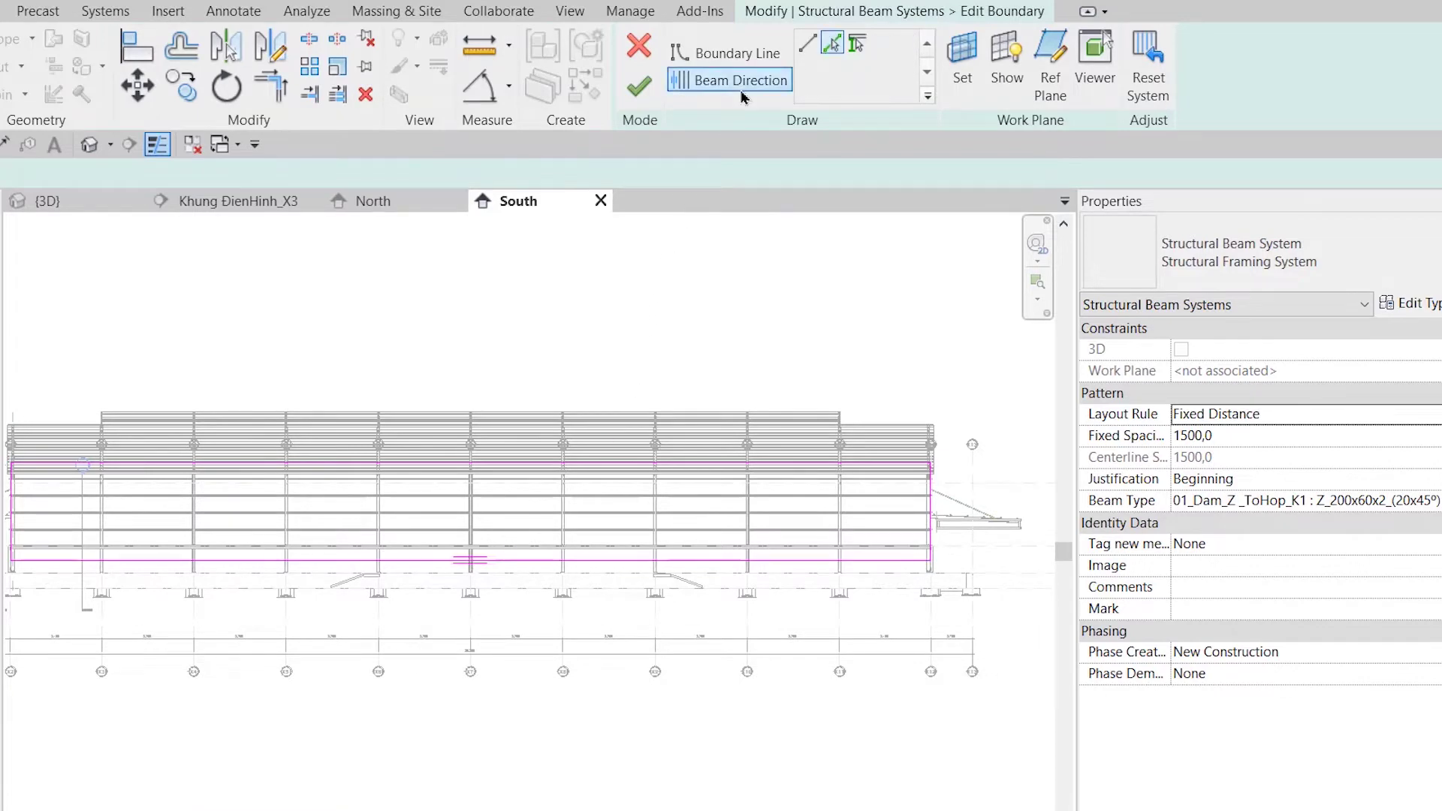
click(554, 465)
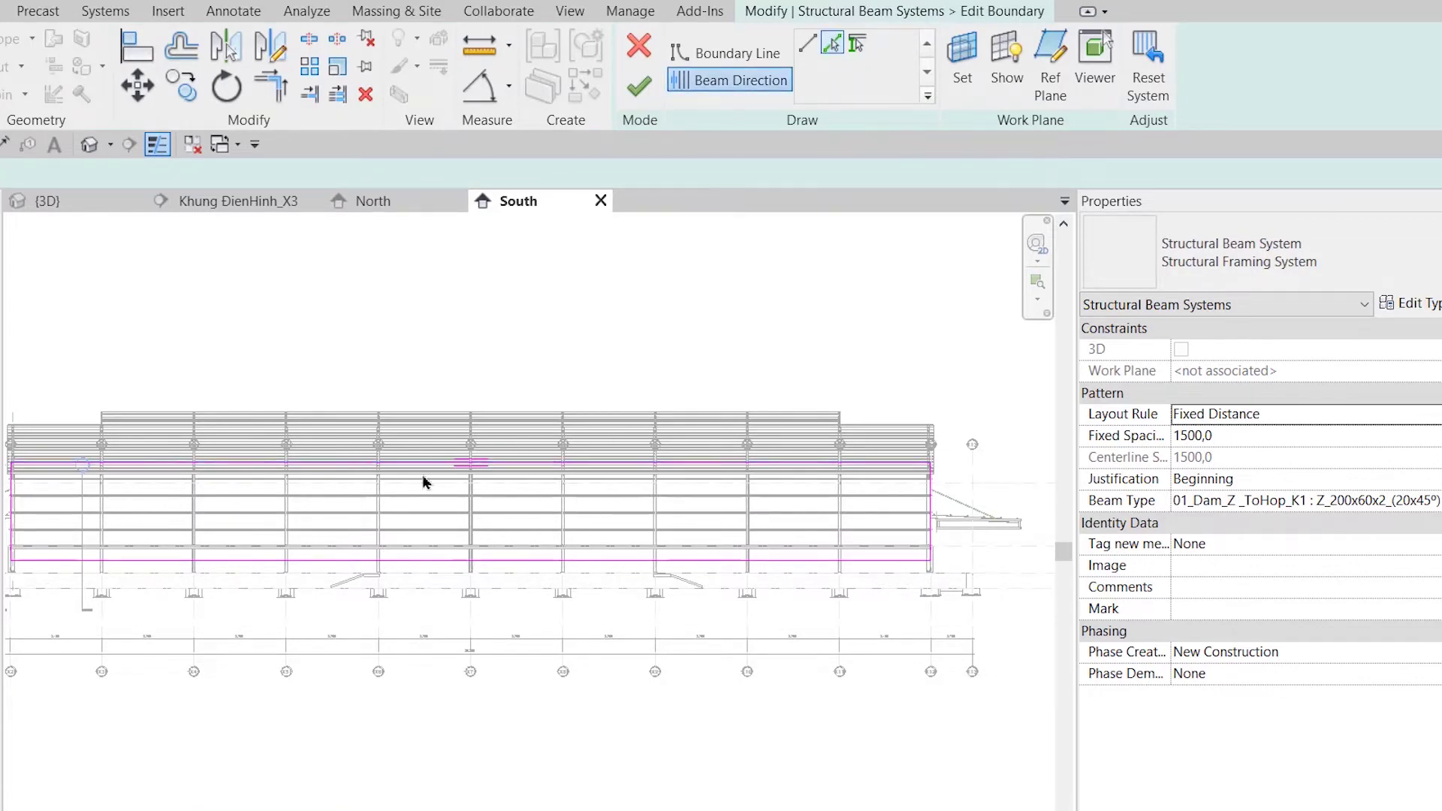
click(639, 90)
- Return to the Khung ĐienHinh_X3 section and reselect the beam system
click(265, 202)
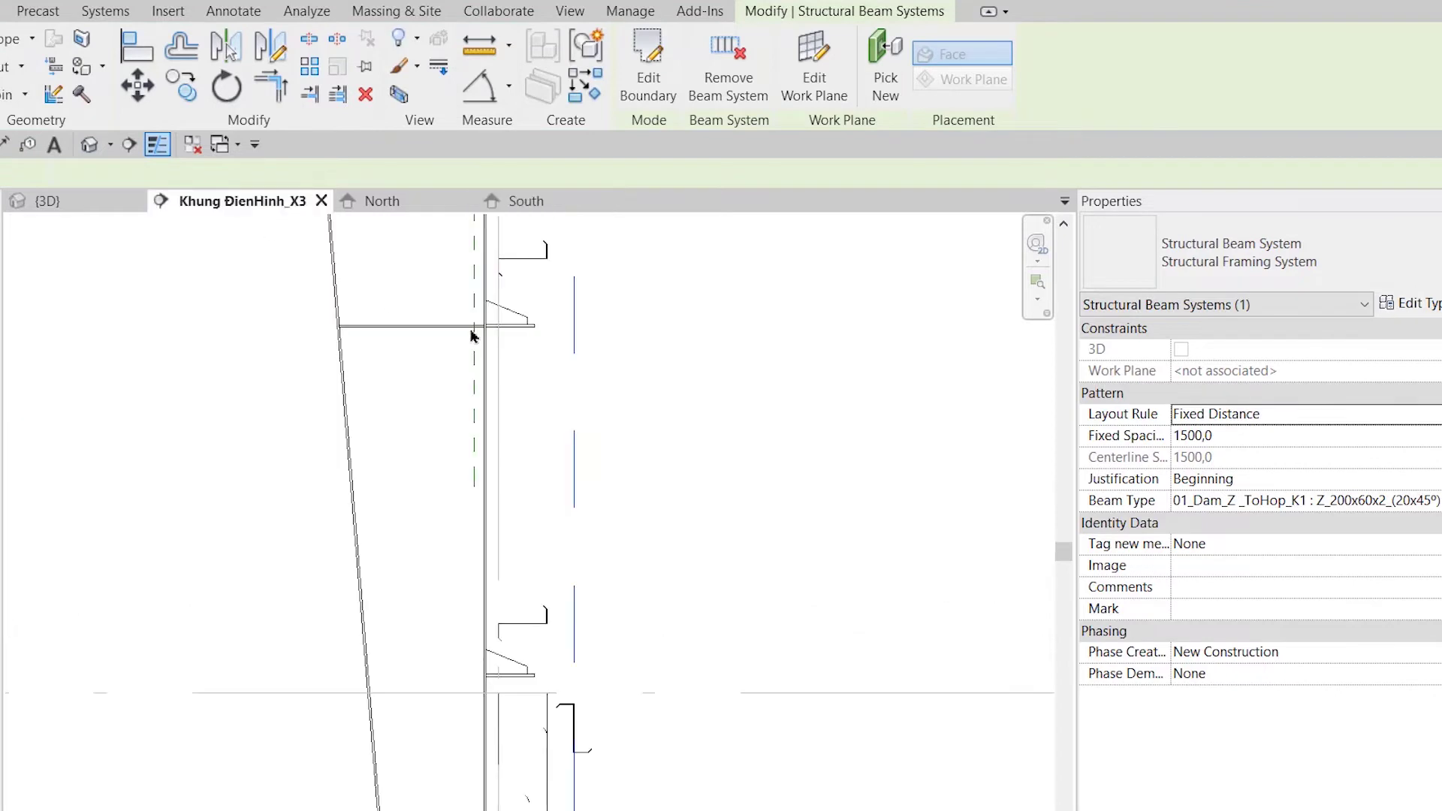
scroll(578, 465, up, 2)
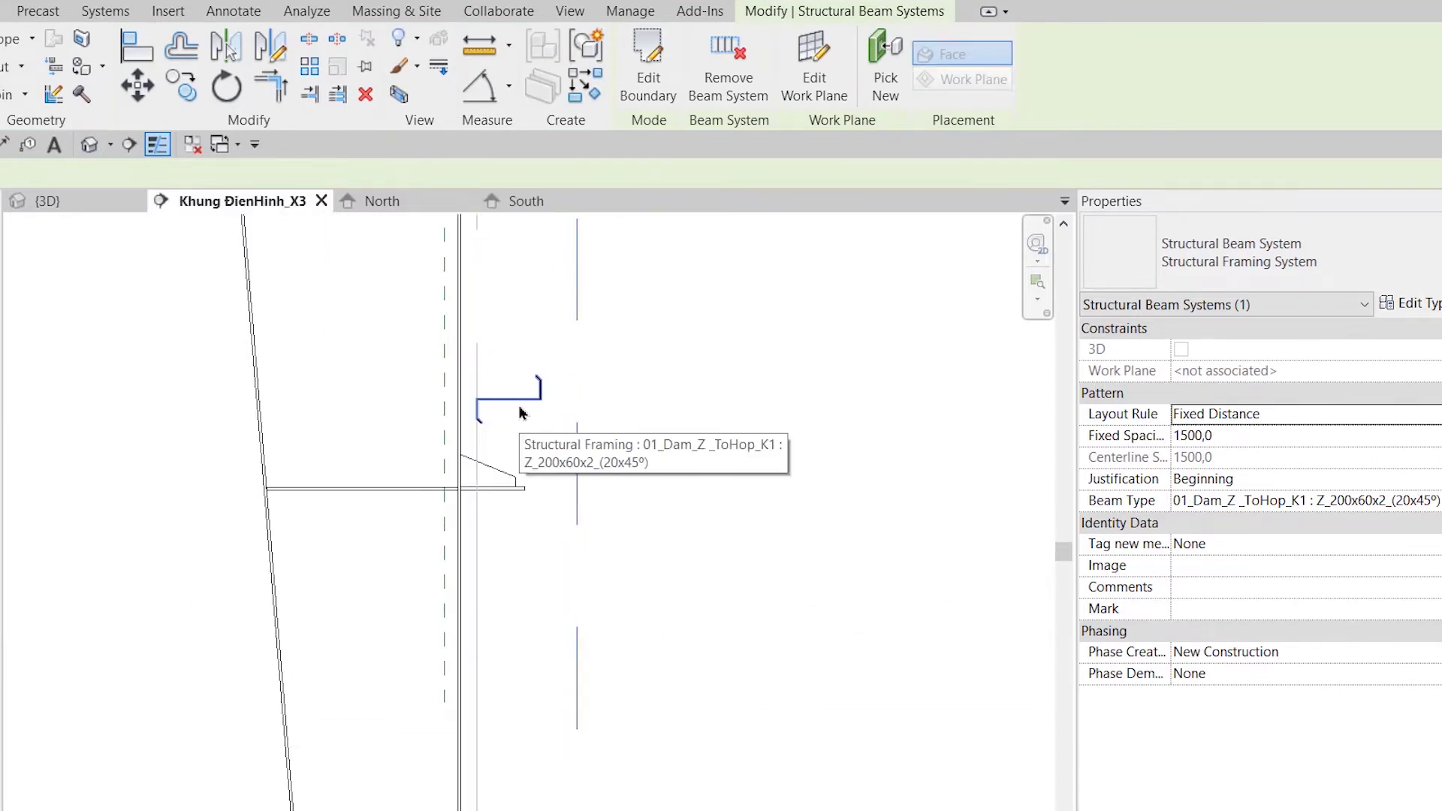
click(676, 448)
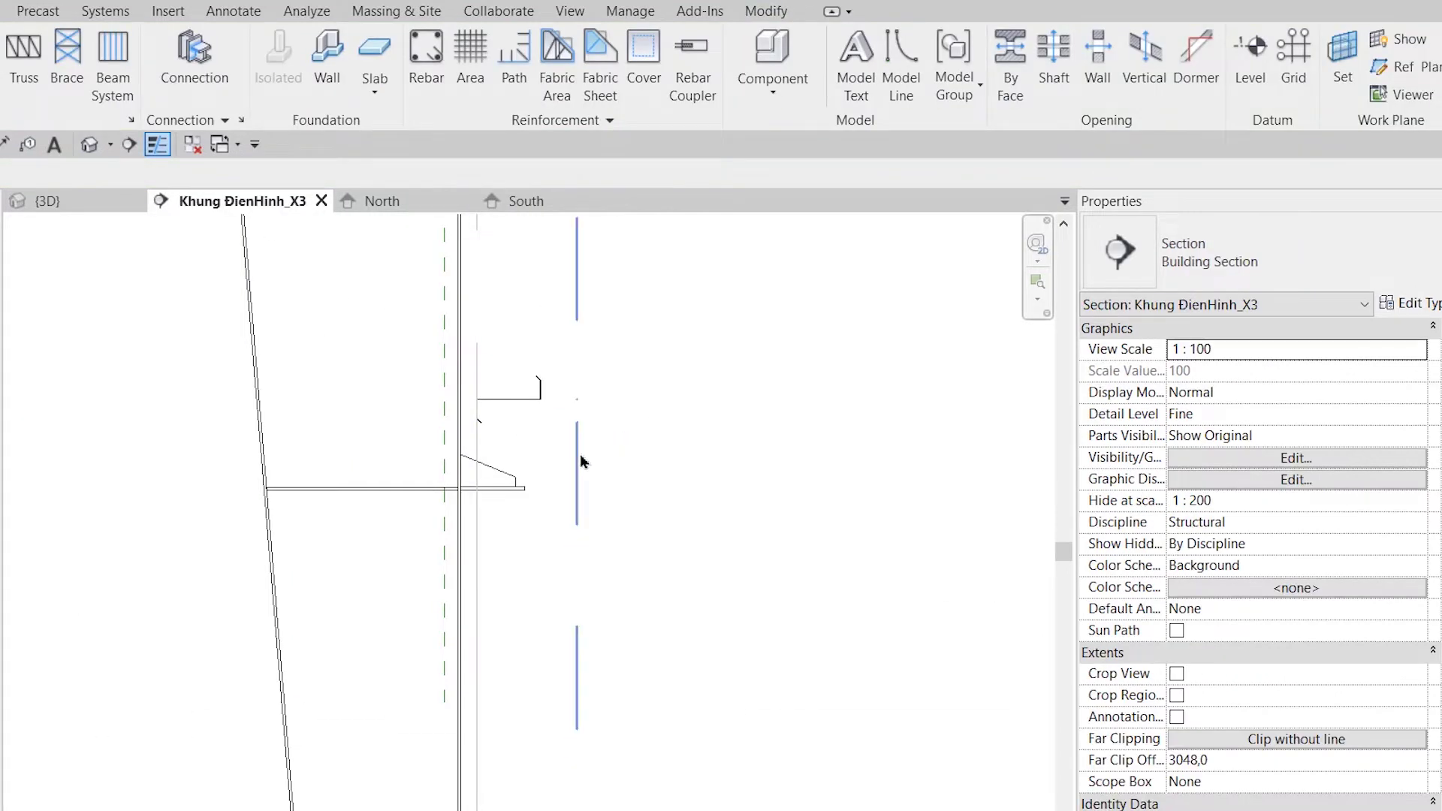
click(580, 453)
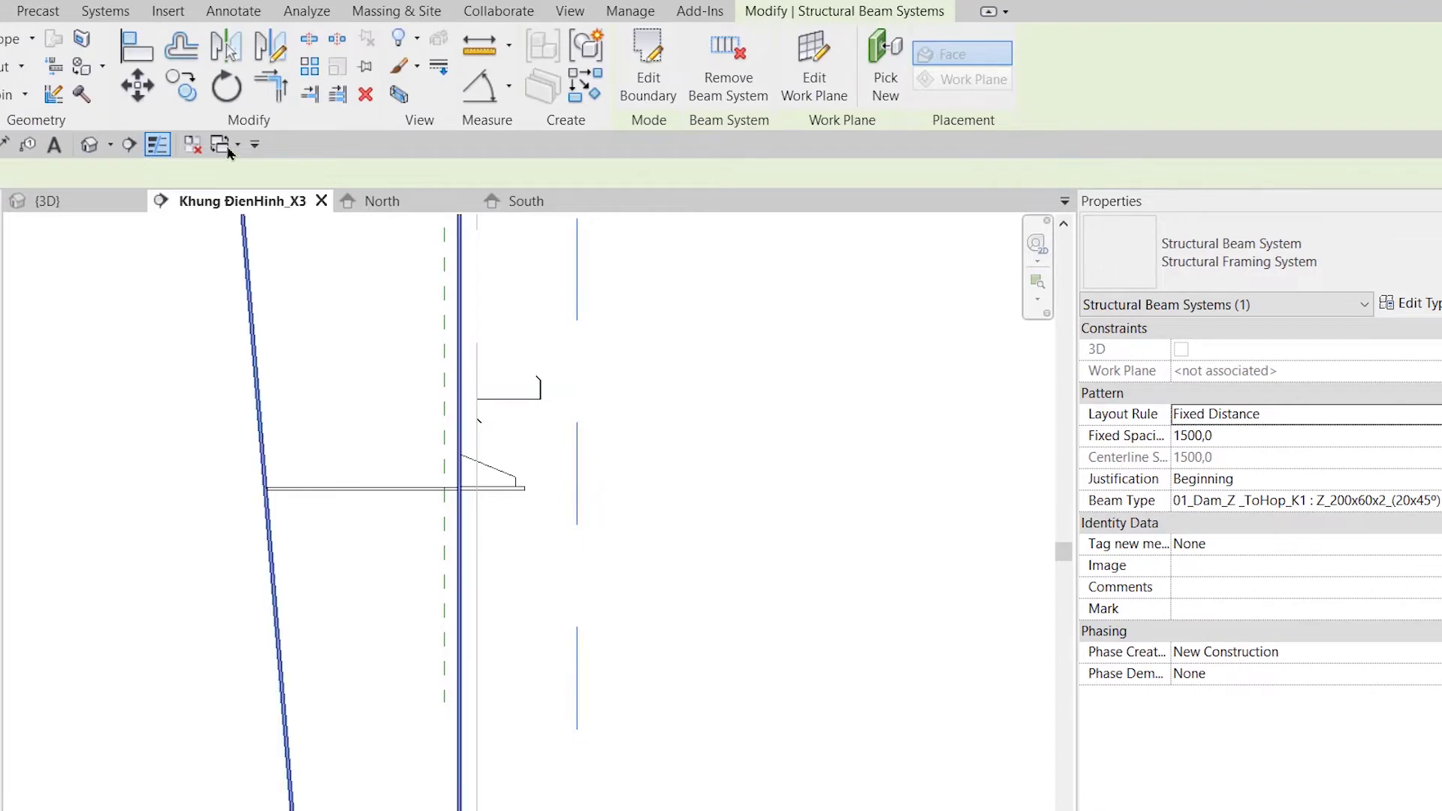
- Move the girt beam system from a base point to its new position beside the column
click(138, 85)
scroll(454, 333, up, 3)
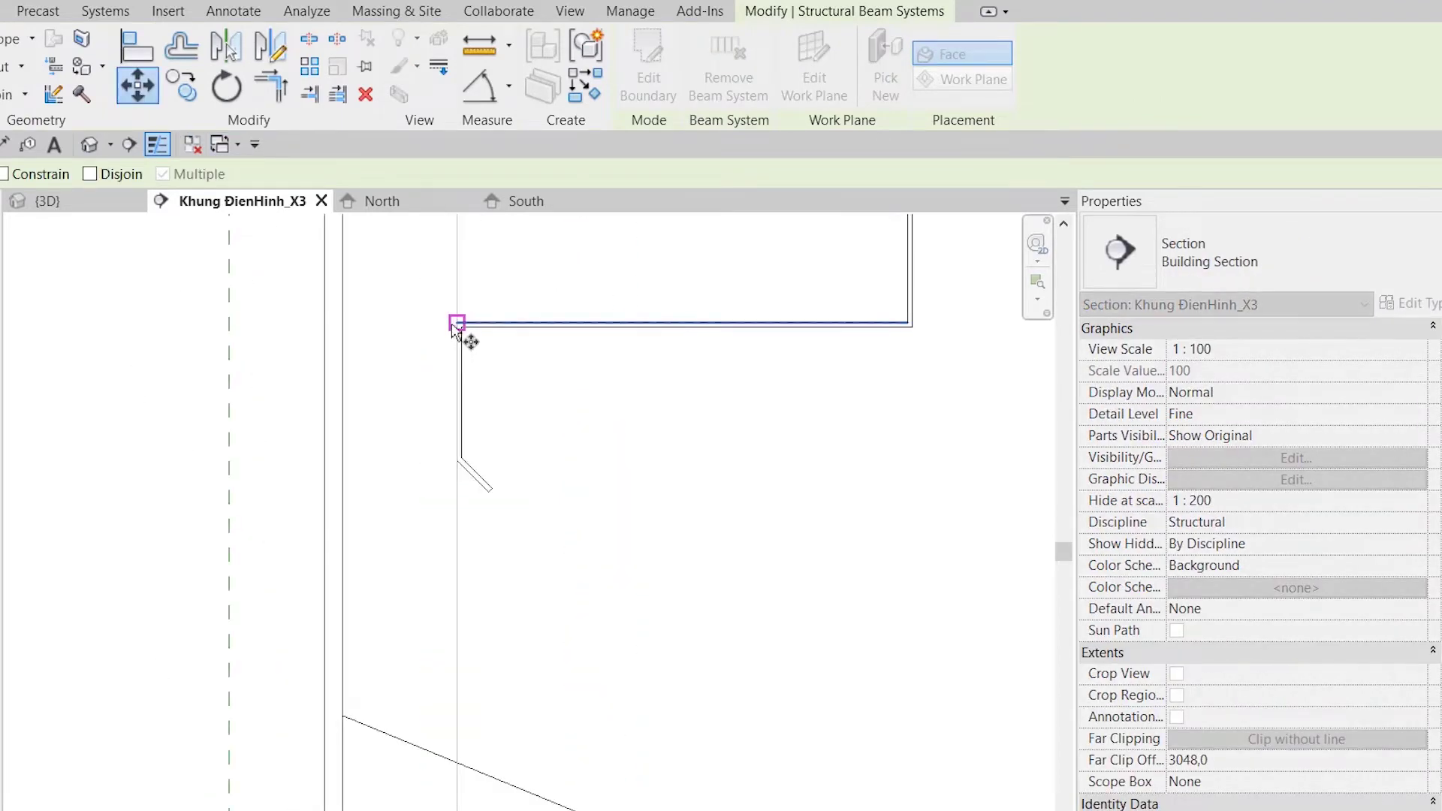
click(456, 333)
click(456, 643)
scroll(667, 760, down, 1)
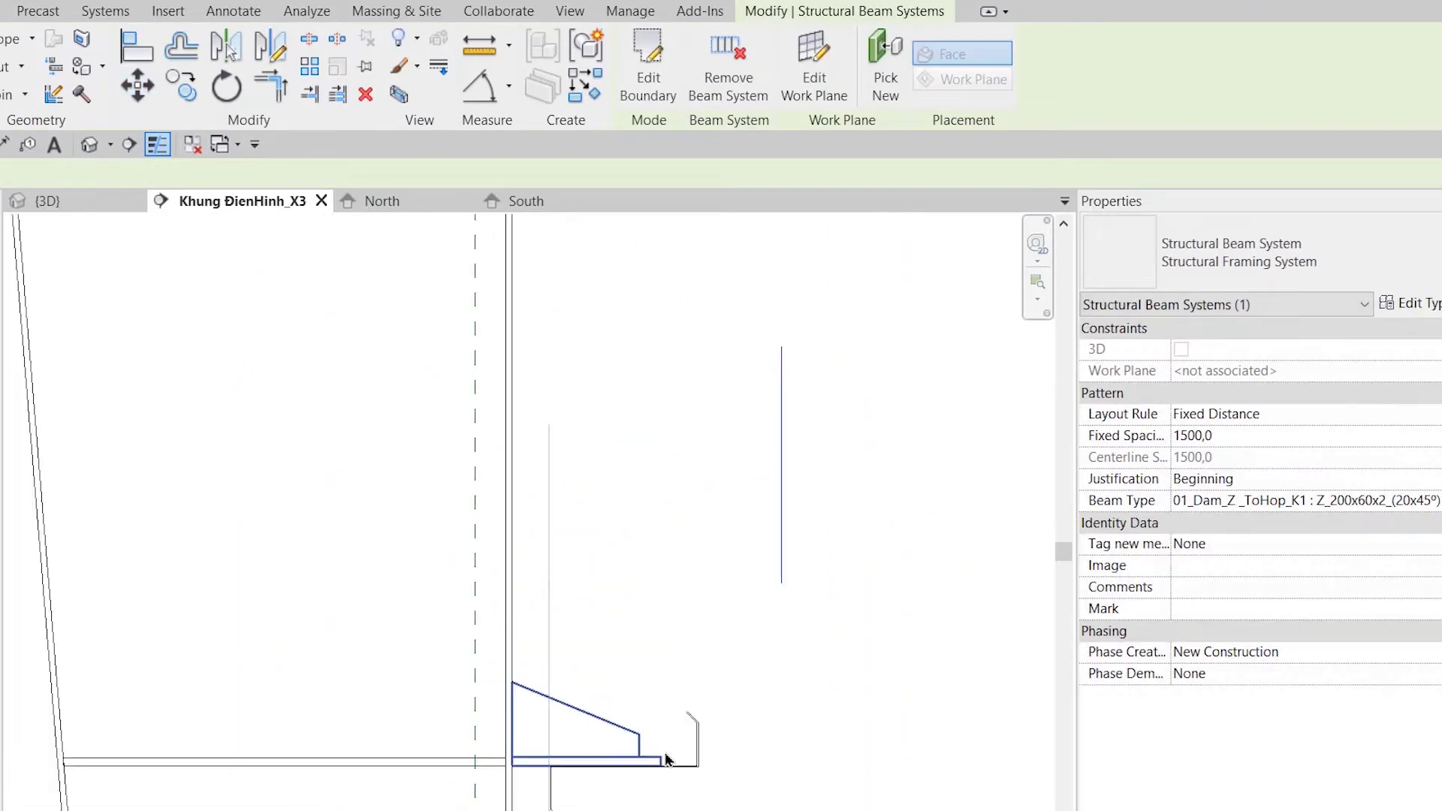
scroll(665, 760, down, 2)
scroll(606, 606, down, 1)
middle_drag(601, 618, 562, 666)
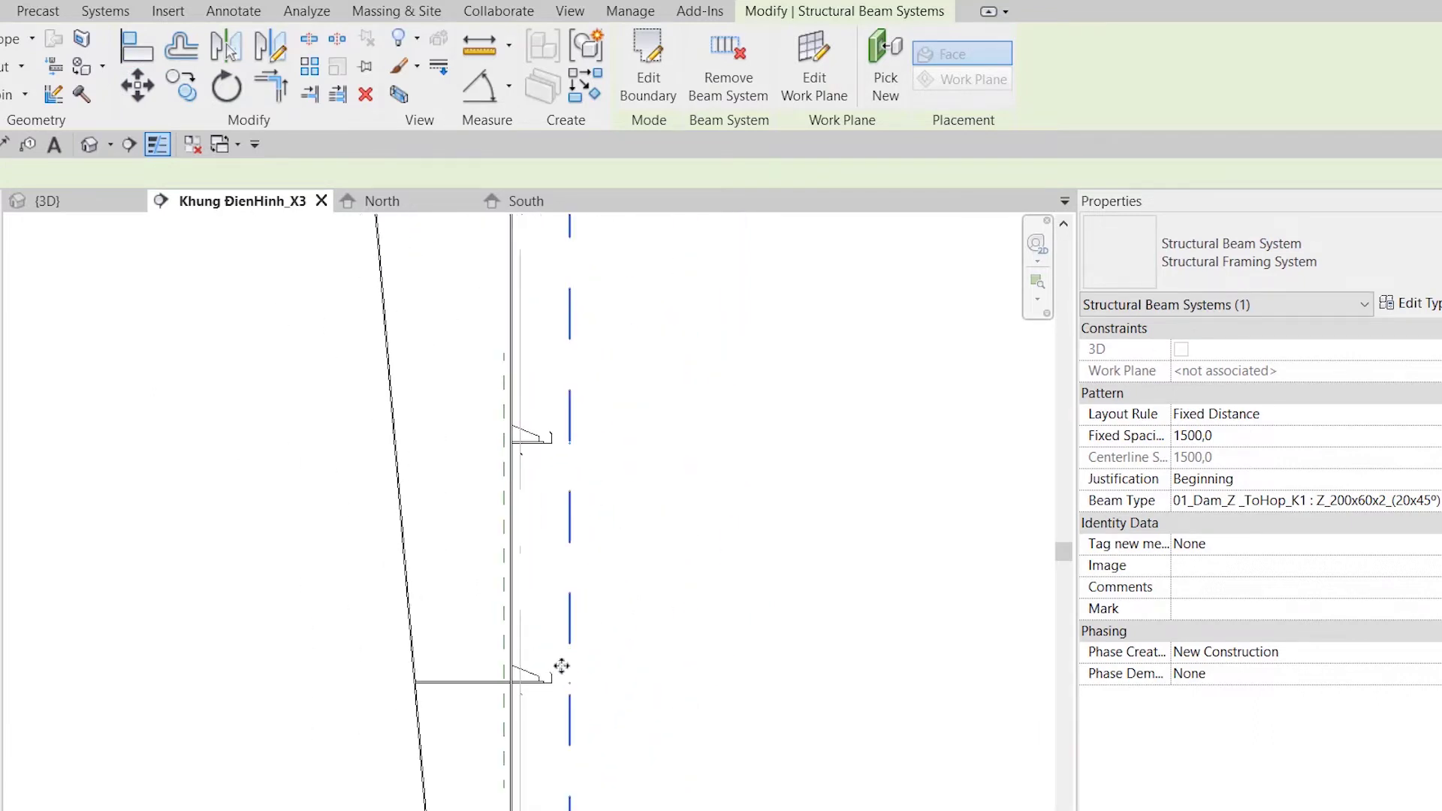
- Zoom around the frame knee connection to check the moved girts, then clear the selection
scroll(561, 666, up, 1)
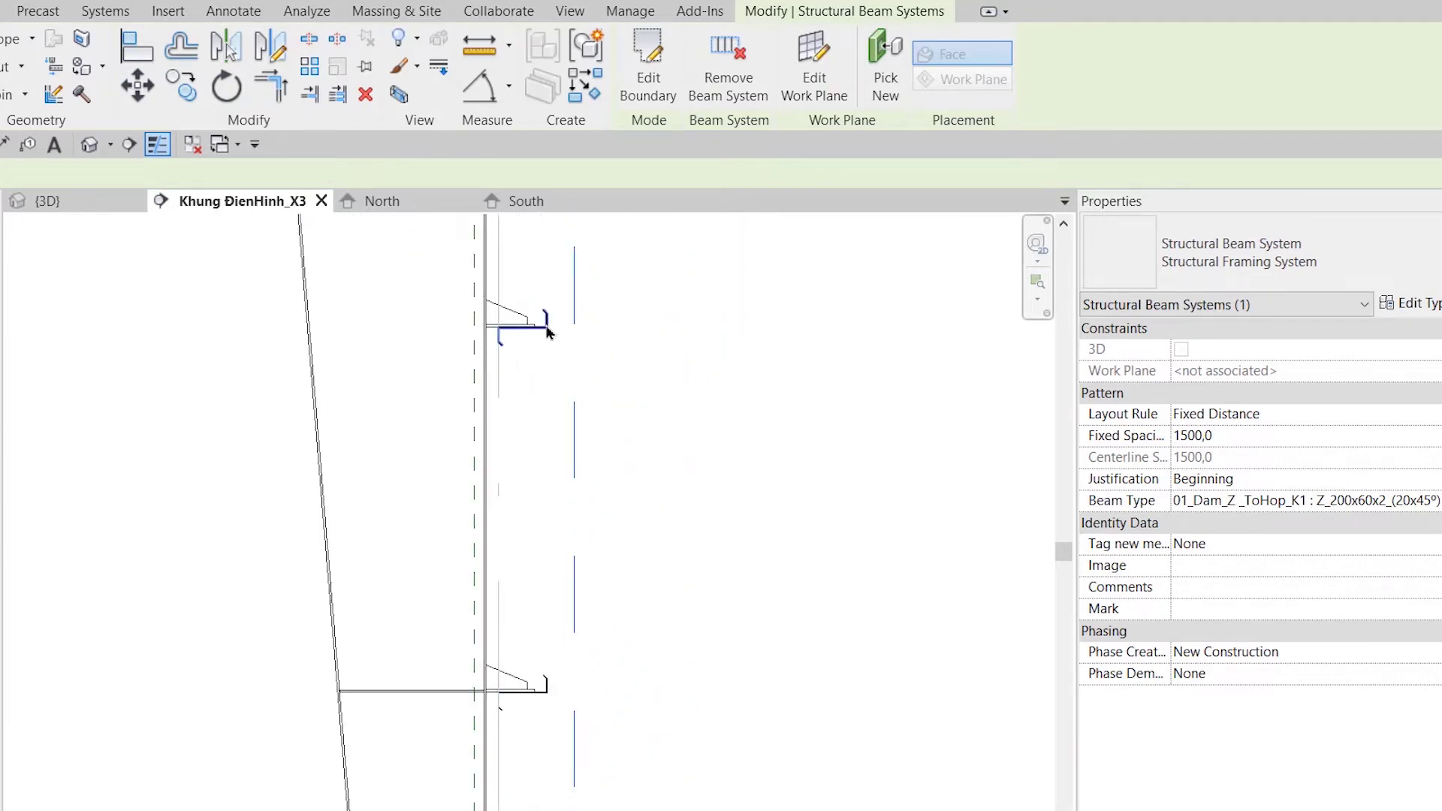
scroll(506, 628, down, 2)
middle_drag(478, 522, 476, 490)
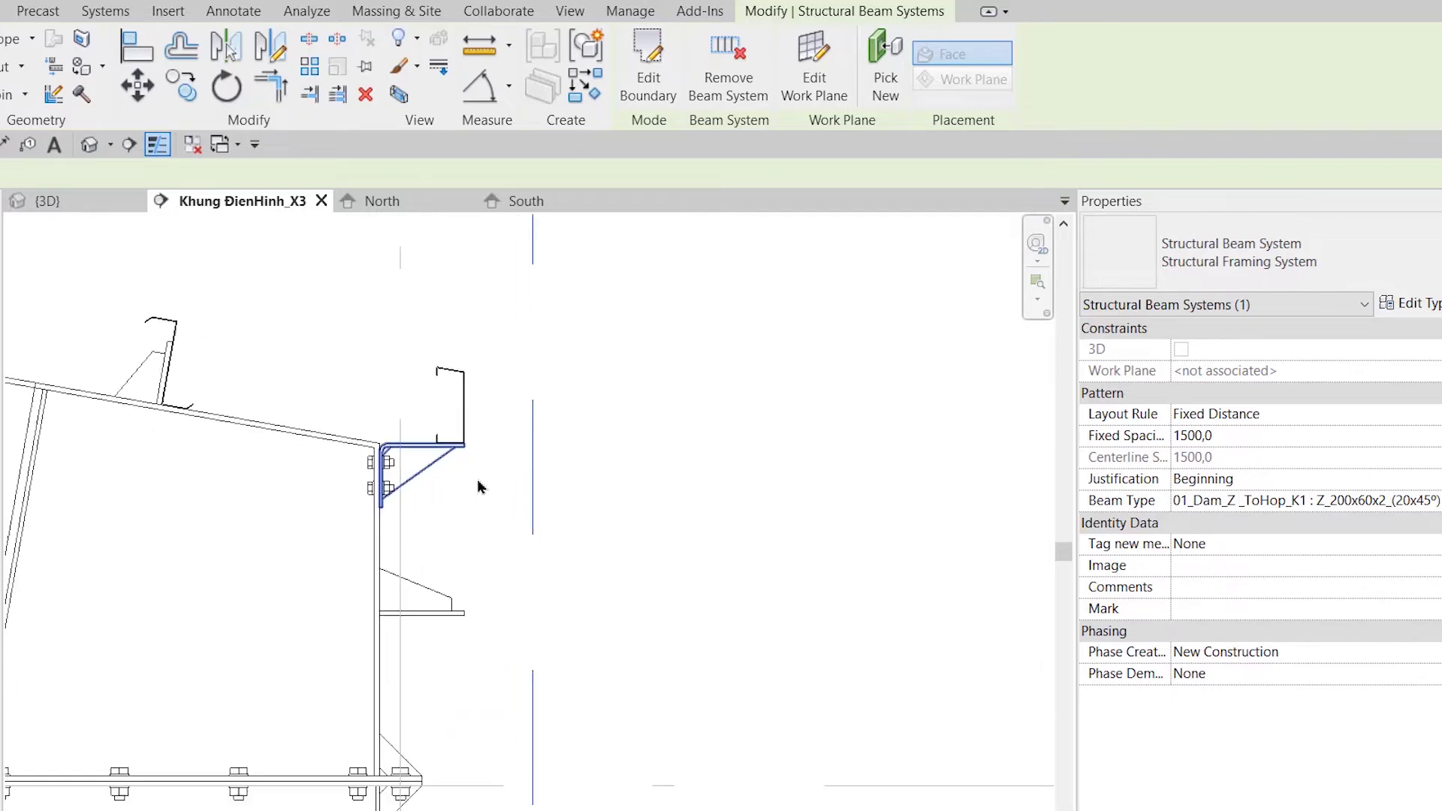
scroll(526, 489, down, 2)
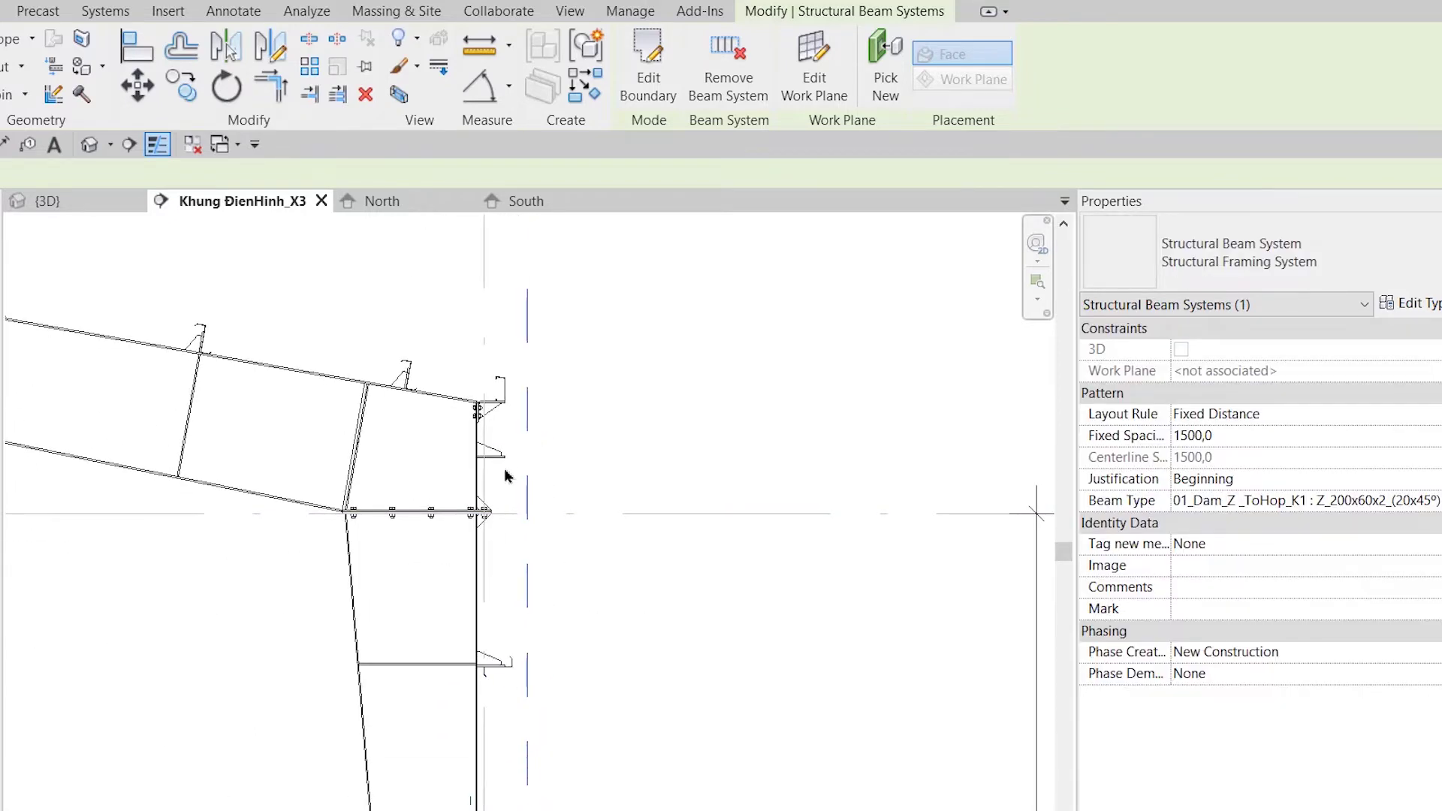
scroll(598, 518, down, 1)
scroll(624, 566, down, 1)
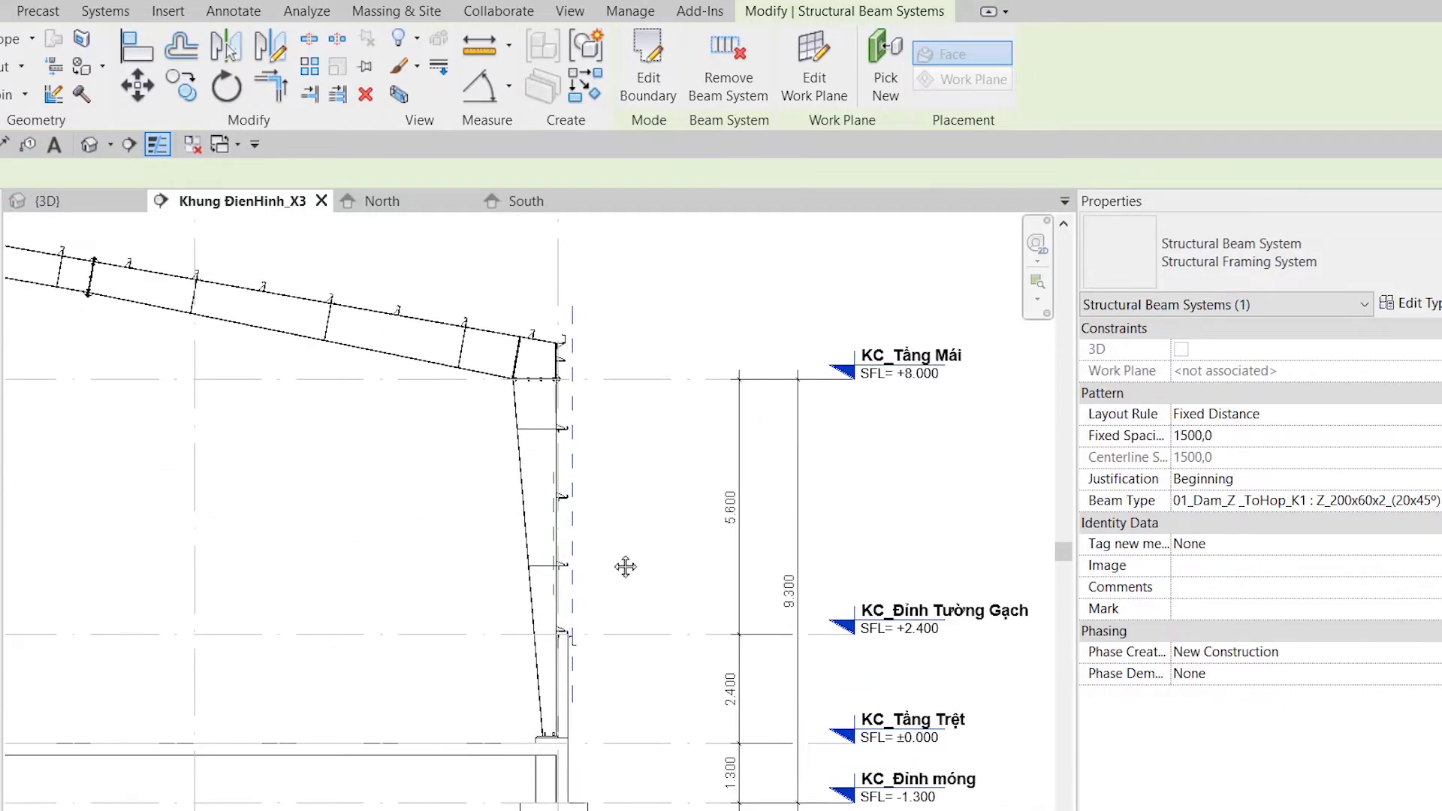
scroll(389, 521, down, 3)
scroll(332, 536, down, 1)
scroll(274, 480, up, 3)
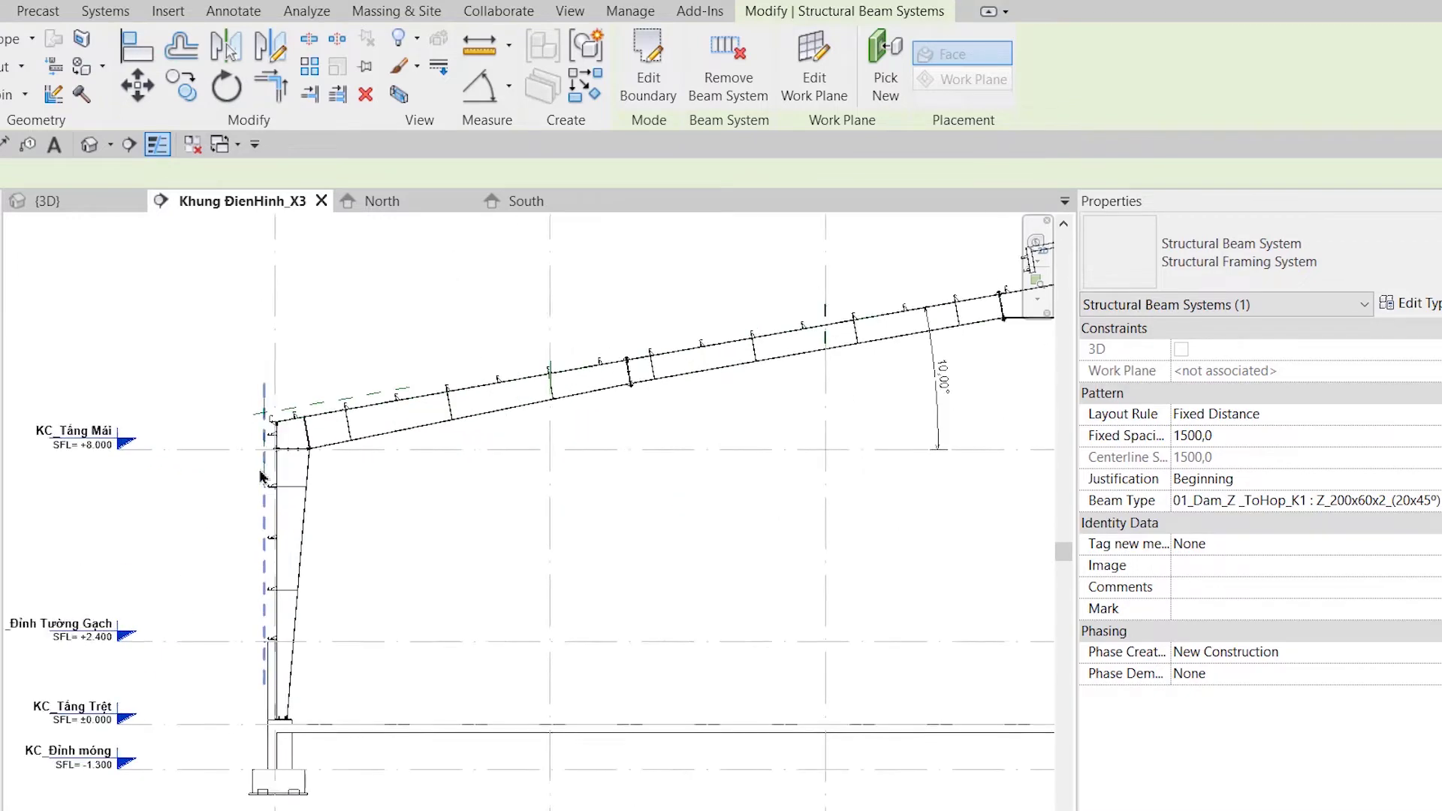
scroll(271, 405, up, 3)
key(Escape)
- Select a single Z-purlin joist to inspect it
click(287, 358)
scroll(704, 579, down, 4)
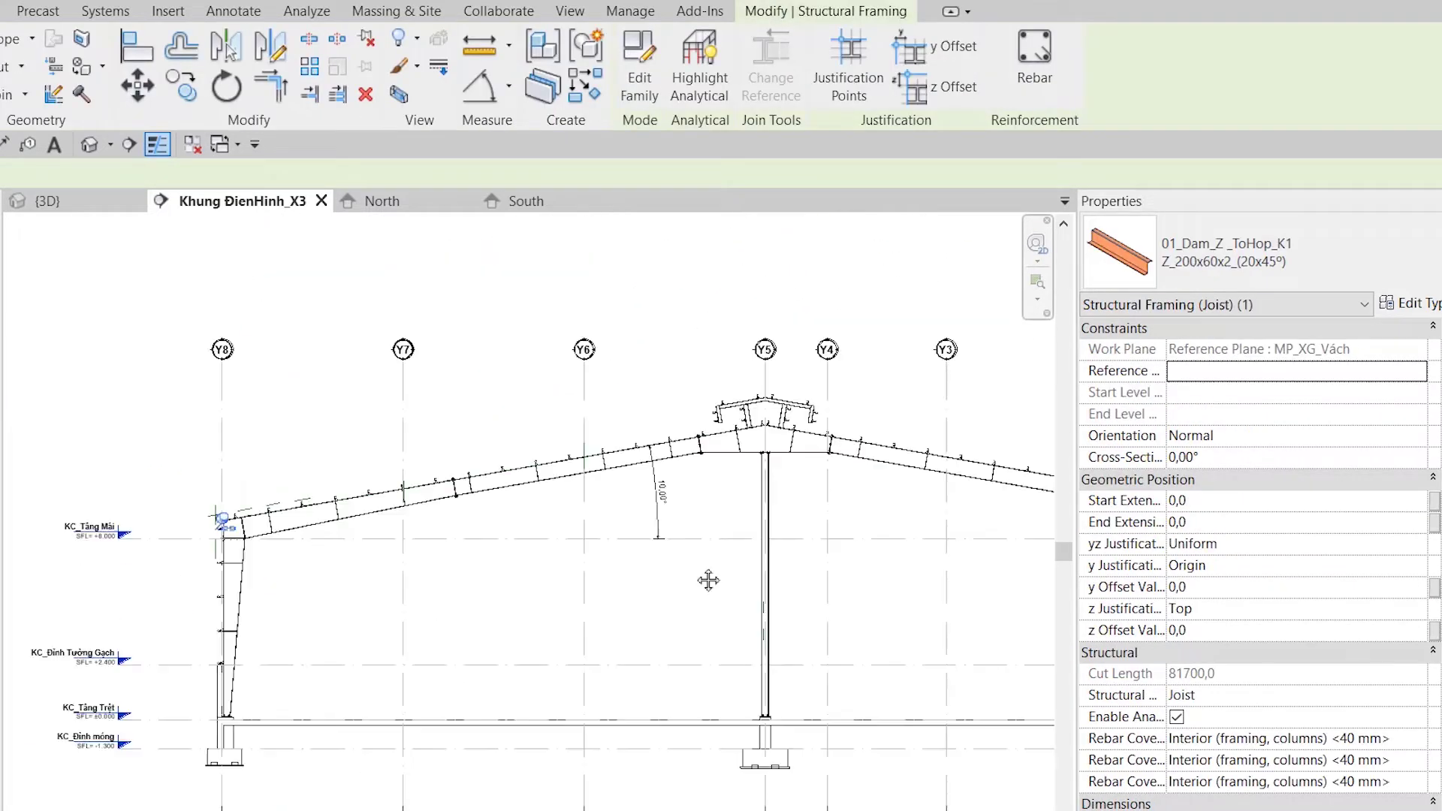
scroll(380, 564, up, 1)
scroll(572, 555, up, 2)
scroll(601, 548, up, 2)
scroll(593, 601, up, 1)
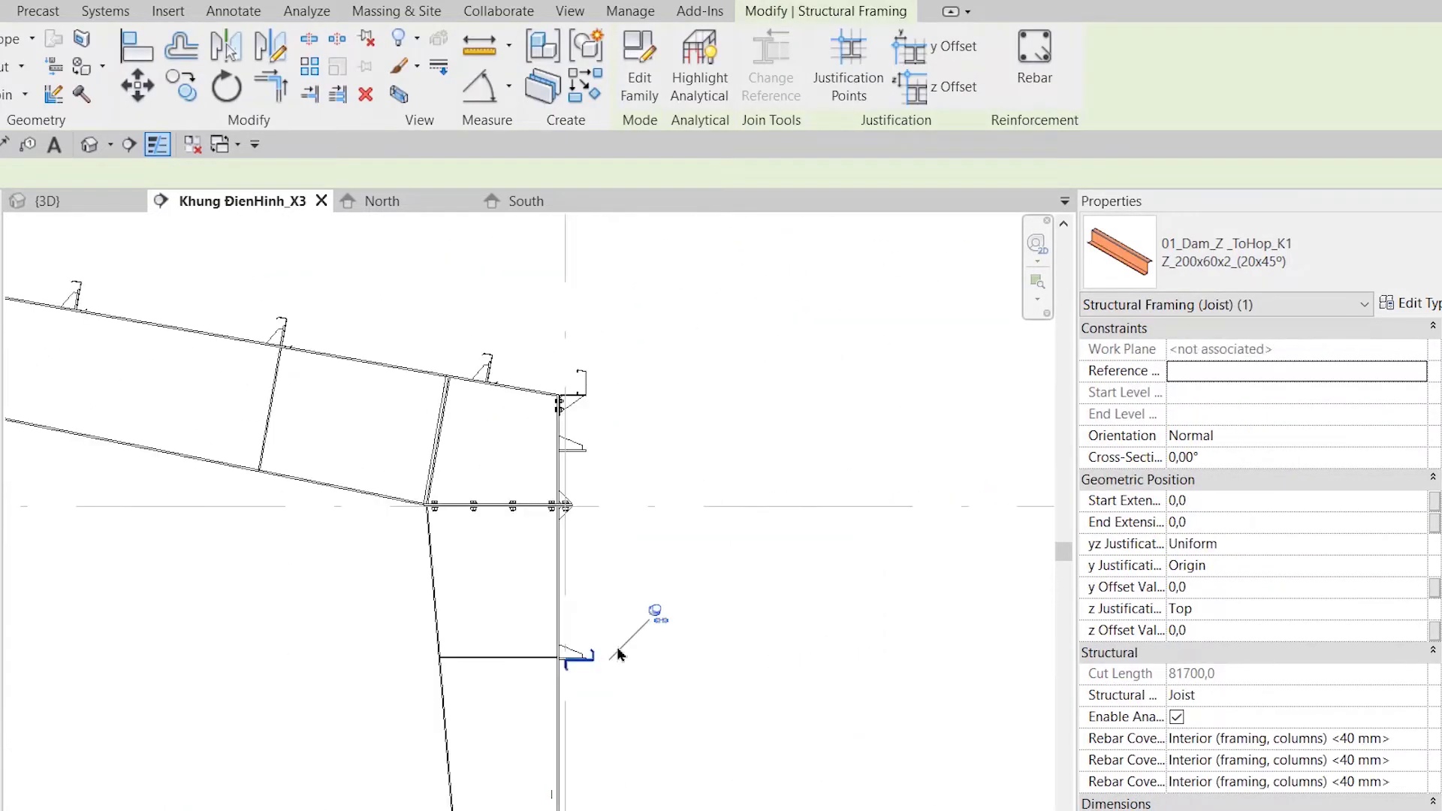
- Reselect the girt beam system near the eave bracket
click(608, 638)
scroll(683, 631, down, 3)
scroll(624, 630, down, 1)
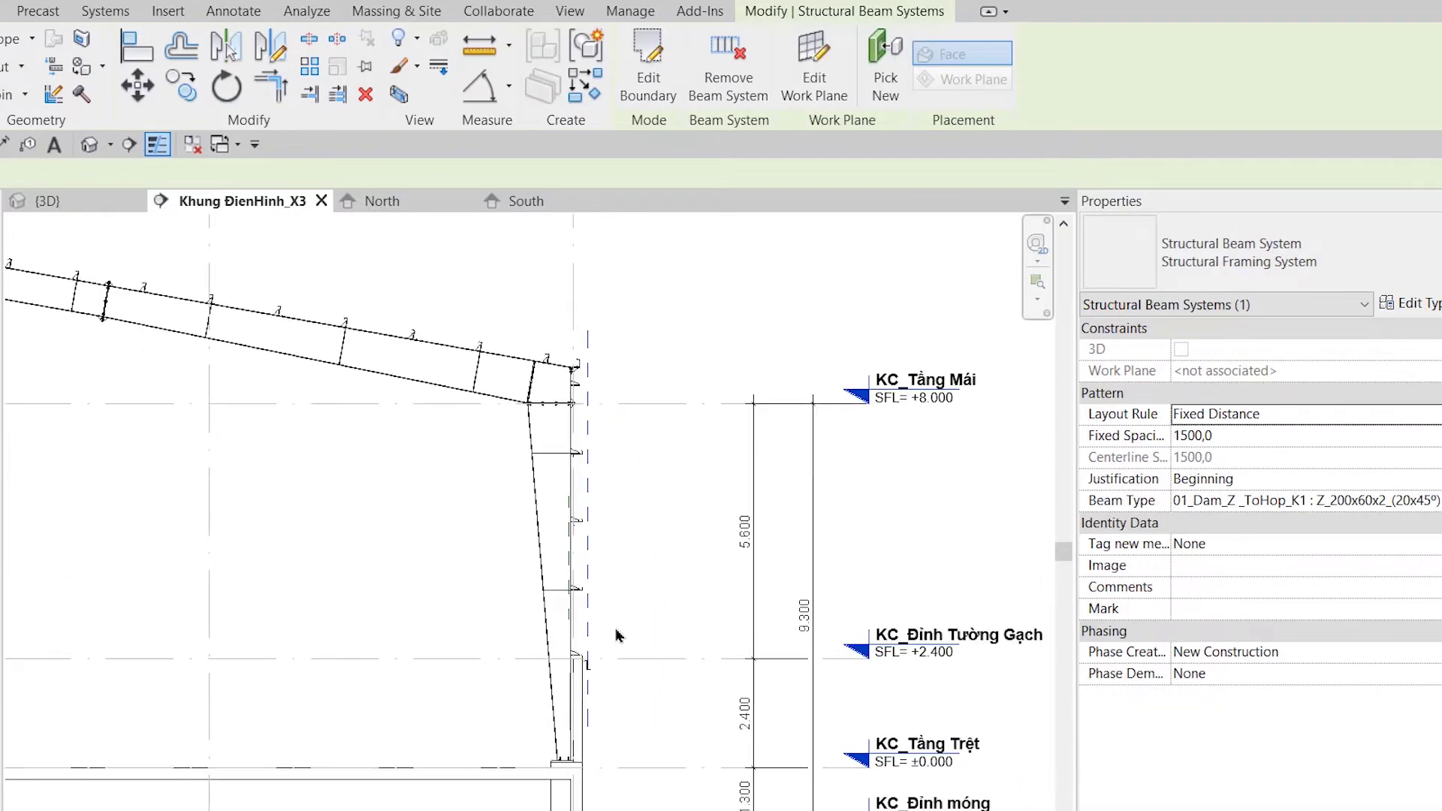
scroll(593, 579, up, 5)
click(642, 530)
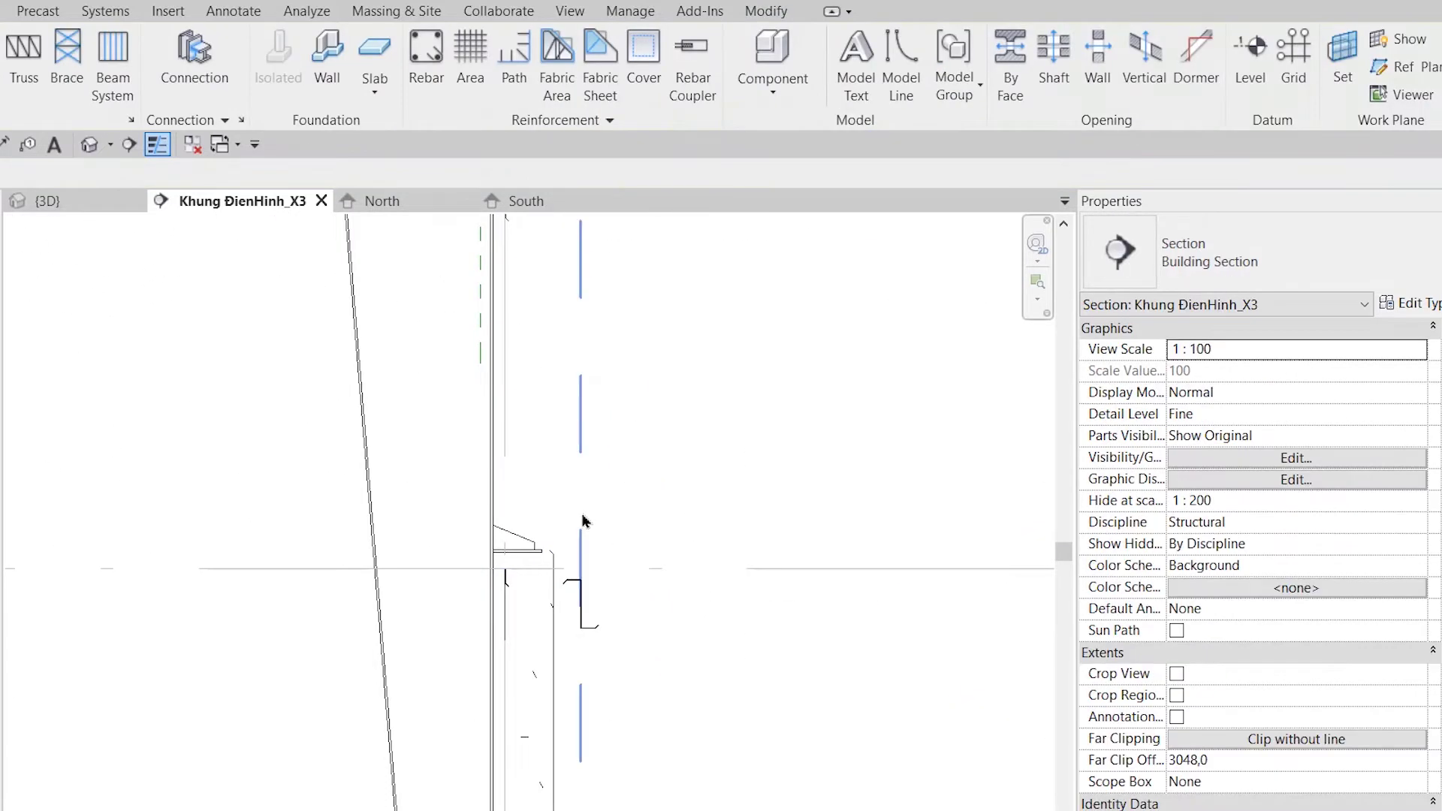
click(582, 518)
scroll(559, 560, up, 1)
scroll(553, 559, up, 1)
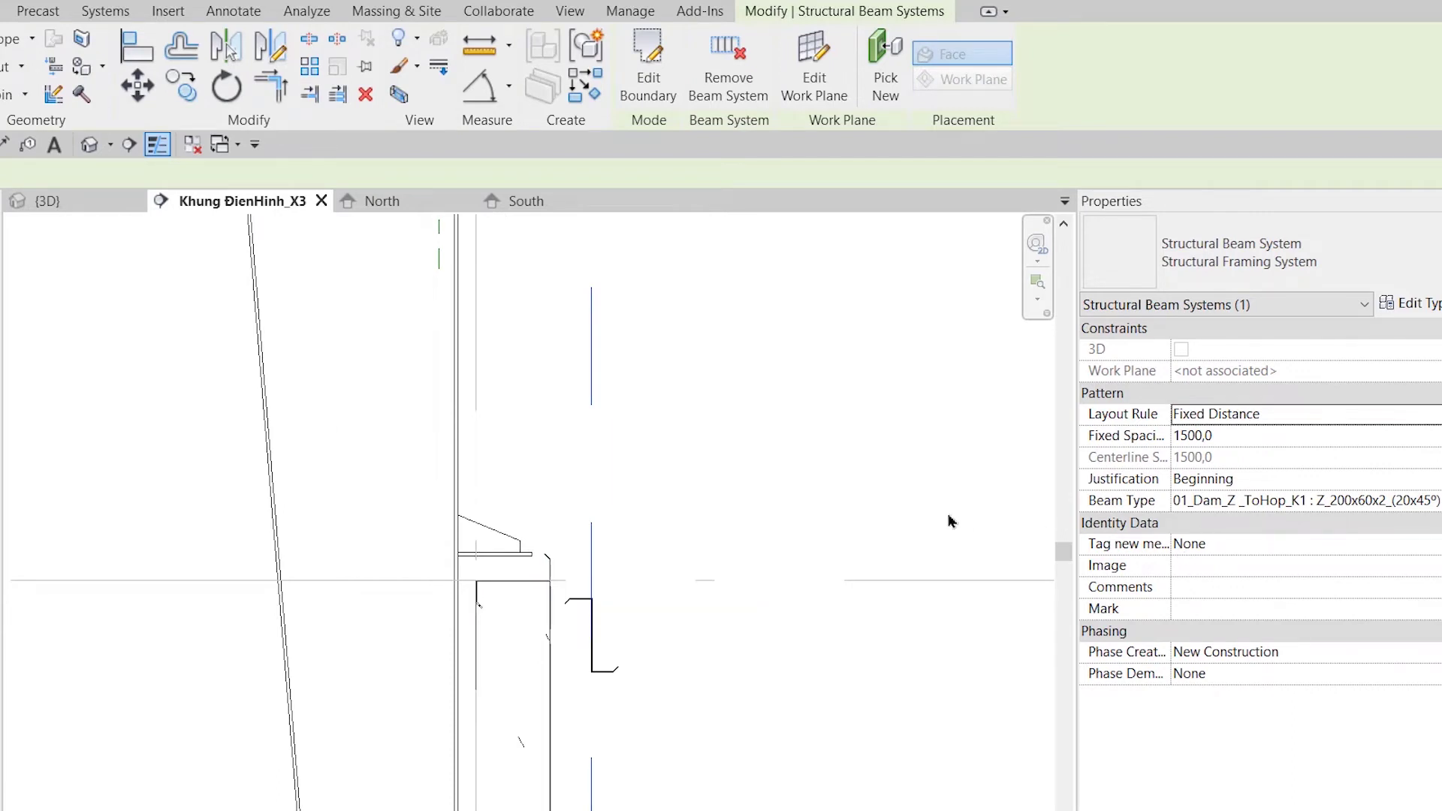
- Set the beam system's Justification to End in Properties
click(1386, 484)
click(1436, 479)
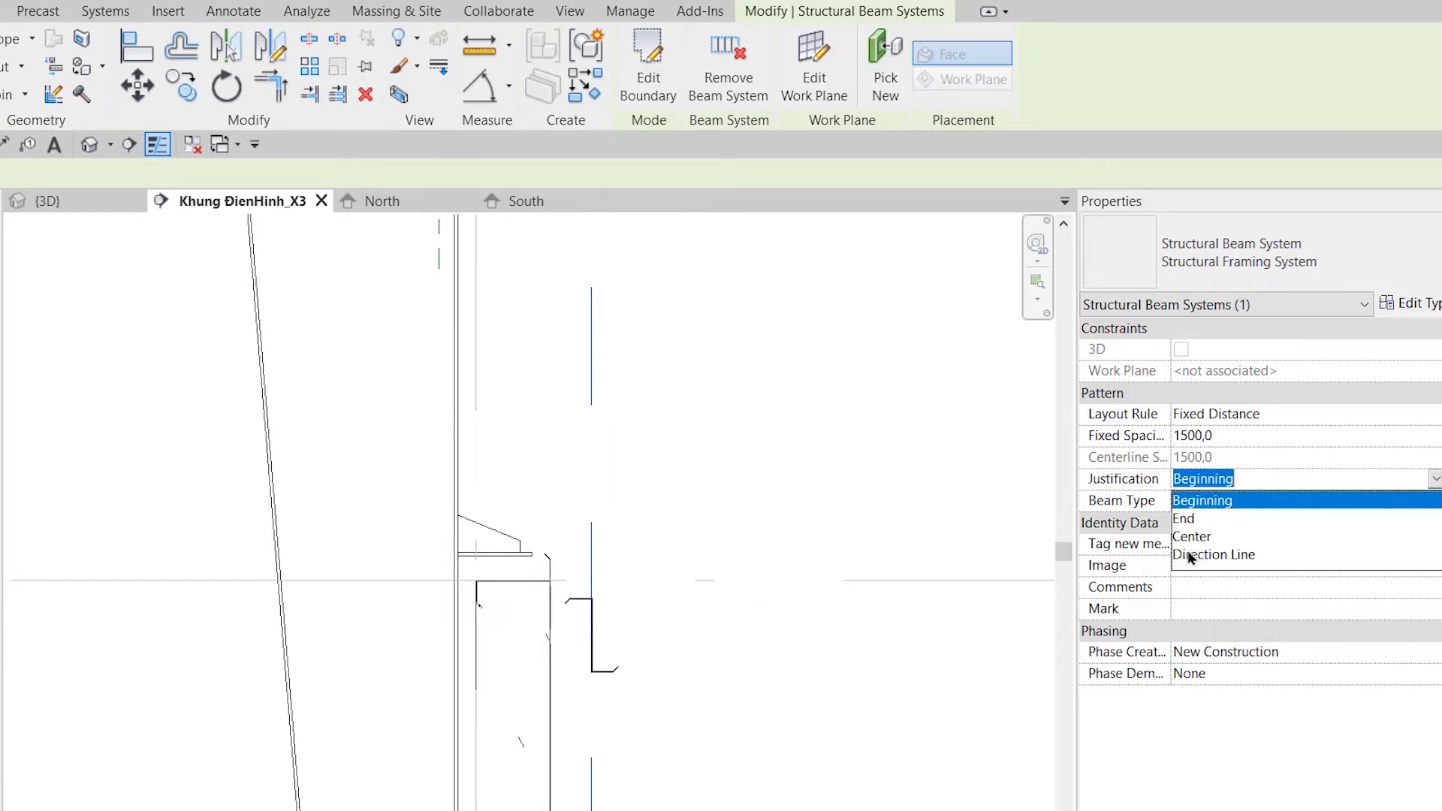
click(1188, 520)
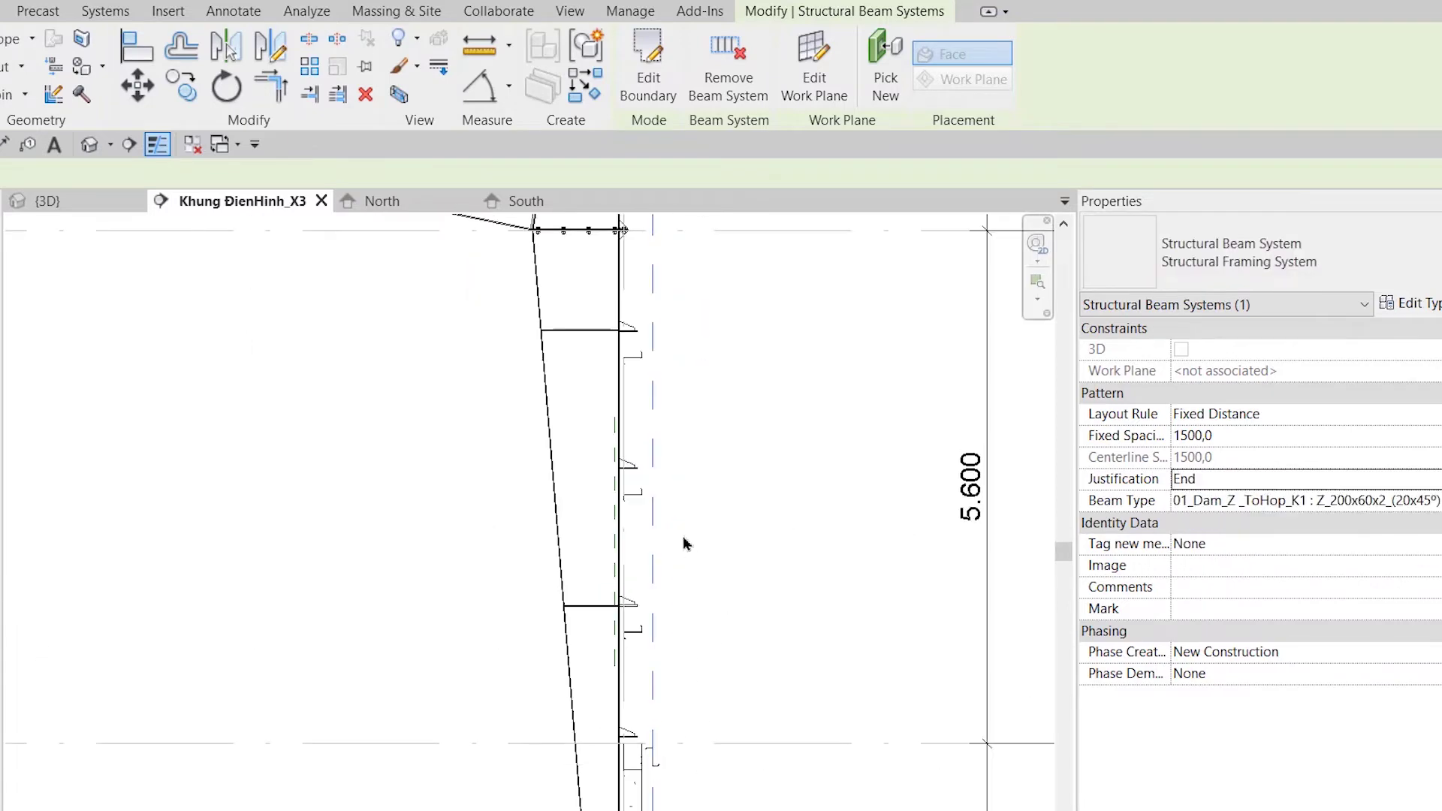
middle_drag(682, 631, 661, 659)
scroll(661, 423, up, 5)
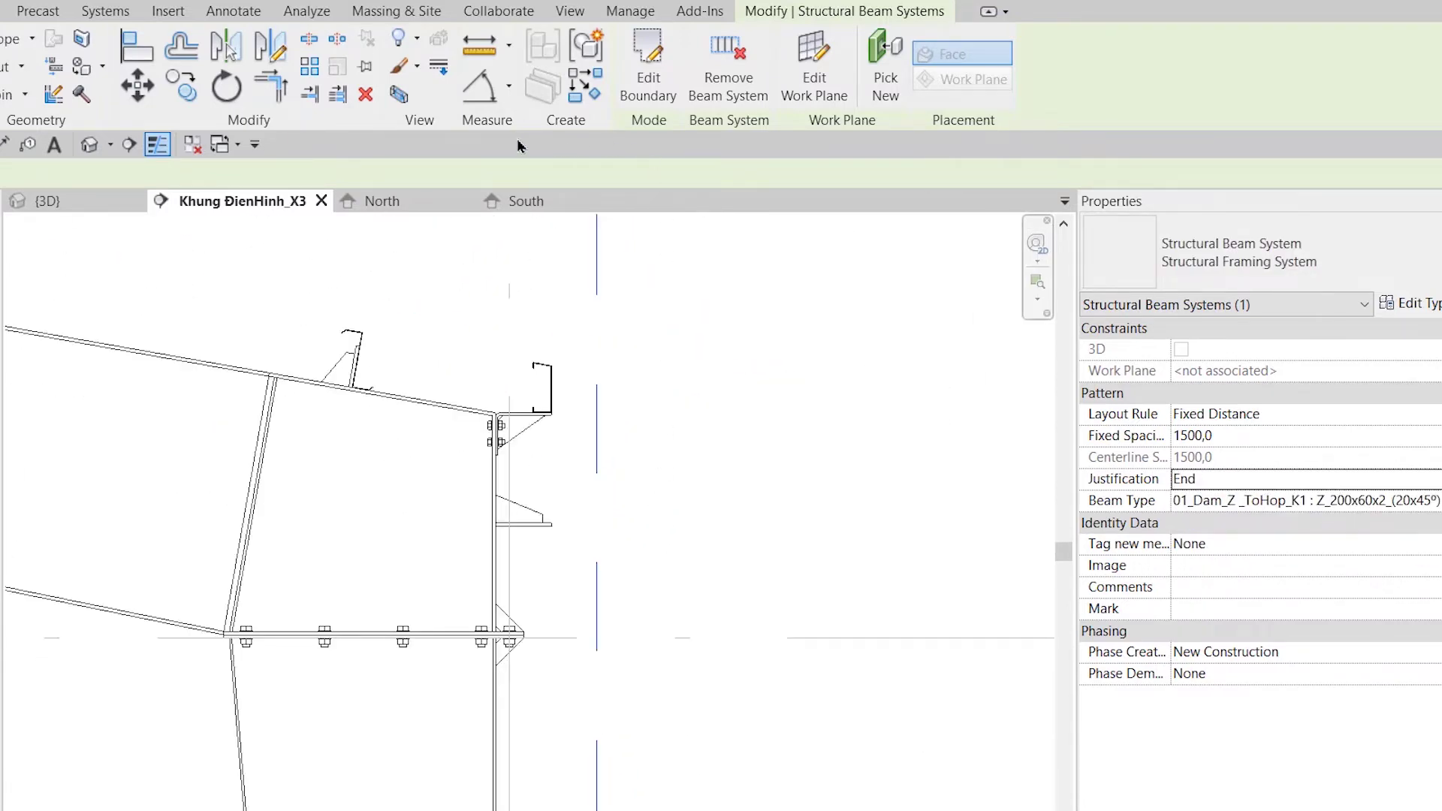
- Run Move (MV) on the beam system toward the lower bracket, finishing with Esc
key(m)
key(v)
ctrl+scroll(808, 507, down, 2)
ctrl+scroll(709, 563, down, 5)
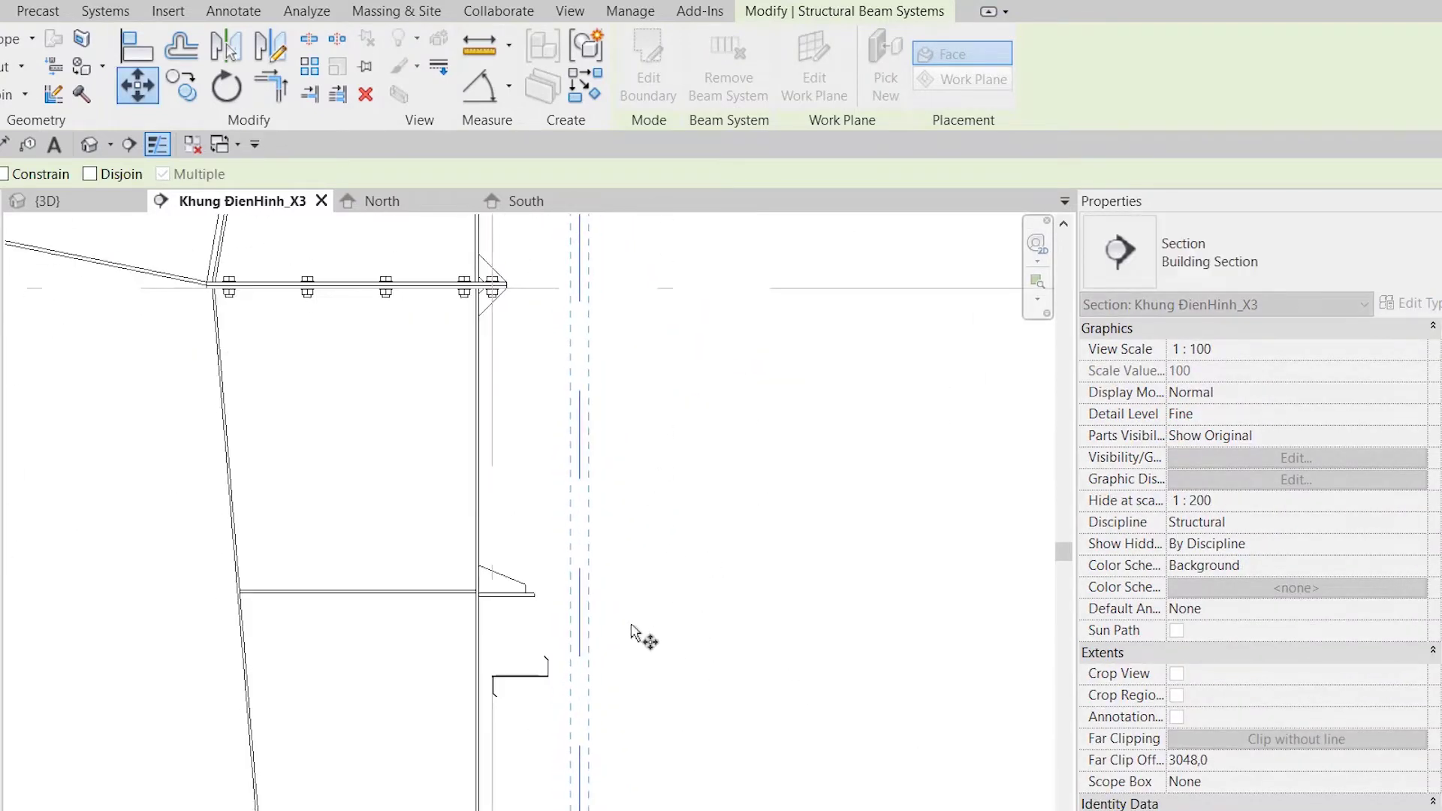
middle_drag(630, 634, 644, 774)
scroll(519, 792, up, 2)
scroll(509, 796, up, 2)
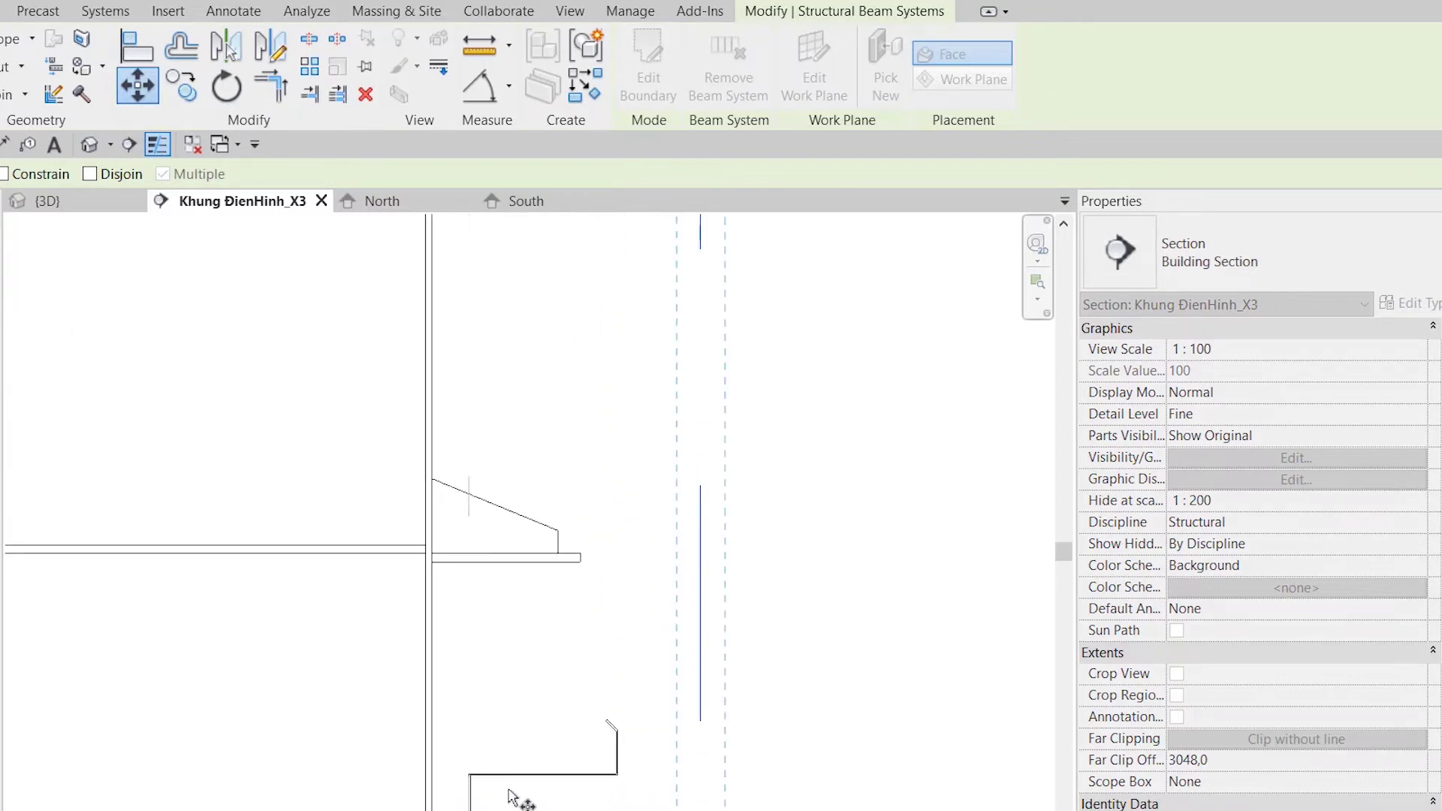
scroll(463, 766, down, 3)
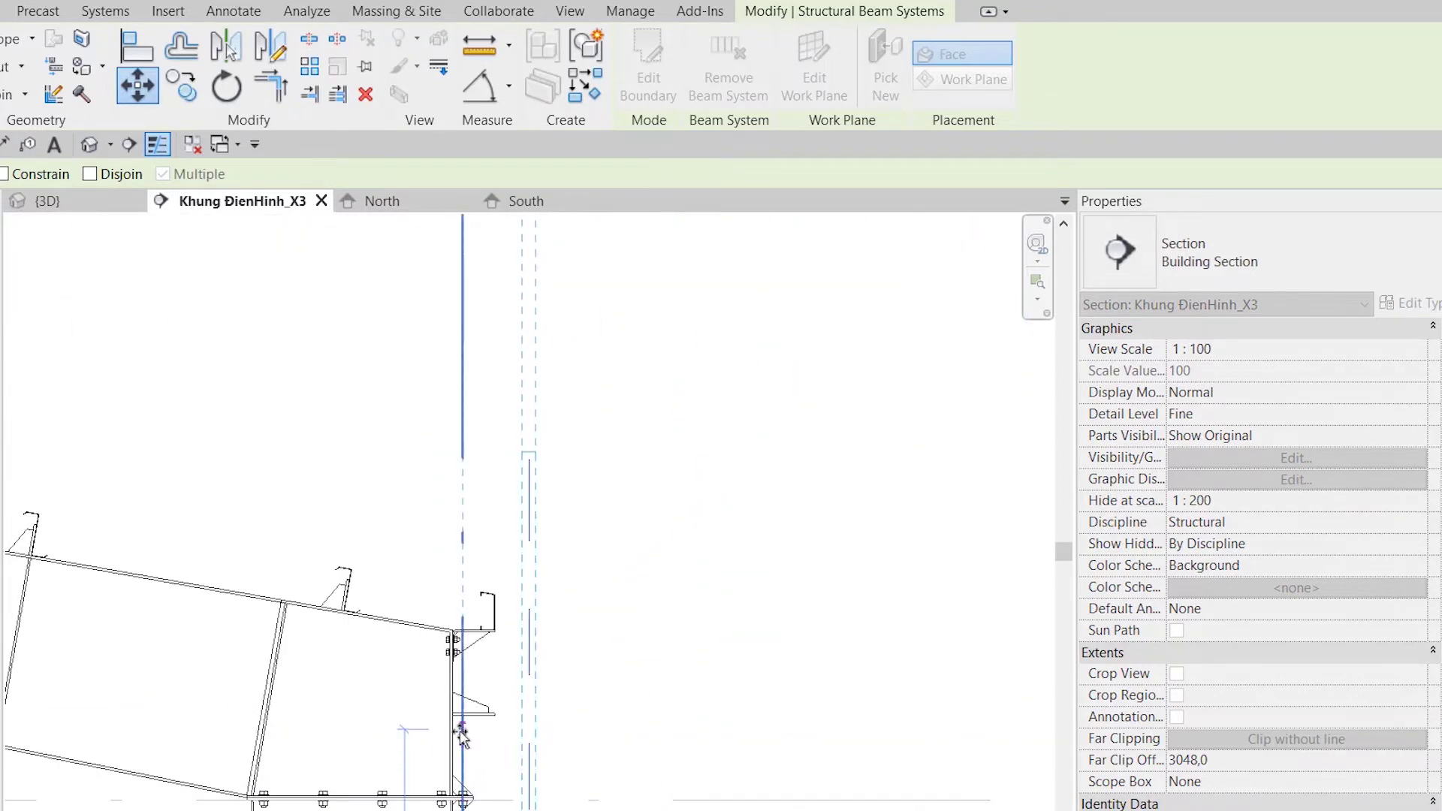
scroll(461, 728, up, 4)
scroll(468, 706, up, 2)
key(Escape)
- Inspect the lower girts, still 311.7 out from their bracket plates
scroll(724, 717, down, 2)
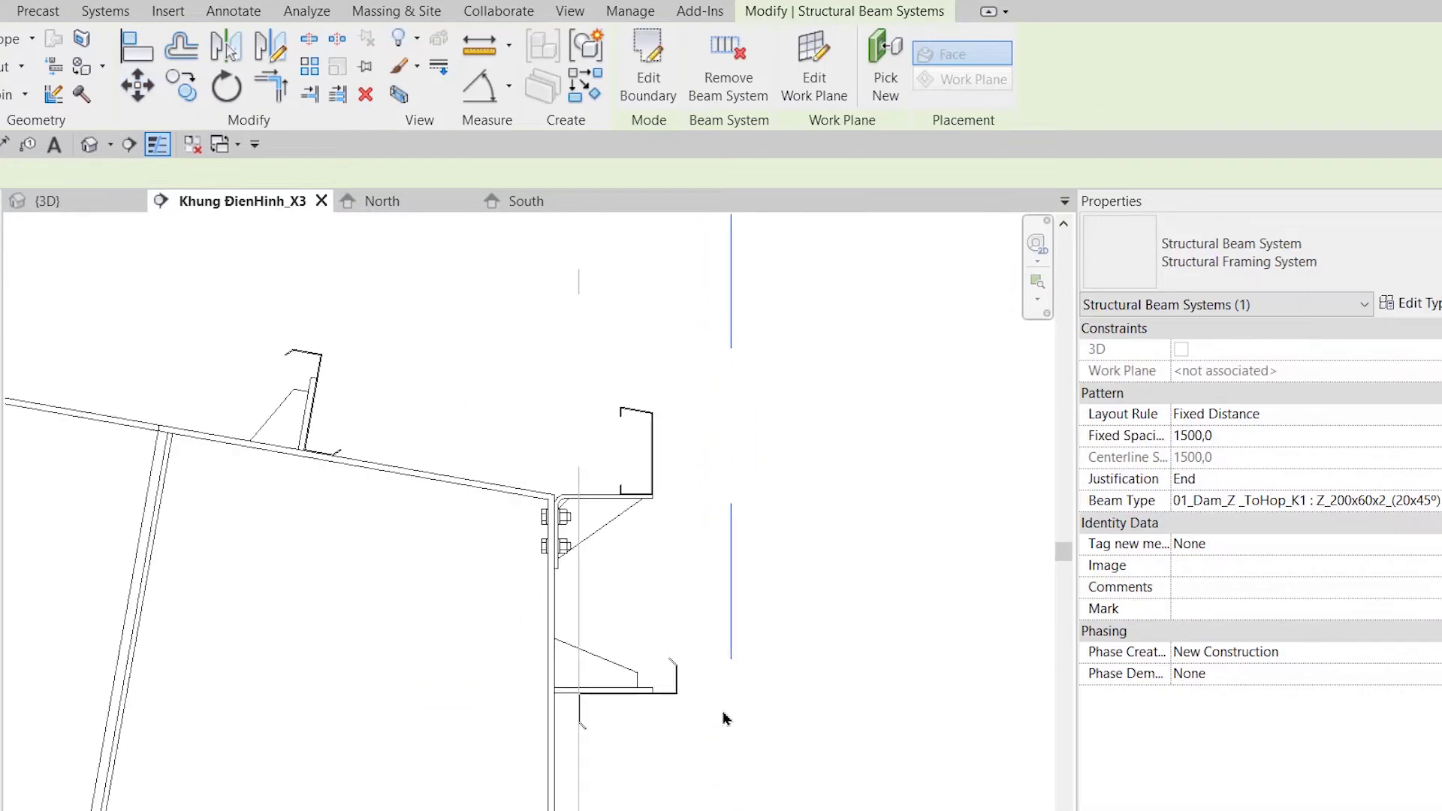
scroll(724, 717, down, 2)
scroll(722, 723, up, 2)
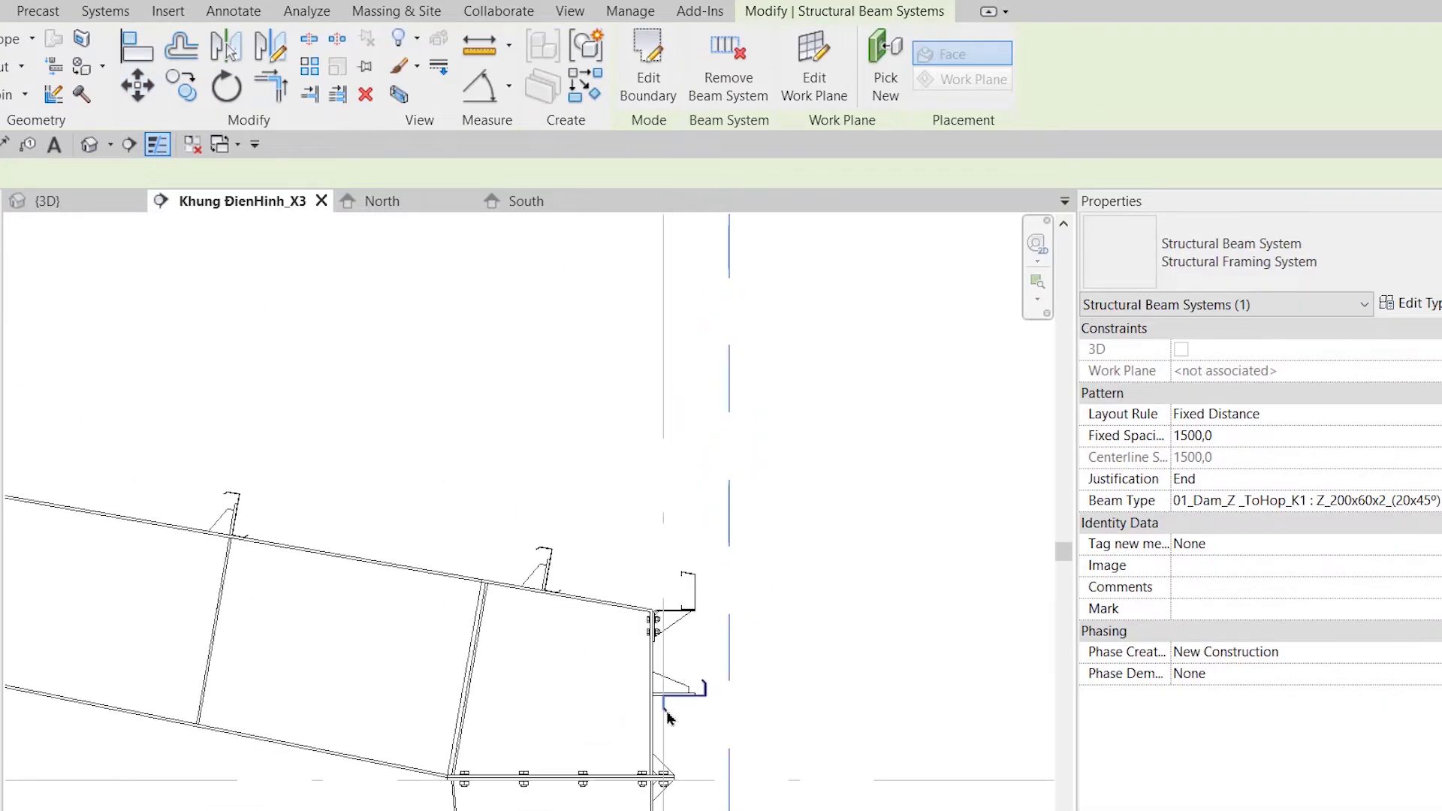
middle_drag(784, 801, 698, 218)
middle_drag(721, 768, 653, 643)
mouse_move(721, 804)
middle_down()
mouse_move(736, 708)
mouse_move(679, 714)
mouse_move(659, 475)
middle_up()
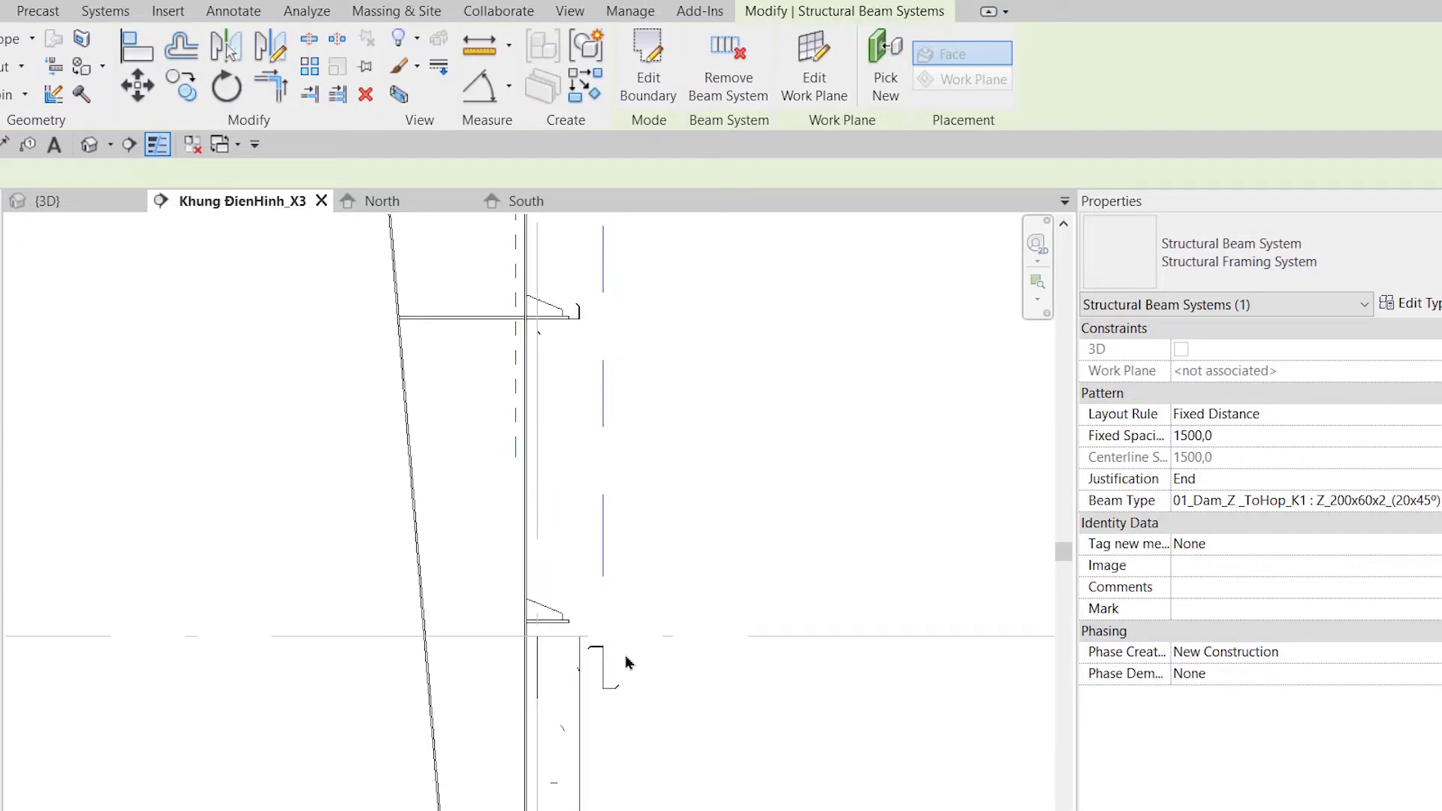
scroll(627, 661, up, 2)
- Select one Z_200x60x2 girt and set its Cross-Section Rotation to -90°
click(594, 674)
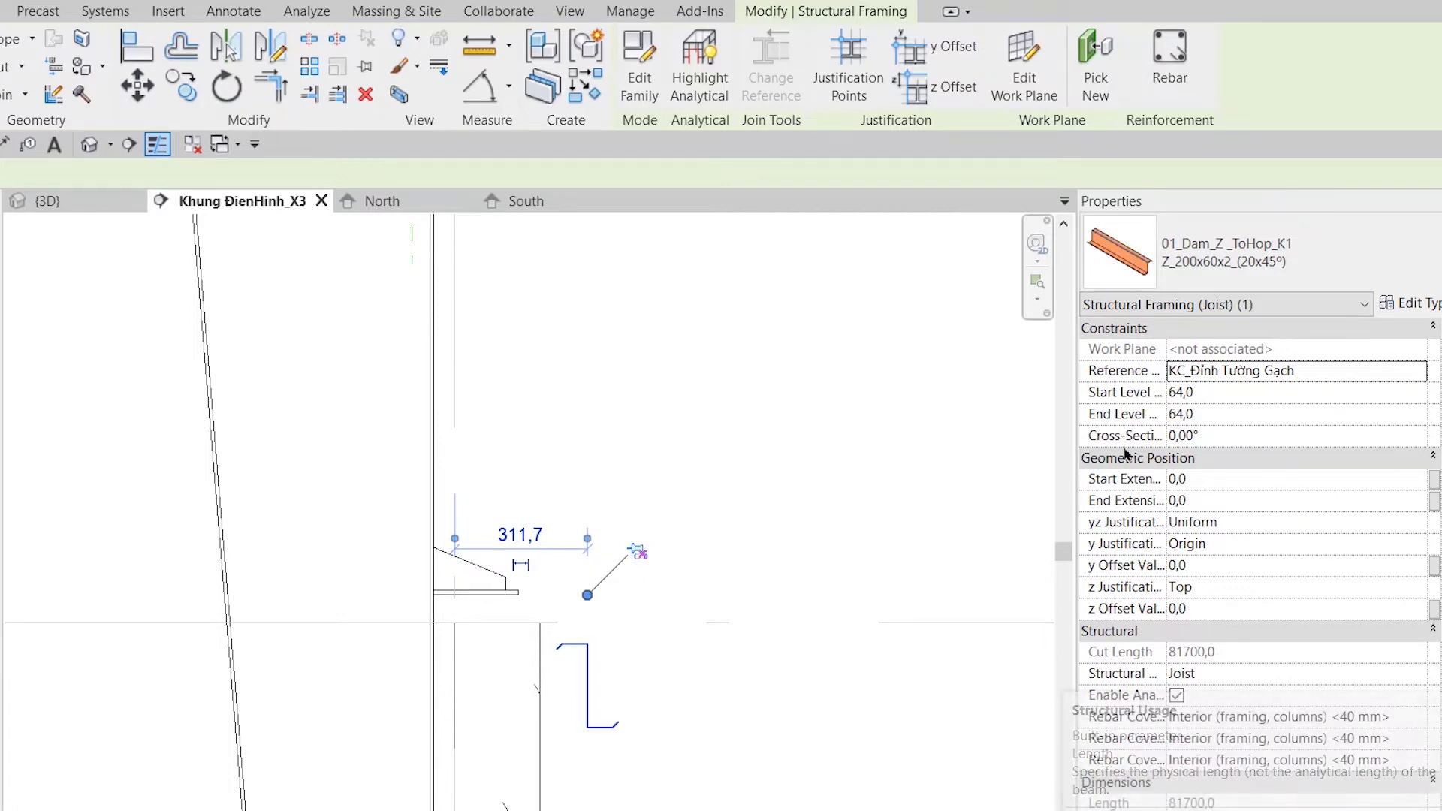
drag(1166, 415, 1241, 432)
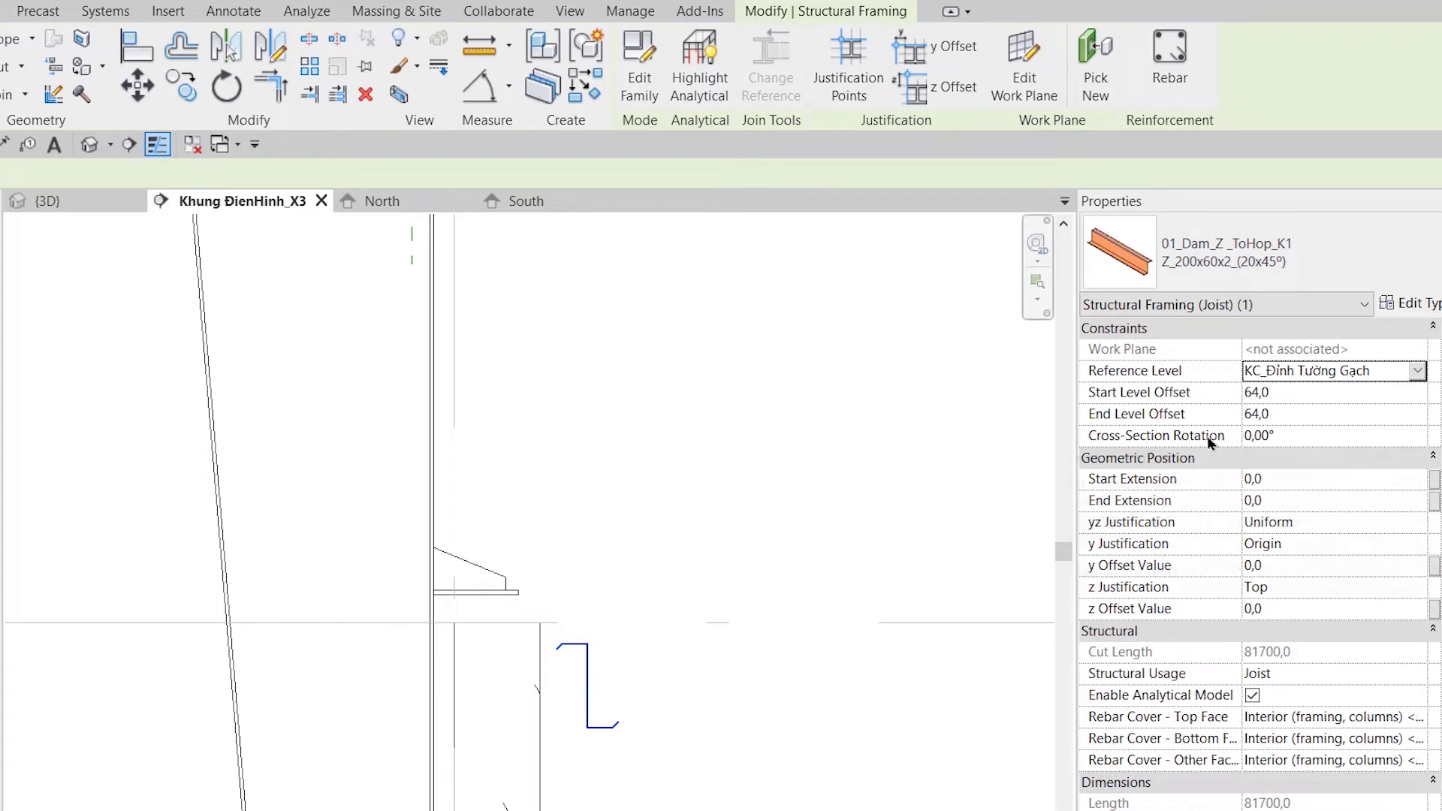
click(1301, 435)
text(-90)
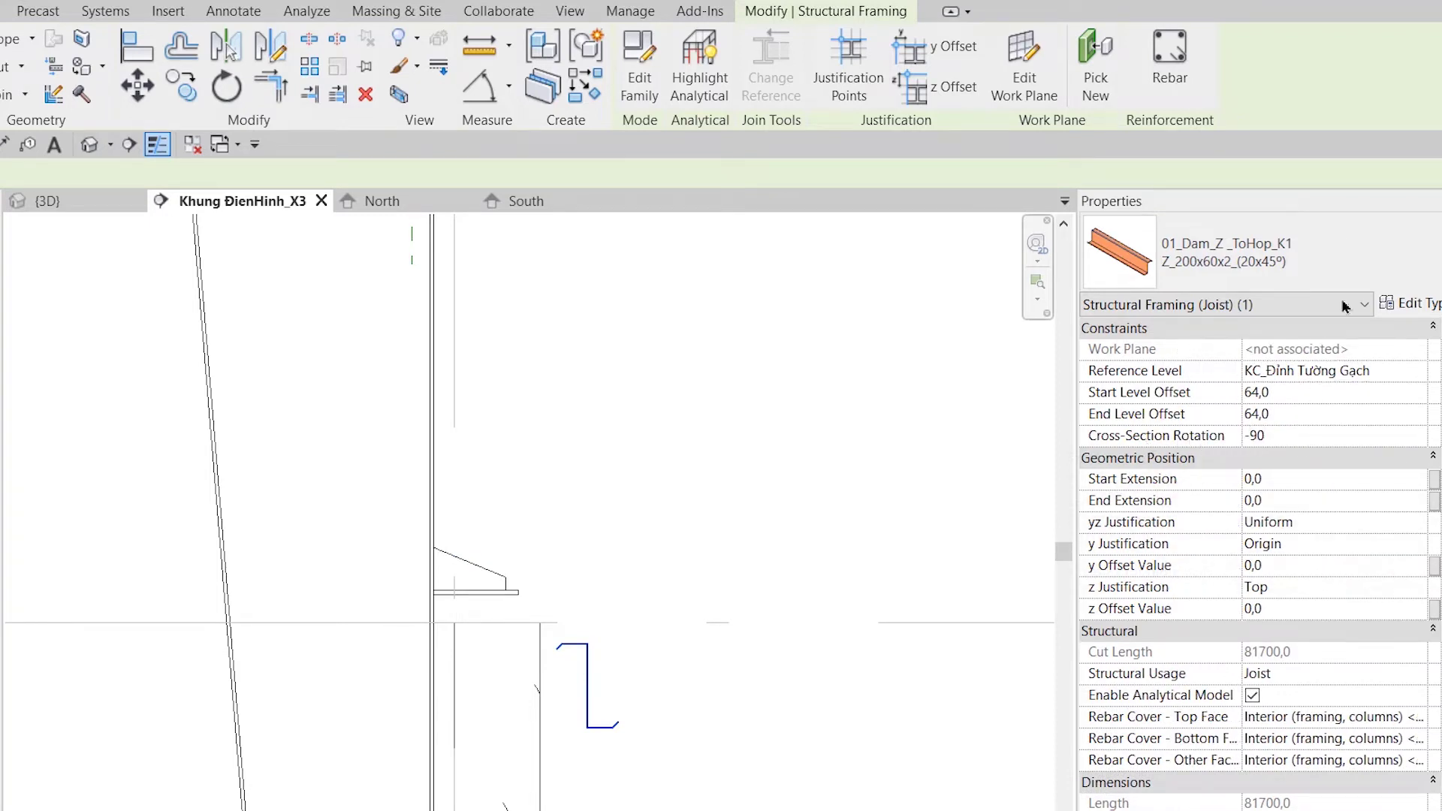
key(Return)
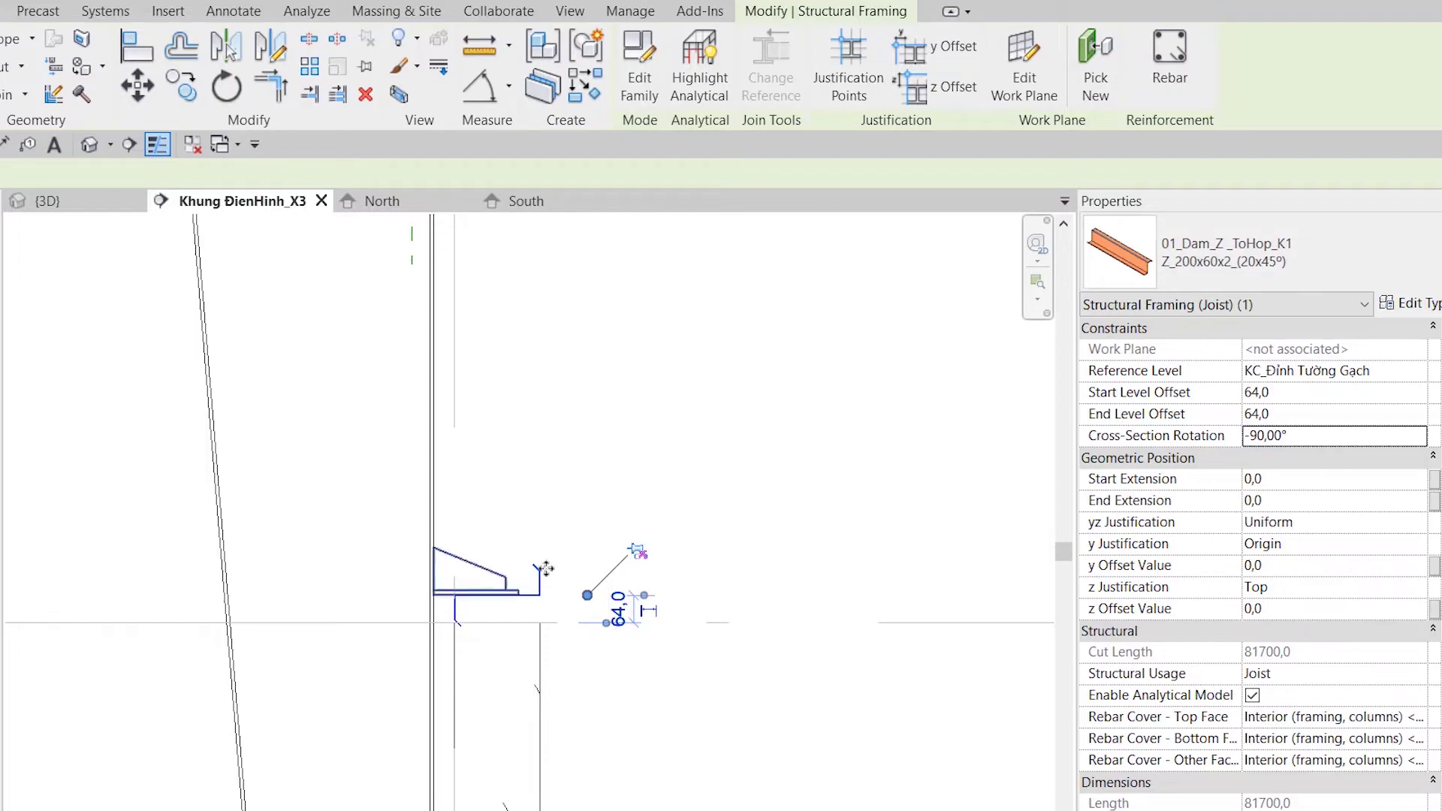
click(96, 208)
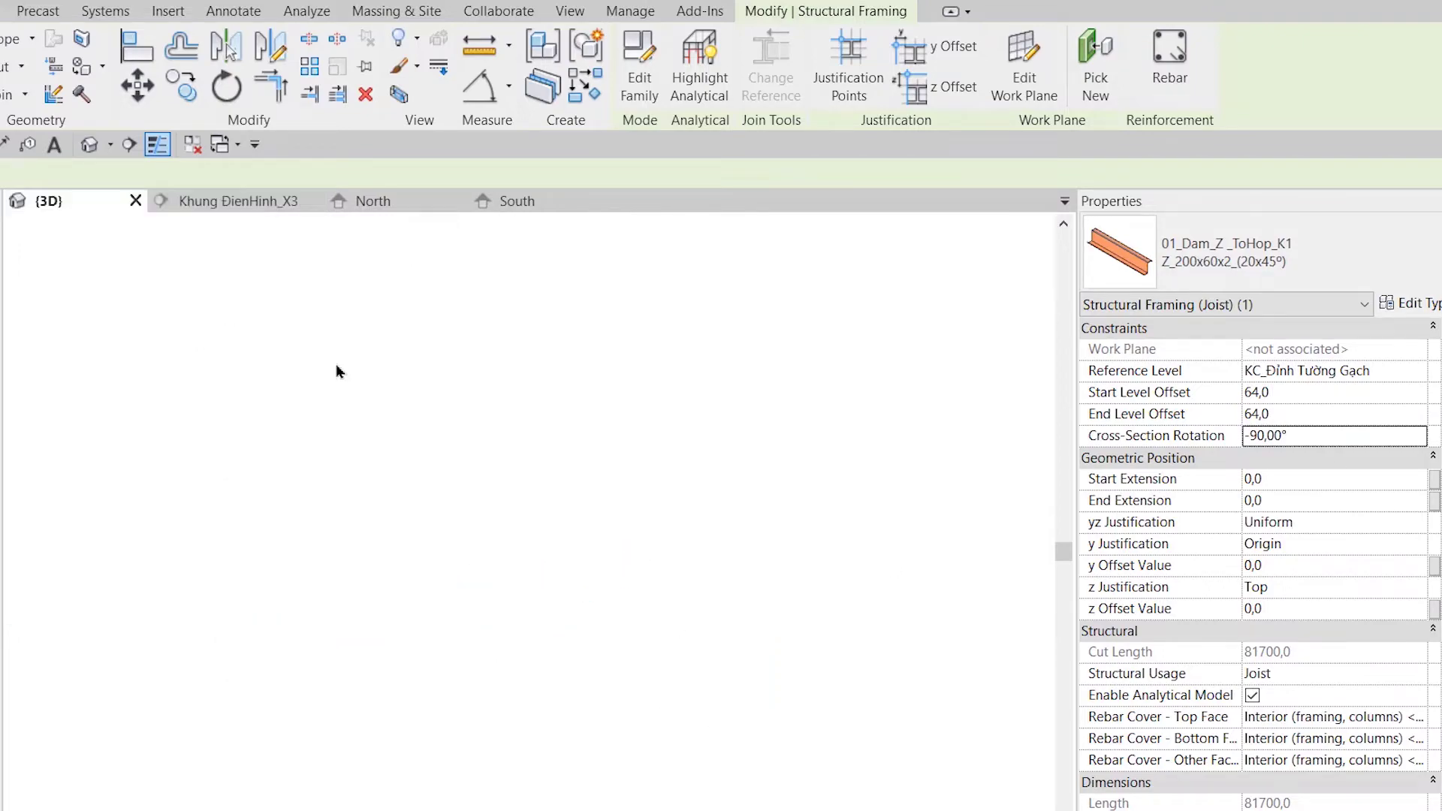
scroll(575, 745, up, 2)
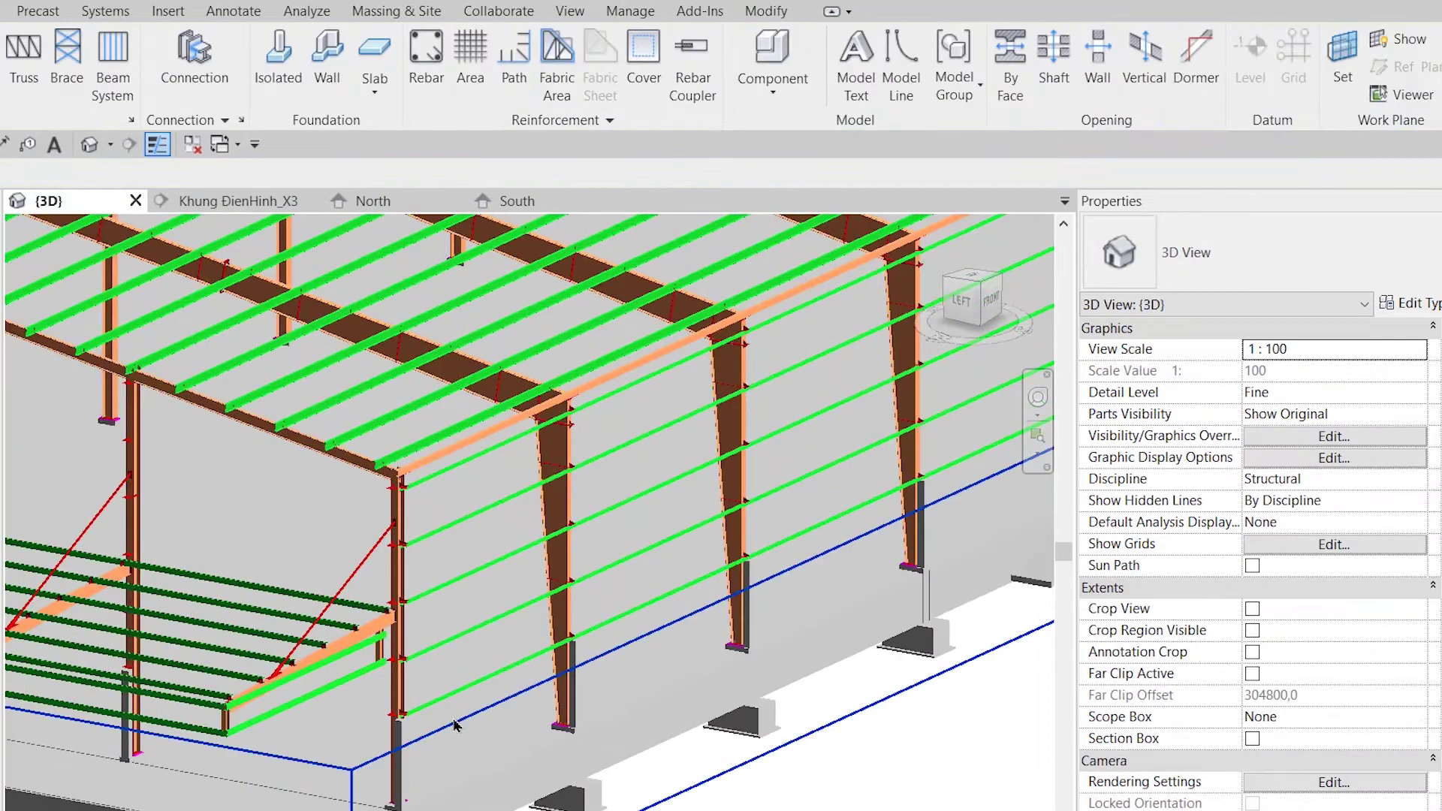
scroll(541, 724, up, 2)
scroll(511, 705, up, 2)
scroll(475, 688, up, 1)
click(478, 685)
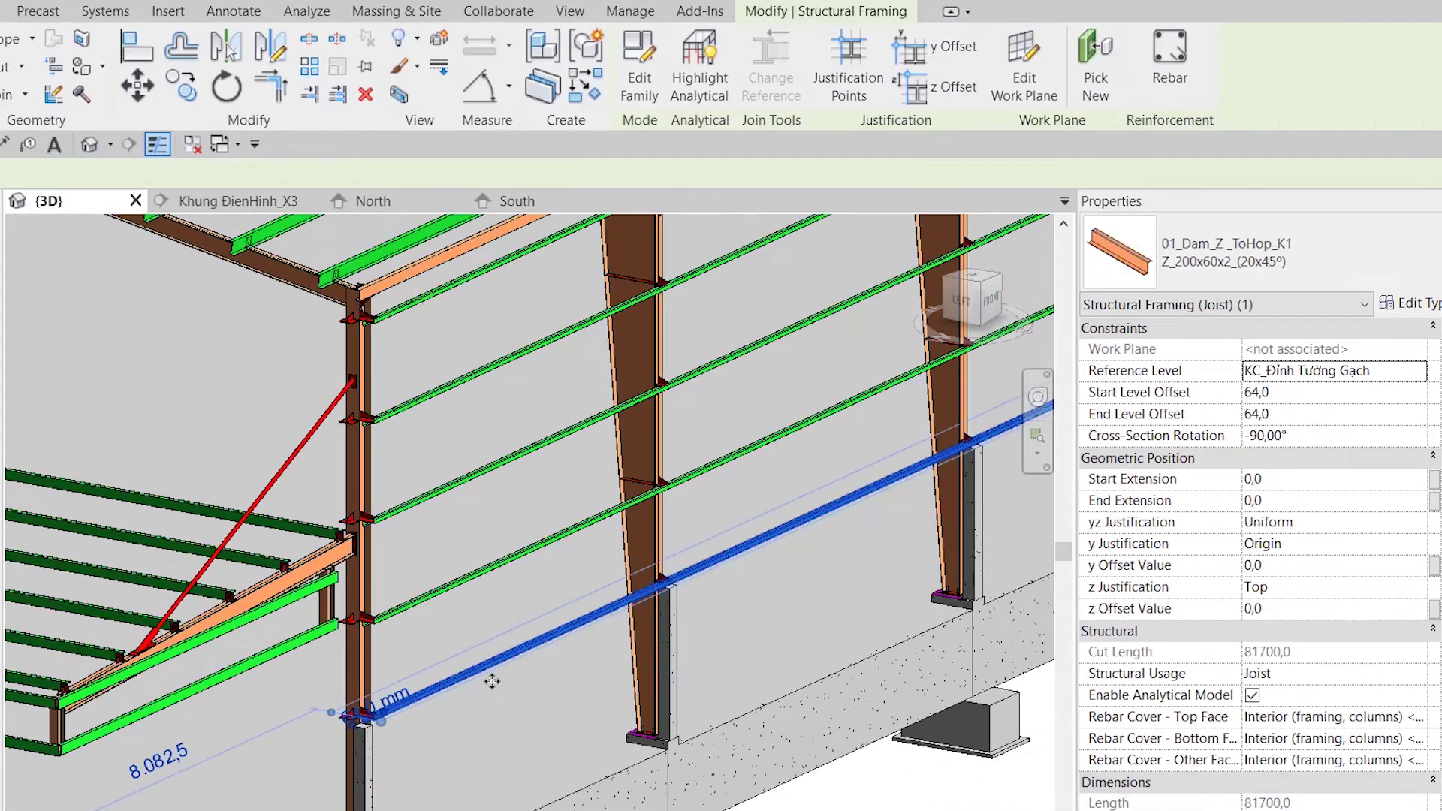
scroll(630, 694, down, 2)
key(Escape)
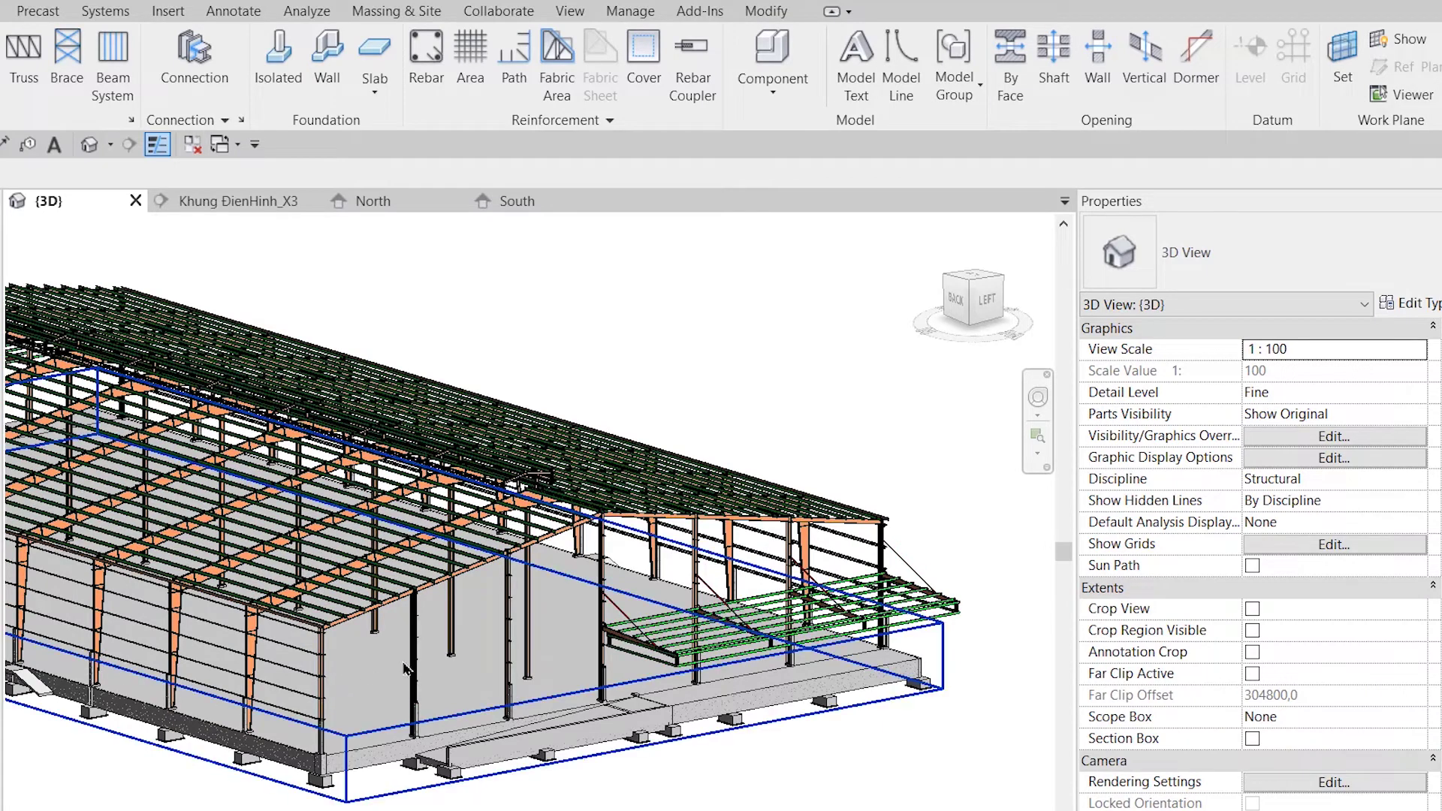
click(545, 203)
scroll(821, 612, up, 5)
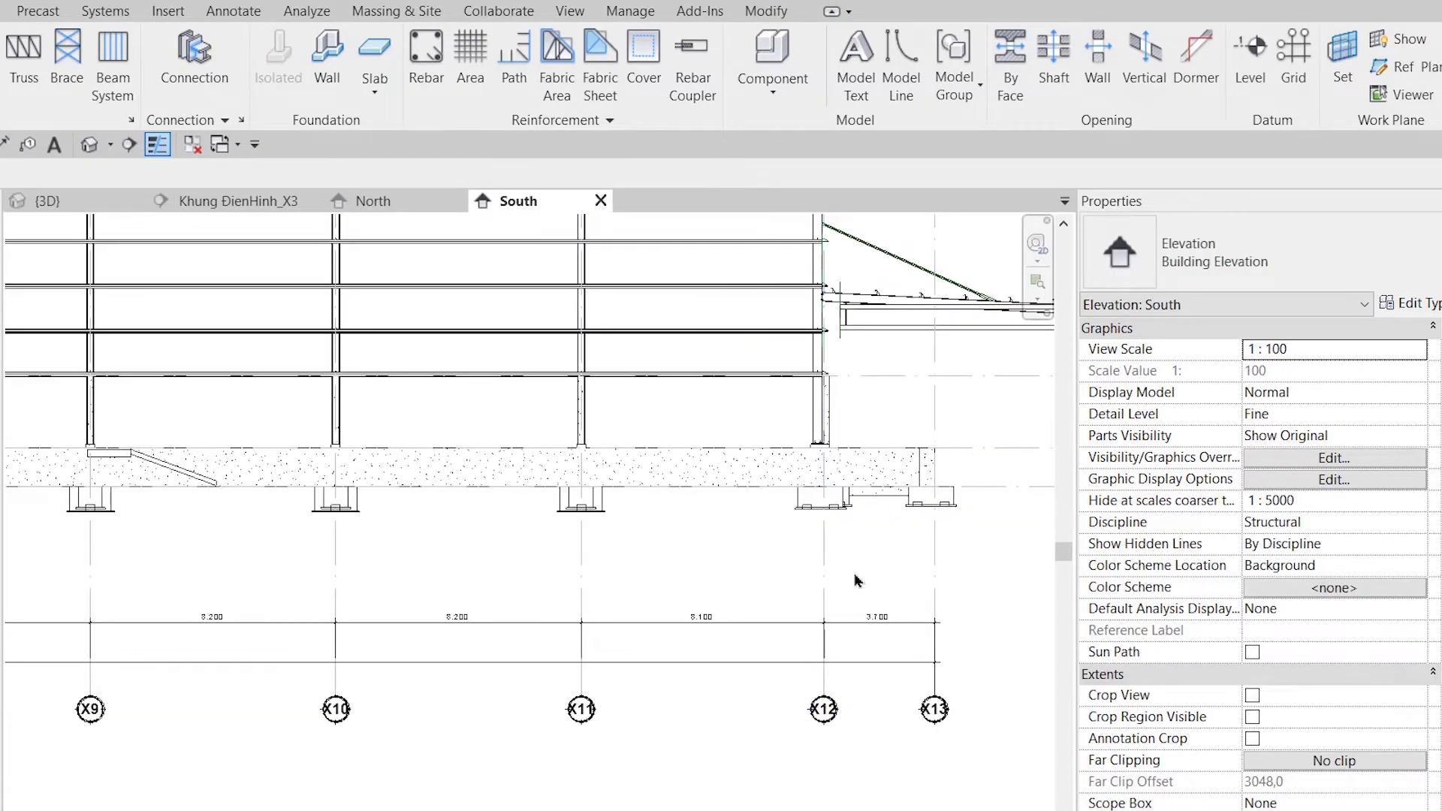
scroll(854, 581, down, 2)
scroll(811, 686, up, 4)
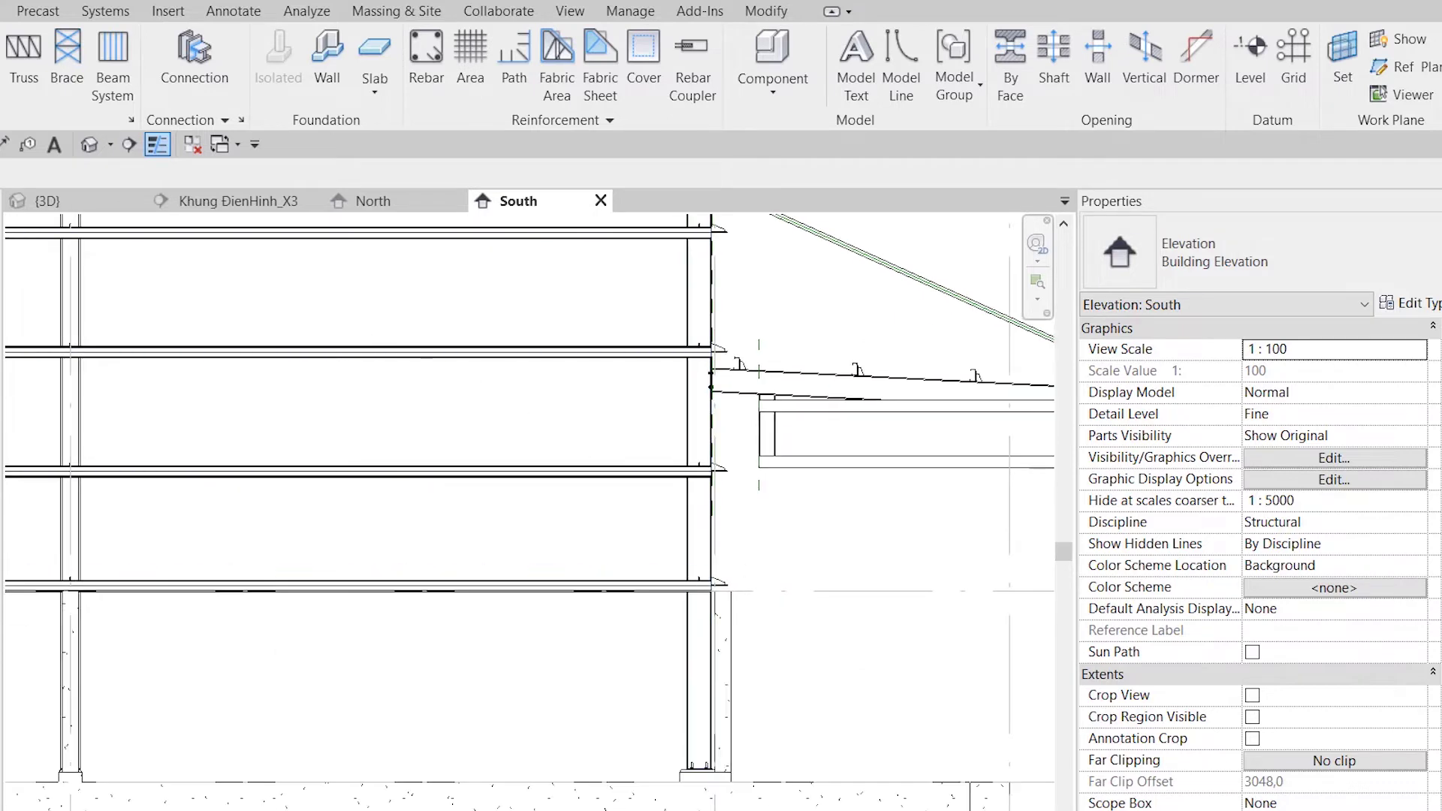
- Draw a vertical reference plane beside the column
click(1397, 66)
scroll(756, 533, up, 2)
click(821, 506)
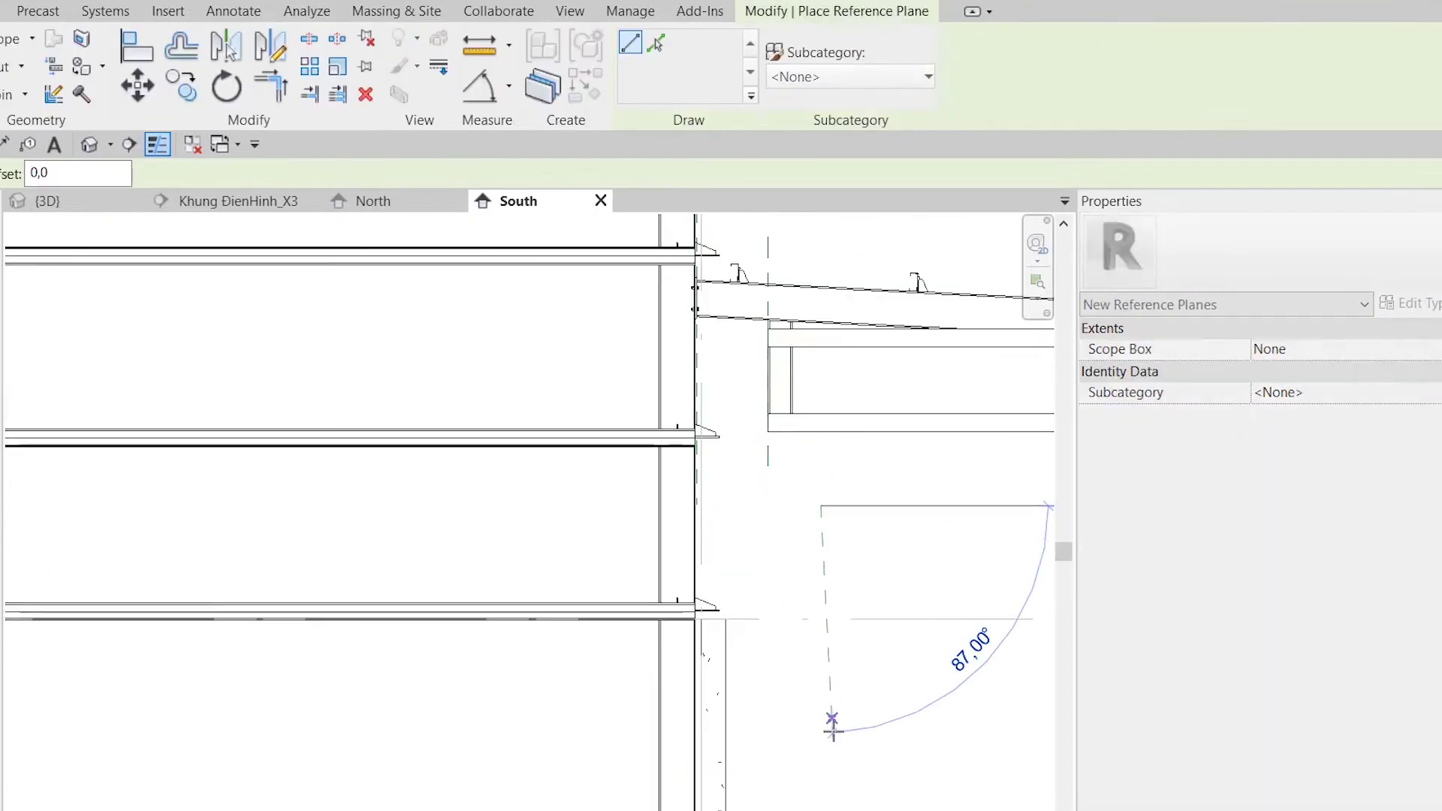
click(818, 767)
key(Escape)
key(Escape)
- Add an aligned dimension (DI) from the column face to the new plane
key(d)
key(i)
scroll(751, 548, up, 2)
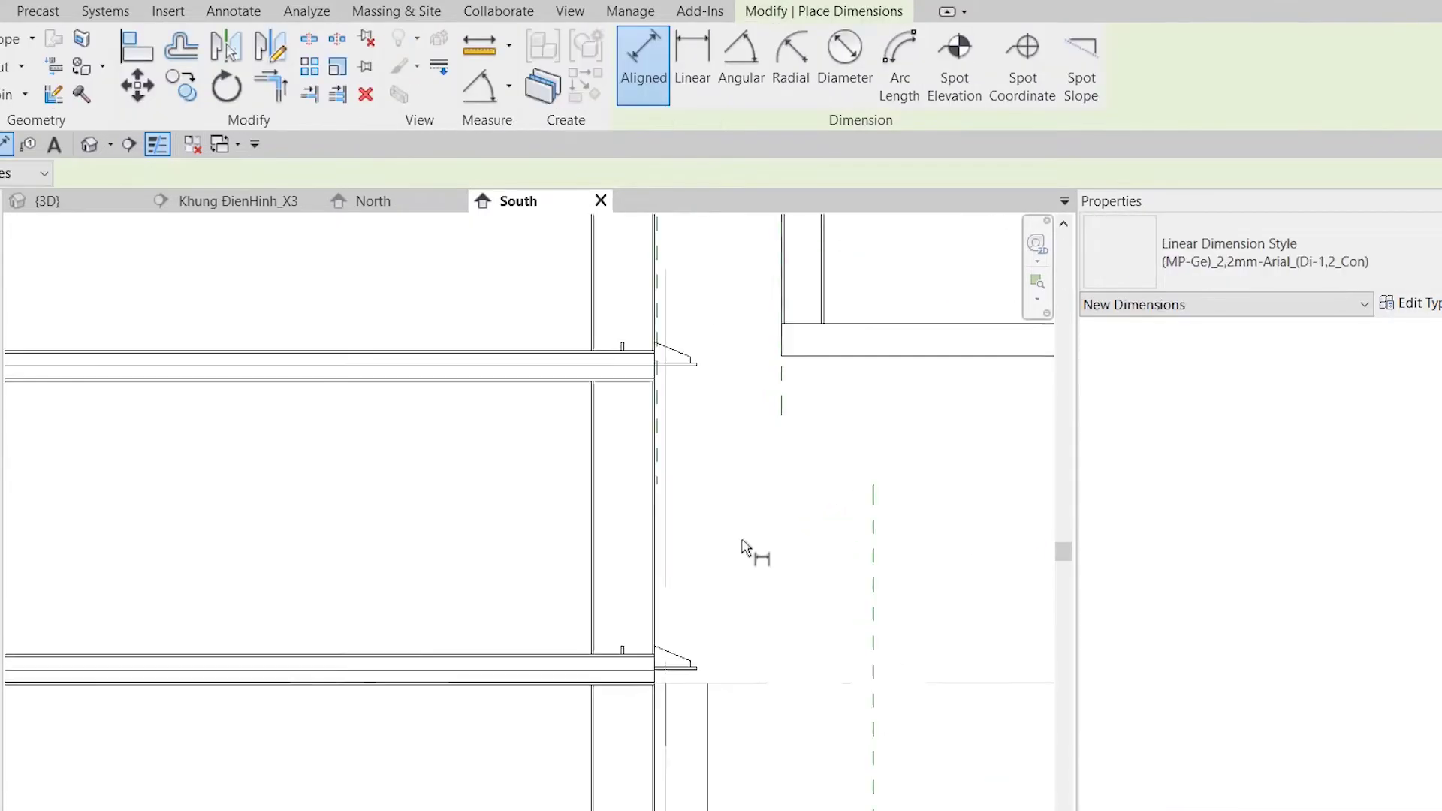
scroll(744, 546, up, 1)
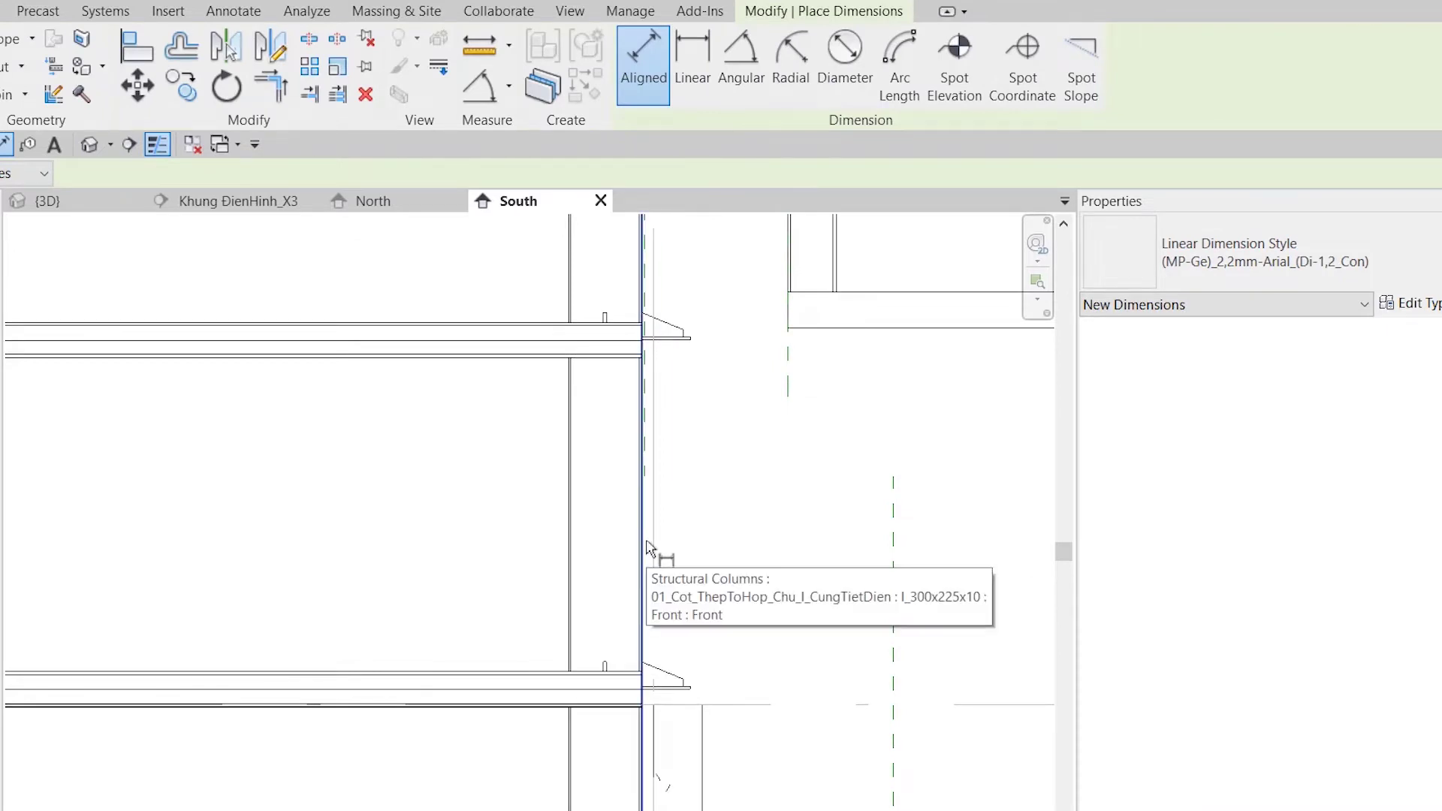
click(647, 548)
click(893, 597)
key(Escape)
key(Escape)
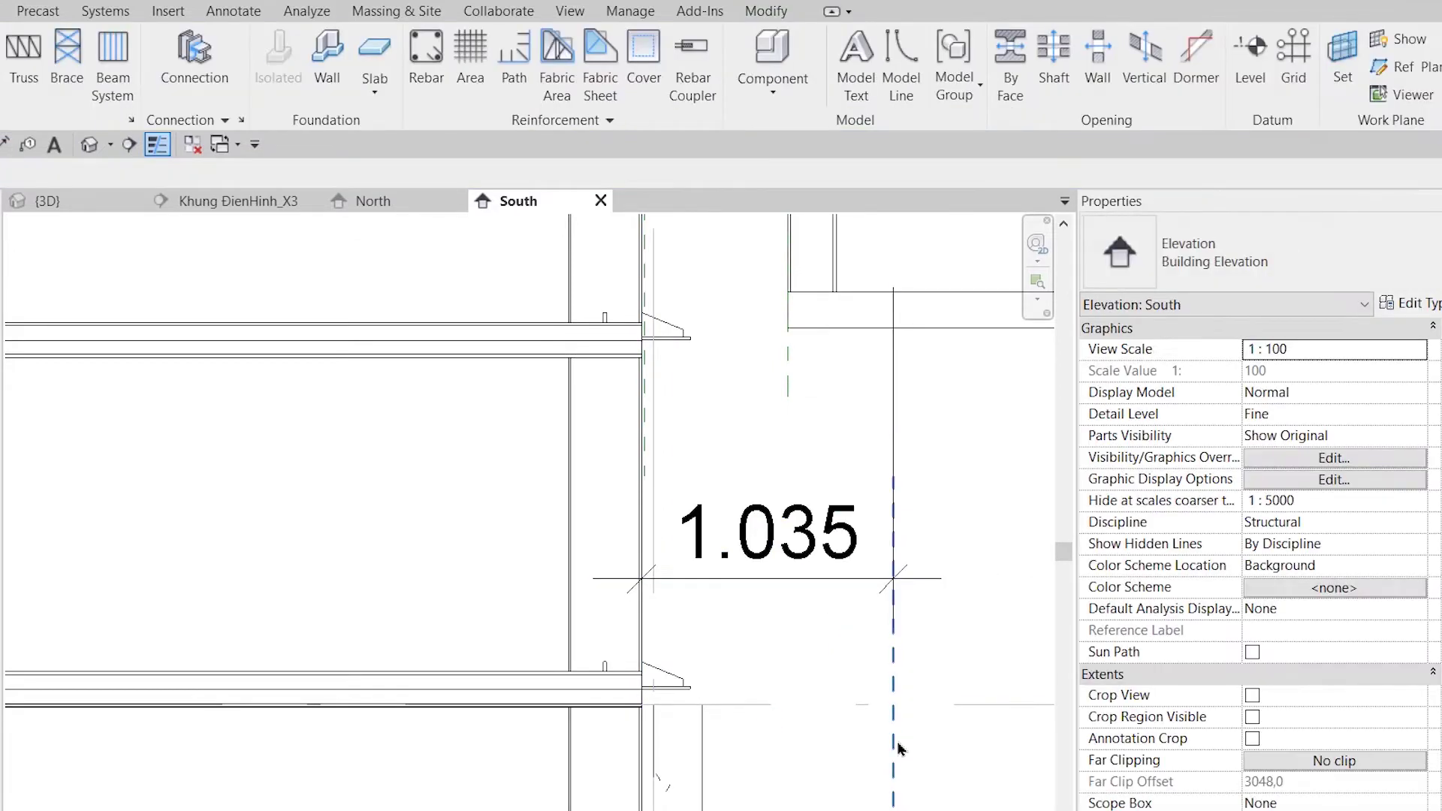
- Set the plane 400 from the column and start naming it 'M-XĐ1-H'
click(893, 646)
click(758, 556)
text(400)
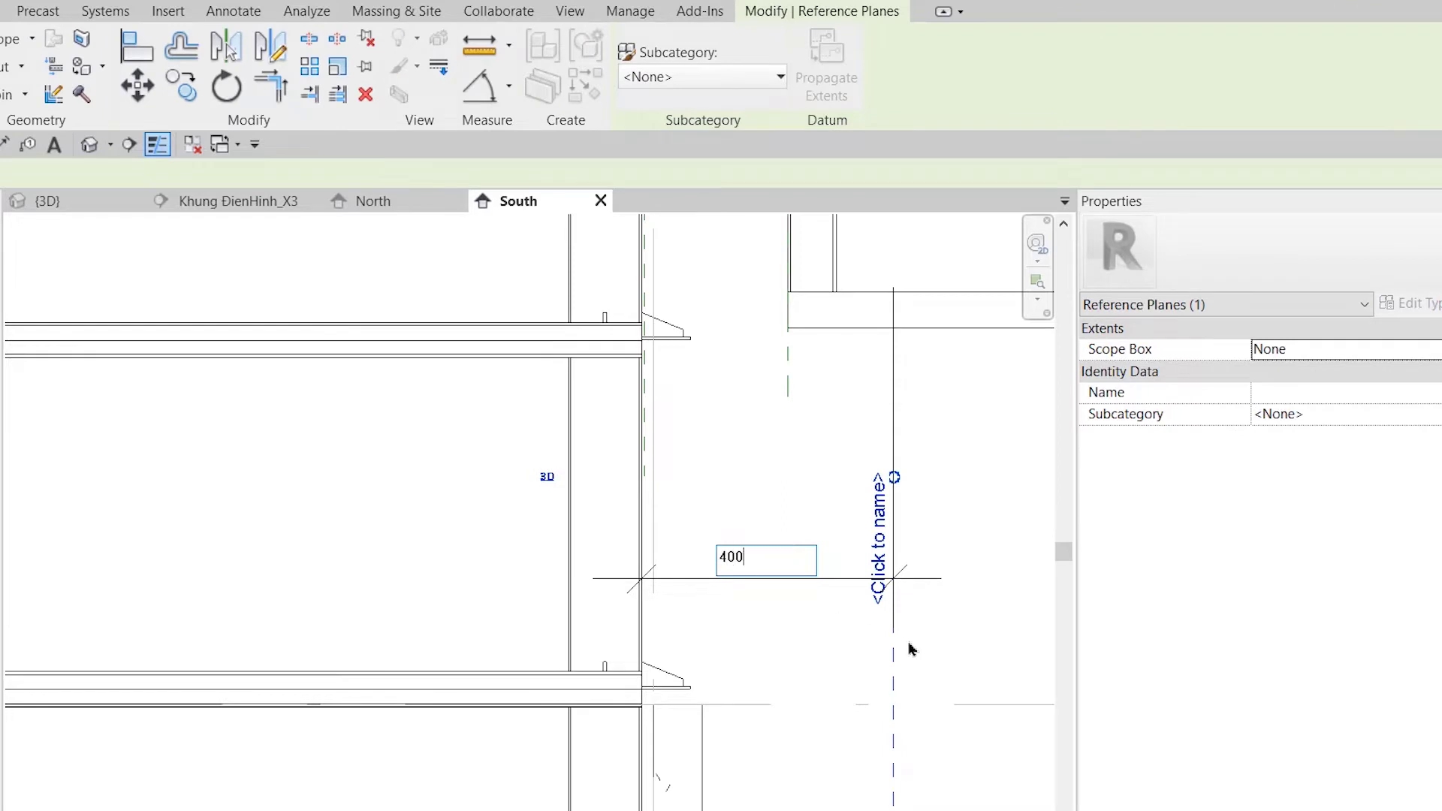
key(Return)
scroll(779, 563, down, 2)
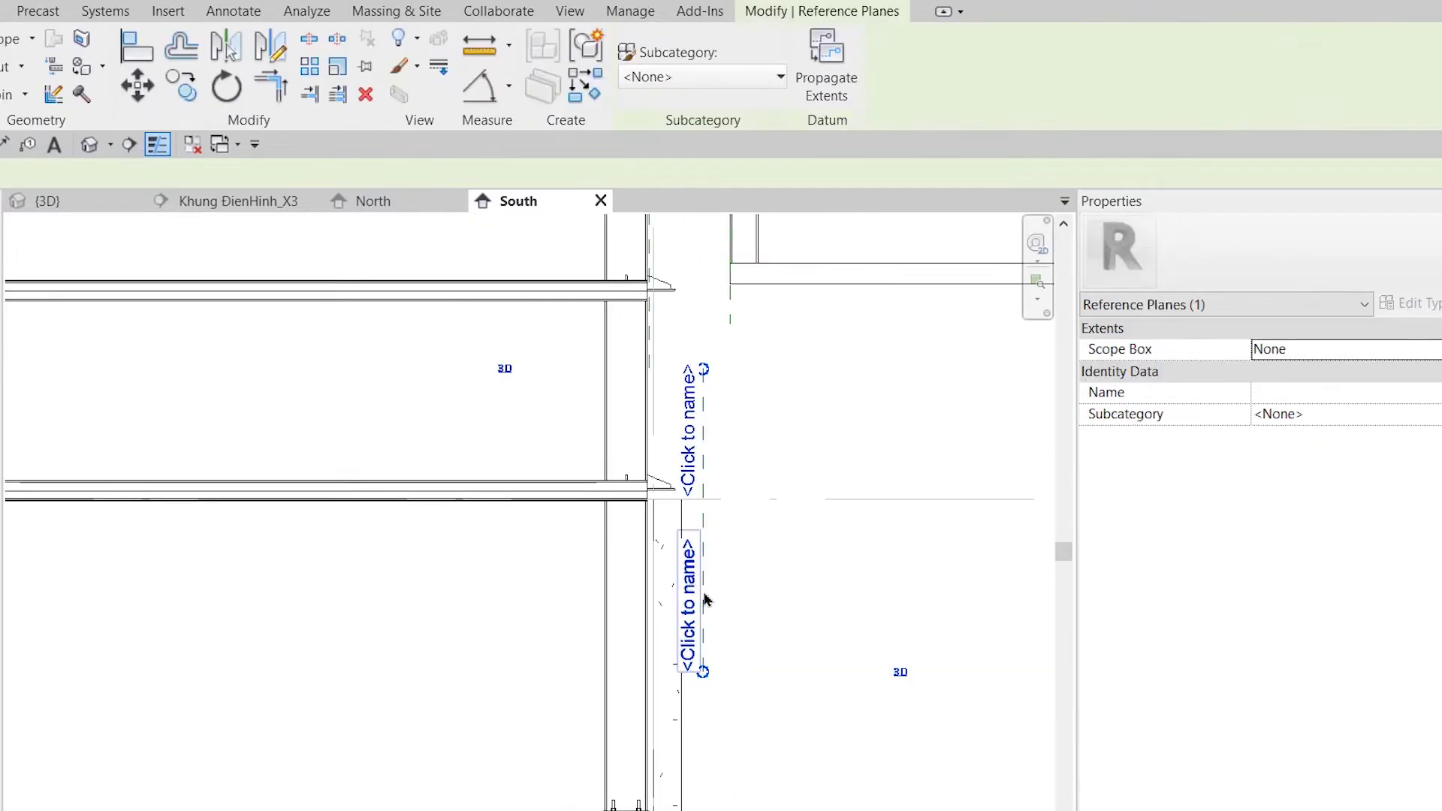
click(695, 614)
text(M)
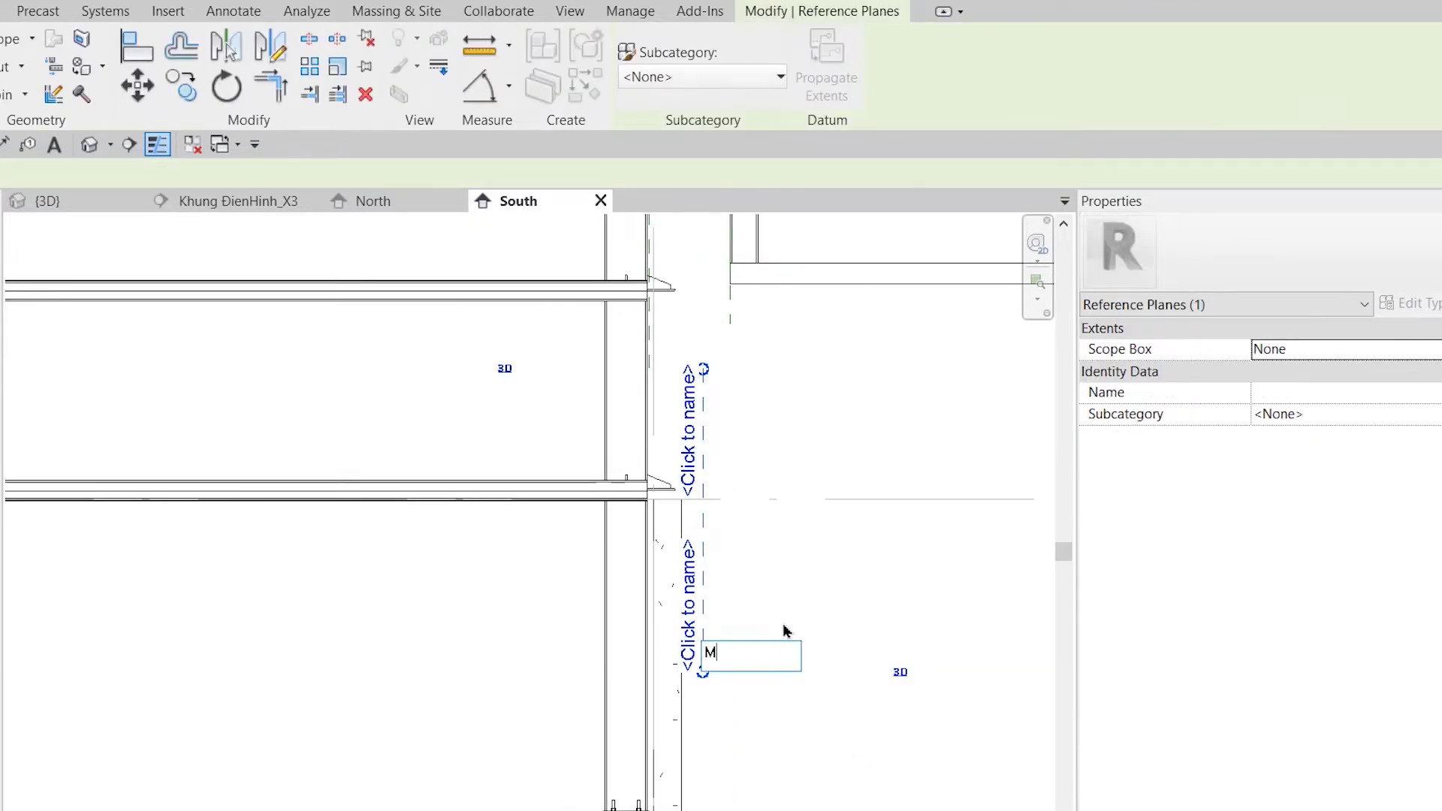
text(-X)
text(Đ1-H)
- Finish the plane name and open the East elevation
click(893, 578)
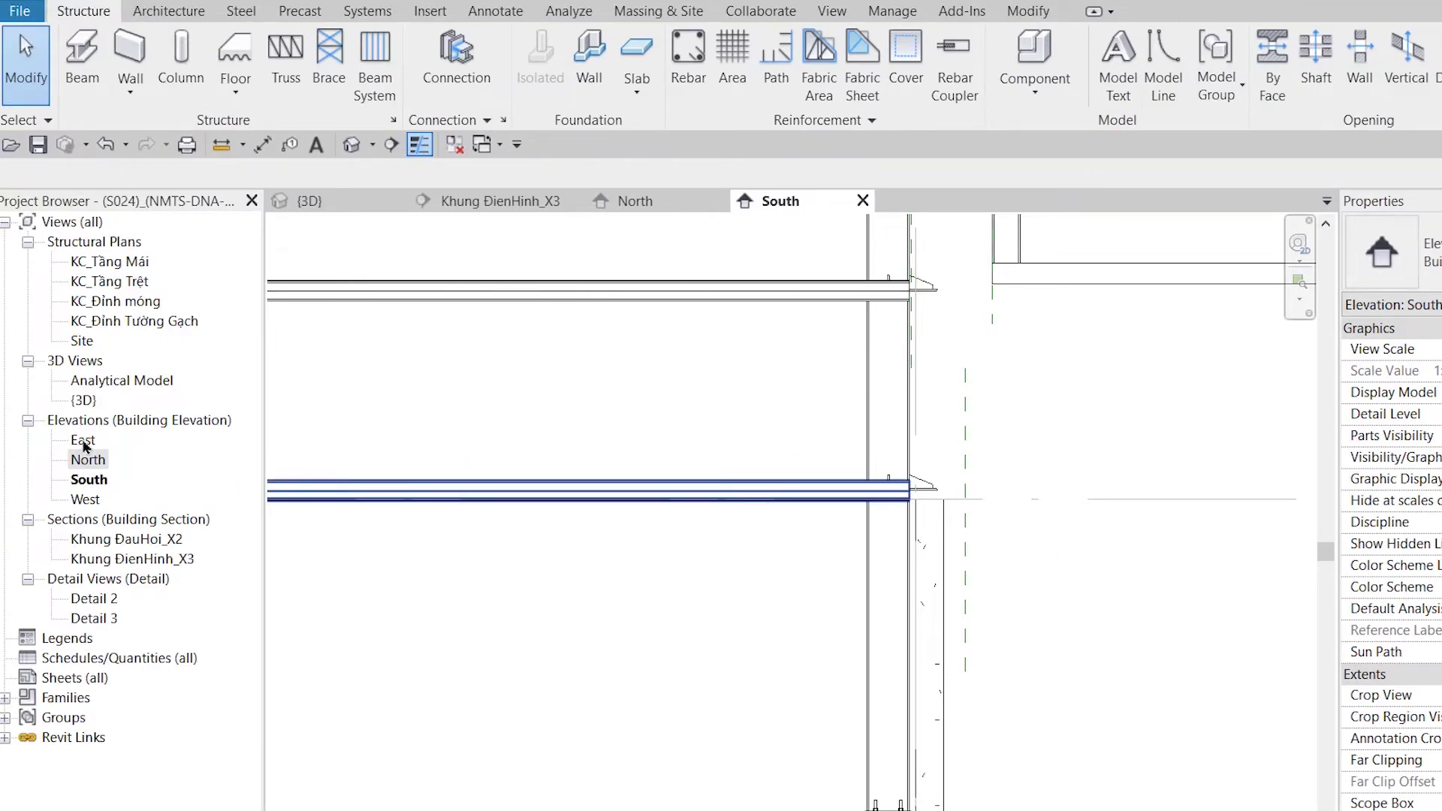
click(83, 442)
double_click(84, 441)
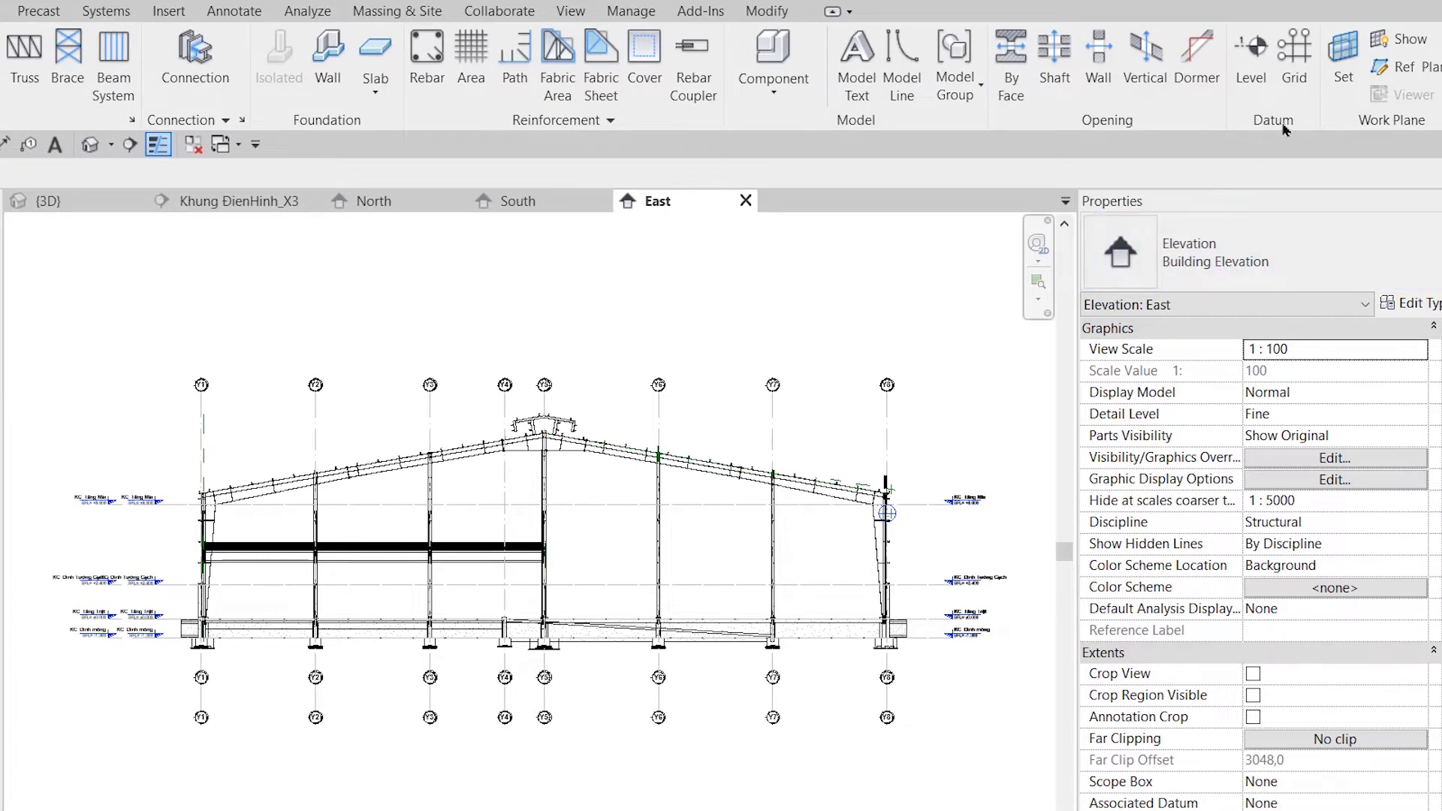
- Set reference plane MP-XG-Vách-Đầu Hồi as the current work plane
click(1339, 72)
click(538, 242)
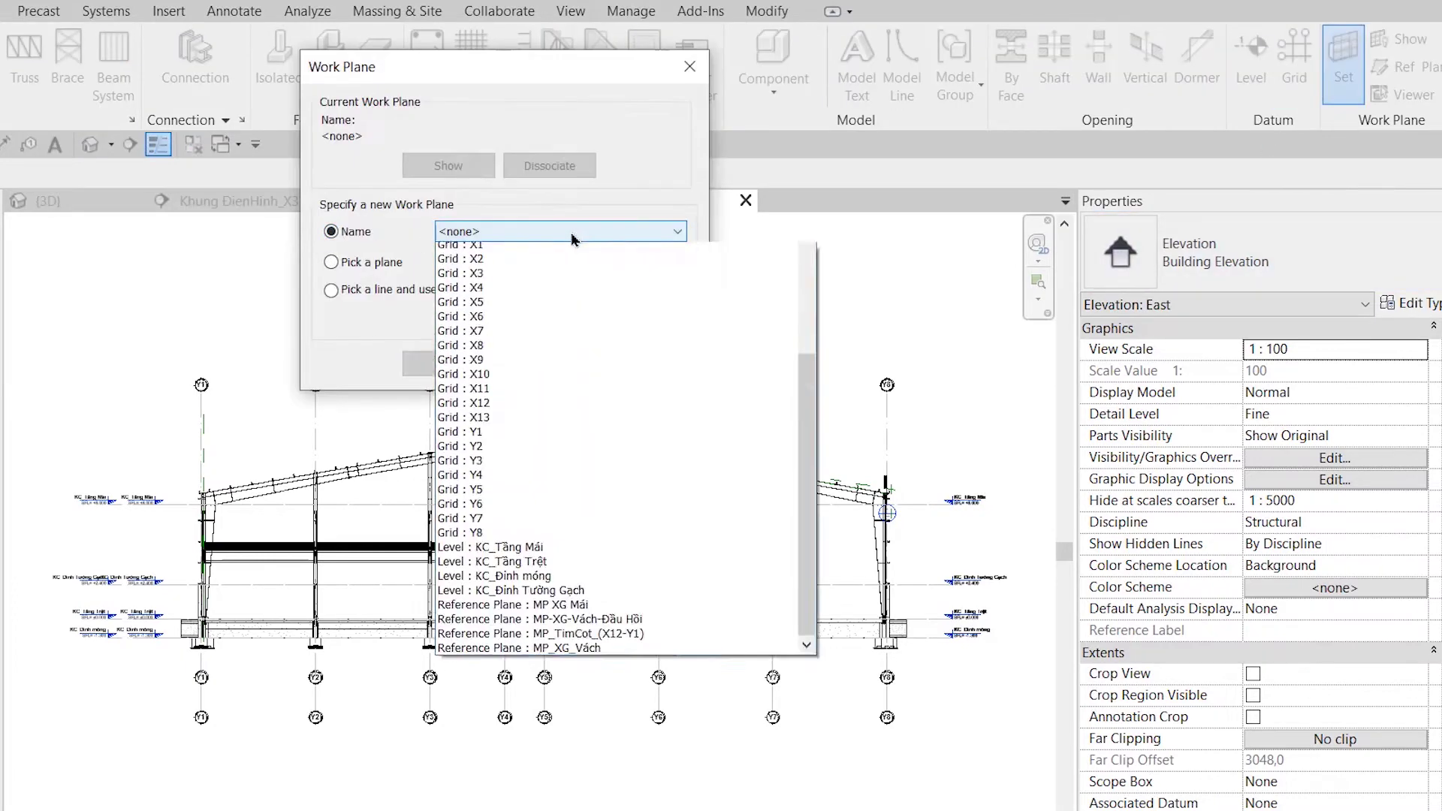
click(661, 640)
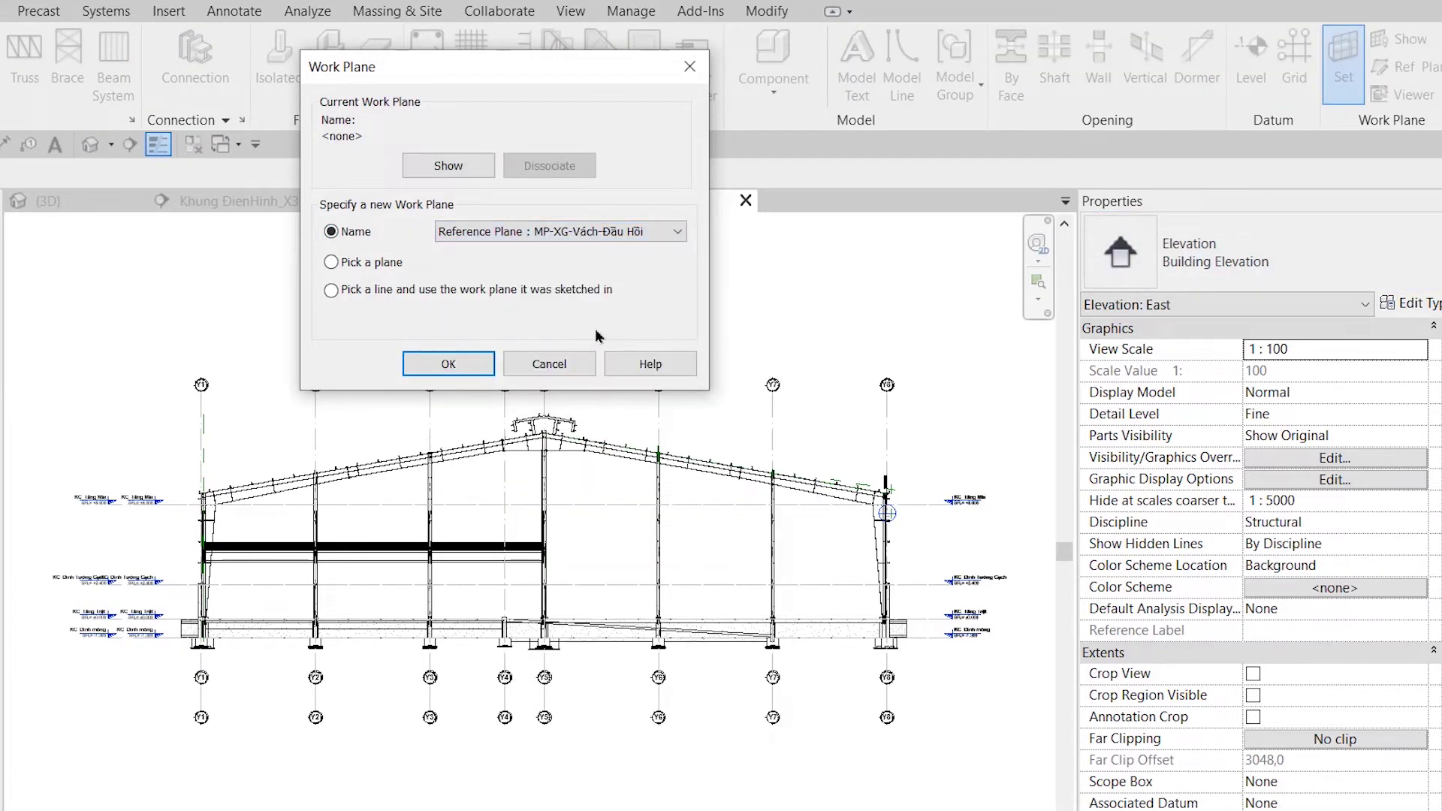
click(448, 363)
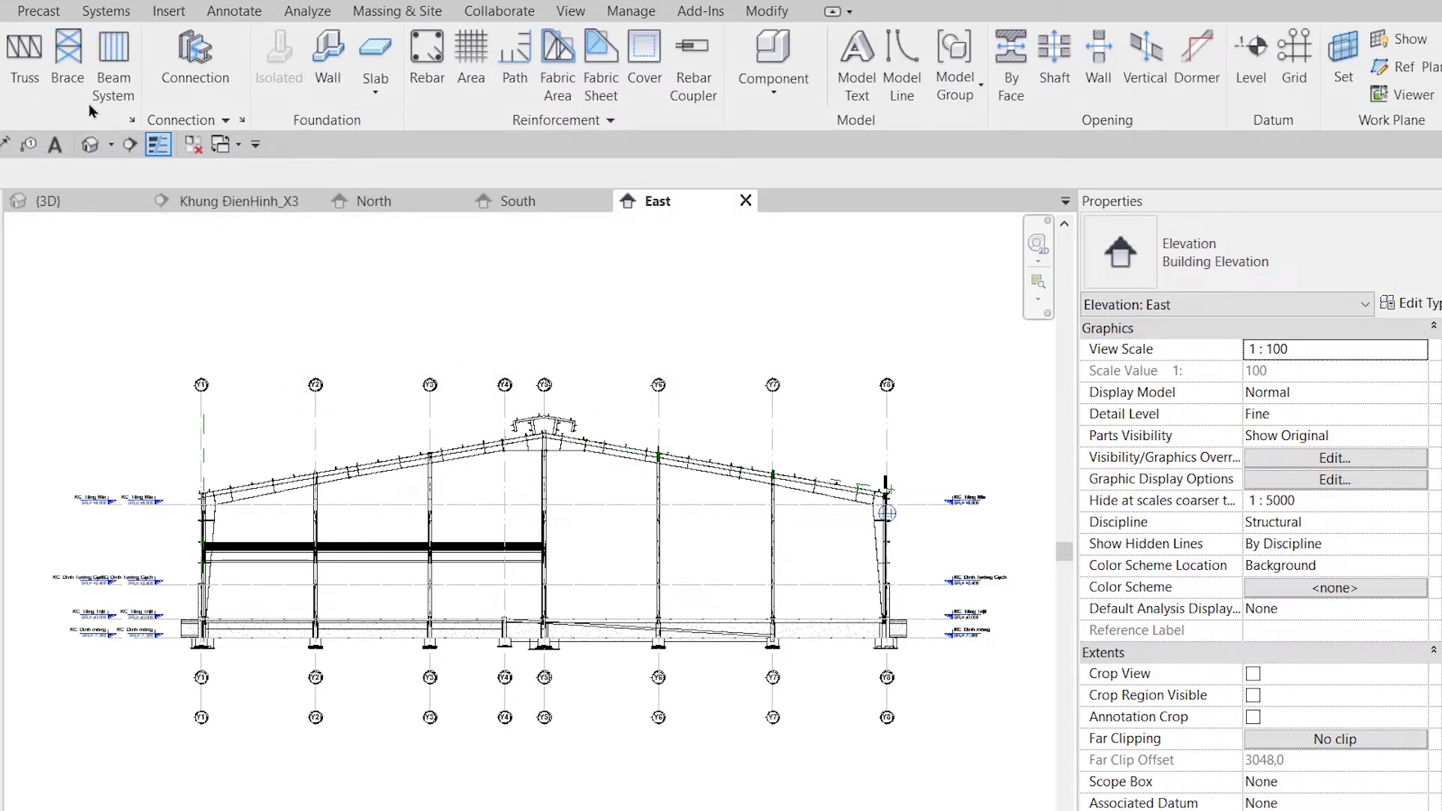
- Start a beam system and set its beam type to the Z_200x60x2 section
click(113, 67)
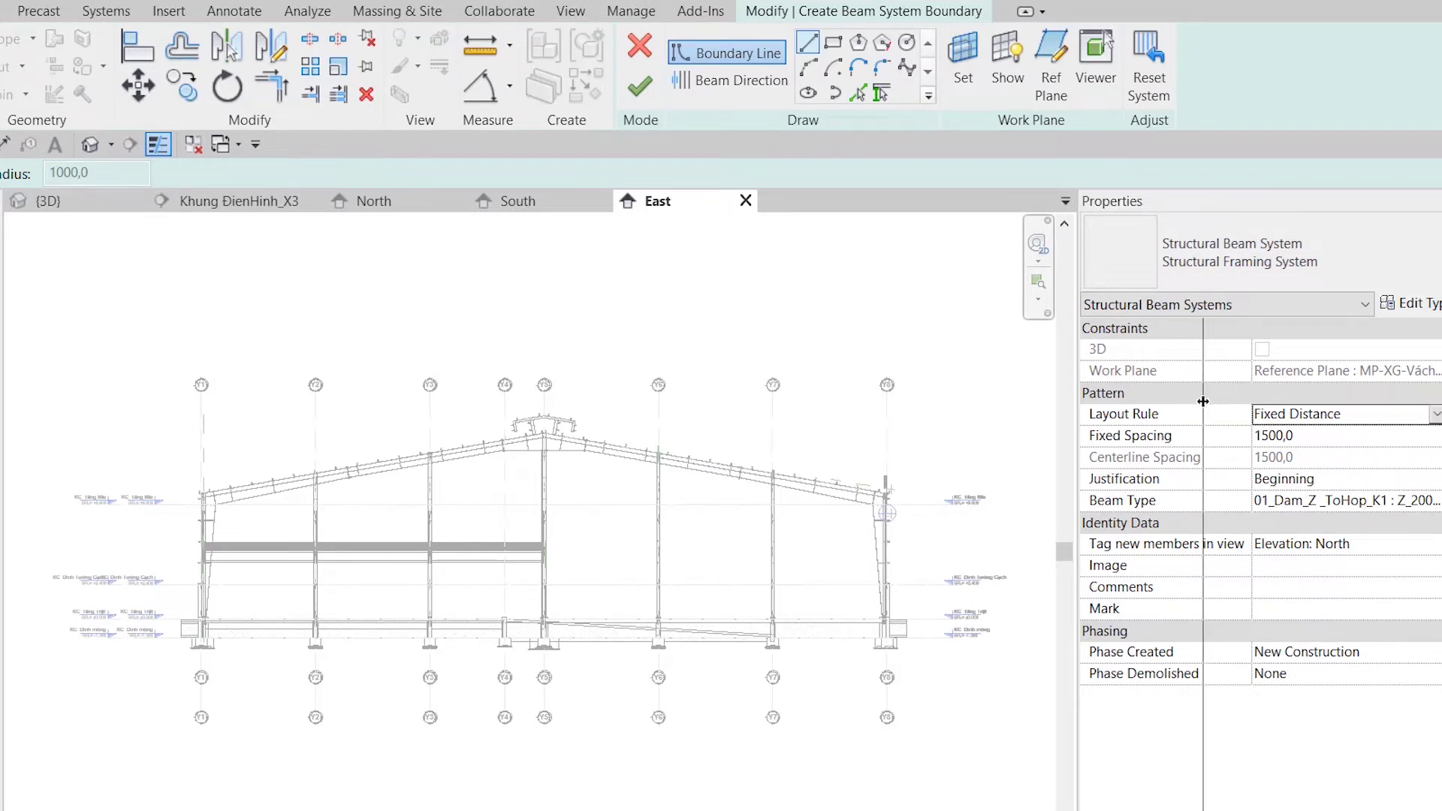
drag(1252, 403, 1186, 404)
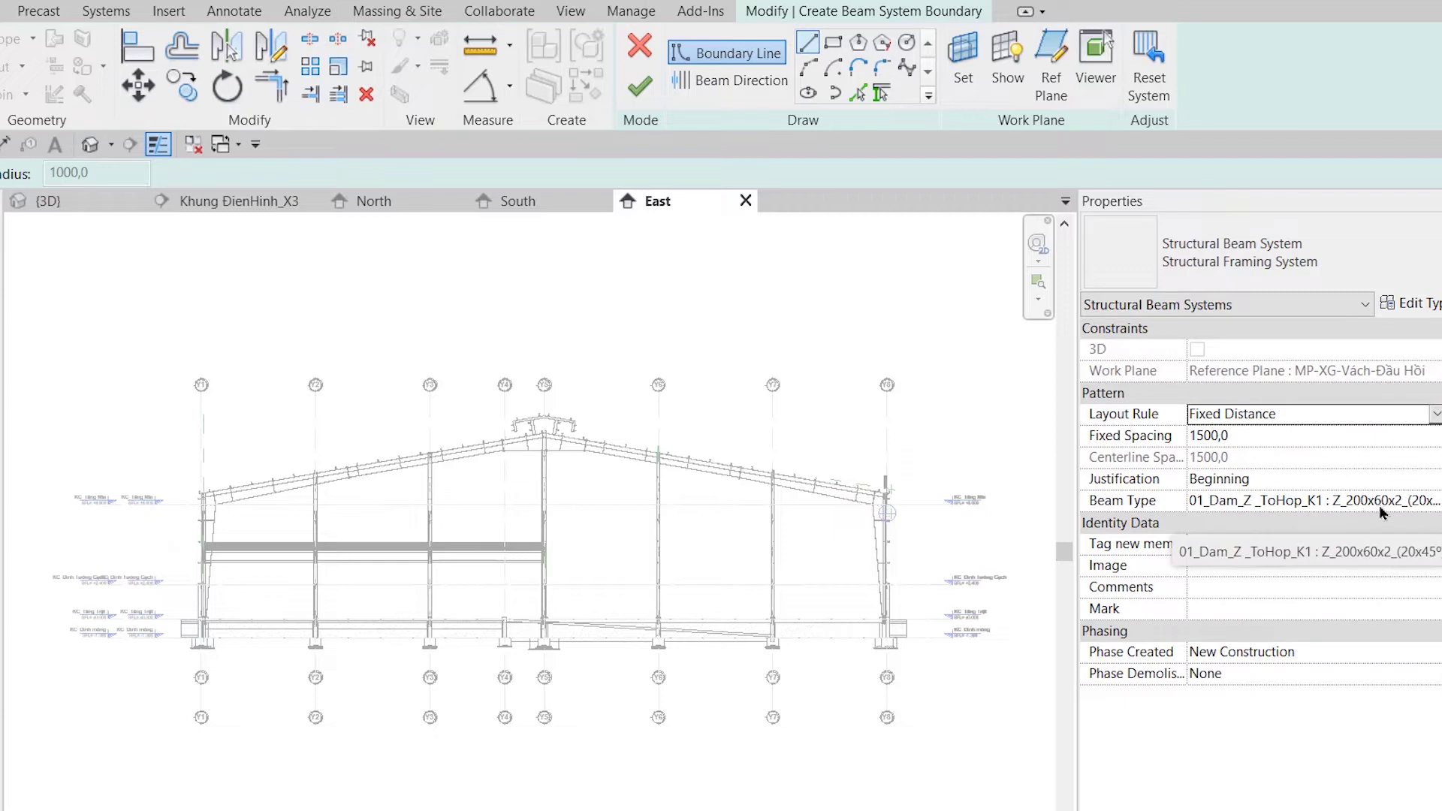
click(1350, 503)
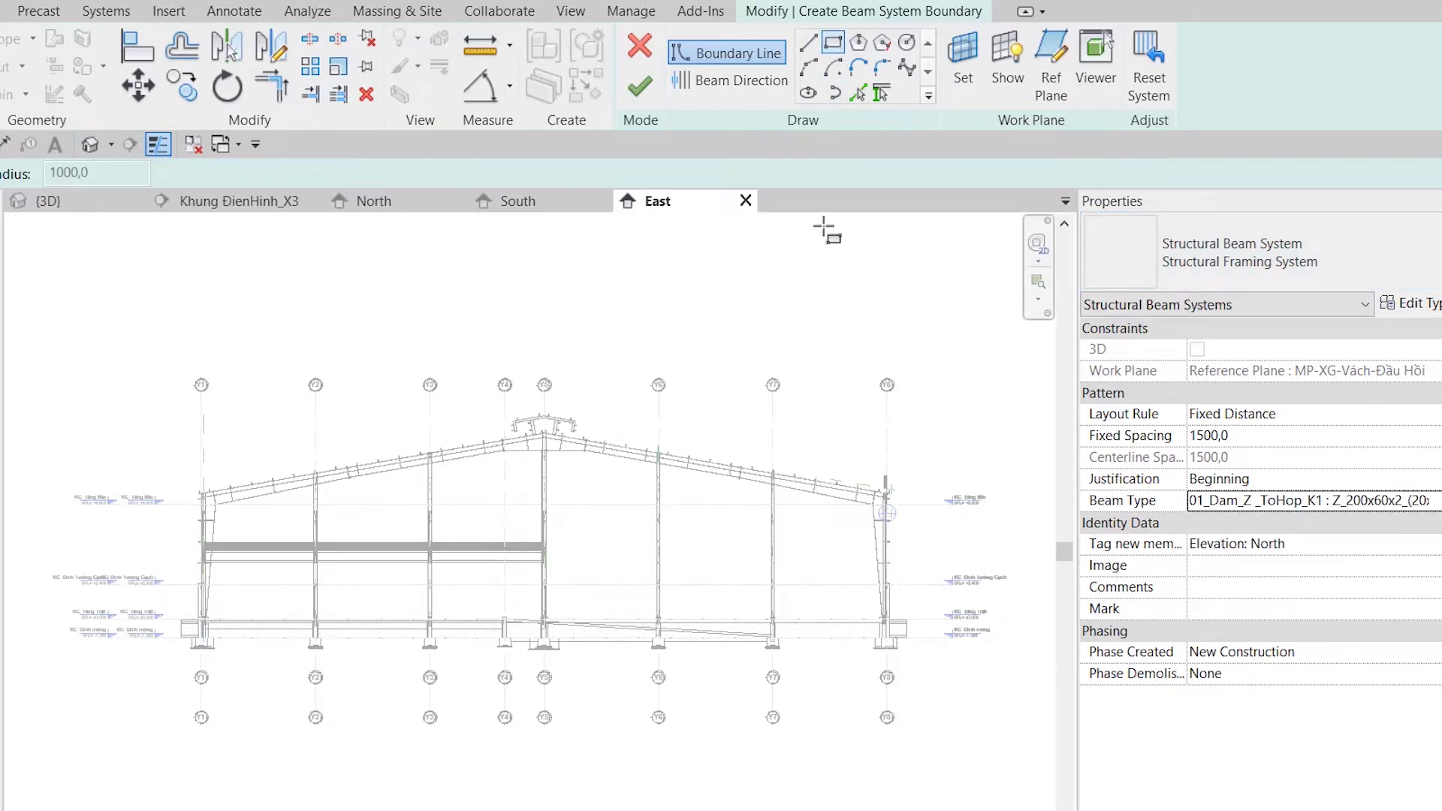
scroll(897, 525, up, 5)
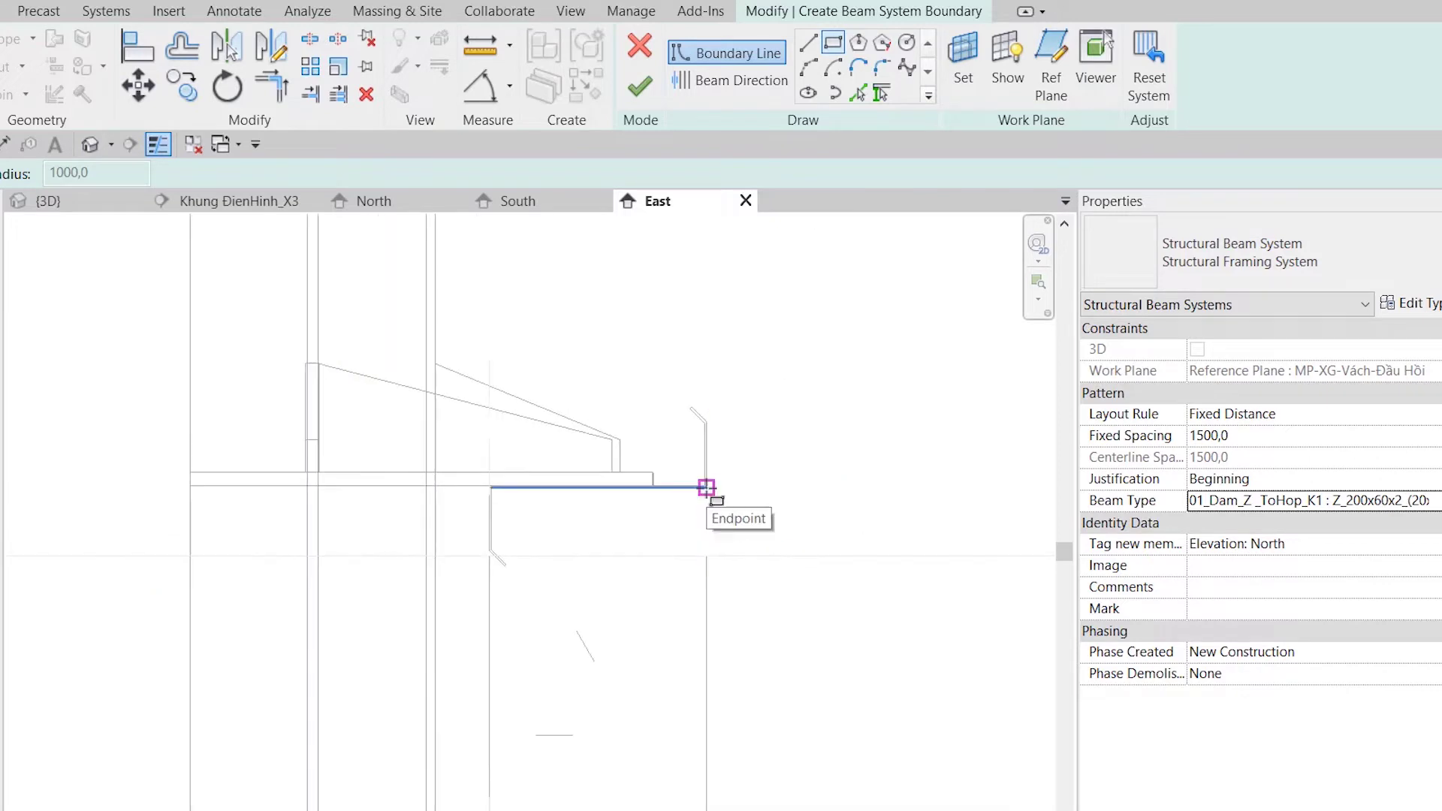
scroll(709, 492, up, 2)
scroll(734, 515, down, 2)
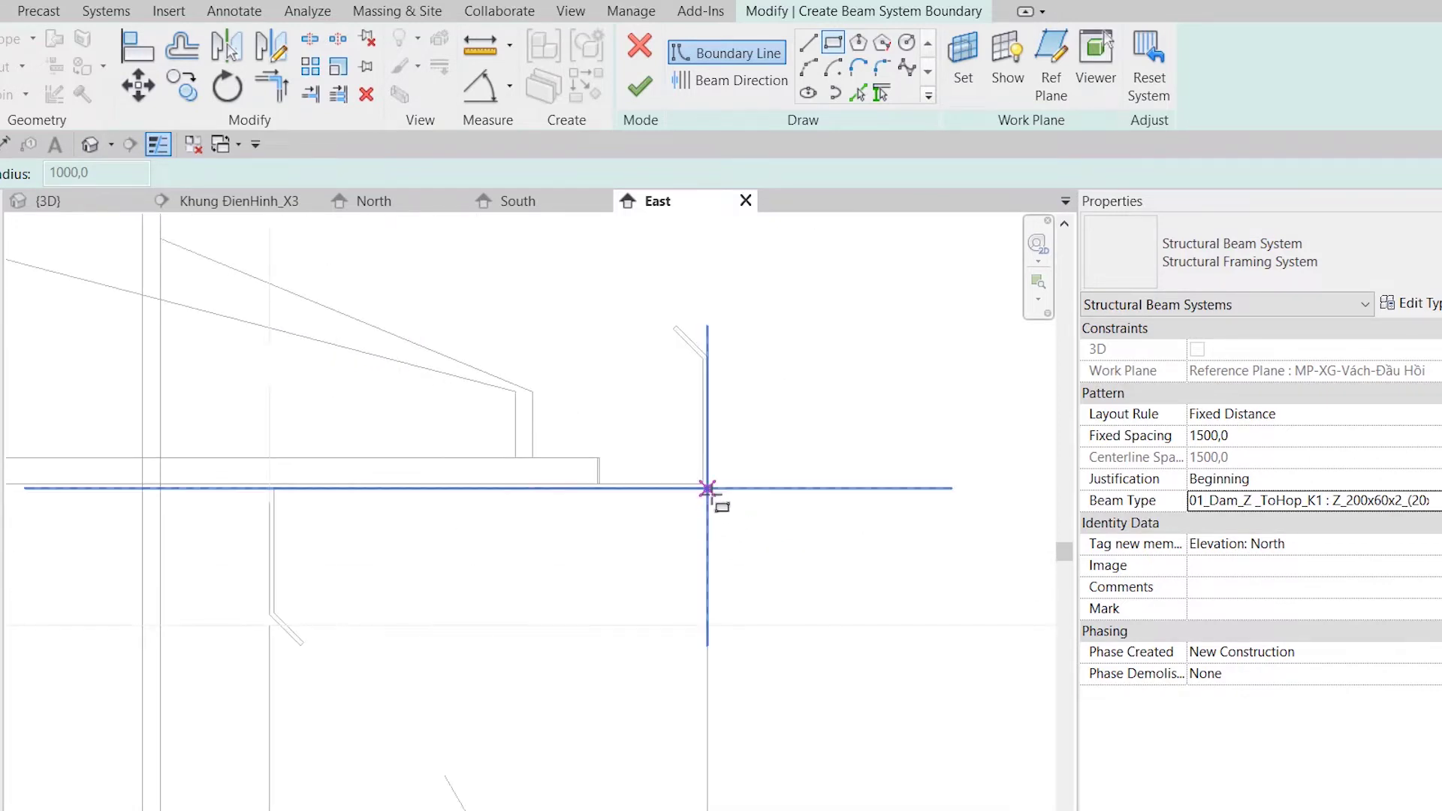
- Draw a rectangular boundary from the right eave to the left column
click(706, 488)
scroll(706, 488, up, 2)
scroll(526, 426, down, 2)
scroll(507, 413, down, 2)
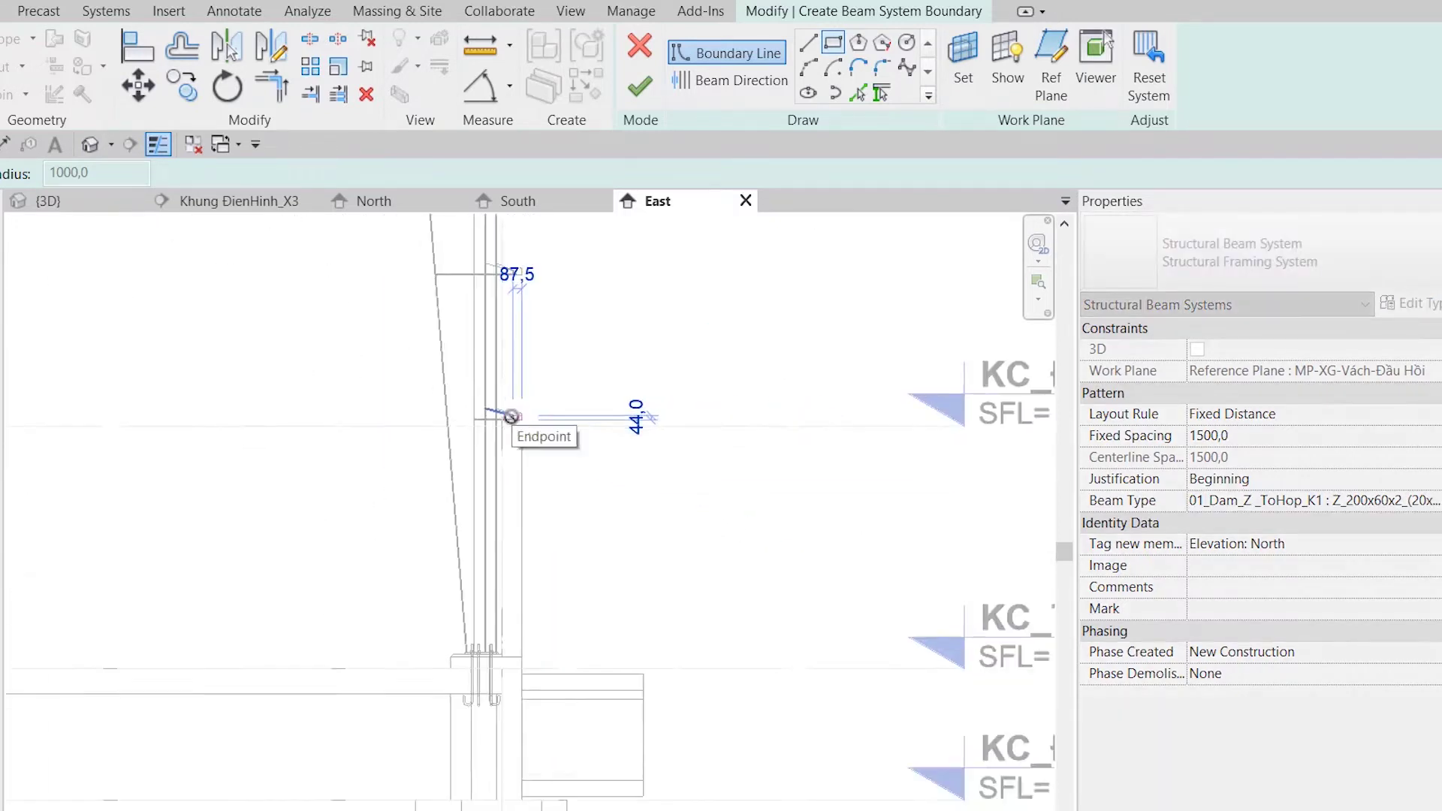
scroll(499, 412, down, 2)
scroll(501, 495, down, 3)
scroll(498, 498, up, 1)
scroll(476, 489, up, 3)
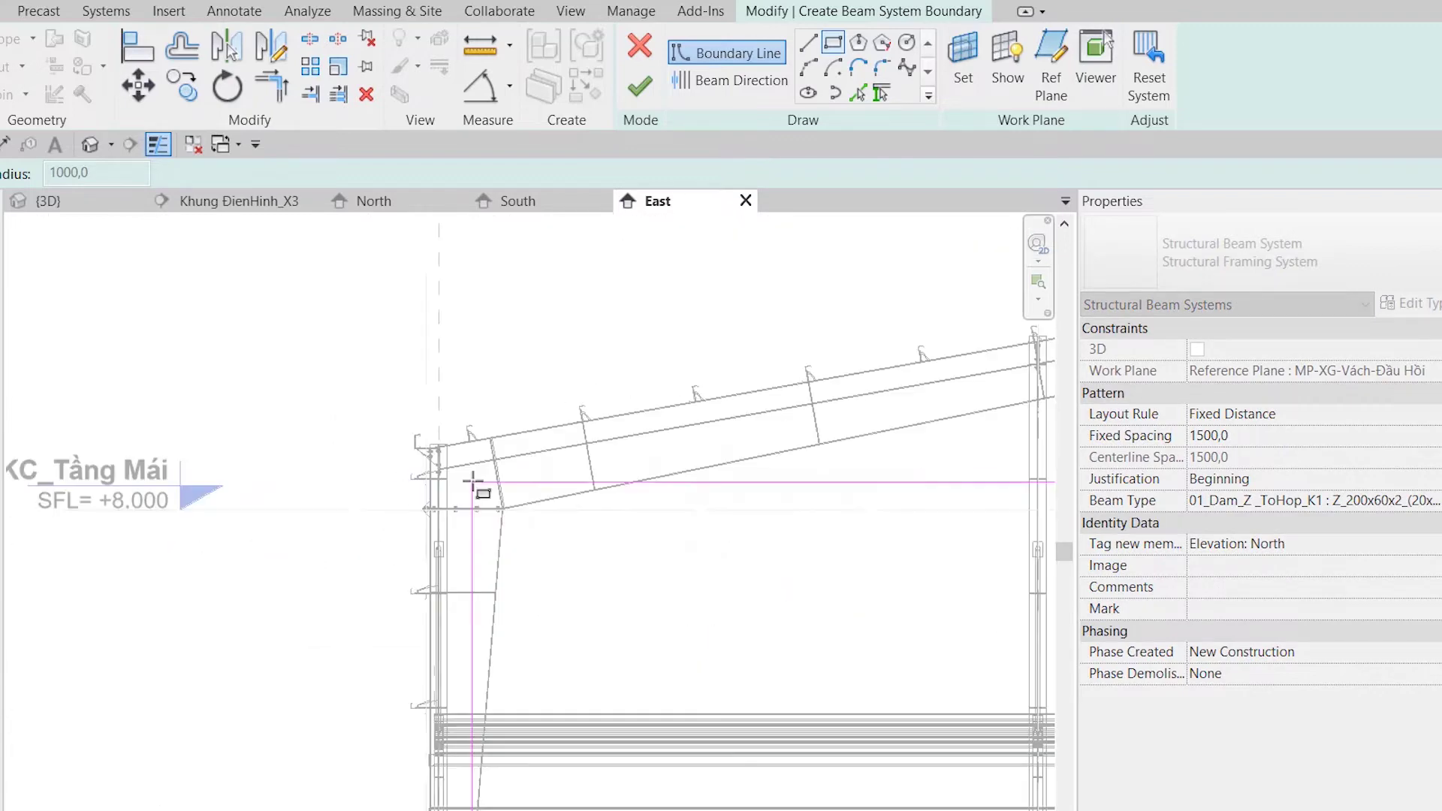
scroll(409, 476, up, 2)
scroll(379, 517, up, 2)
click(376, 538)
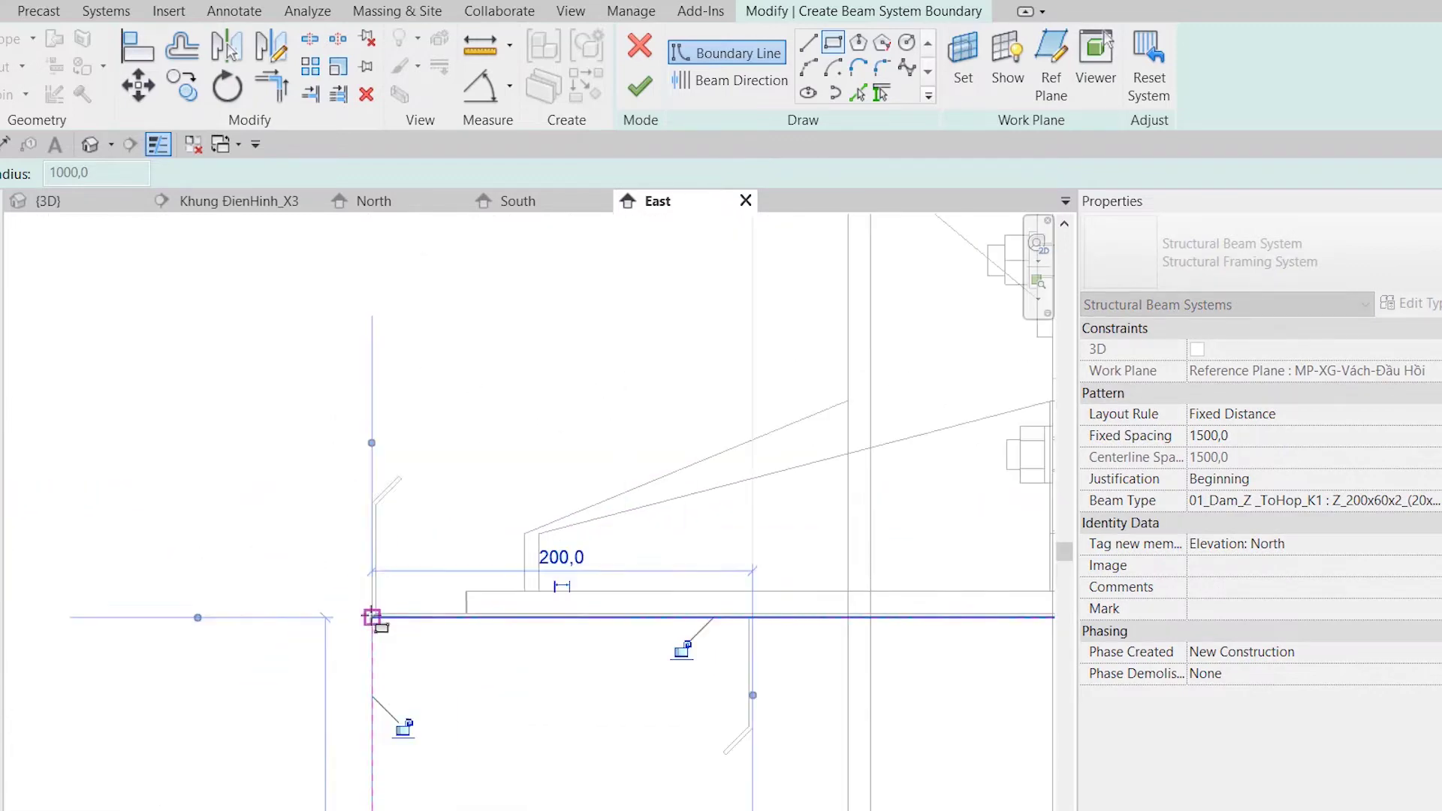
key(Escape)
- Lower the top boundary line below the column top and finish the 1500-spaced girt system
scroll(398, 509, down, 2)
scroll(398, 510, down, 2)
middle_drag(651, 550, 889, 563)
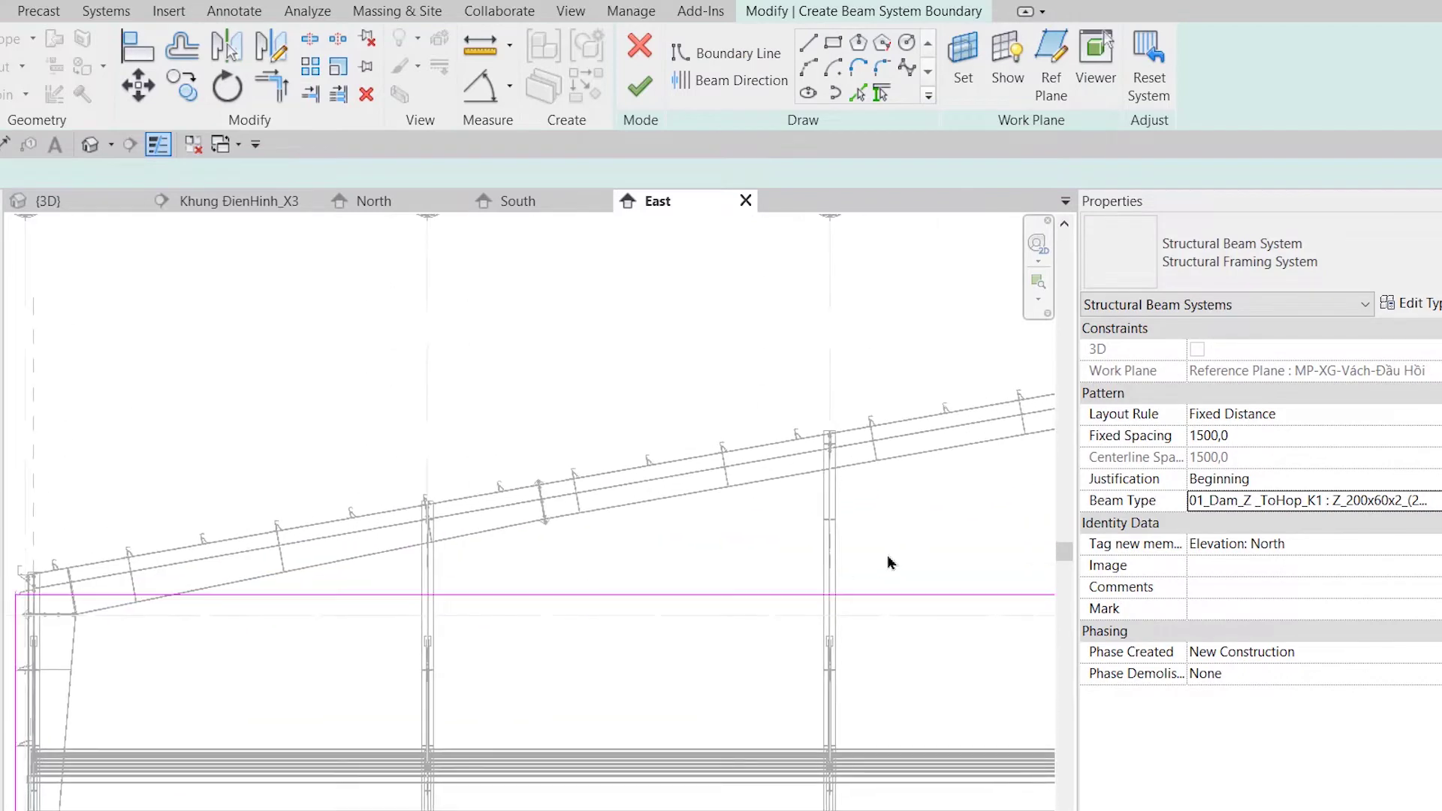
scroll(662, 562, up, 2)
scroll(751, 499, up, 3)
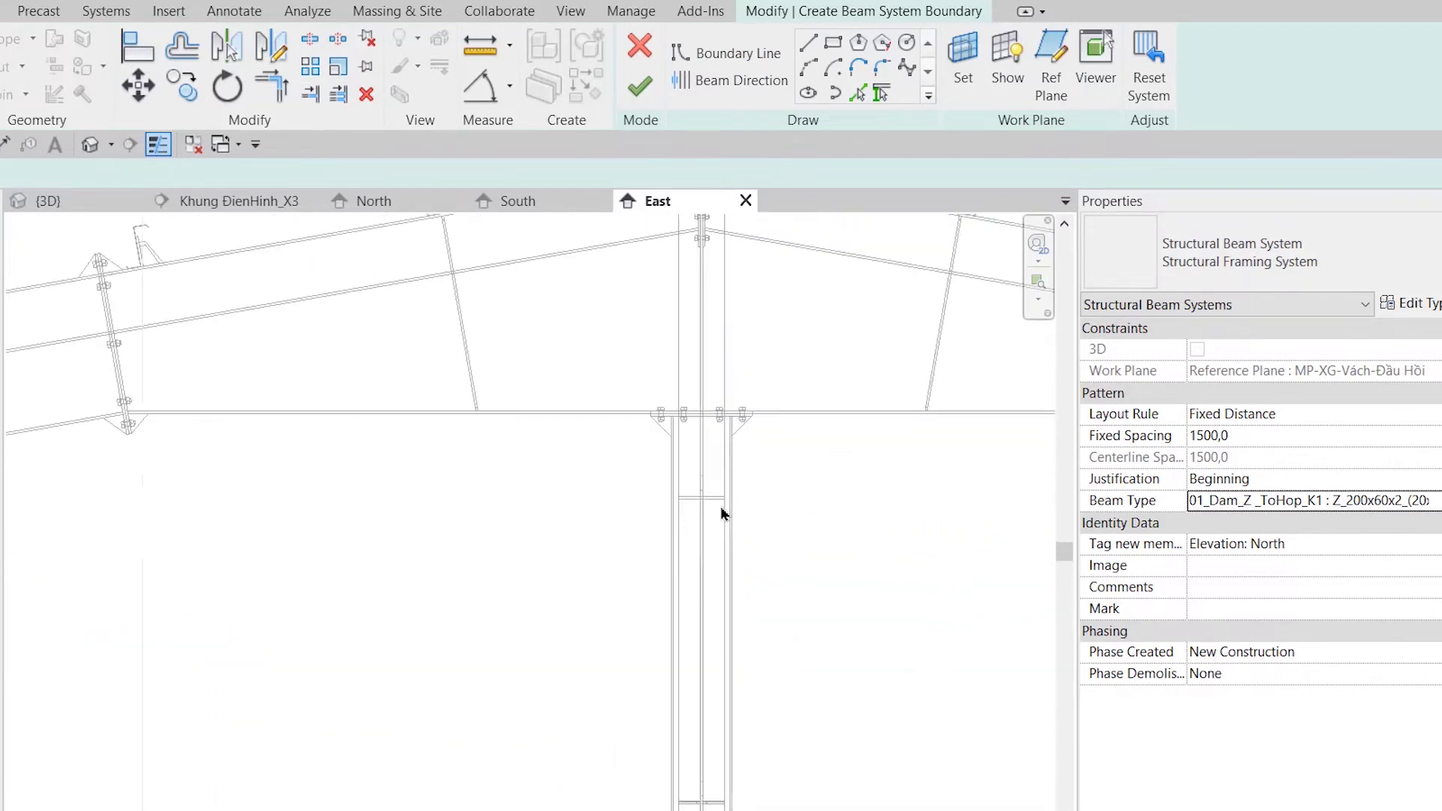
scroll(717, 538, down, 2)
scroll(710, 503, down, 2)
click(797, 526)
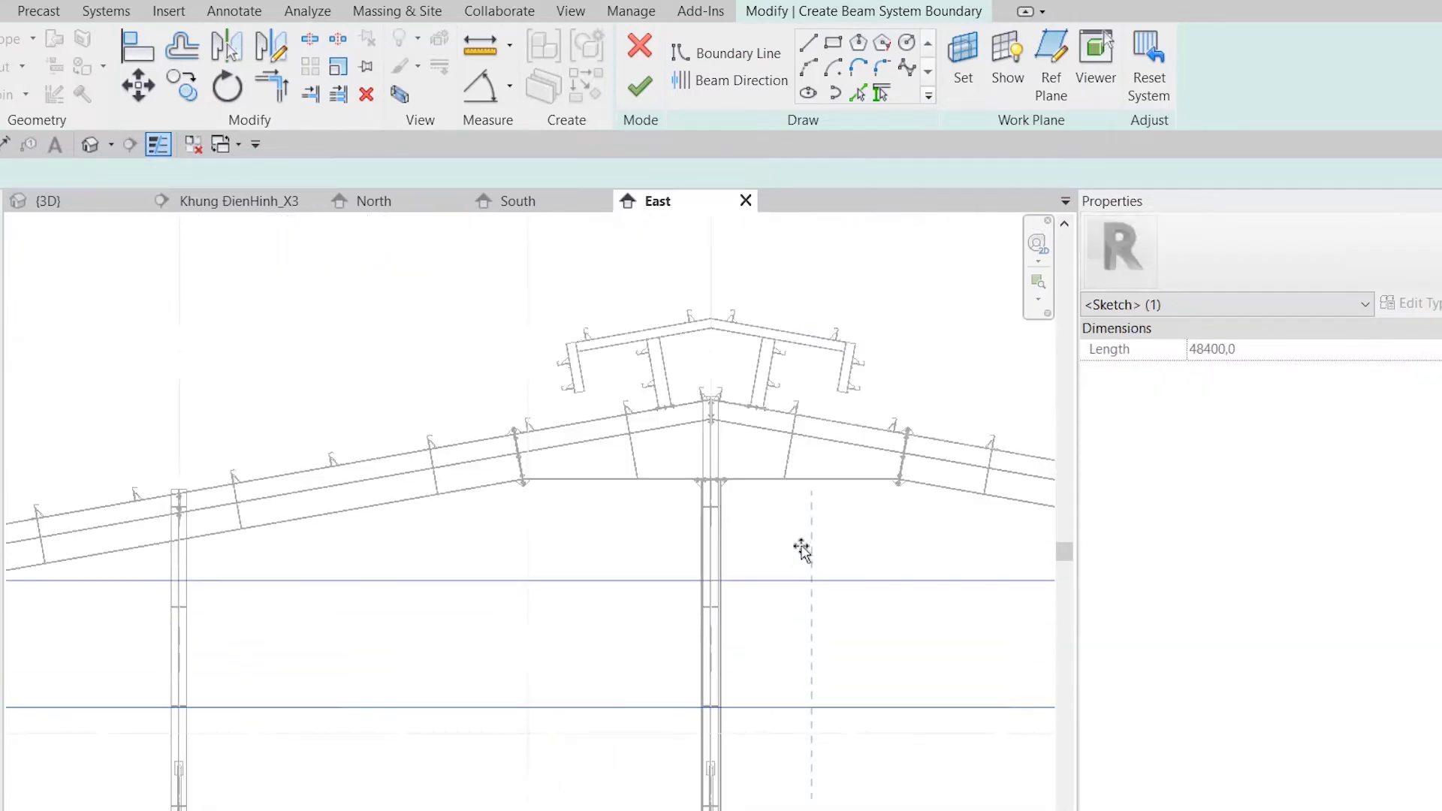
scroll(714, 526, up, 5)
drag(759, 522, 765, 569)
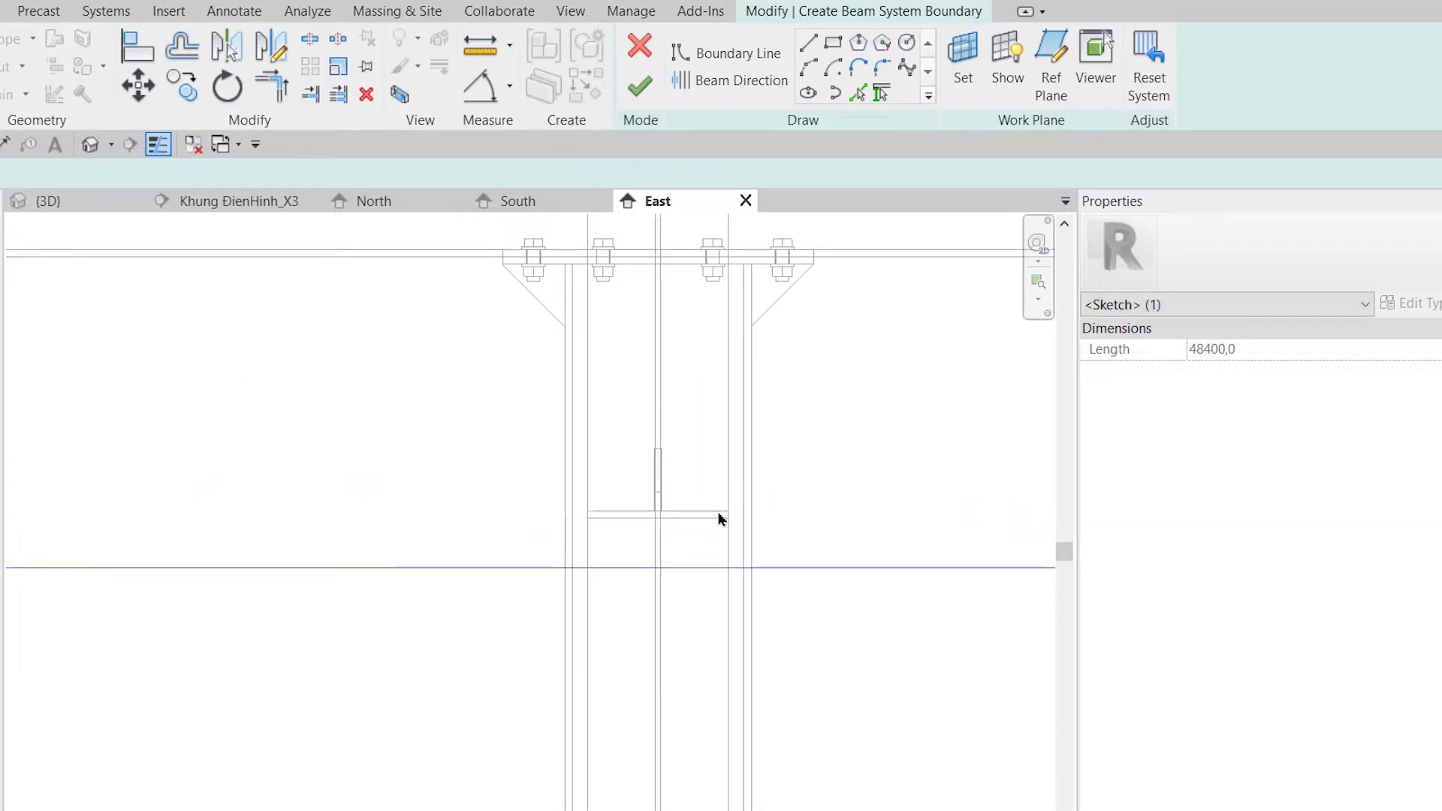
key(Escape)
scroll(724, 586, down, 3)
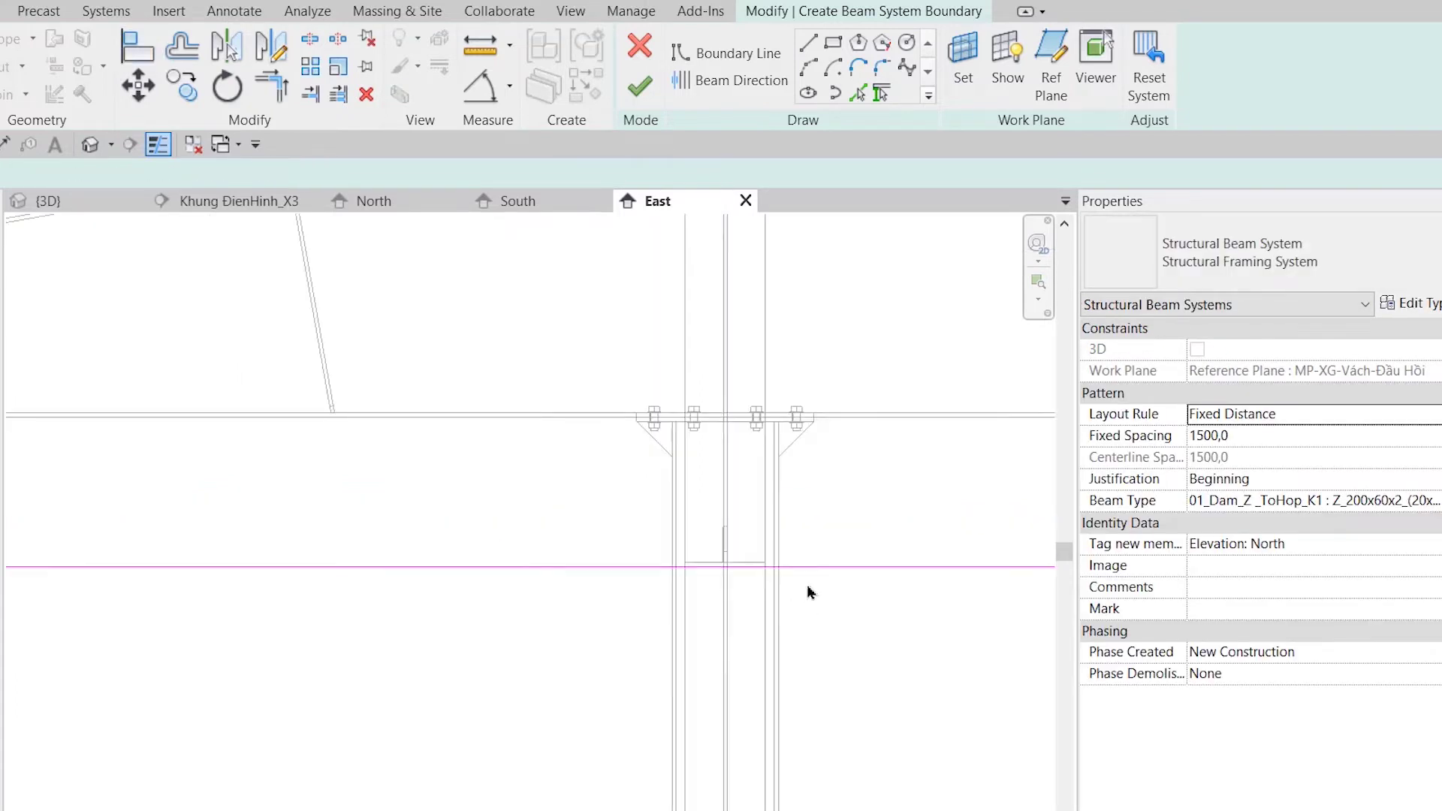
click(639, 87)
- Reopen the East gable girt boundary and lower its bottom line
scroll(753, 400, down, 5)
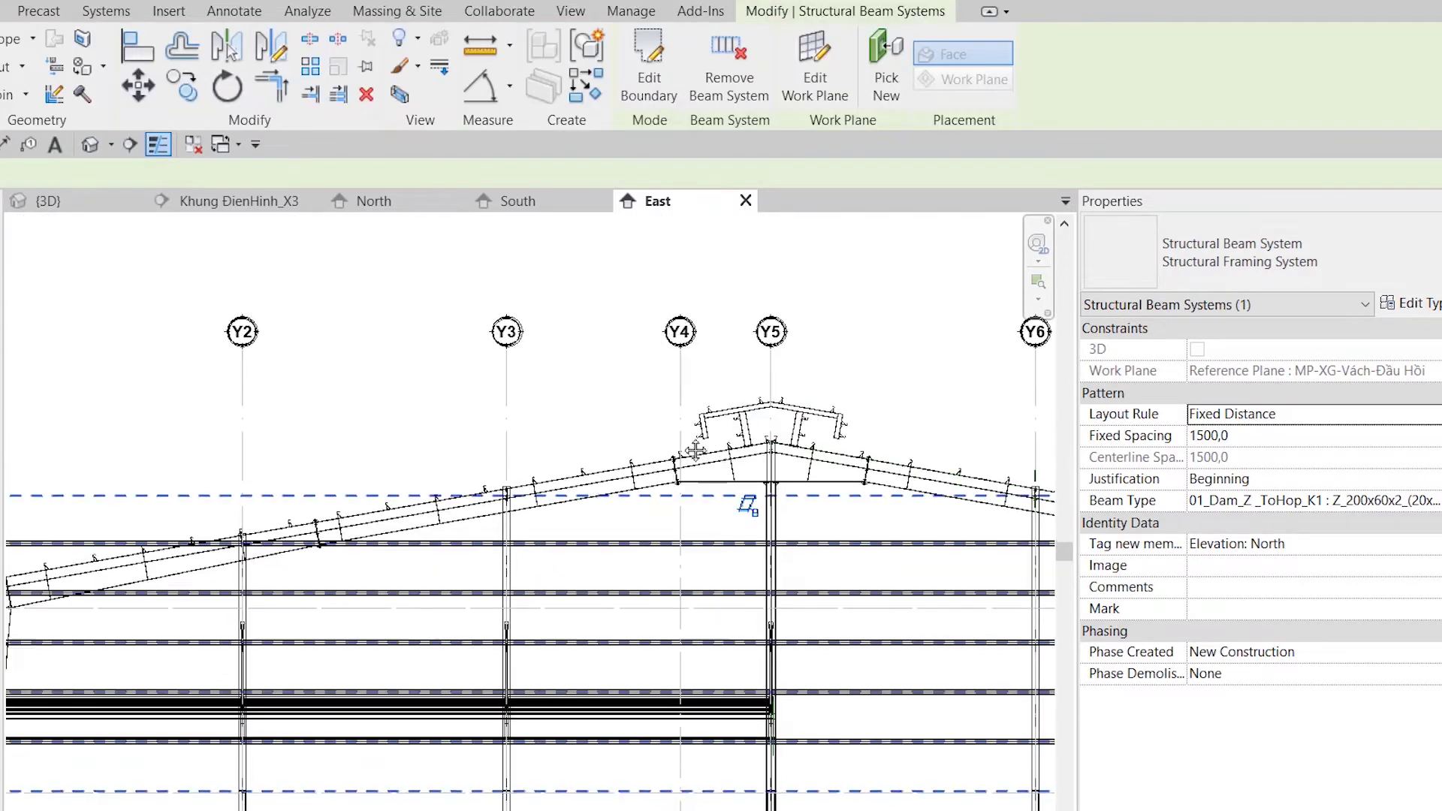
mouse_move(833, 561)
middle_down()
mouse_move(727, 553)
mouse_move(743, 550)
middle_up()
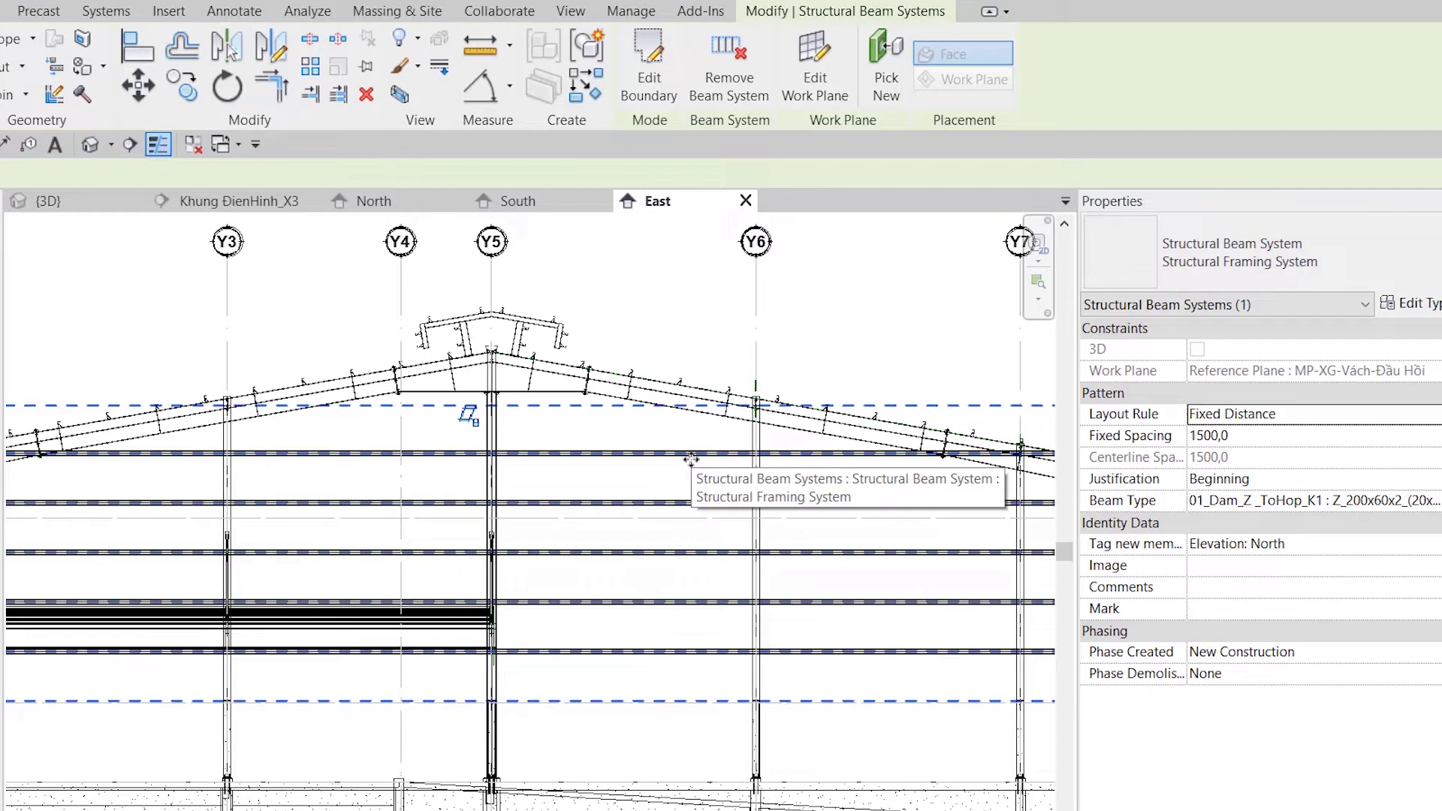
scroll(682, 545, down, 1)
scroll(682, 541, down, 1)
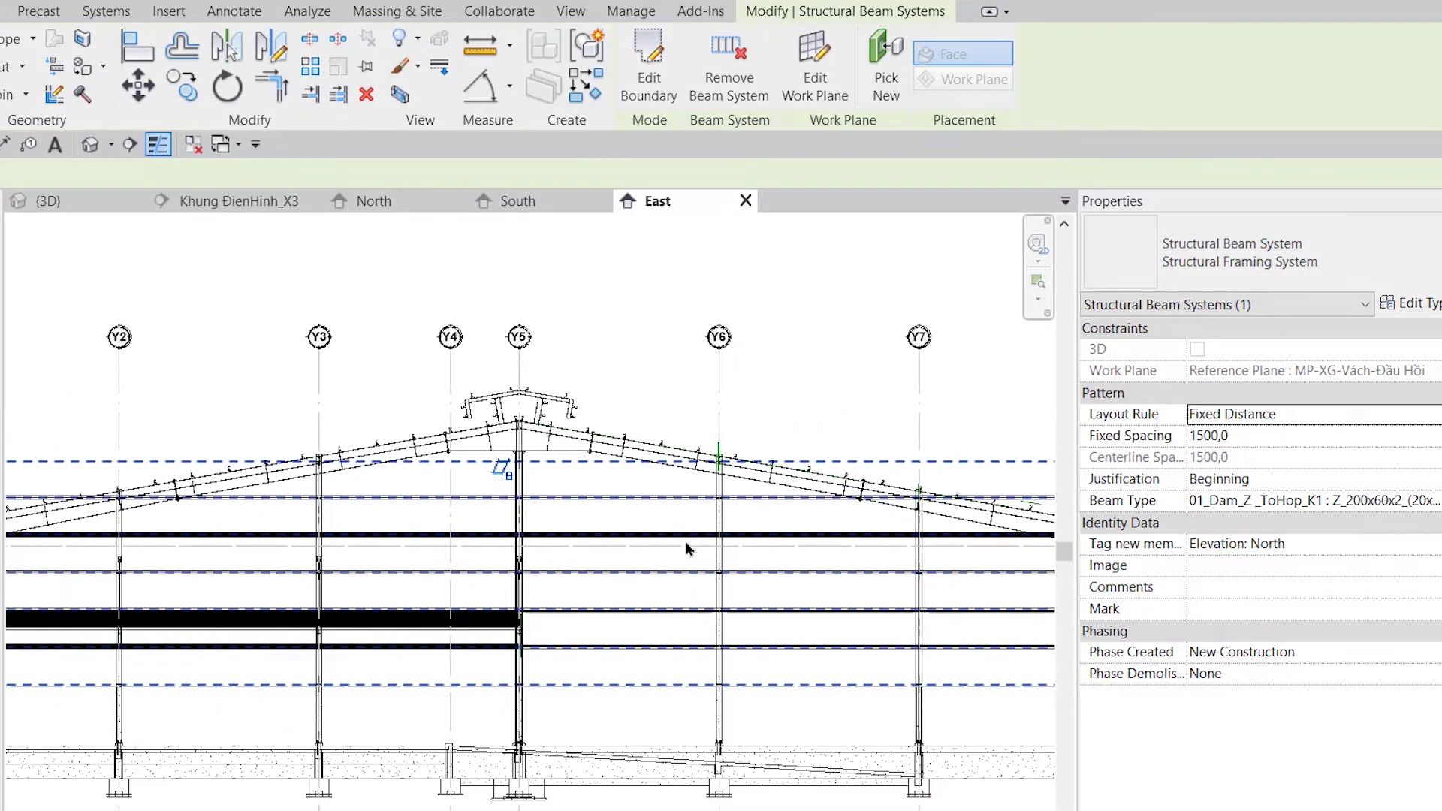
scroll(522, 565, down, 1)
middle_drag(523, 565, 325, 579)
click(647, 75)
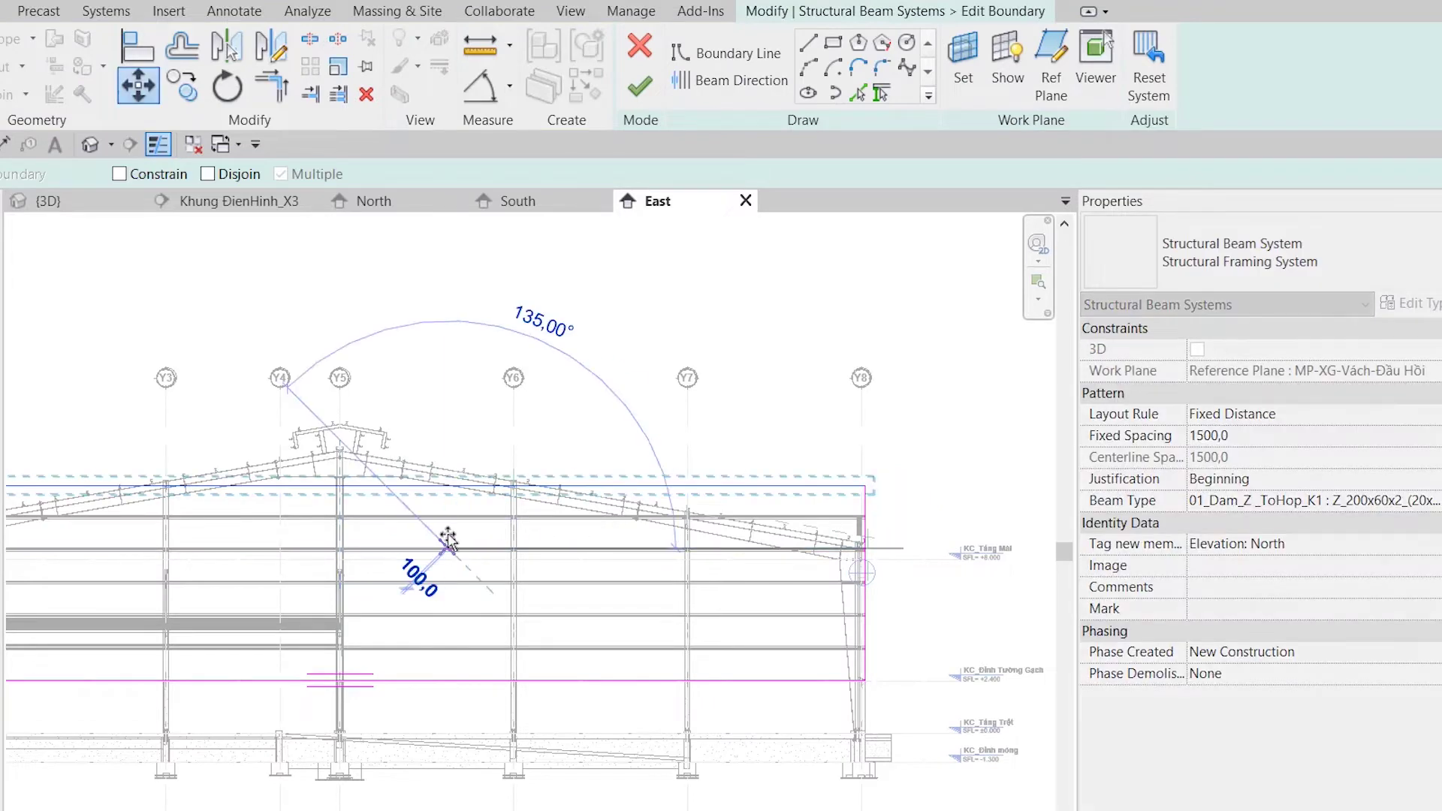
click(537, 687)
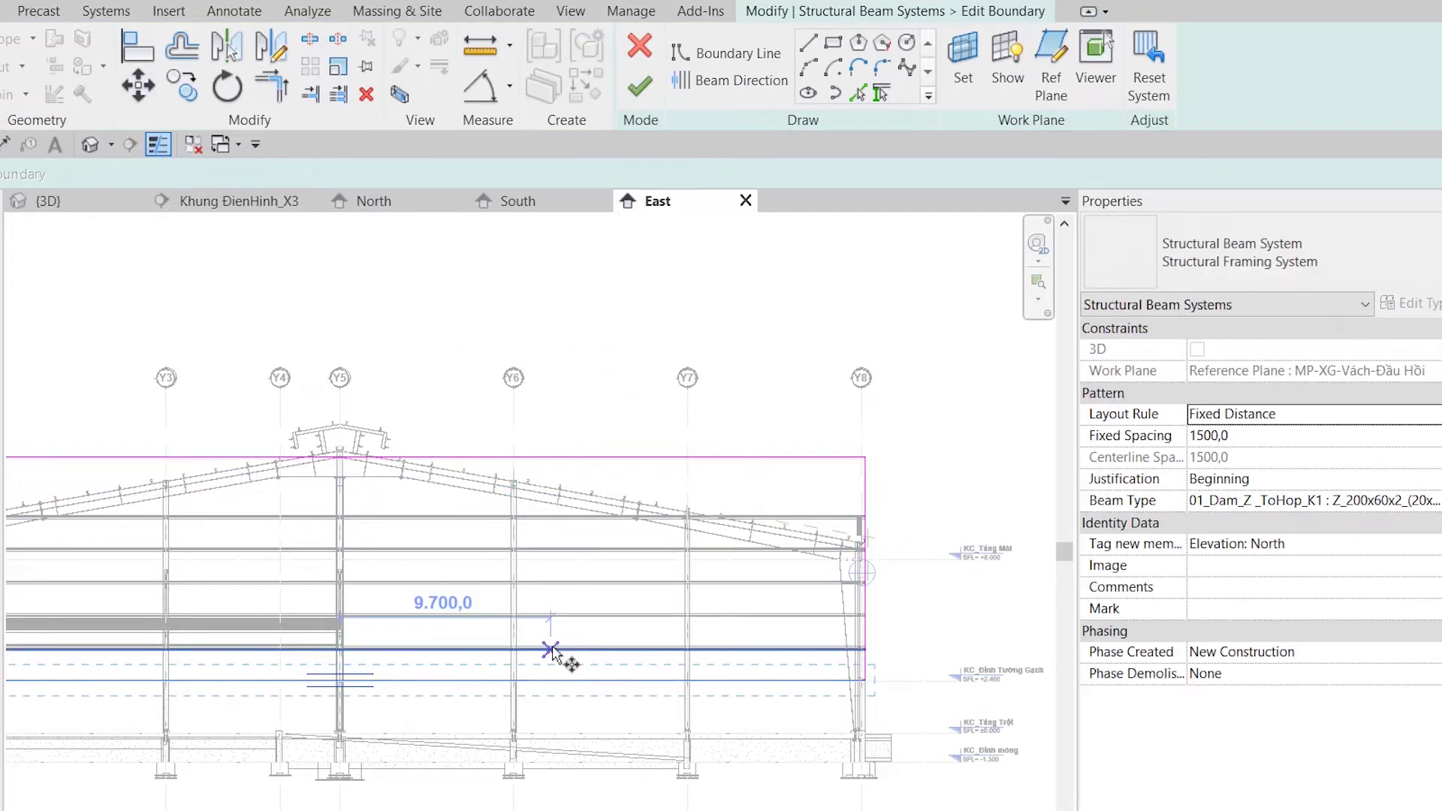
drag(538, 688, 556, 714)
- Reset the girt span direction and finish the beam system
key(Escape)
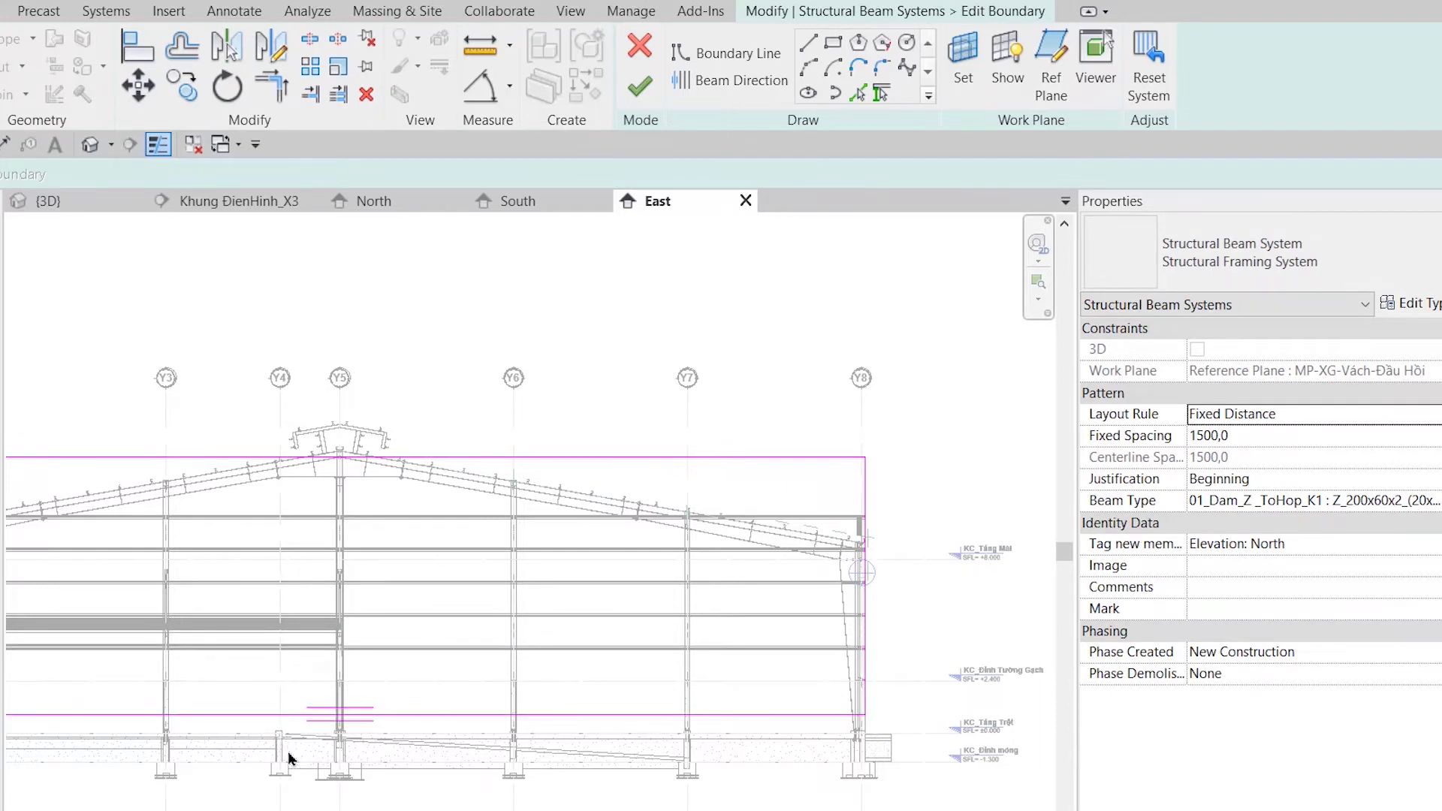
click(717, 83)
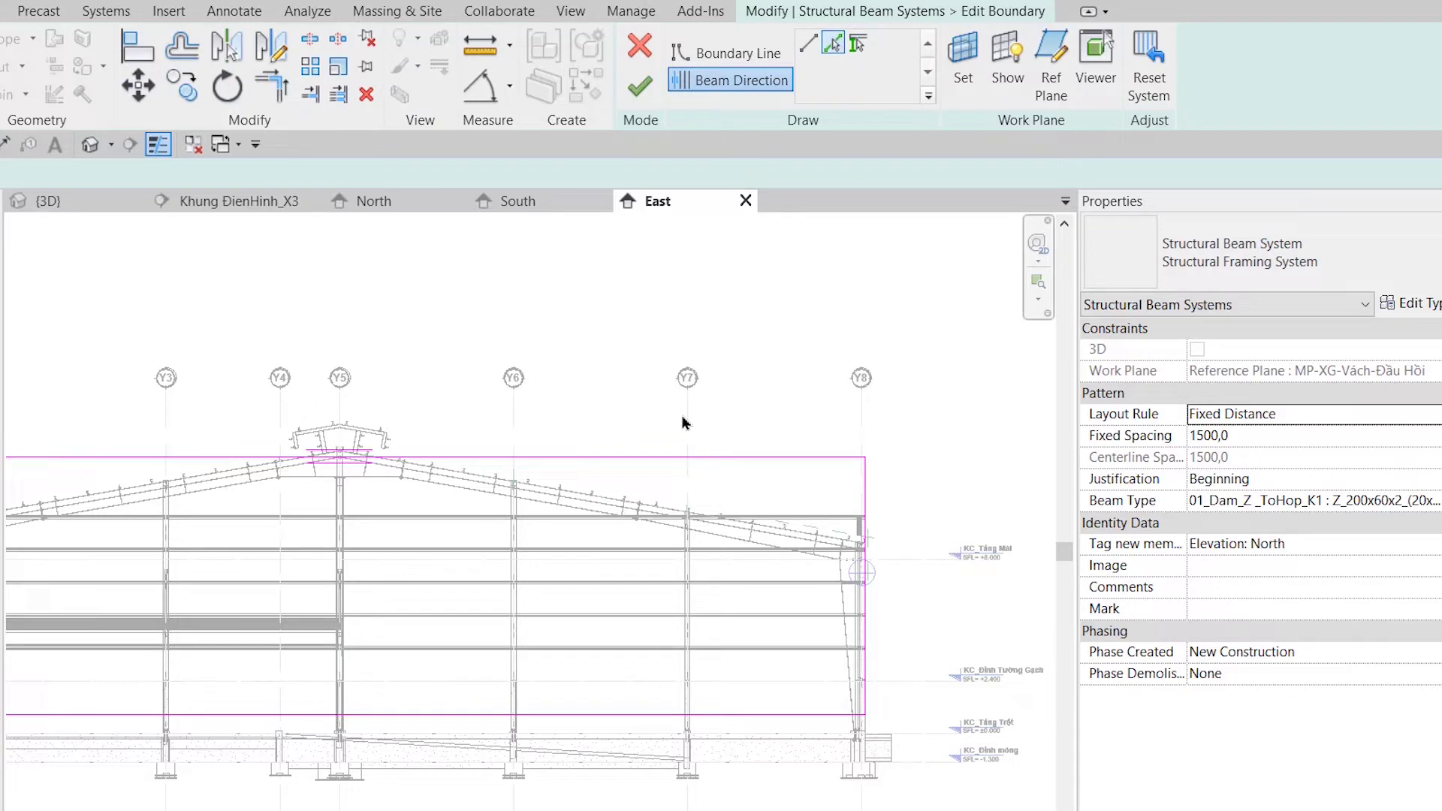
click(638, 86)
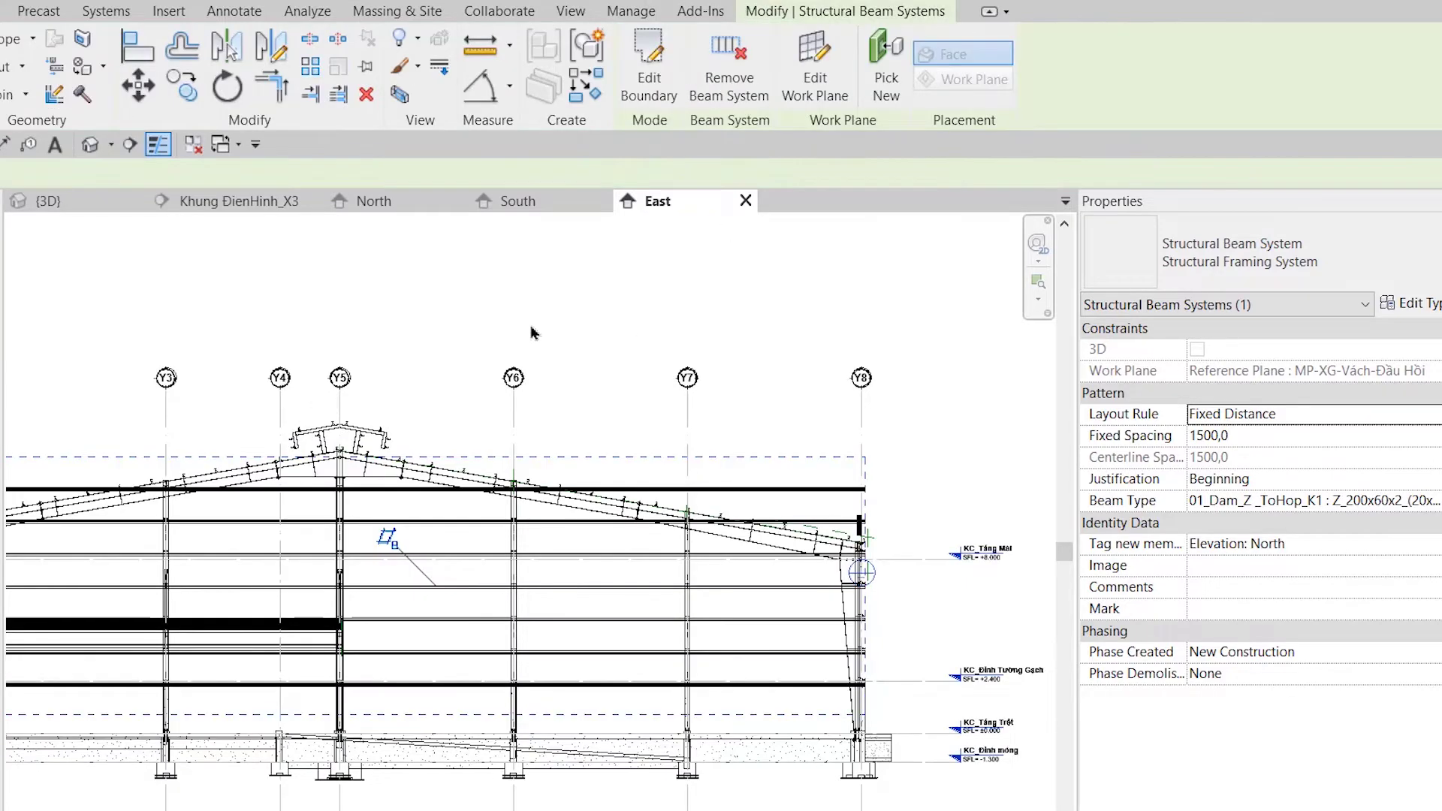
- On the South elevation, move the reference plane and girt beside the column to a new position
click(531, 203)
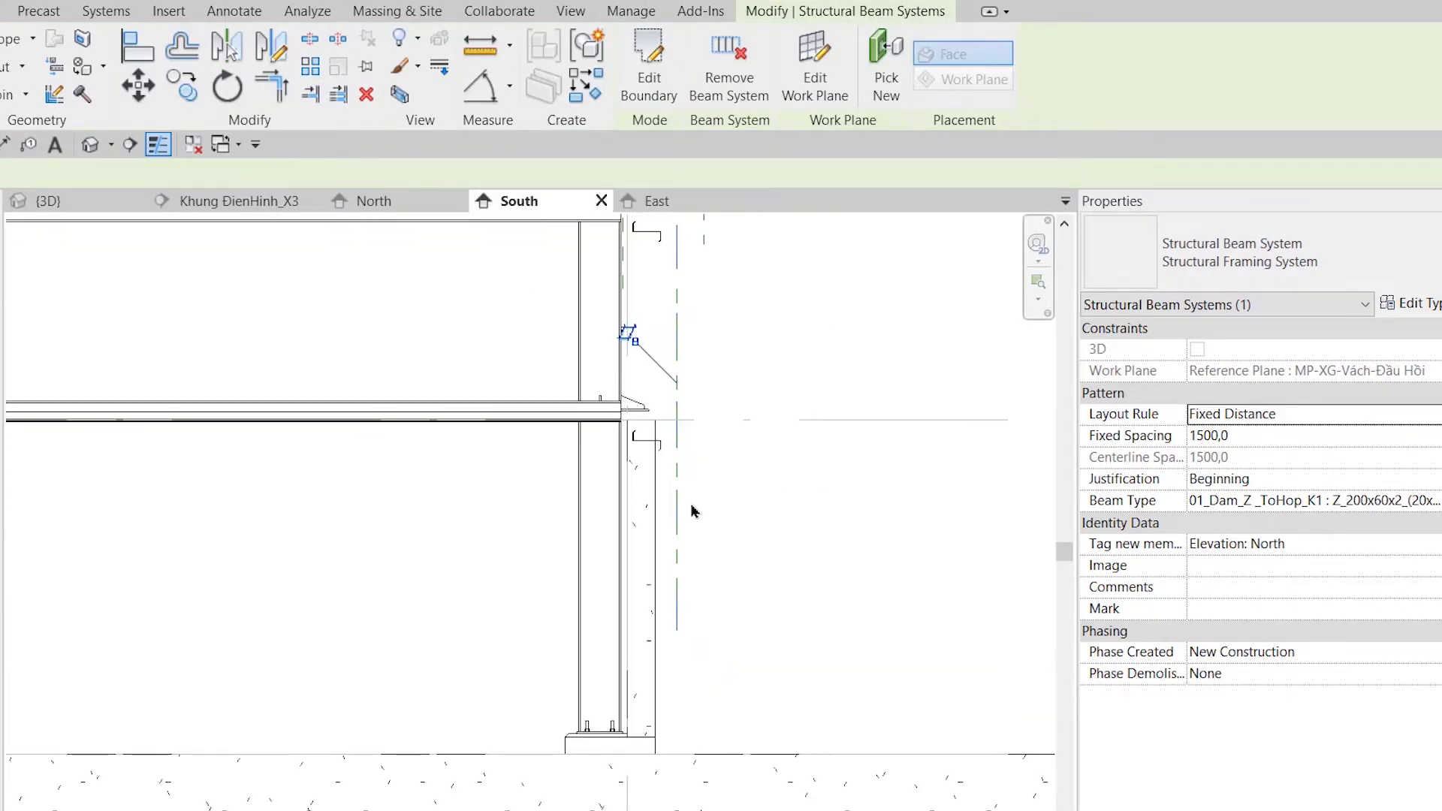
click(668, 539)
scroll(735, 597, down, 2)
mouse_move(751, 674)
middle_down()
mouse_move(723, 647)
mouse_move(713, 678)
middle_up()
ctrl+click(598, 406)
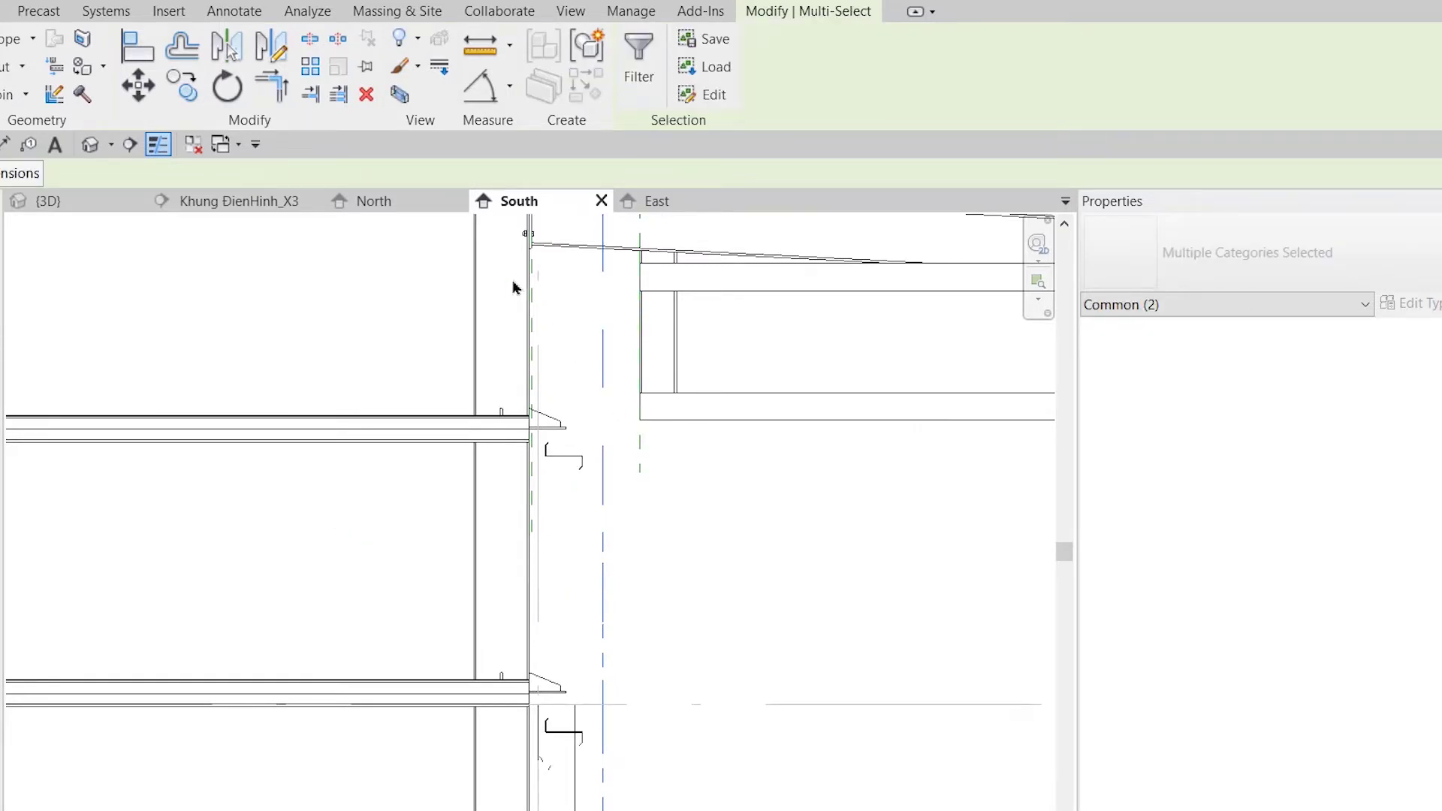
click(138, 85)
scroll(526, 676, up, 5)
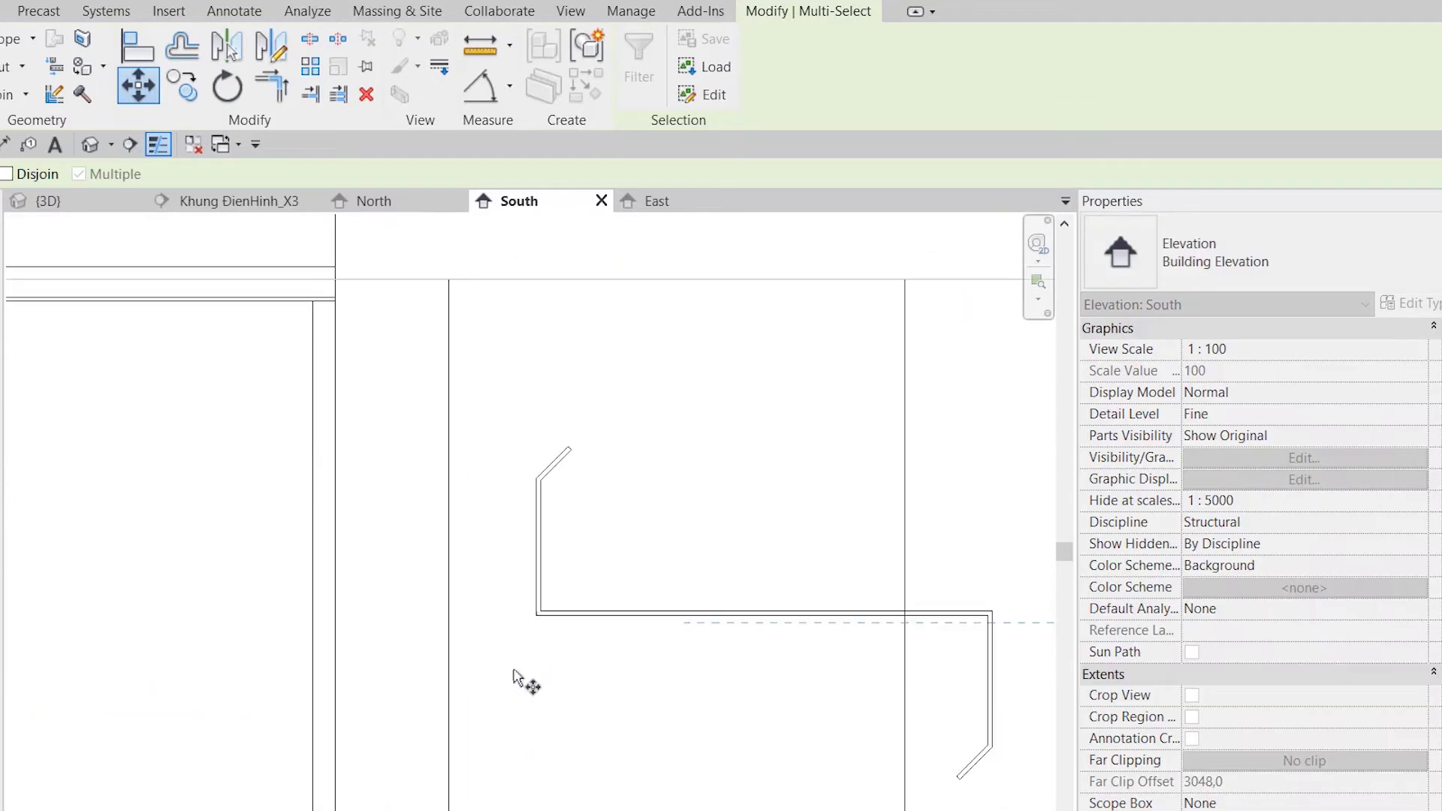
click(537, 612)
click(451, 618)
scroll(515, 656, down, 3)
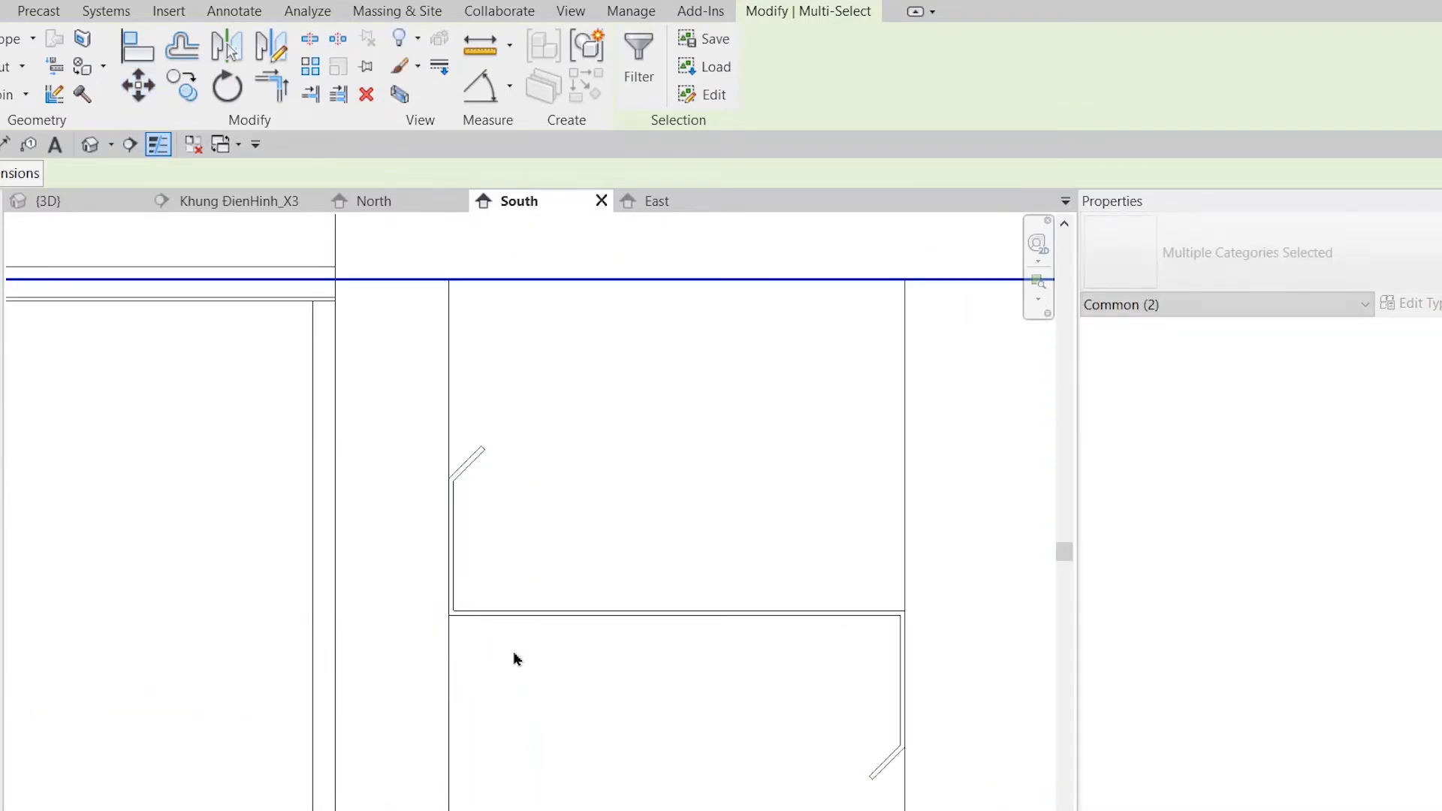
scroll(511, 668, down, 3)
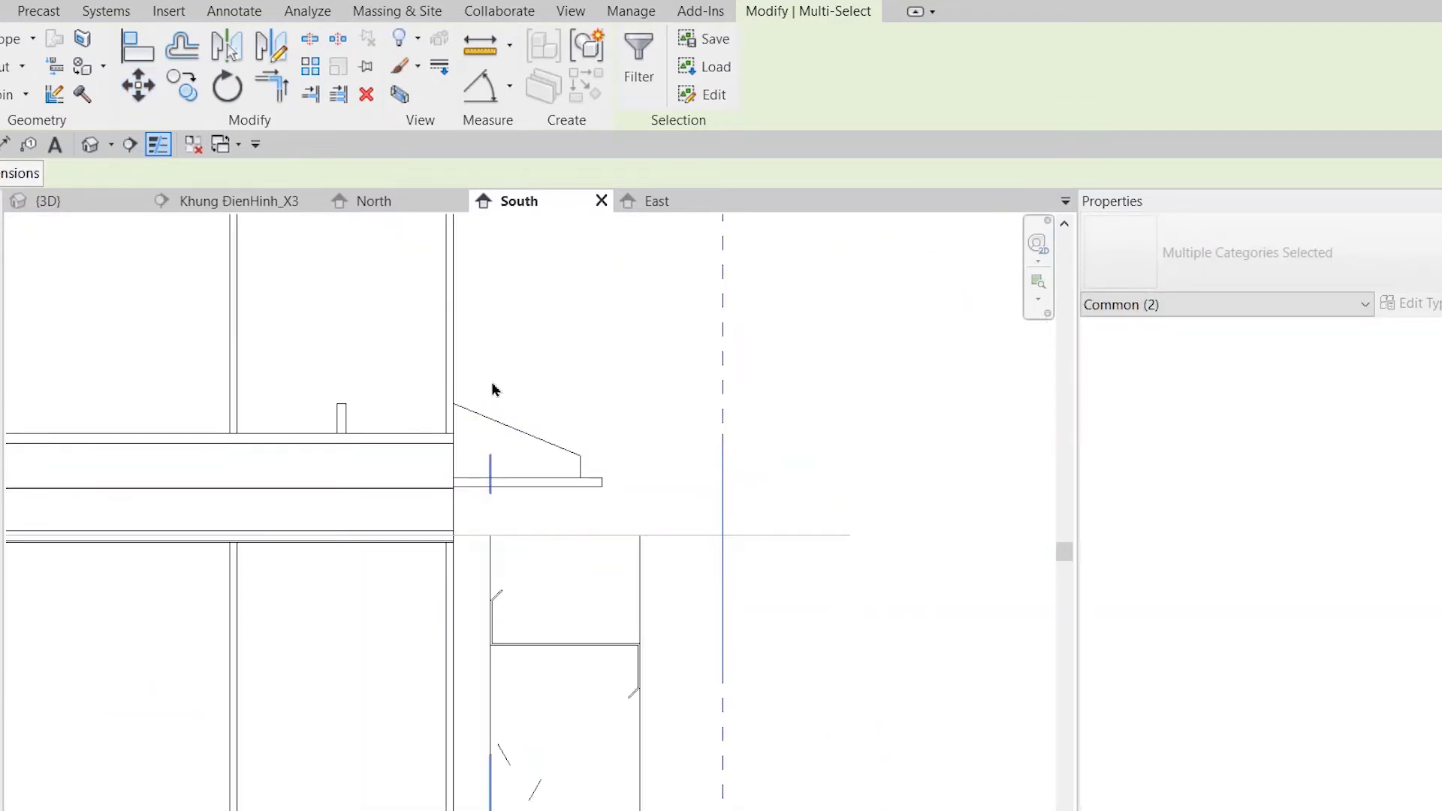
key(Escape)
- Start moving the girt beam system from its corner, cancel, and reselect it
scroll(657, 627, down, 2)
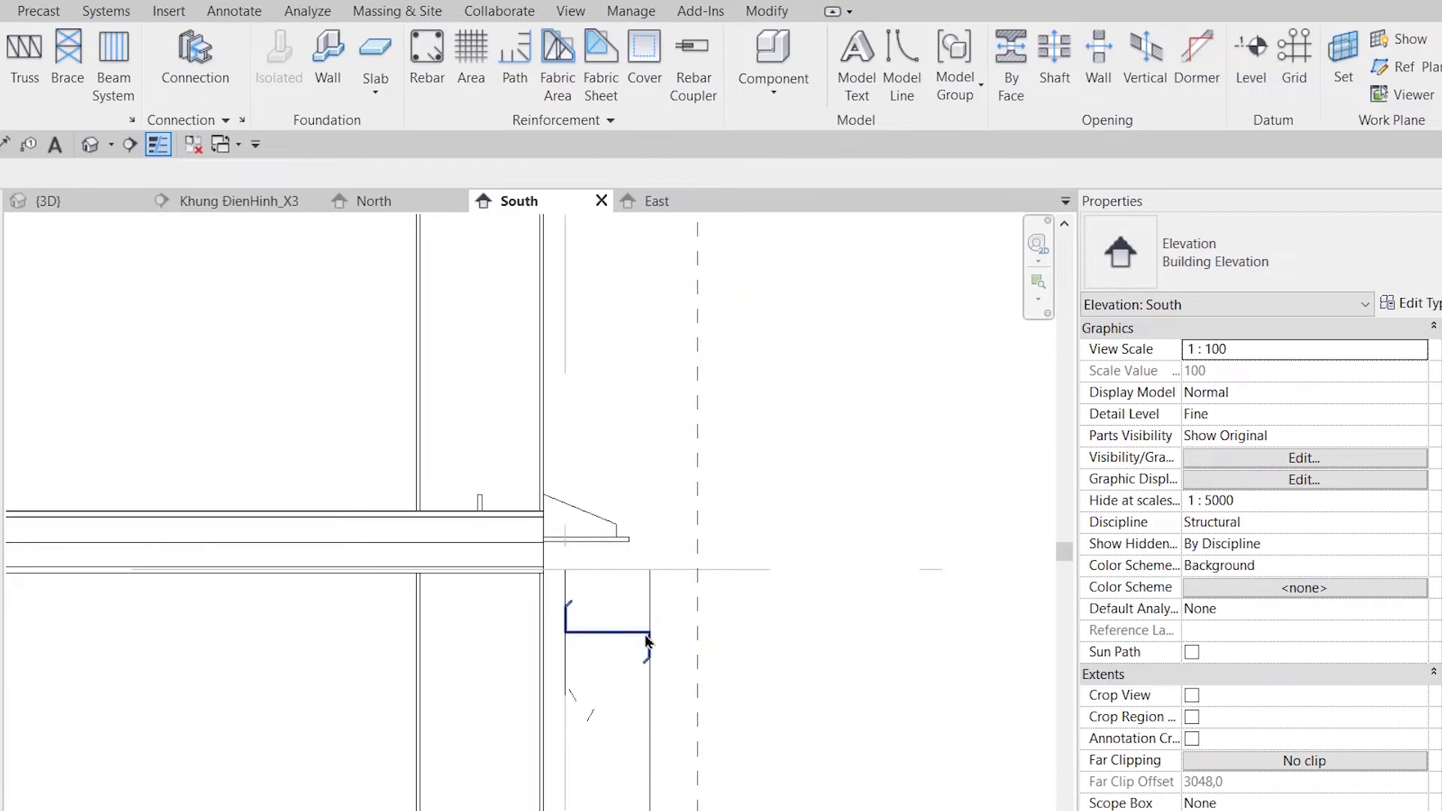
scroll(646, 646, down, 2)
click(660, 406)
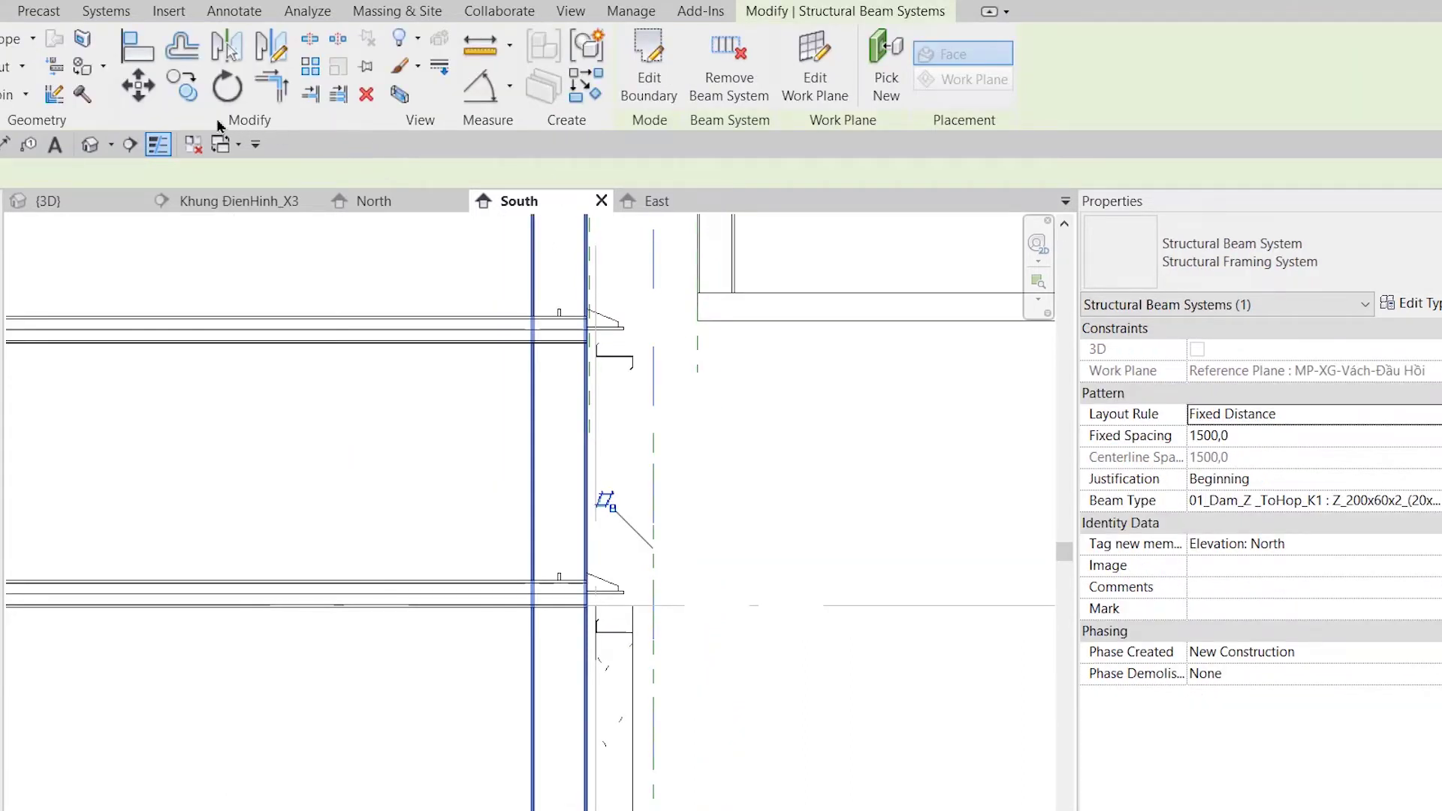
click(138, 85)
middle_drag(678, 411, 596, 492)
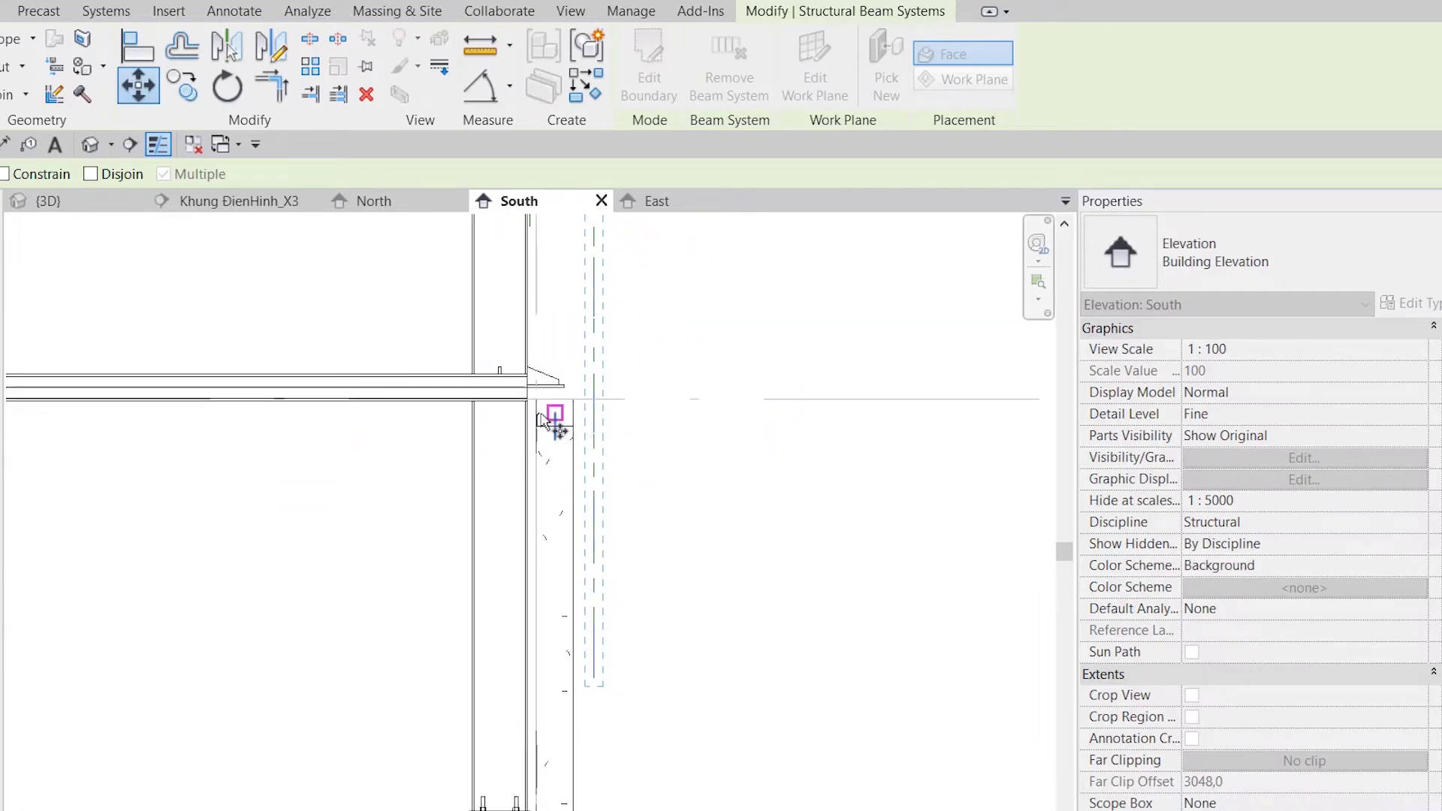
click(537, 415)
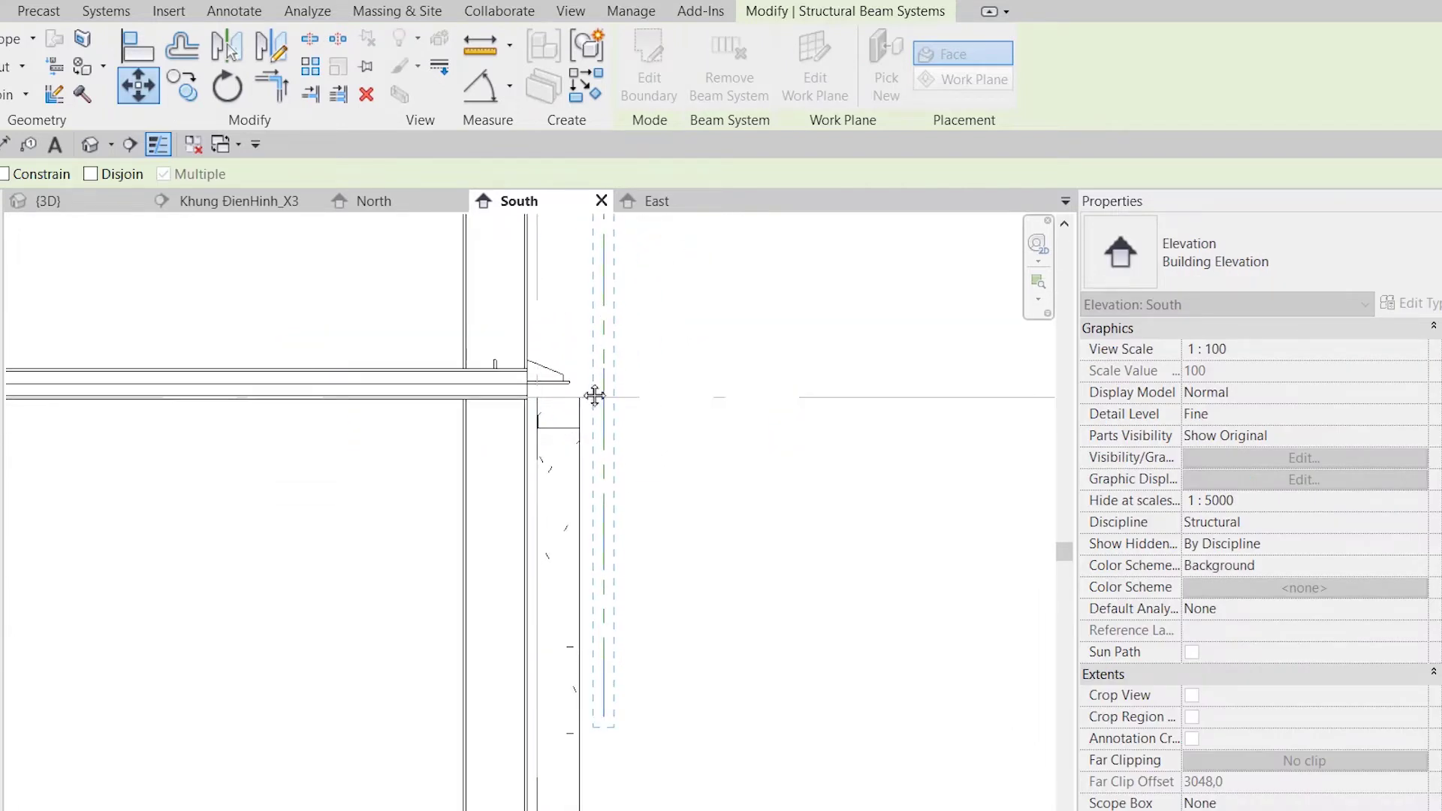
middle_drag(592, 396, 548, 508)
scroll(670, 539, up, 2)
scroll(531, 579, up, 2)
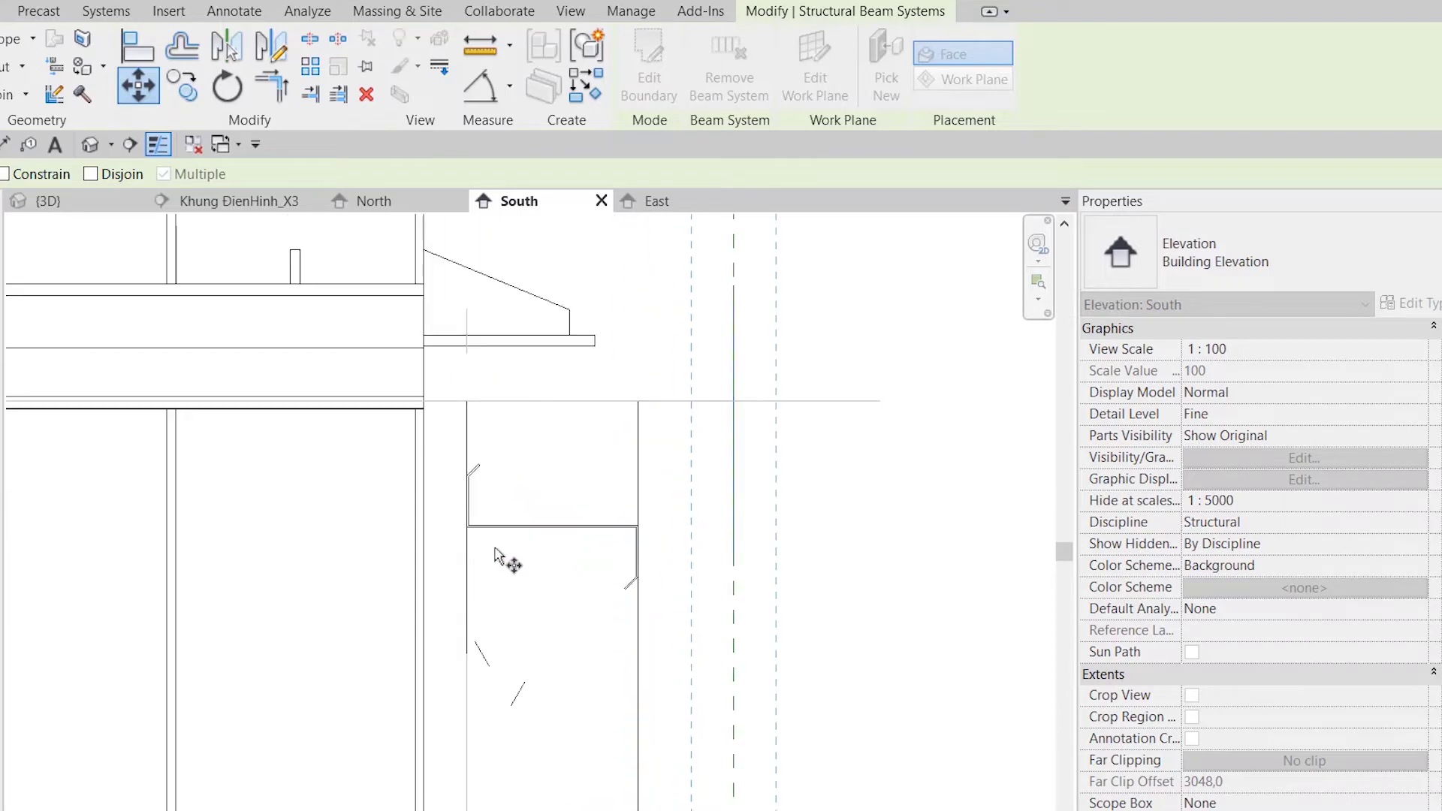
scroll(796, 593, down, 1)
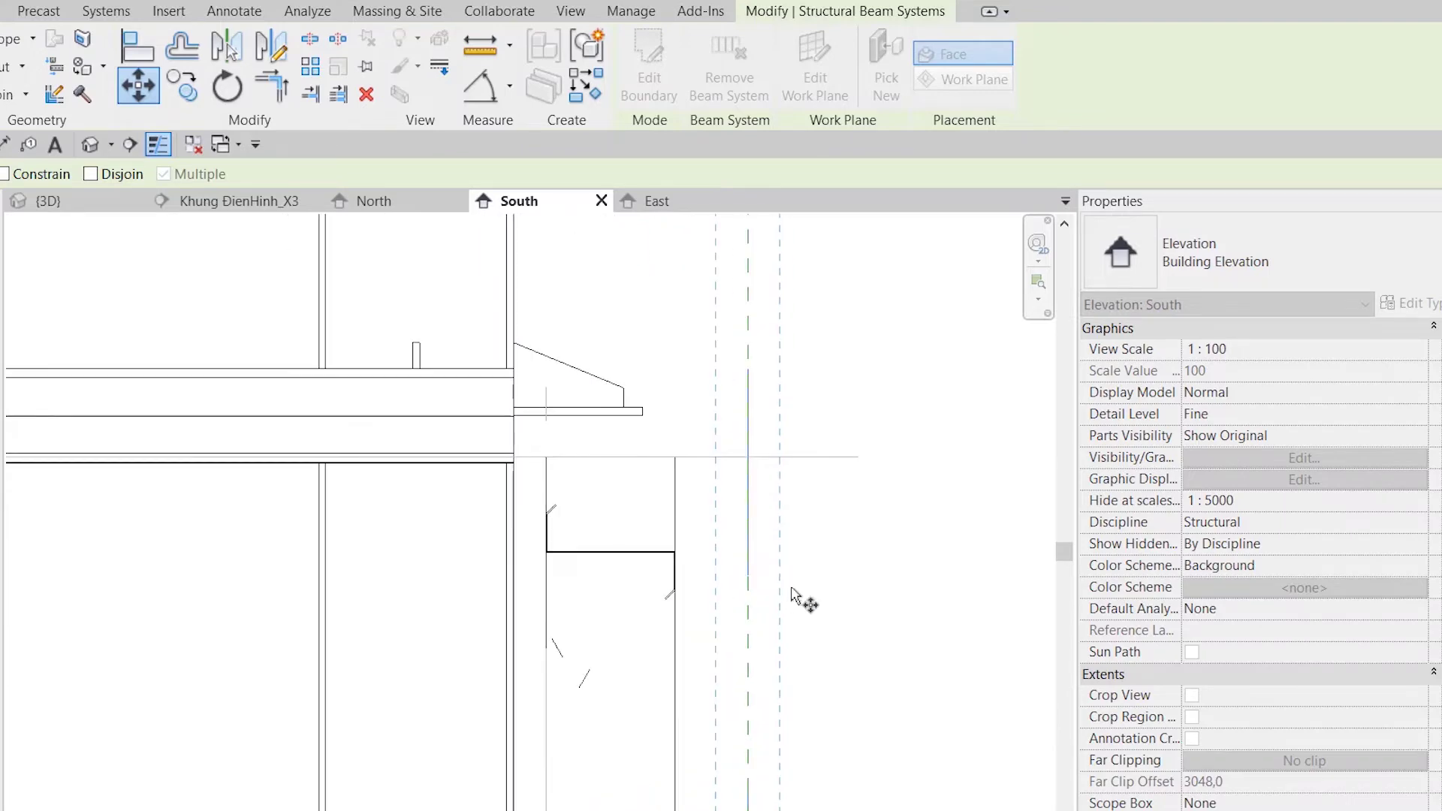
key(Escape)
click(751, 418)
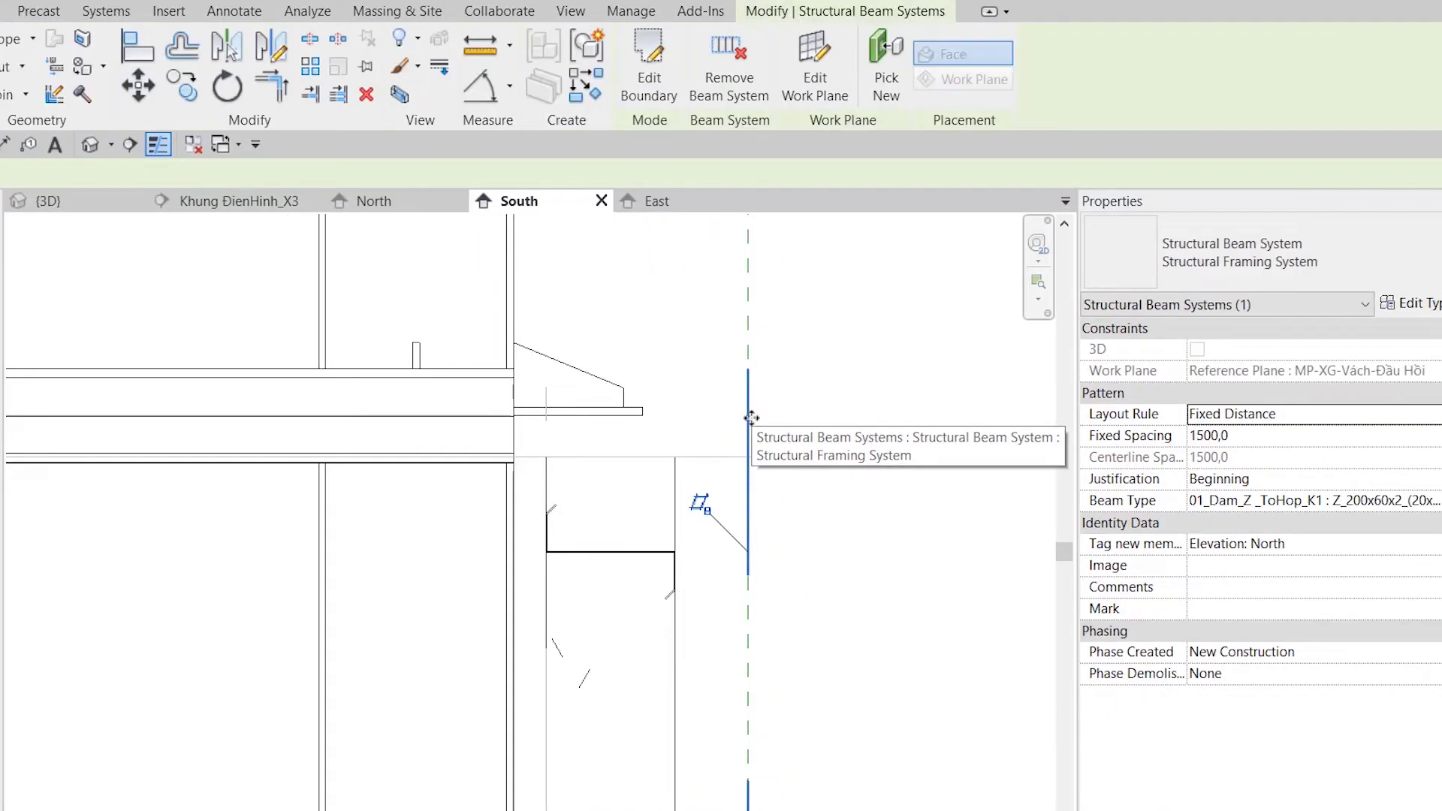
- Edit the boundary in the East elevation, set beam direction from the bottom line, and finish
click(650, 82)
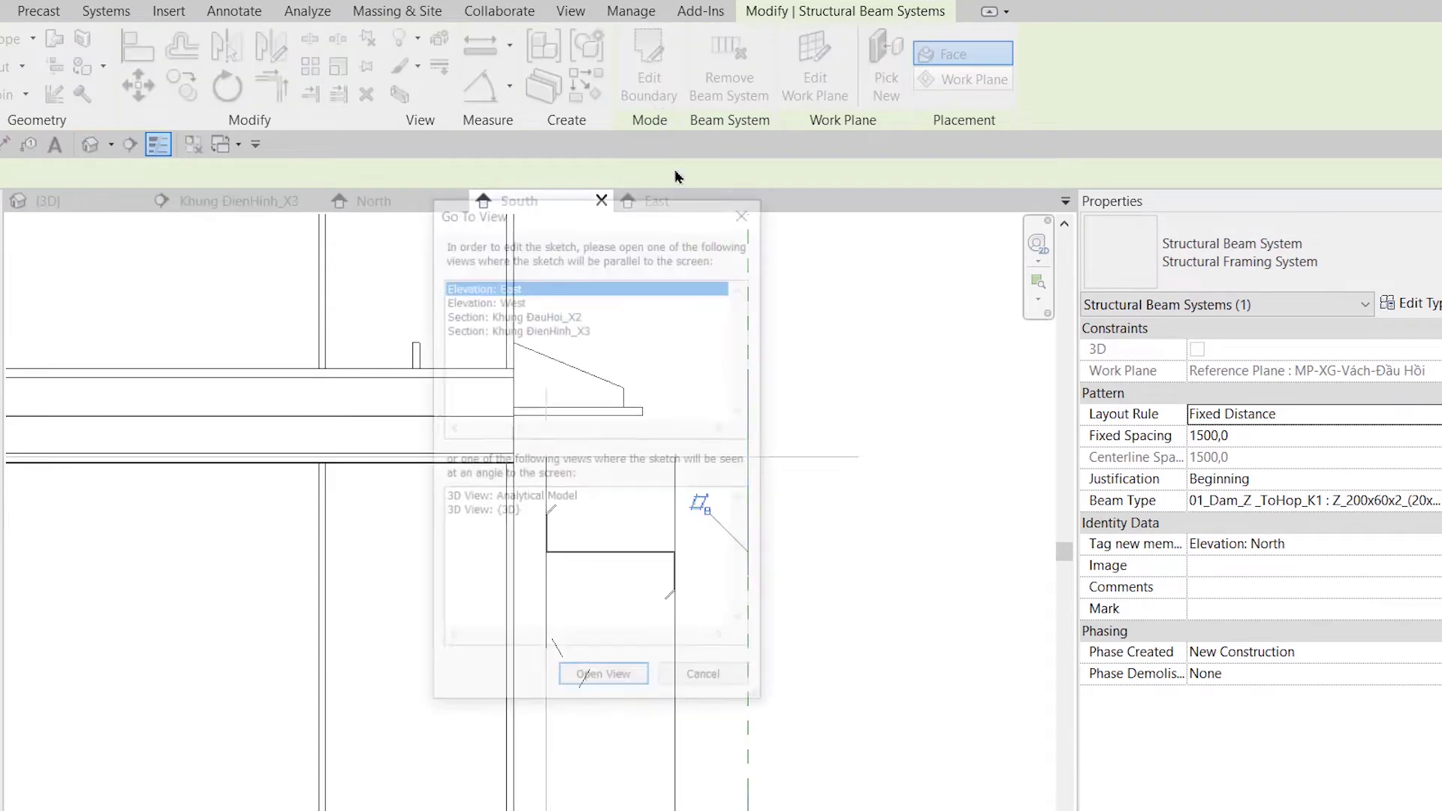
click(617, 681)
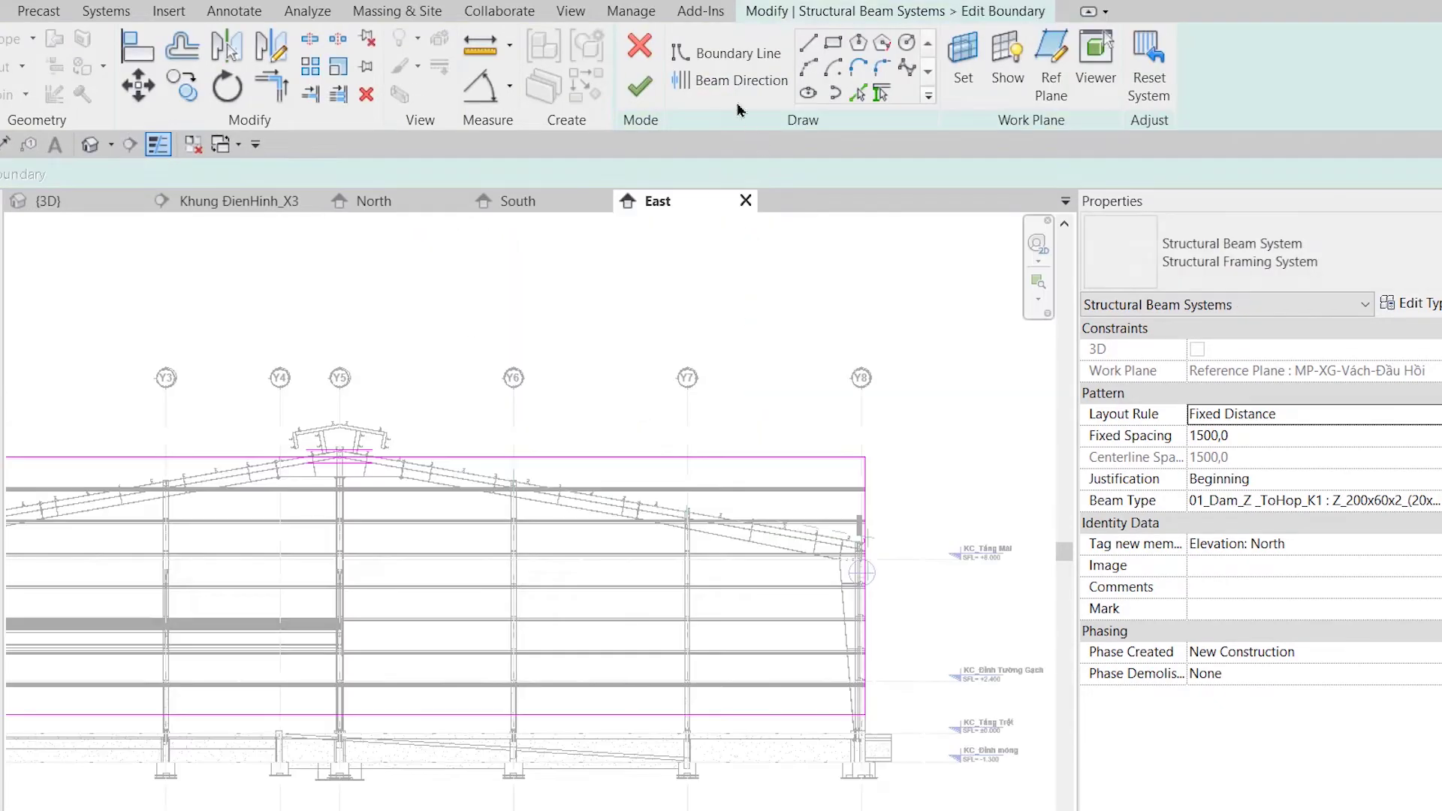
click(732, 80)
click(460, 714)
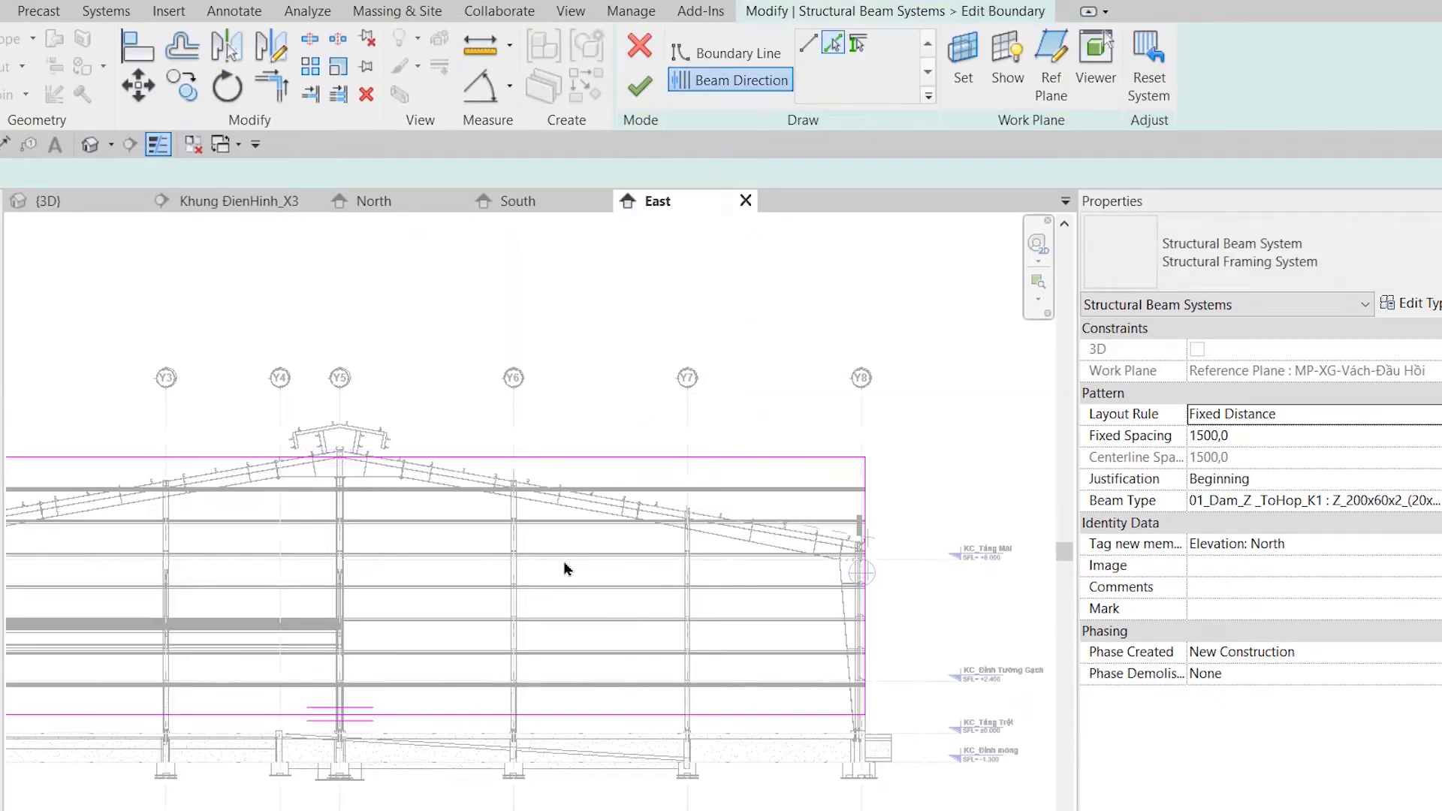
click(639, 88)
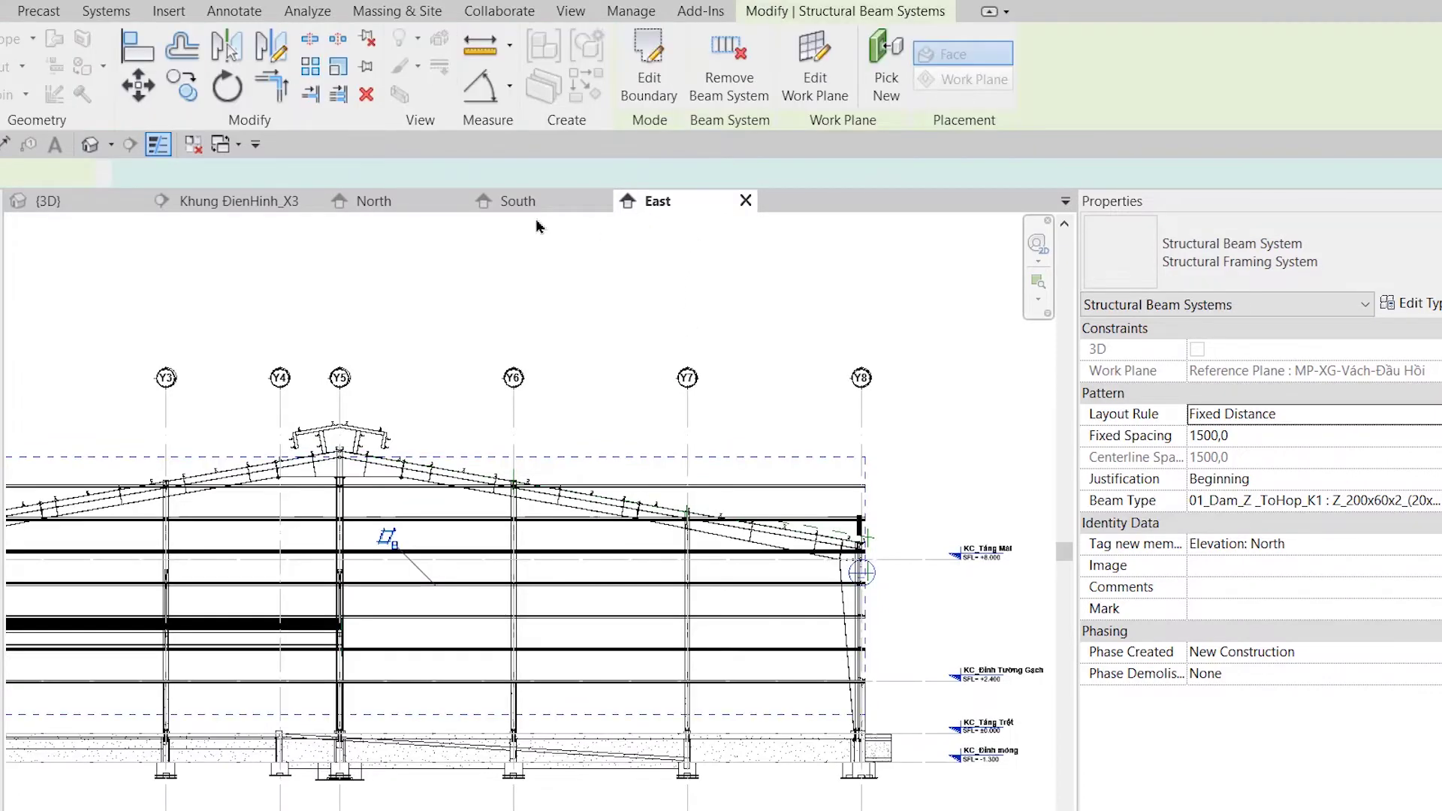
scroll(700, 580, up, 3)
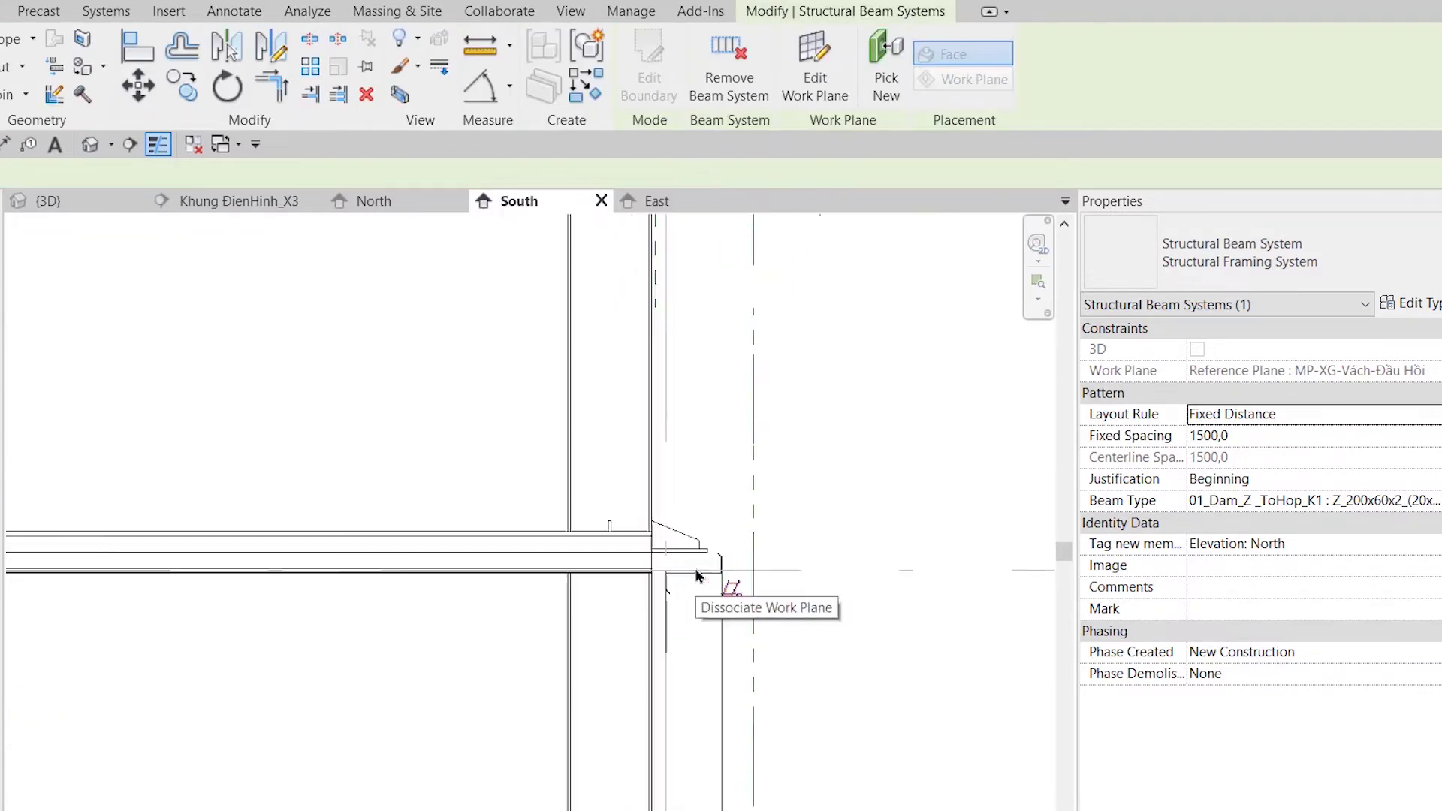
scroll(700, 581, up, 3)
scroll(608, 559, up, 3)
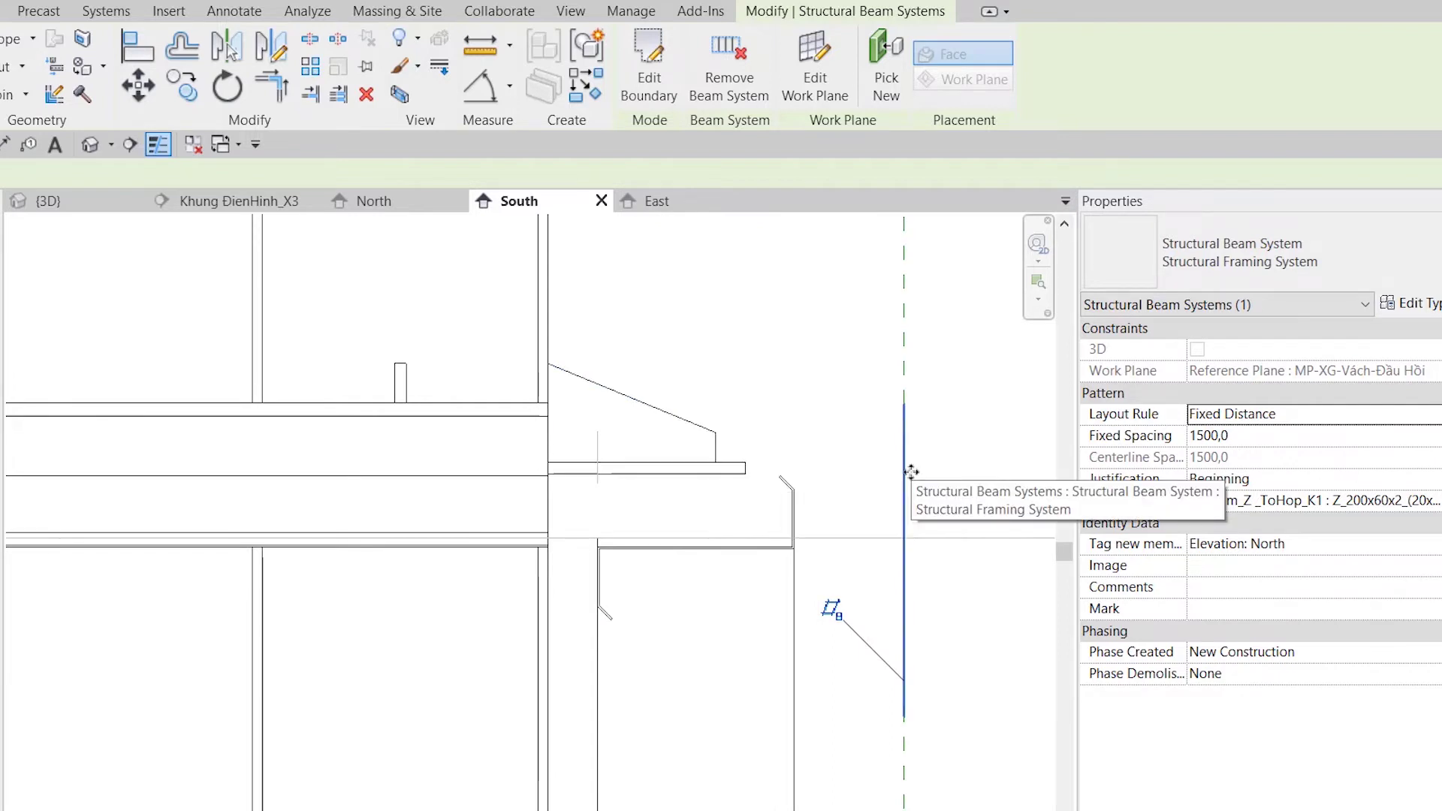
key(m)
key(v)
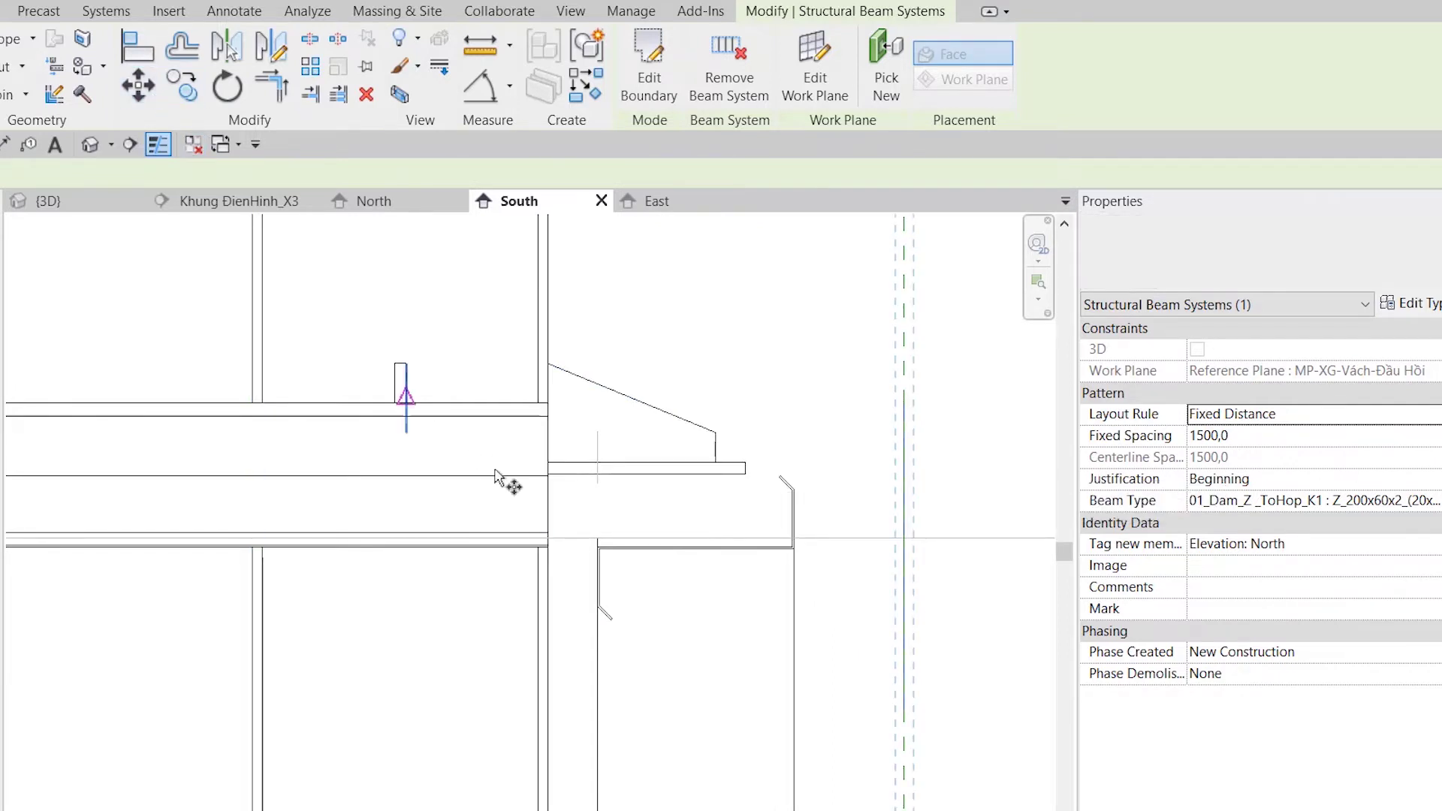
scroll(597, 526, up, 4)
click(593, 598)
scroll(596, 403, up, 2)
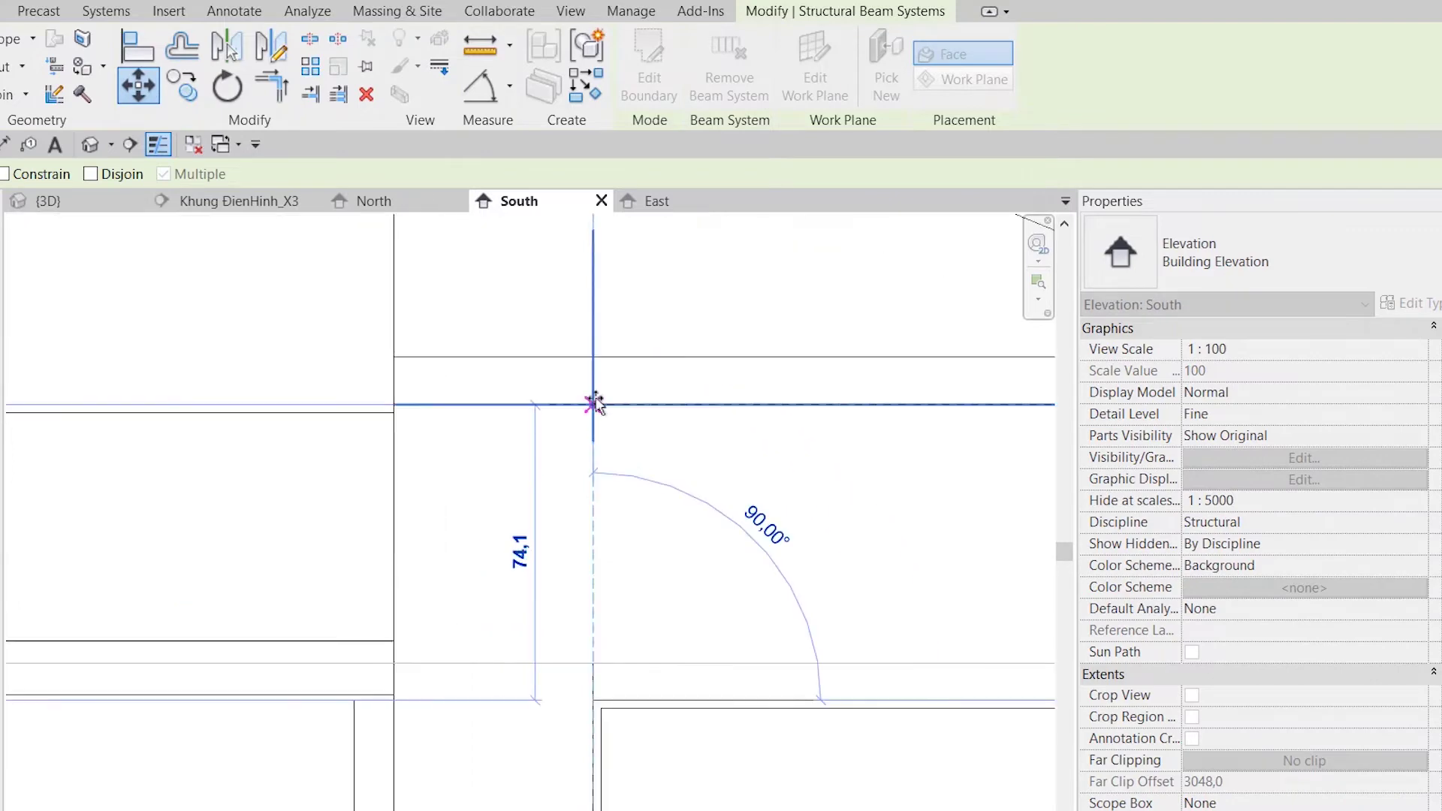
click(595, 402)
scroll(700, 537, down, 3)
scroll(706, 537, down, 2)
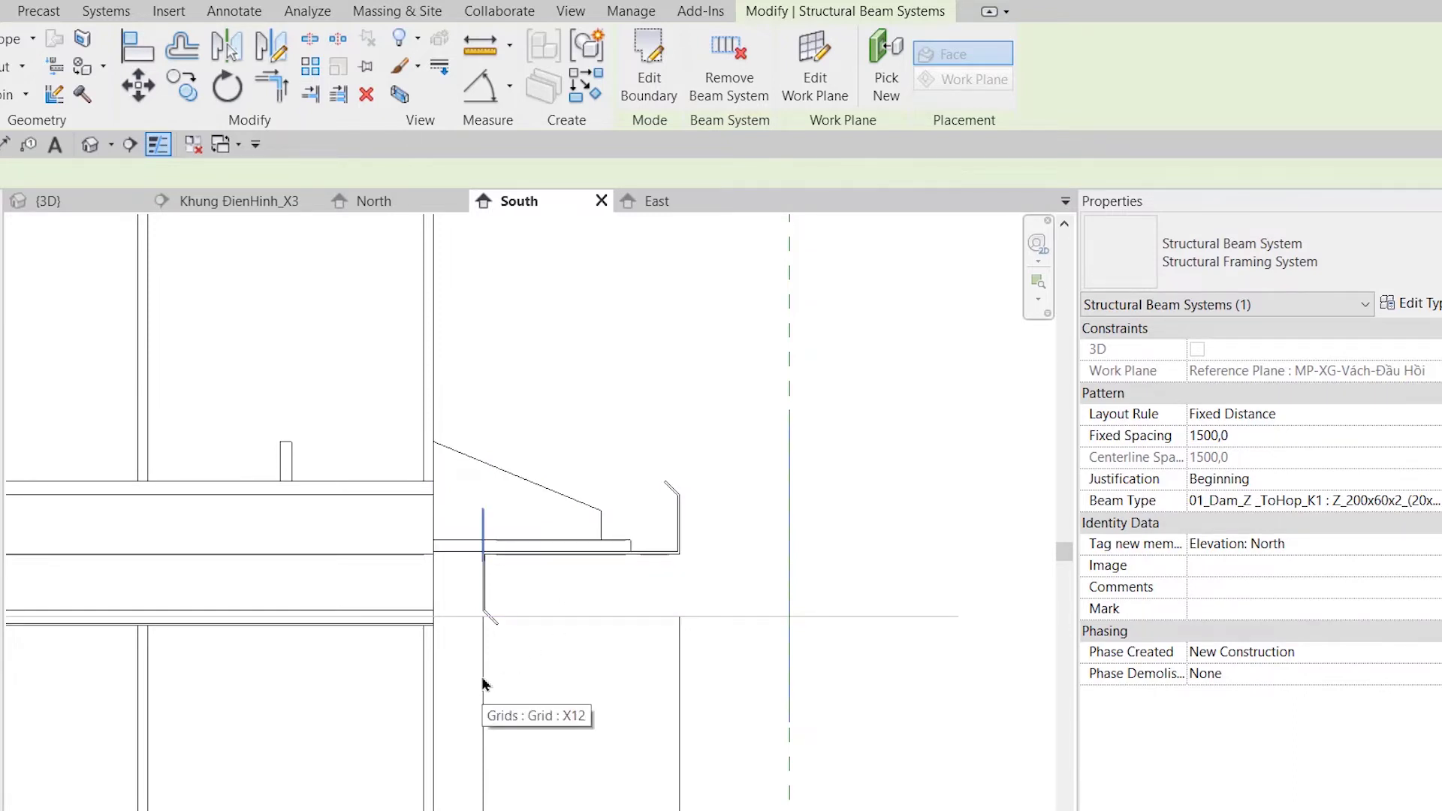
scroll(483, 684, down, 2)
scroll(450, 627, down, 2)
scroll(458, 600, down, 2)
scroll(475, 466, down, 1)
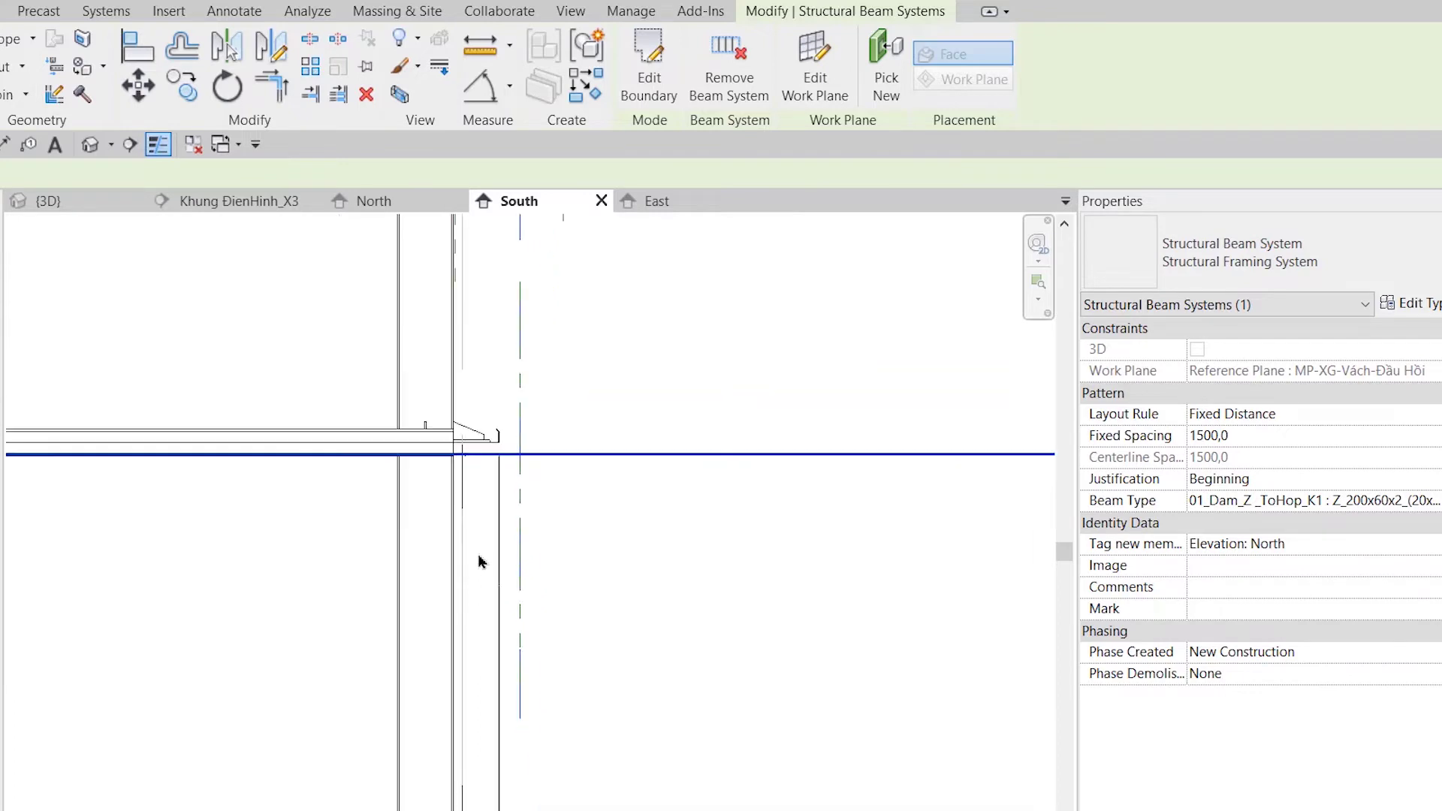
scroll(496, 611, up, 1)
scroll(489, 483, up, 2)
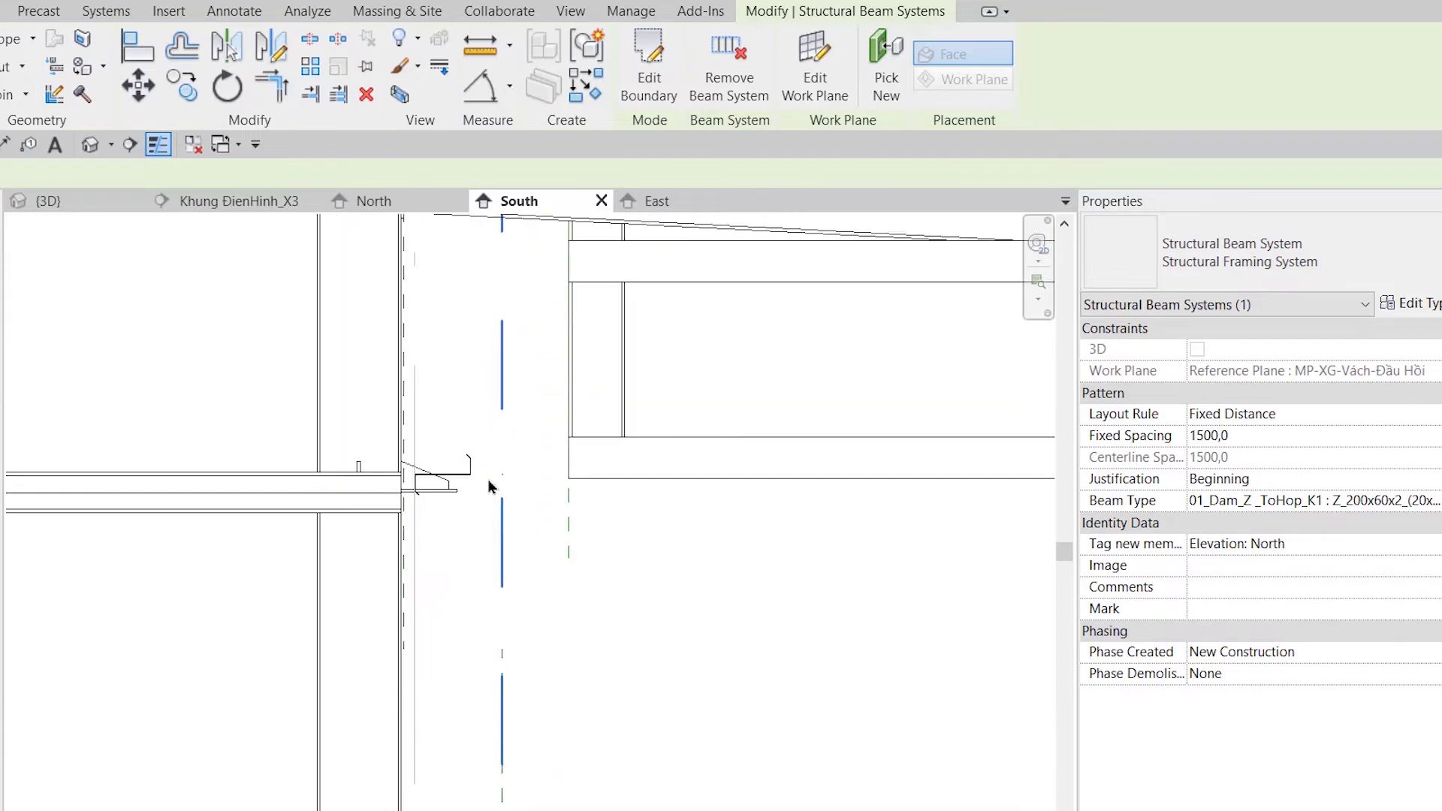
scroll(471, 492, up, 1)
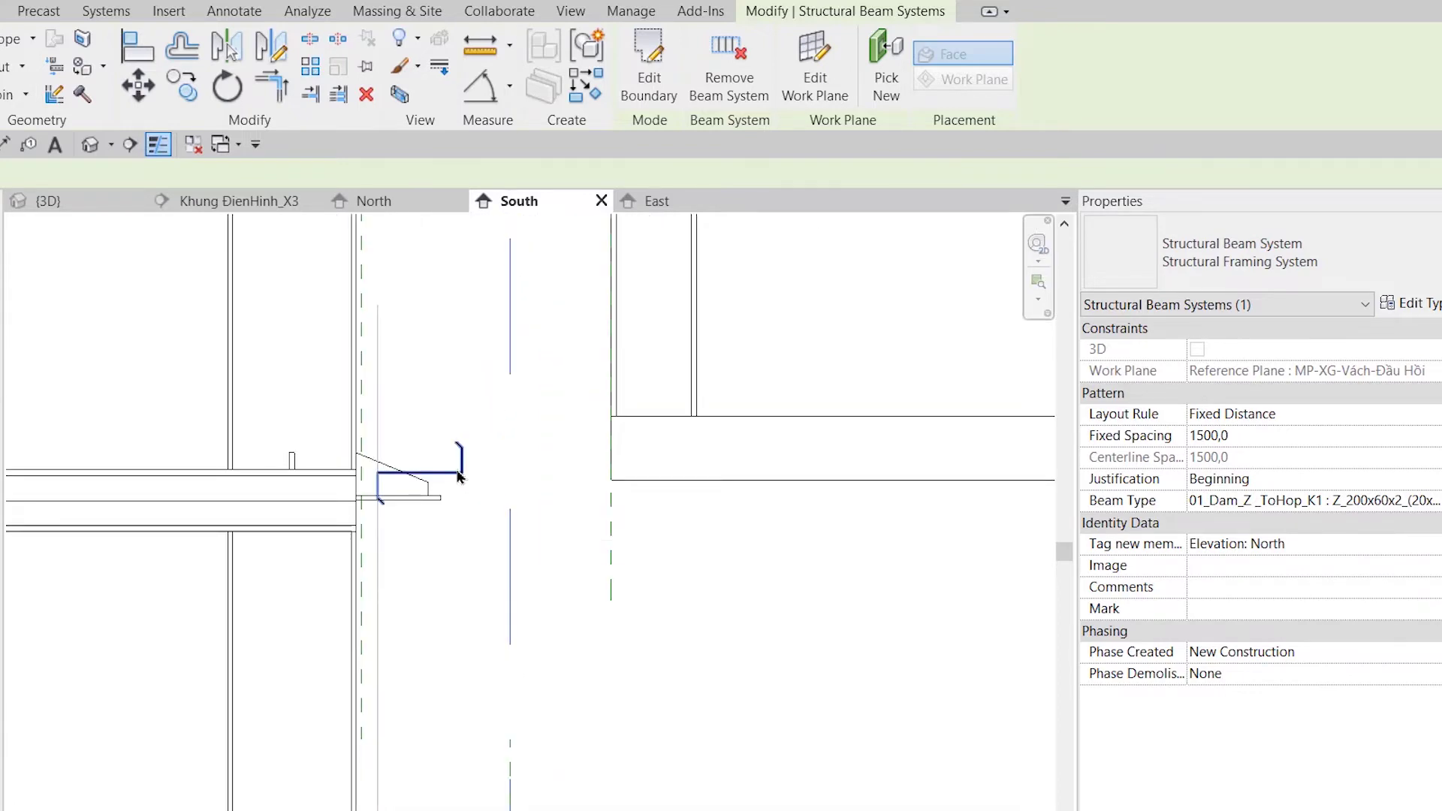
middle_drag(433, 486, 474, 552)
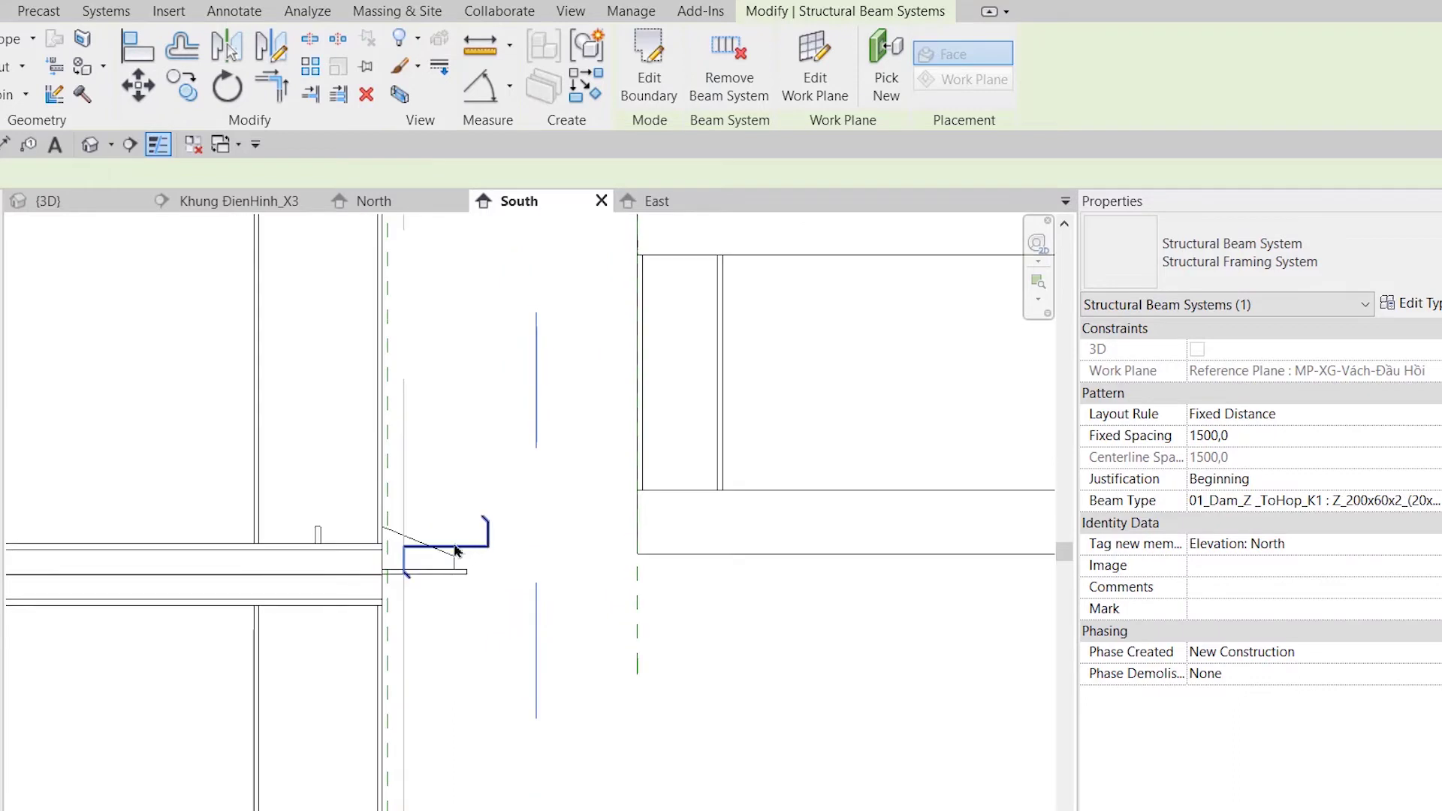
key(m)
key(v)
scroll(466, 571, up, 2)
scroll(336, 550, up, 3)
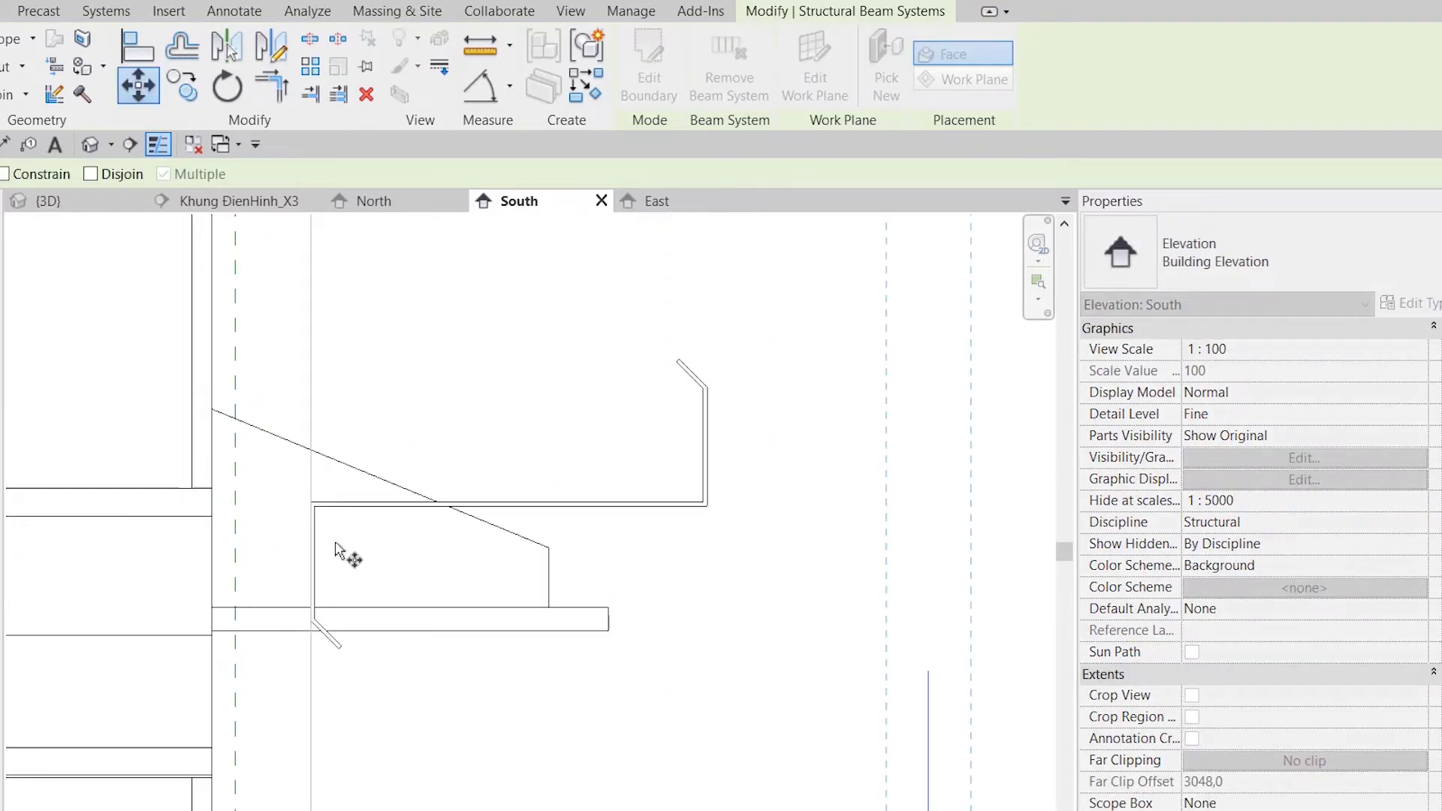
click(315, 505)
scroll(310, 606, up, 3)
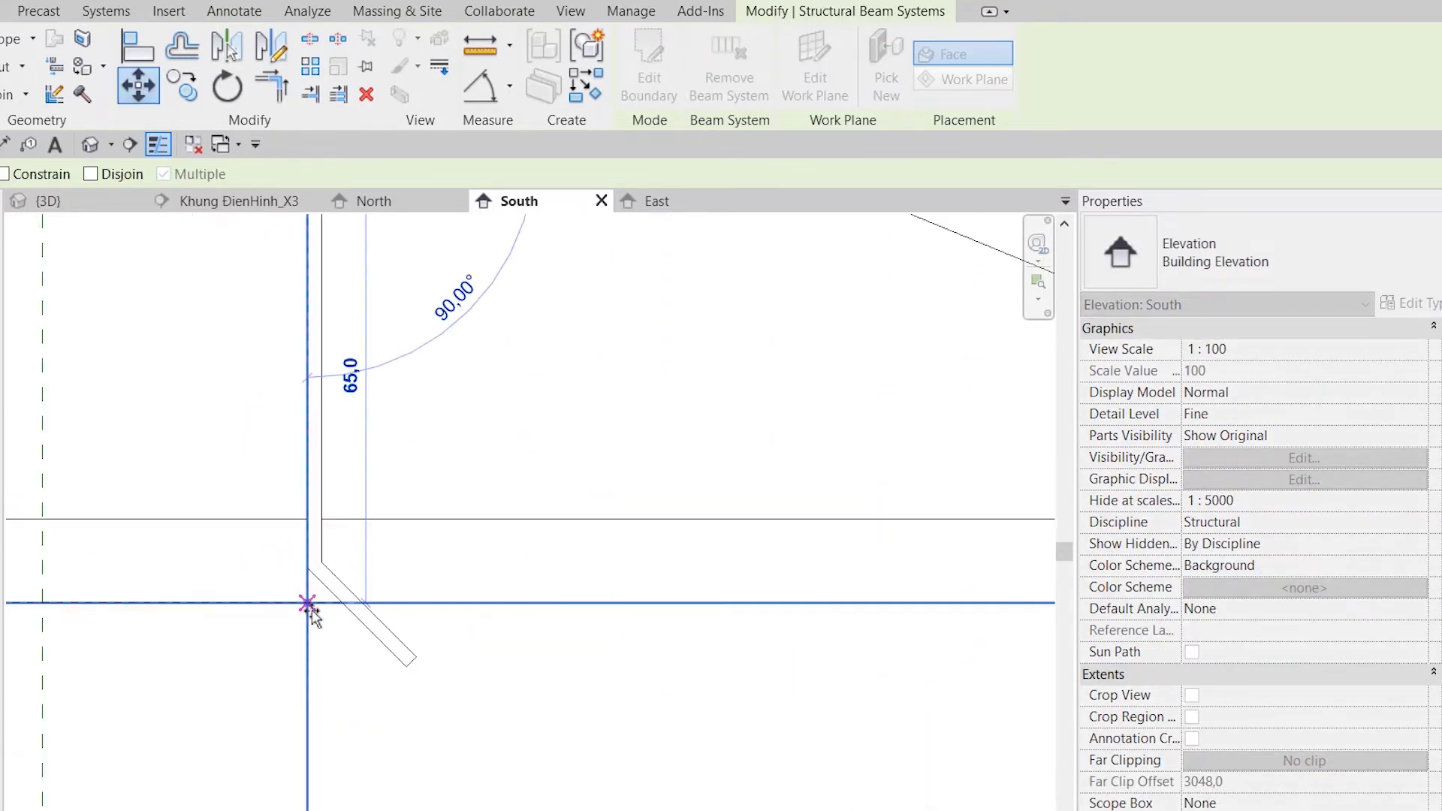
click(324, 630)
scroll(393, 632, down, 2)
scroll(583, 643, down, 2)
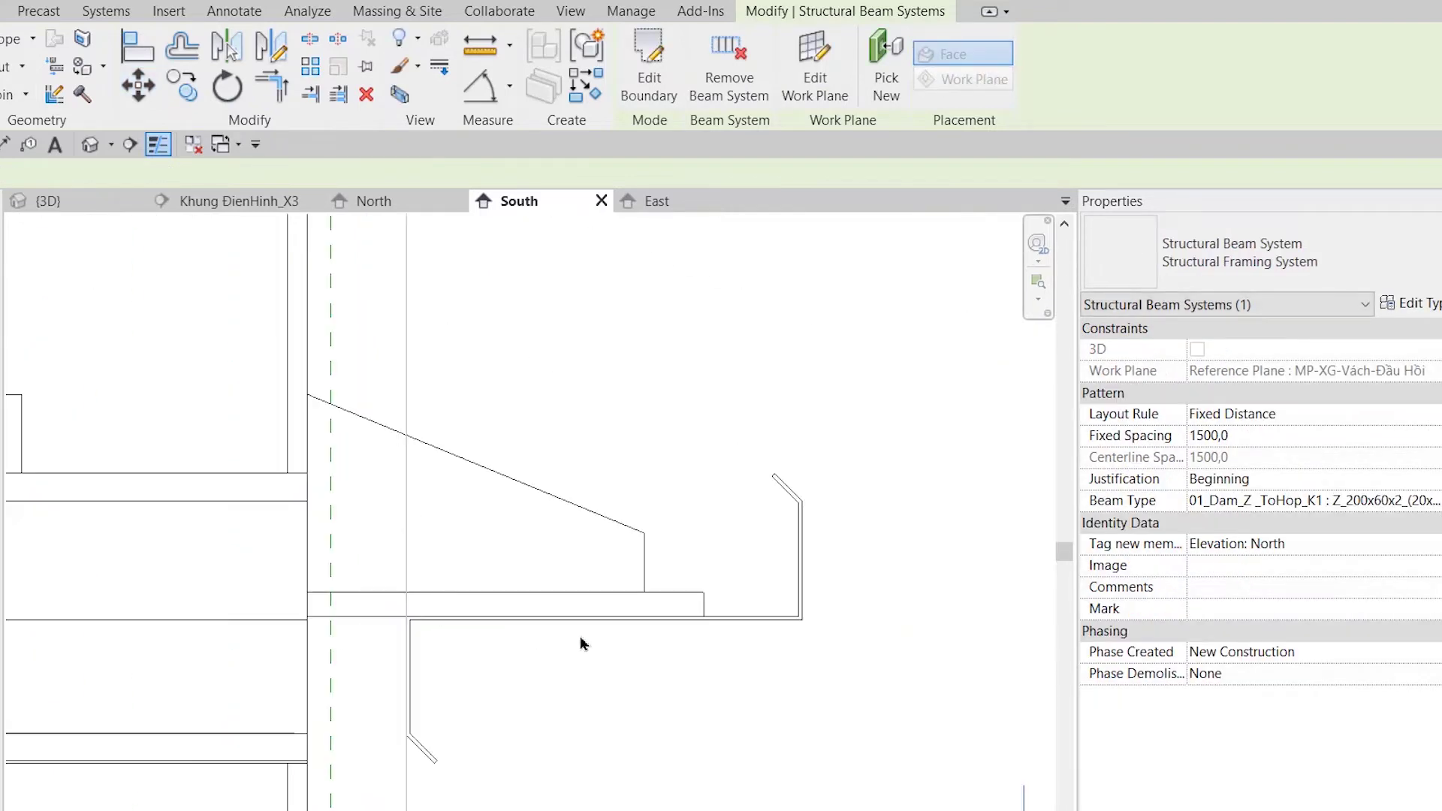
scroll(661, 659, down, 2)
scroll(660, 659, down, 2)
scroll(602, 686, down, 2)
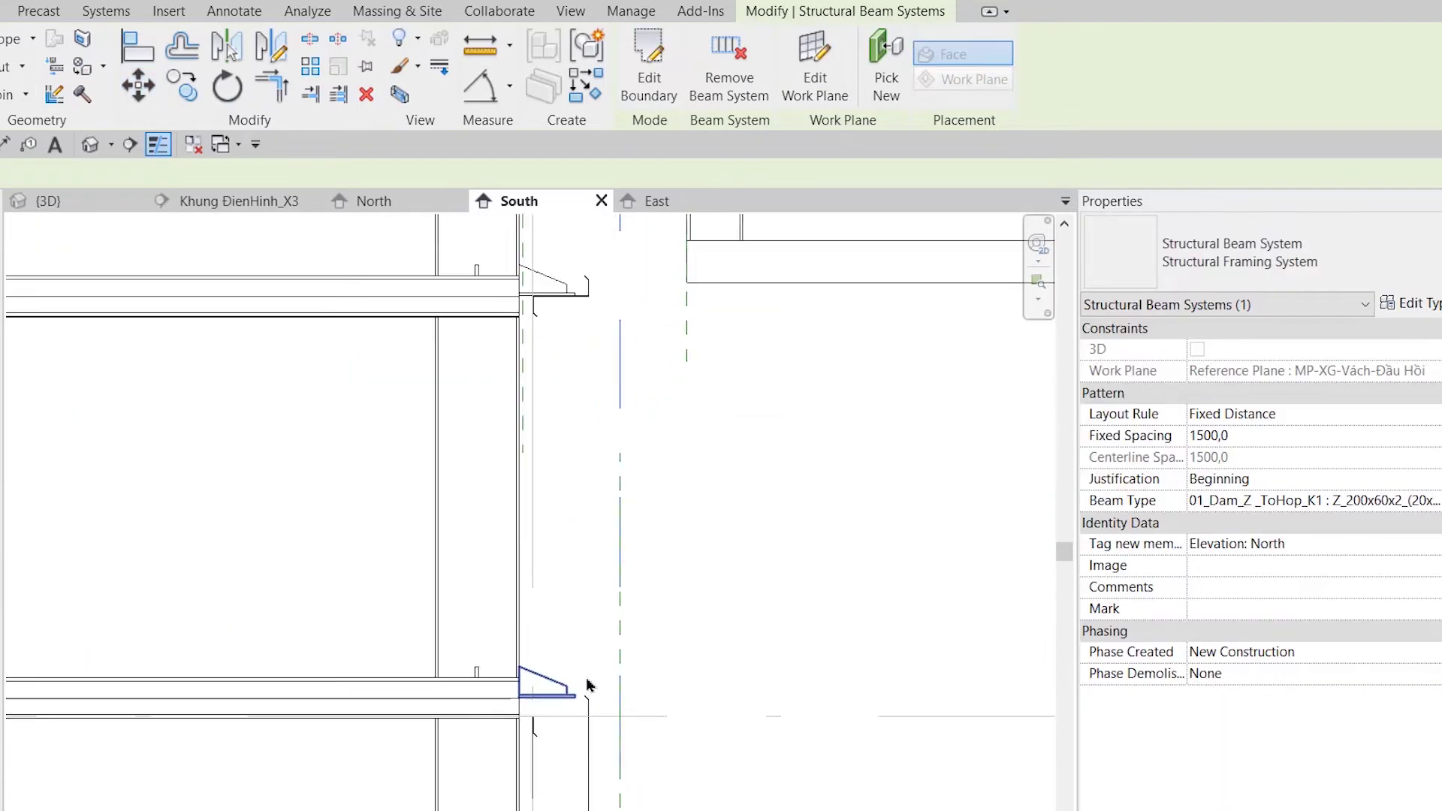
middle_drag(585, 686, 635, 698)
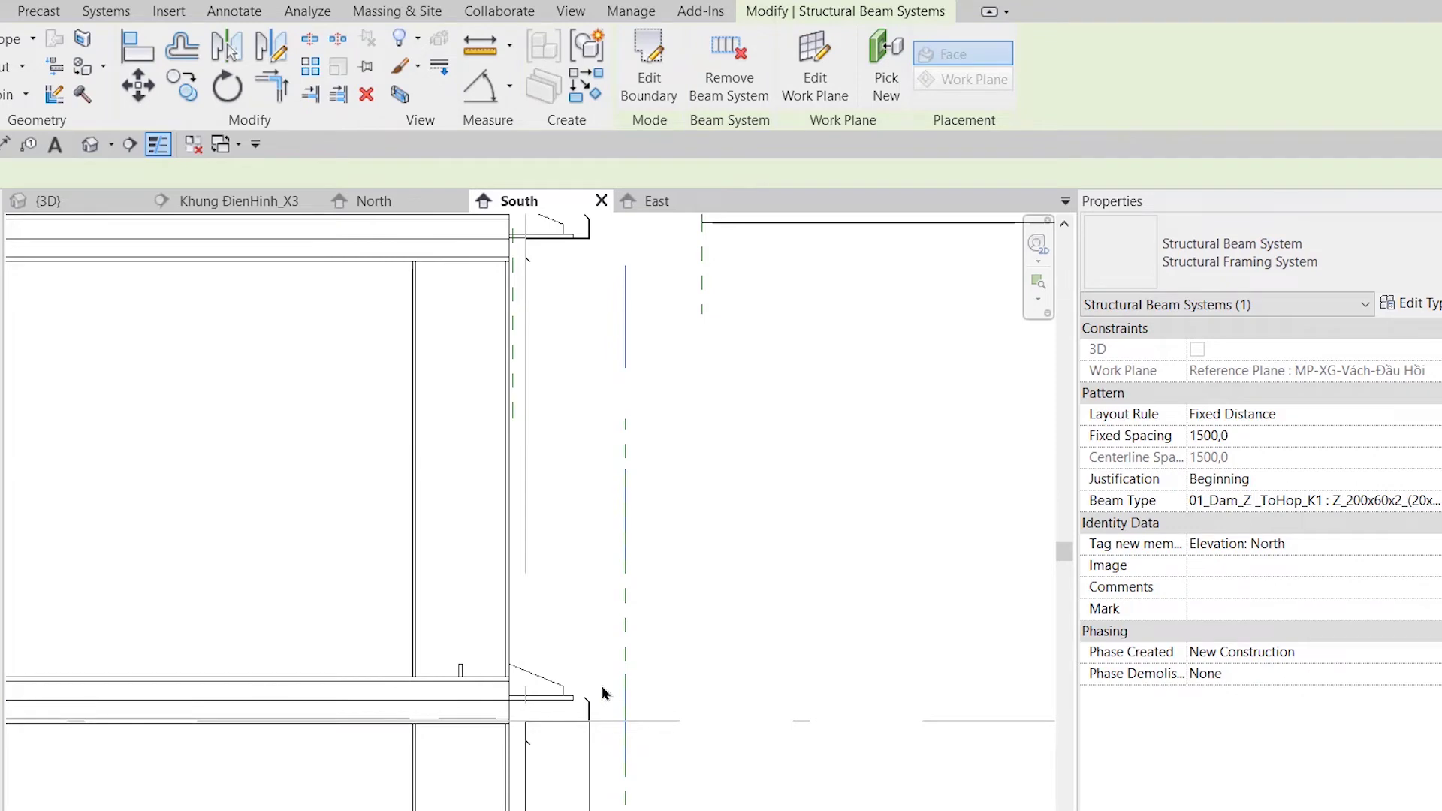
scroll(612, 601, down, 2)
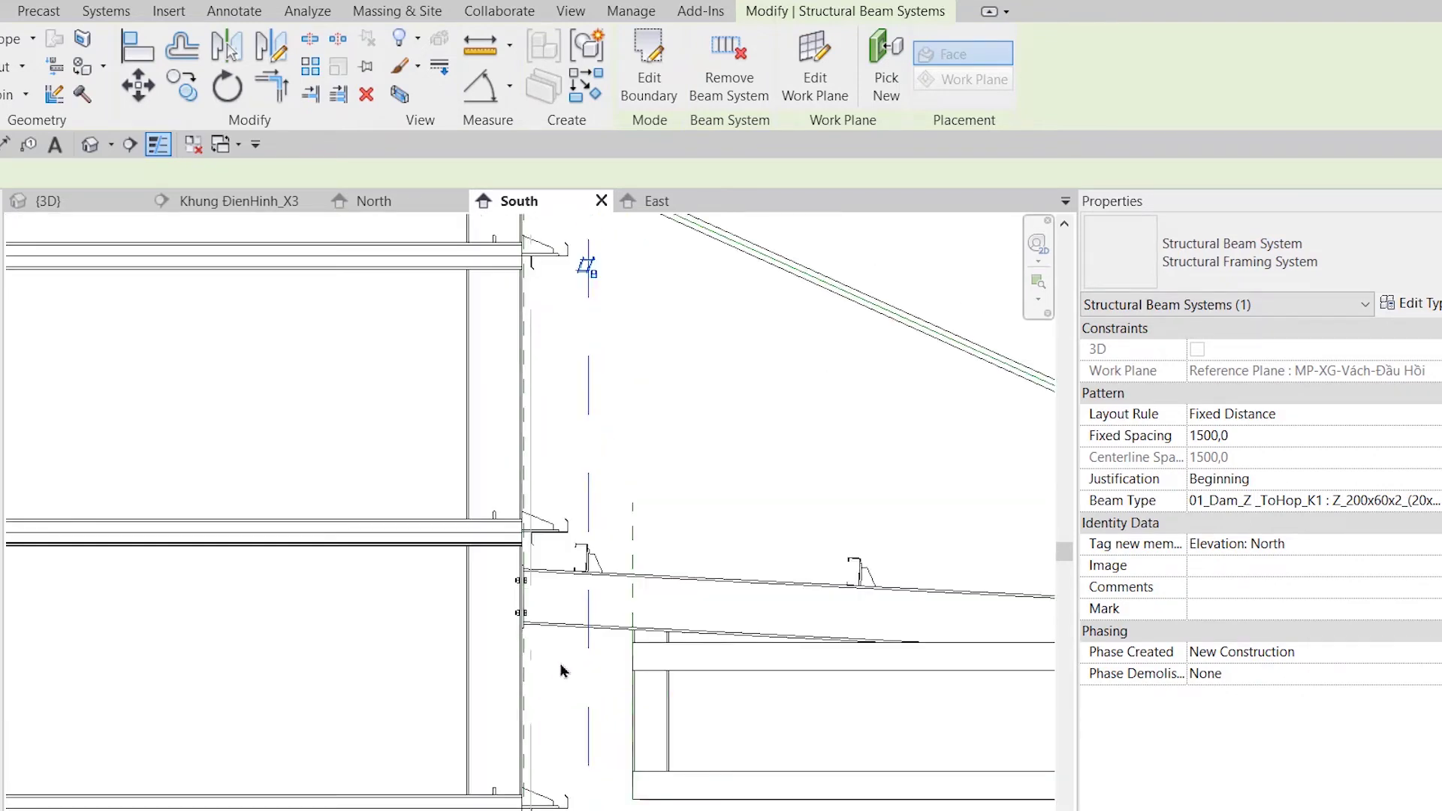
scroll(560, 668, up, 2)
scroll(560, 668, up, 2)
scroll(535, 602, down, 2)
mouse_move(535, 602)
middle_down()
mouse_move(515, 678)
mouse_move(567, 573)
mouse_move(516, 793)
mouse_move(504, 725)
middle_up()
scroll(514, 648, down, 3)
scroll(515, 476, up, 3)
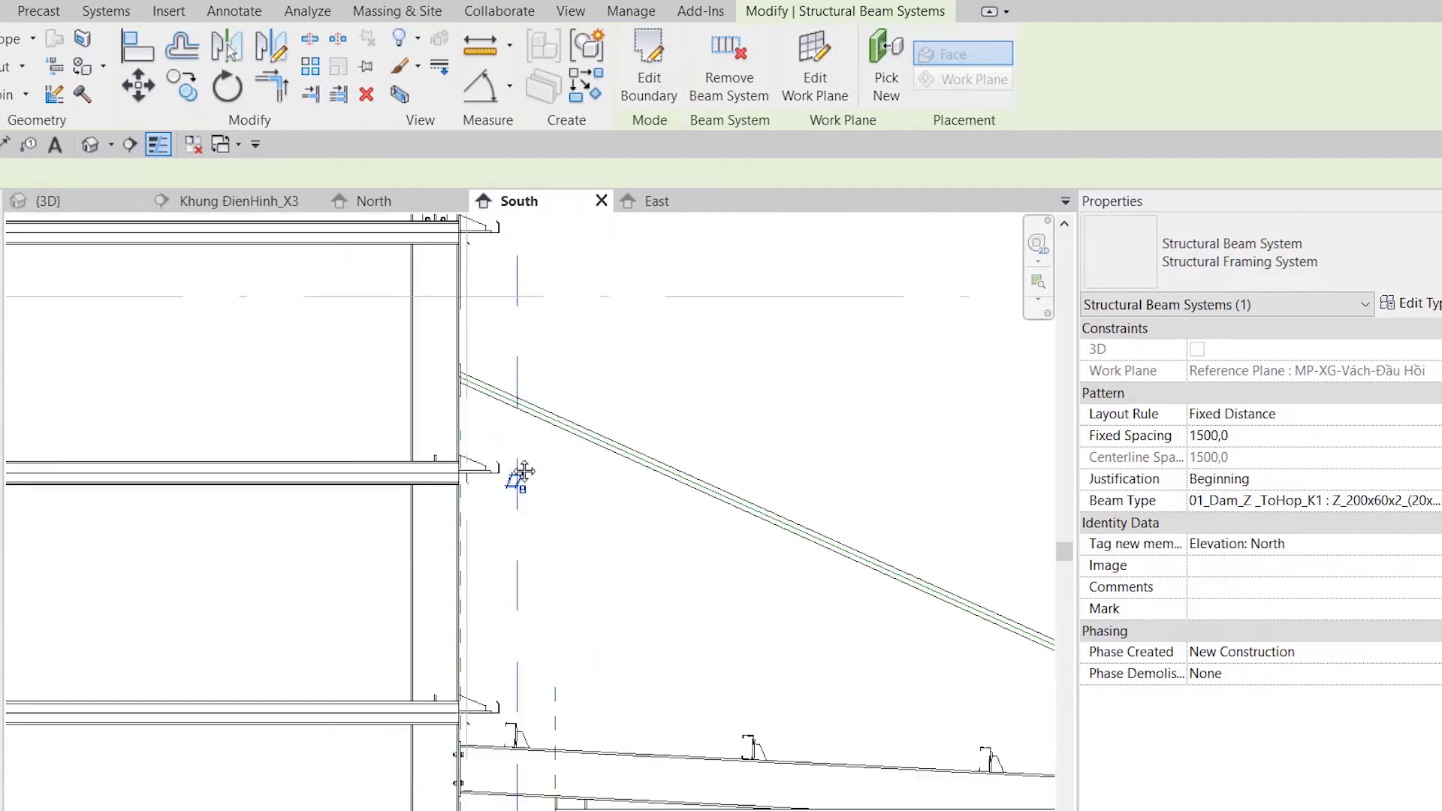
mouse_move(515, 476)
middle_down()
mouse_move(503, 611)
mouse_move(565, 658)
mouse_move(573, 564)
mouse_move(499, 622)
middle_up()
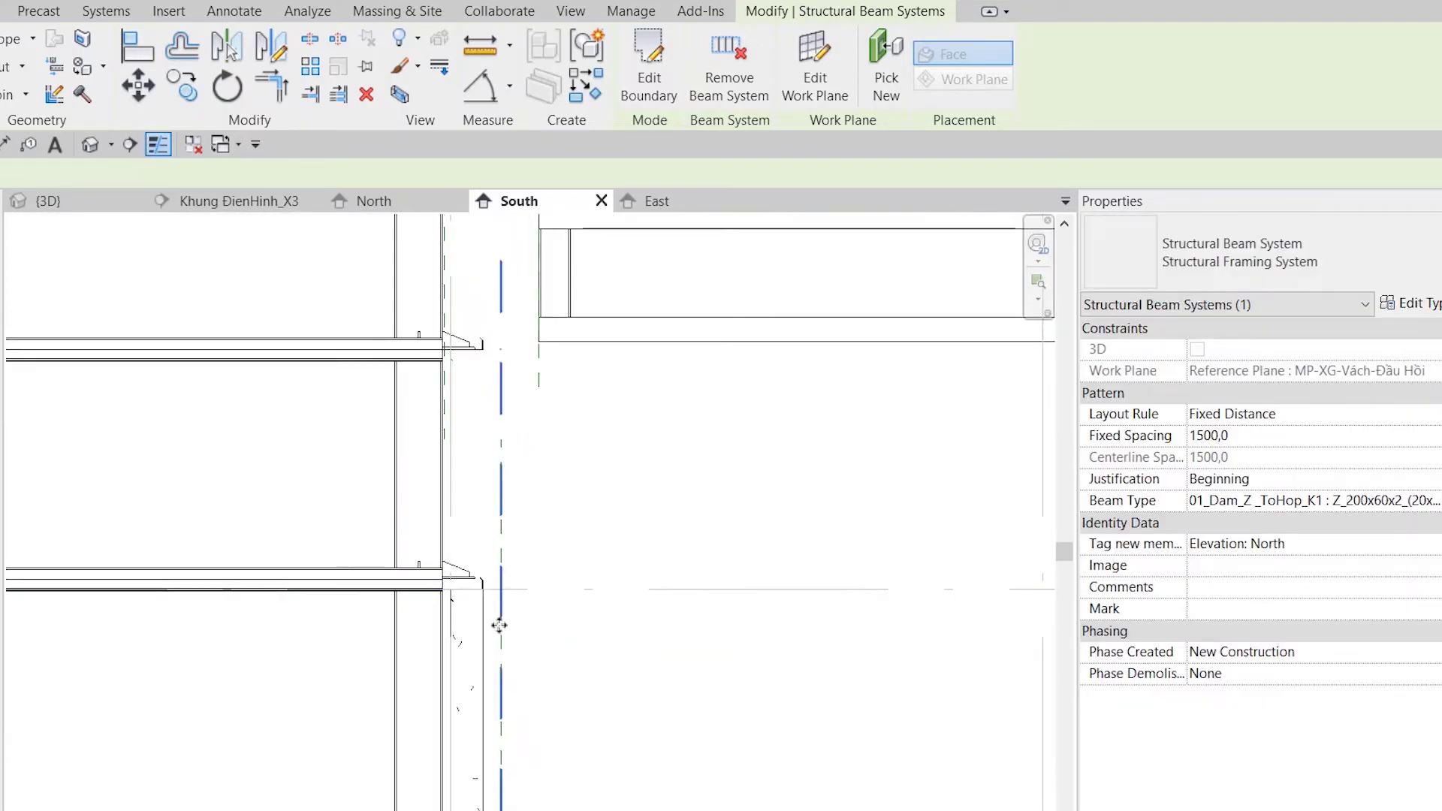
scroll(467, 583, up, 2)
scroll(469, 586, up, 2)
middle_drag(508, 515, 507, 548)
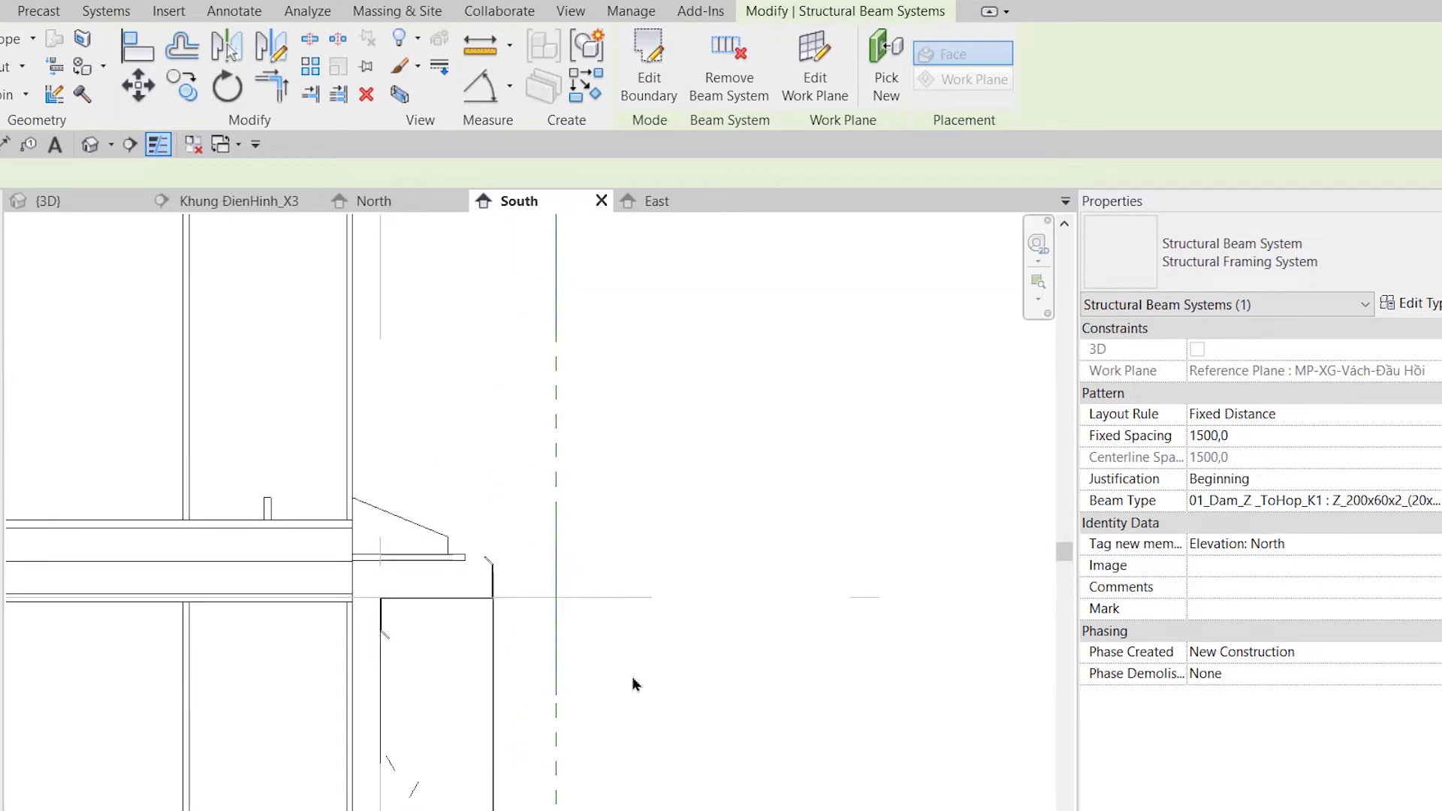
key(Escape)
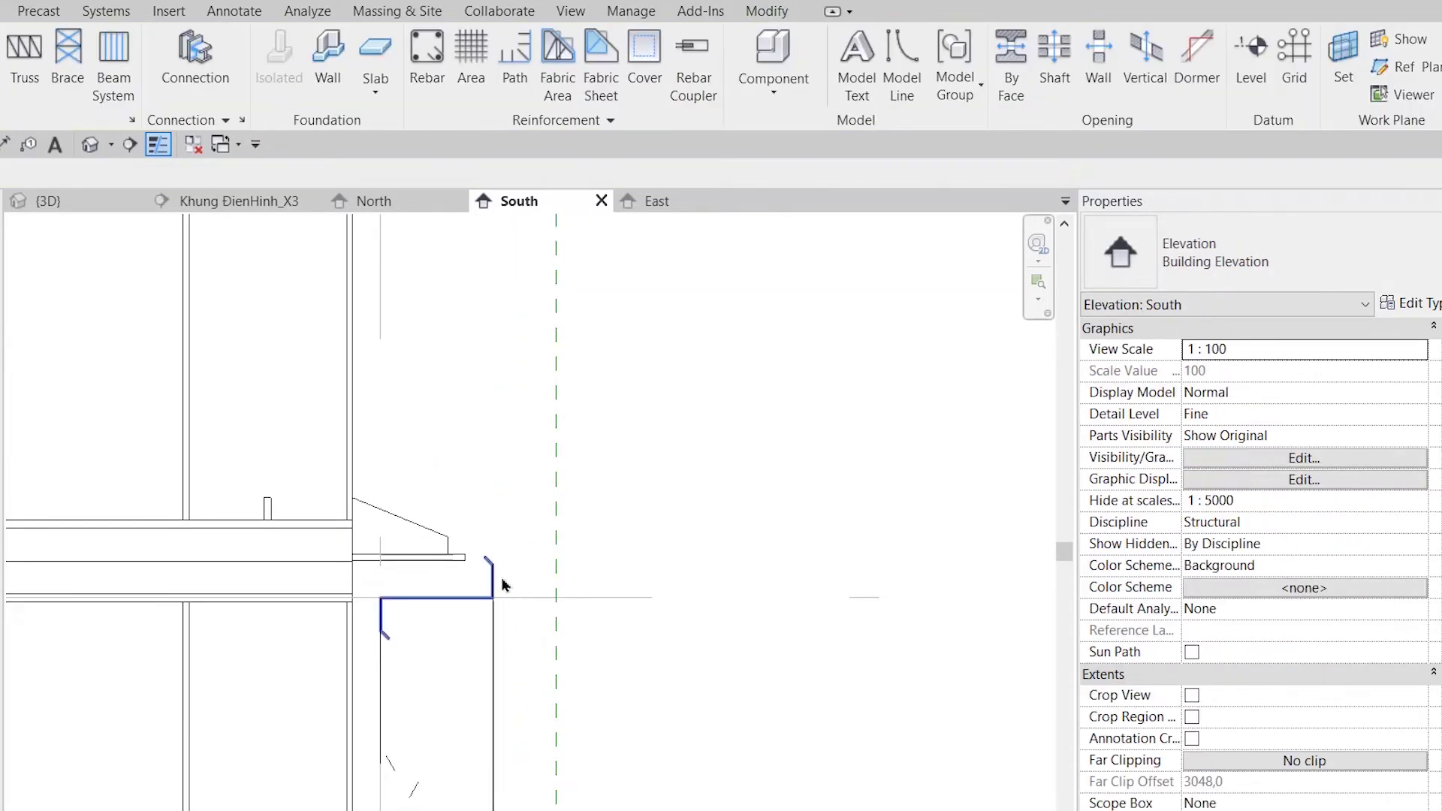
- Move the Z-section girt into place against the column bracket
click(493, 580)
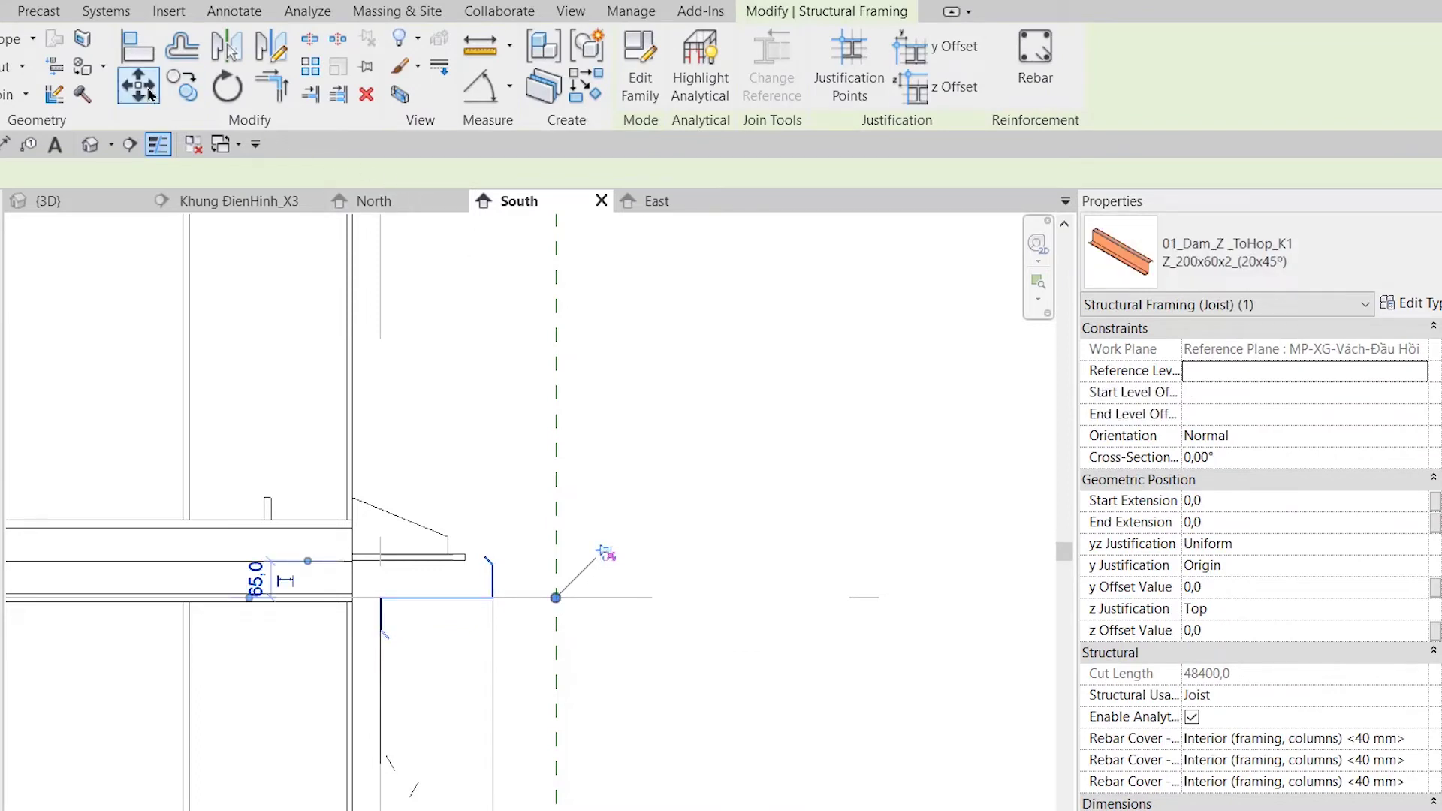
scroll(402, 602, up, 5)
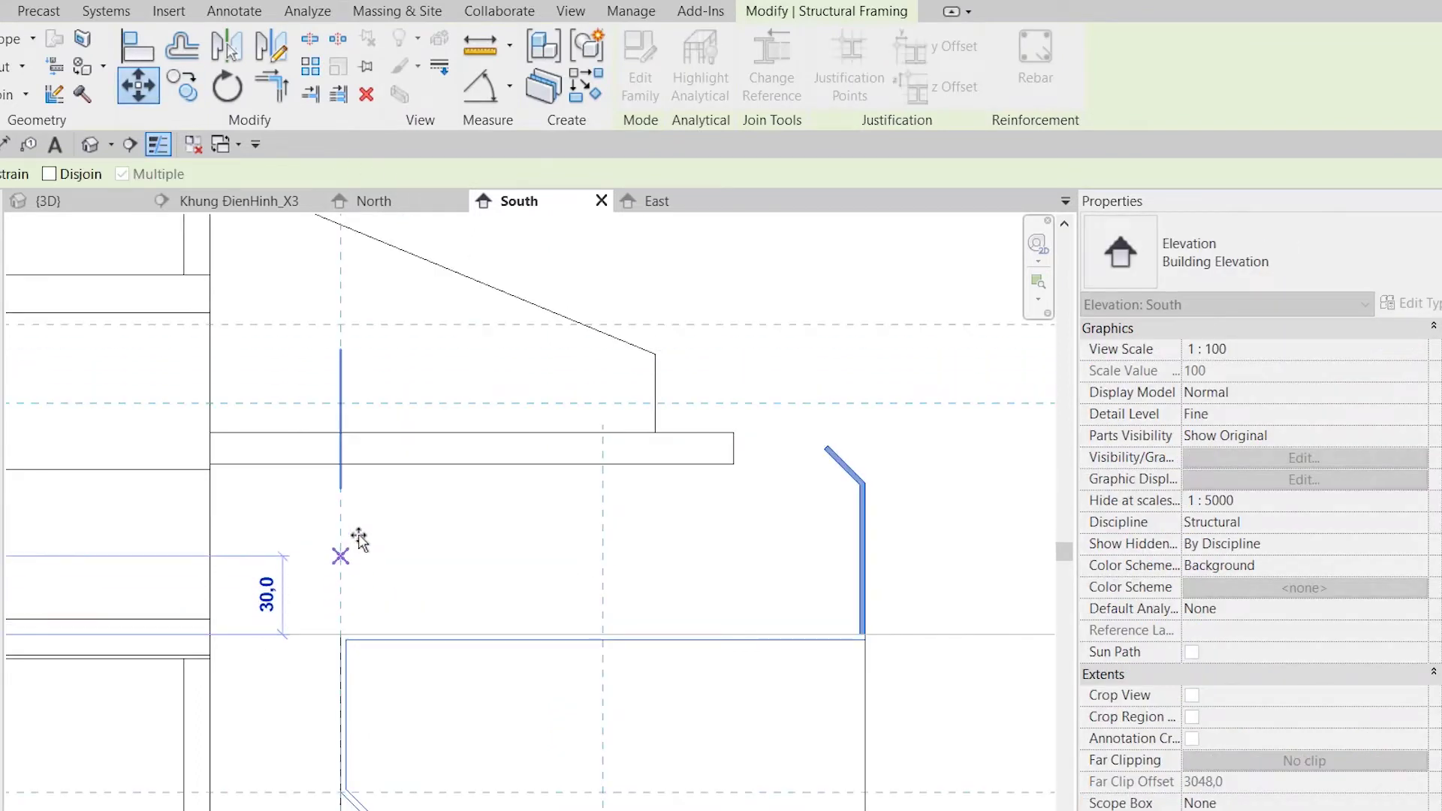
click(341, 466)
scroll(389, 518, down, 4)
scroll(595, 711, down, 2)
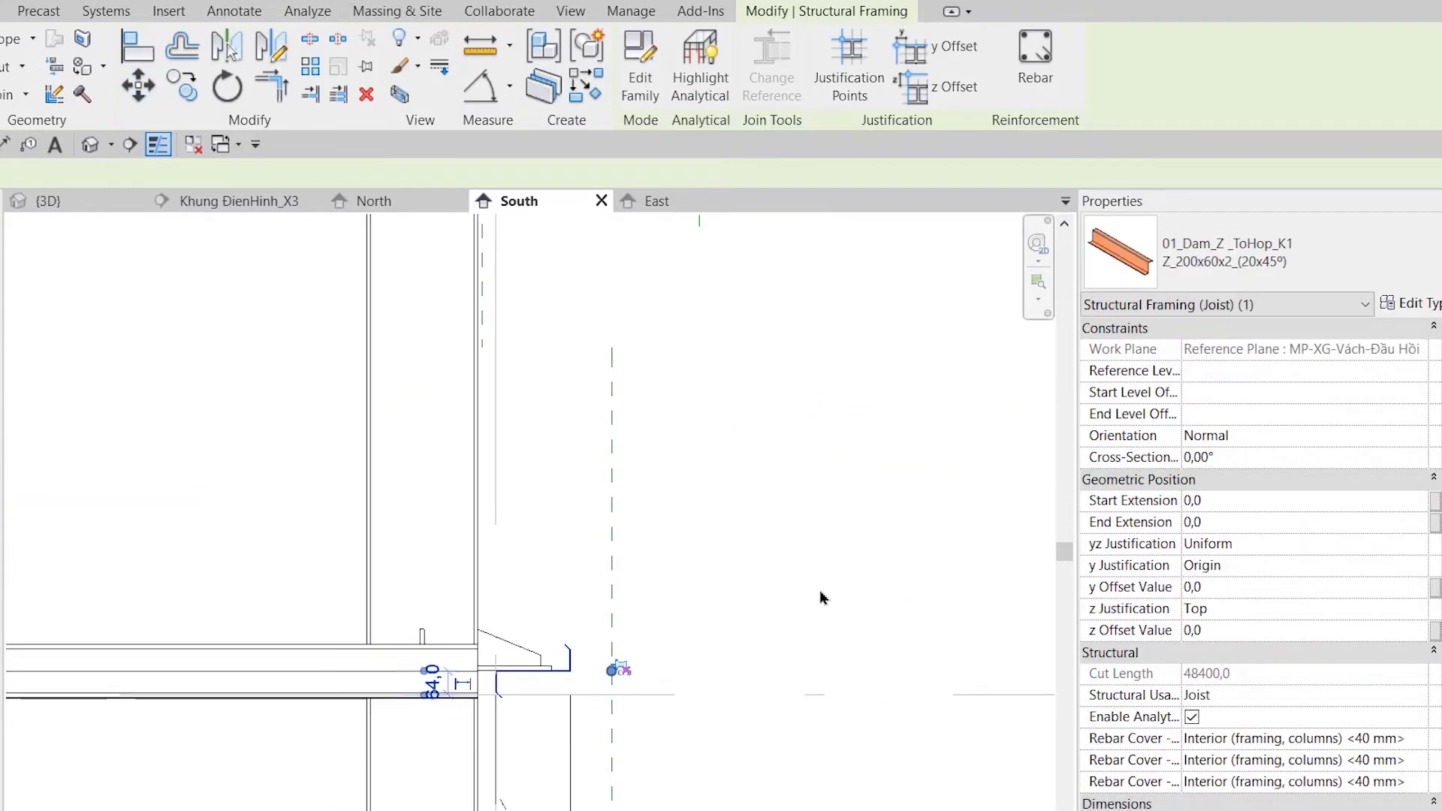
key(Escape)
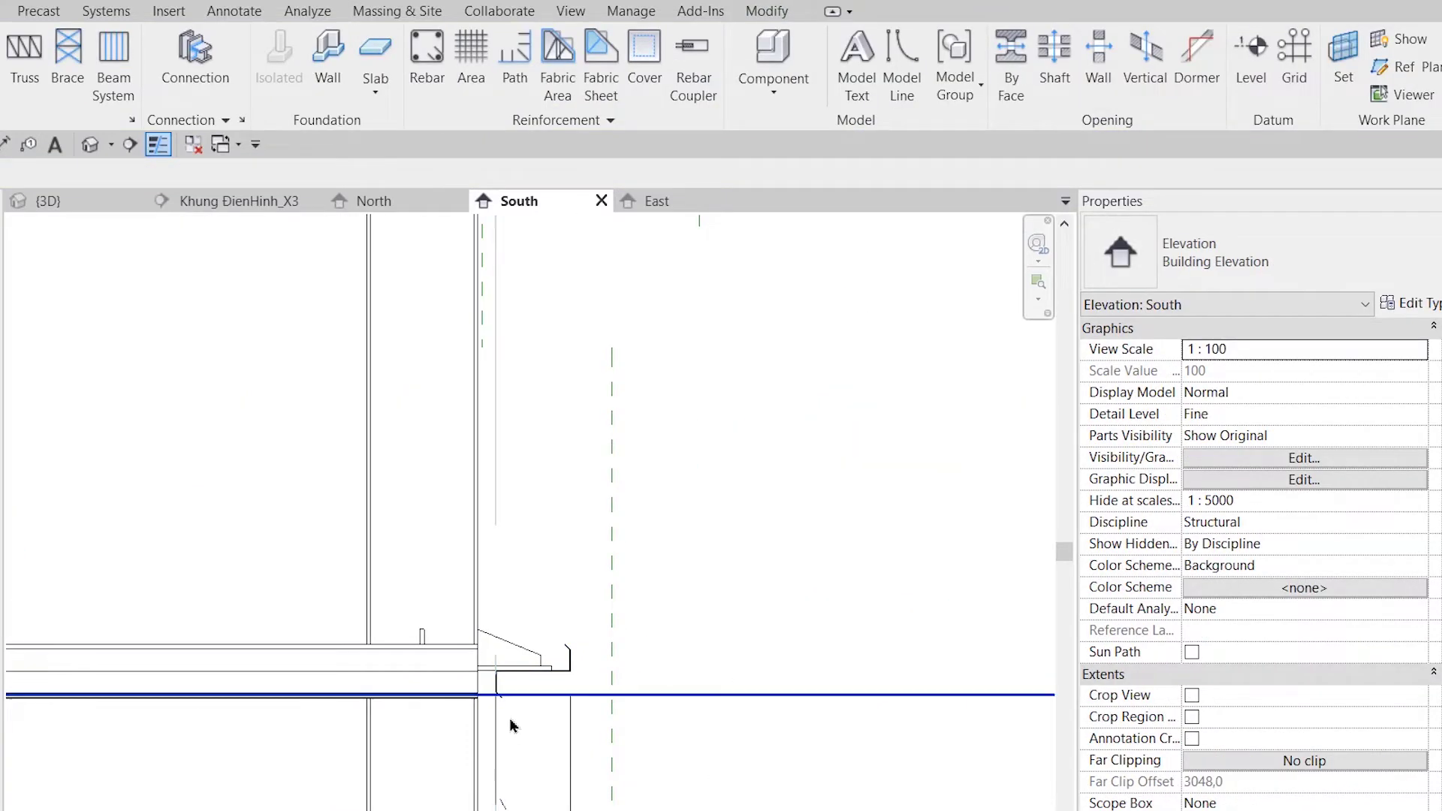
- Select the girt beam system with Beginning justification and 1500 spacing
scroll(506, 717, up, 3)
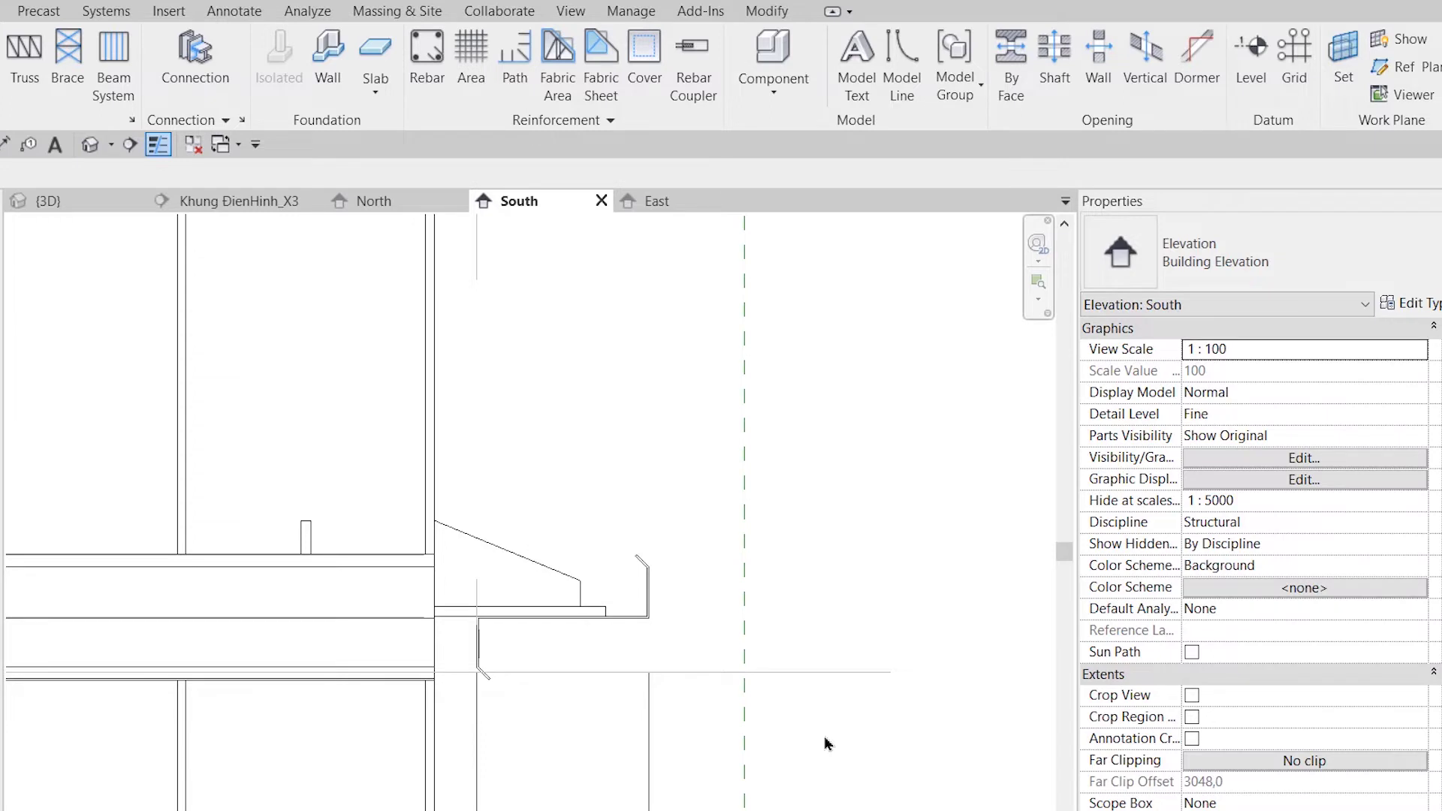
scroll(485, 672, up, 3)
scroll(821, 740, down, 2)
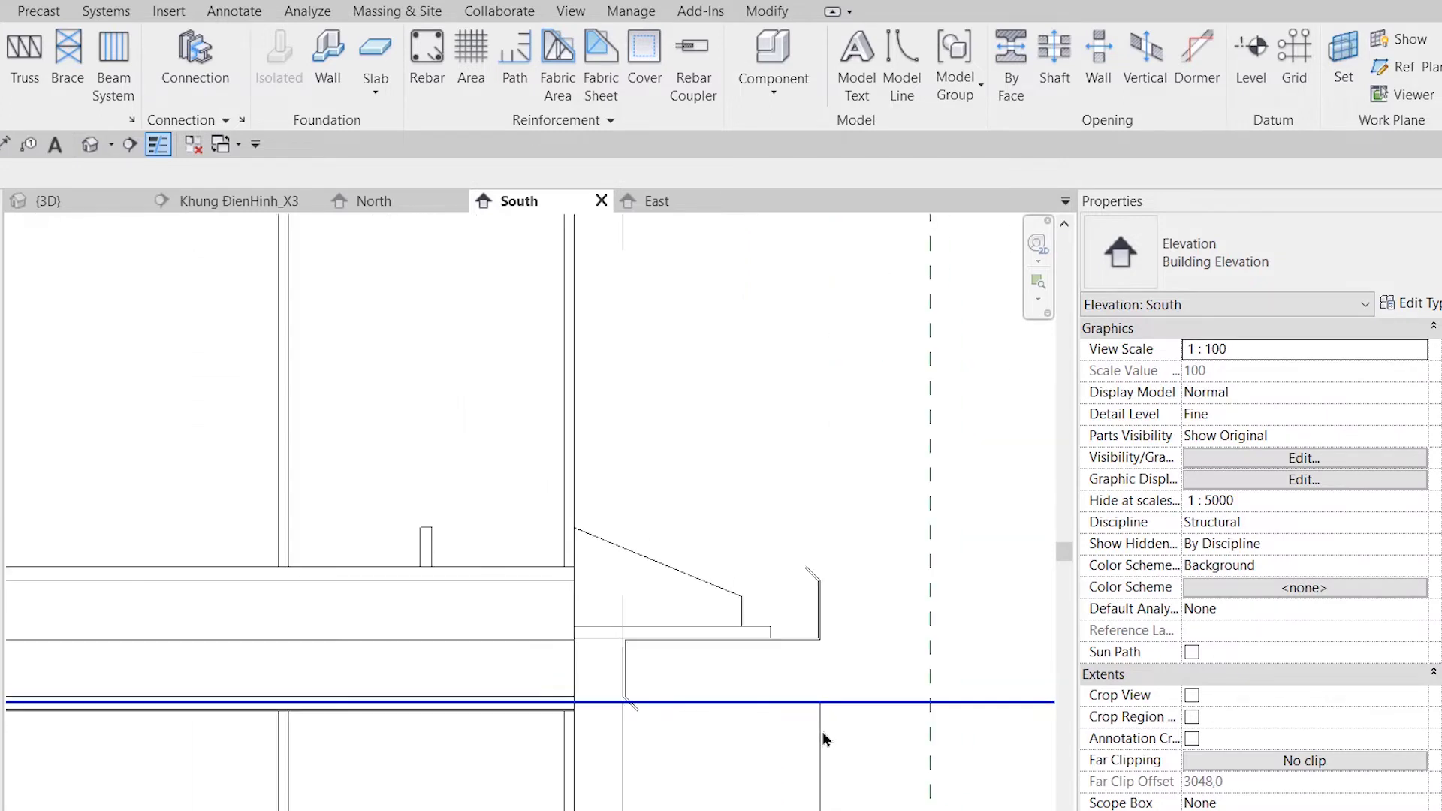
scroll(669, 706, down, 2)
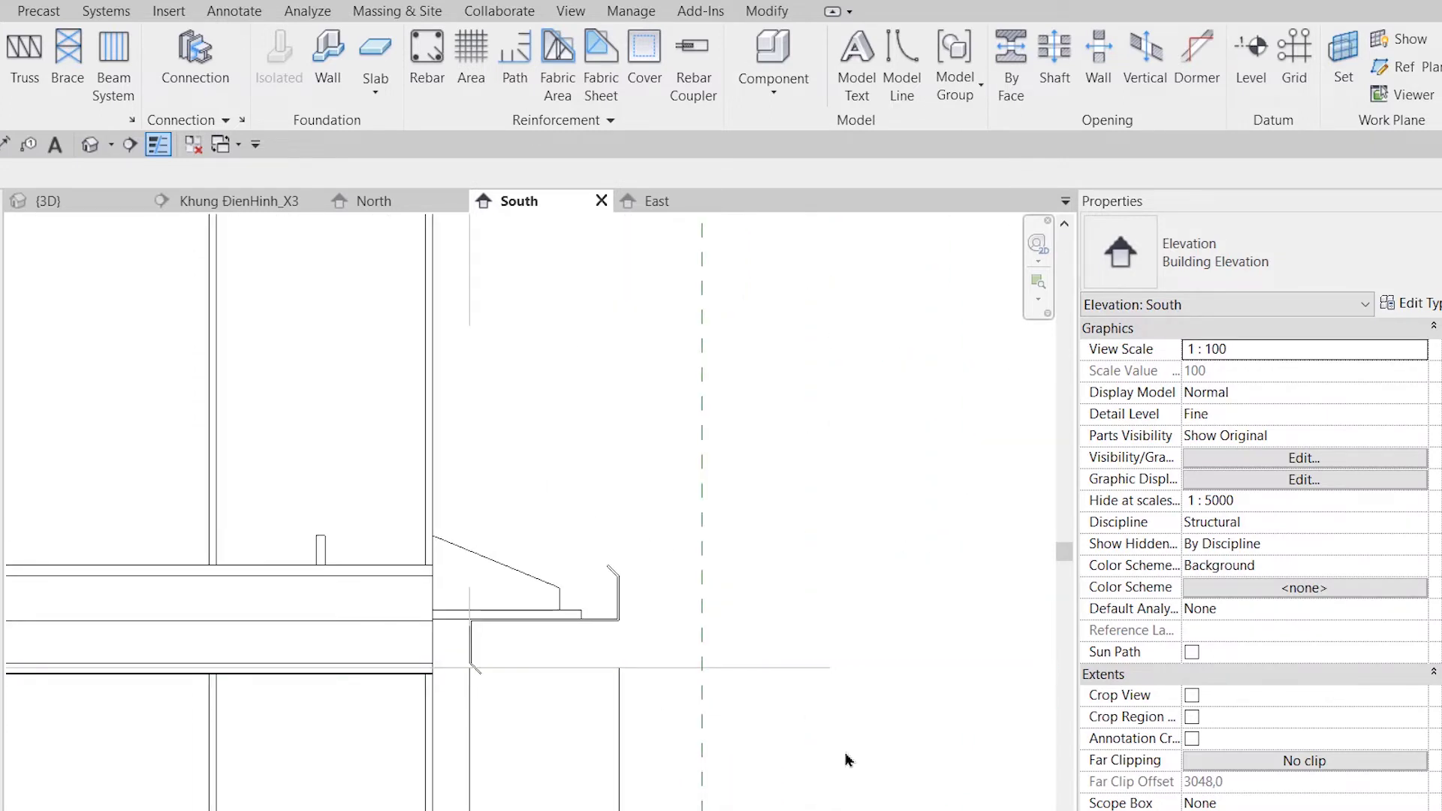
scroll(789, 685, down, 2)
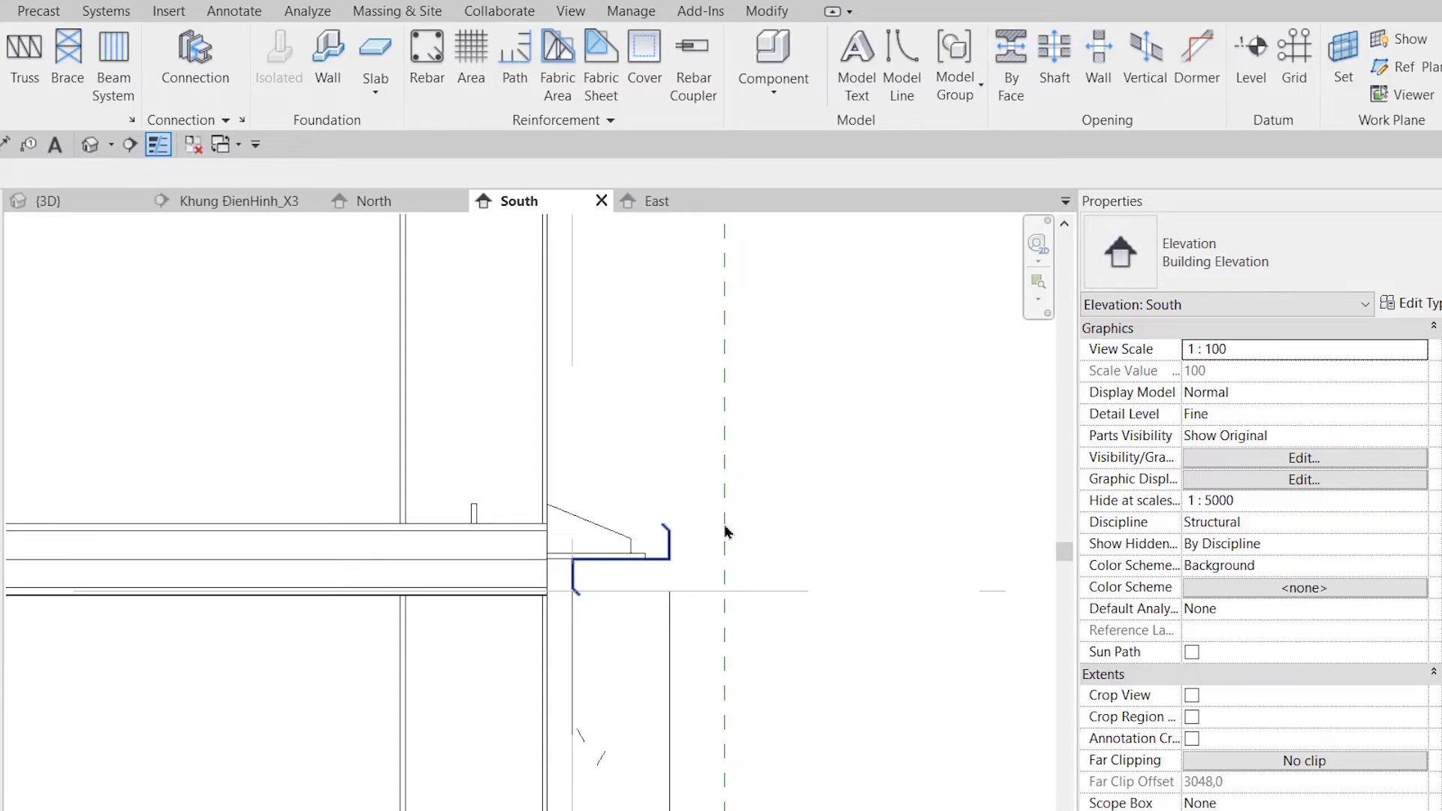
scroll(727, 532, down, 1)
click(719, 489)
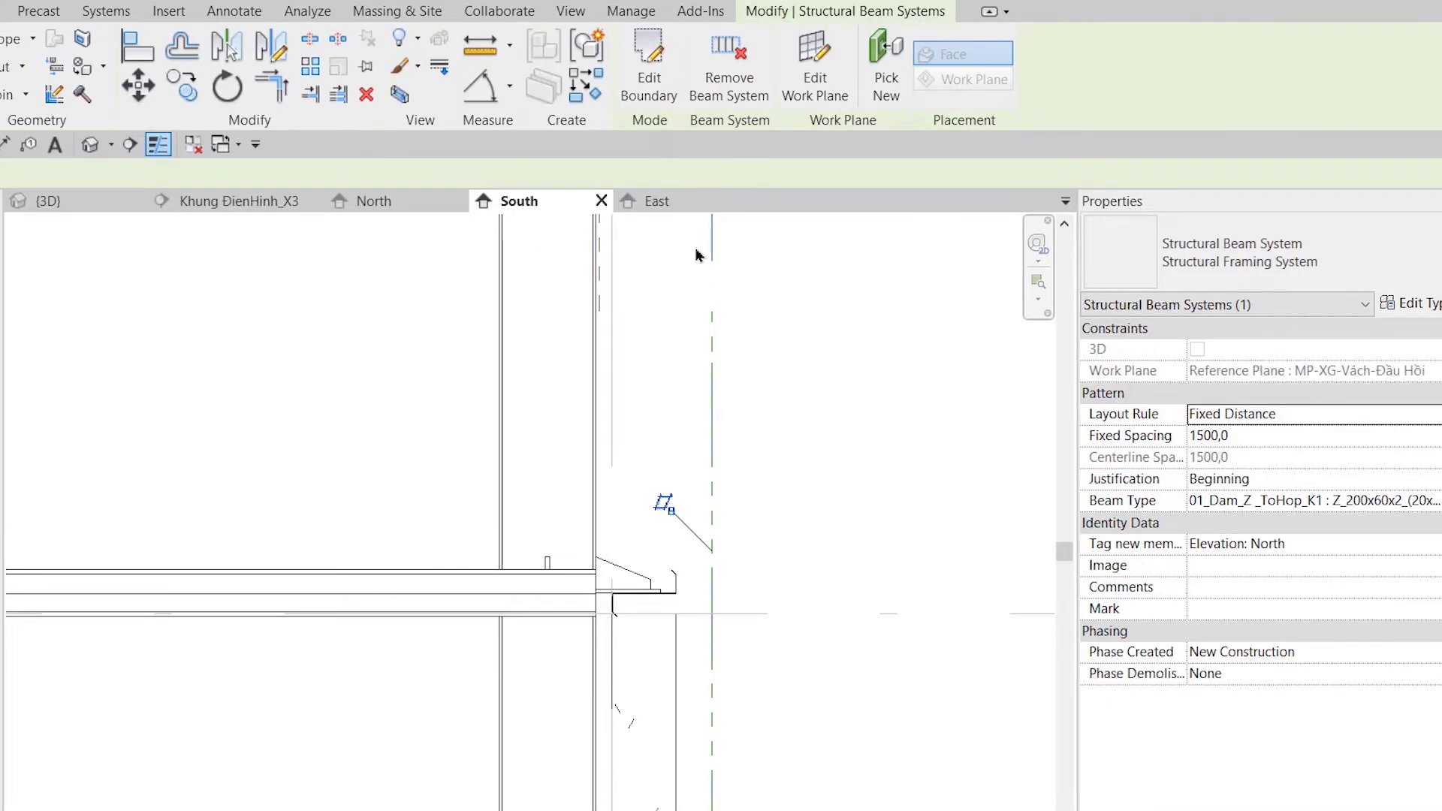
- Edit the girt system boundary in the East elevation, zoomed to grids Y1 and Y2
click(655, 96)
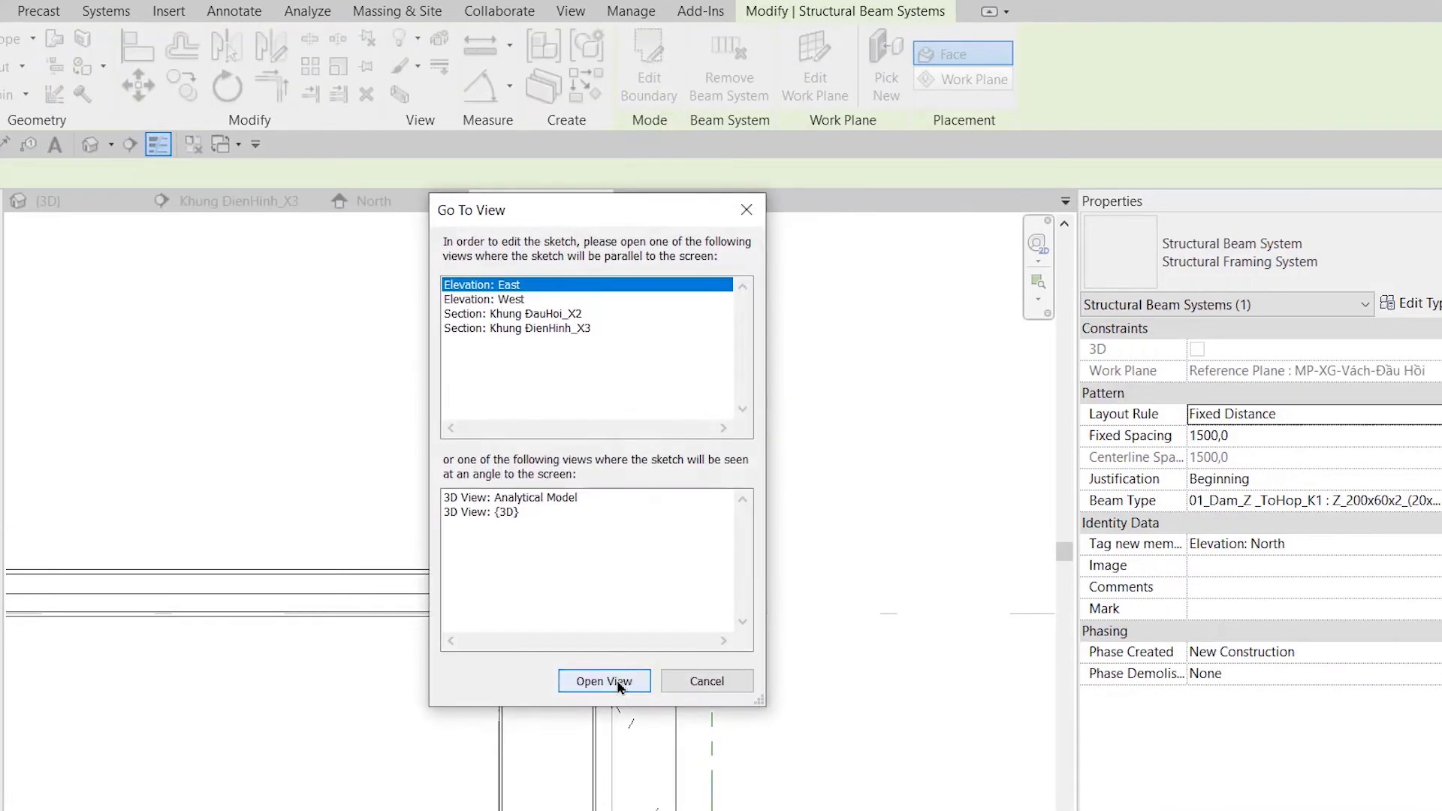
click(608, 680)
middle_drag(493, 648, 803, 643)
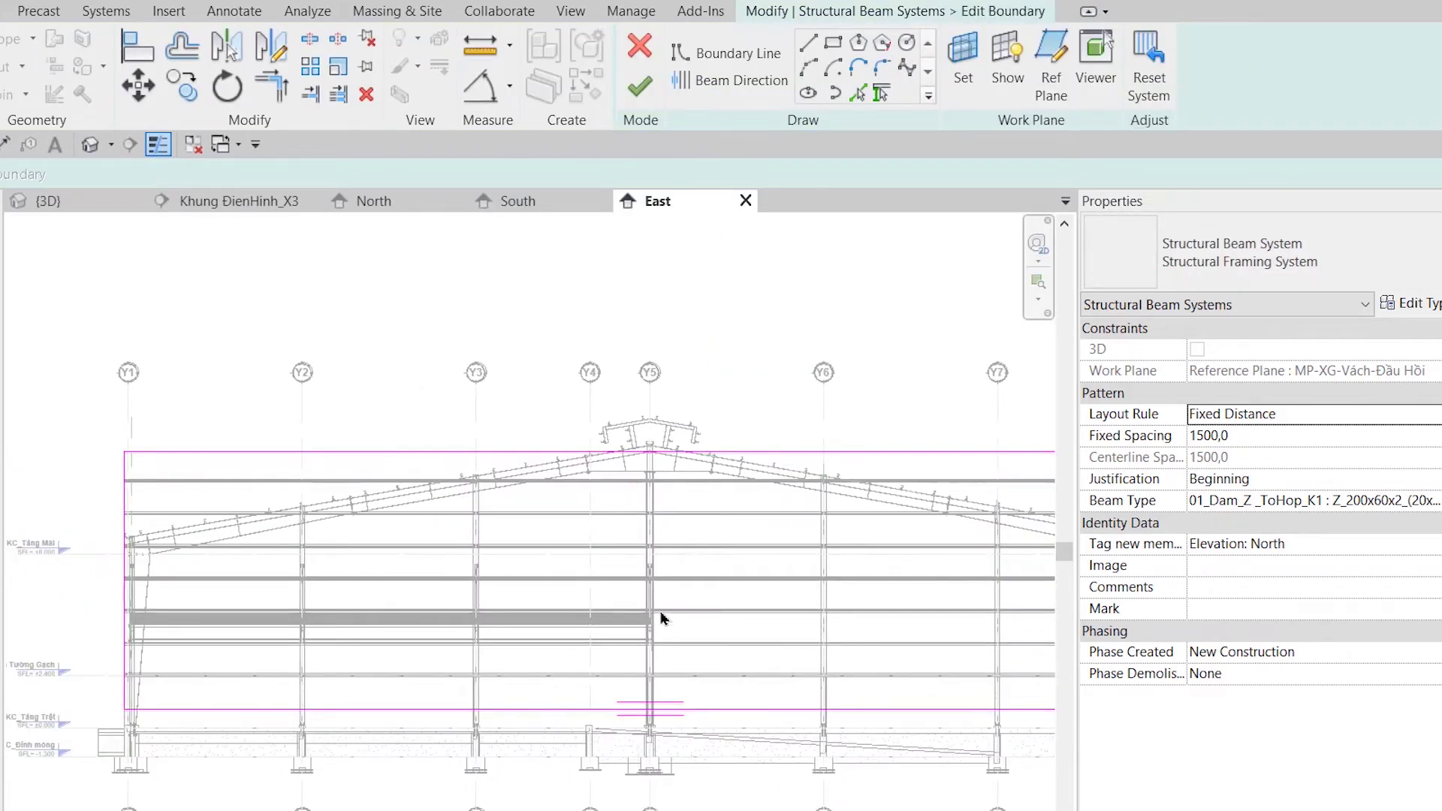
scroll(158, 493, up, 3)
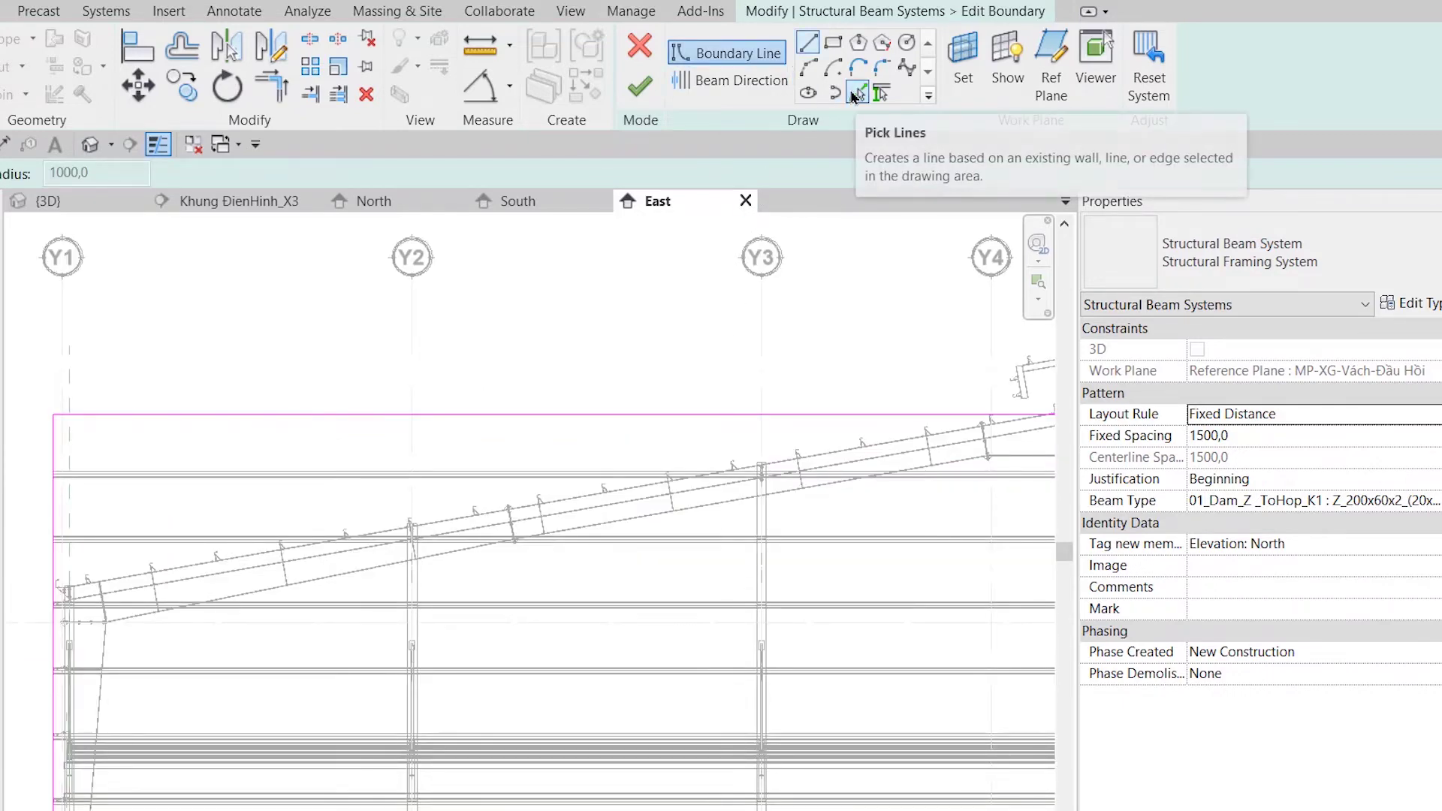
- Pick the sloped rafter edge as a boundary segment of the girt sketch
click(856, 93)
scroll(483, 531, up, 2)
scroll(483, 530, up, 2)
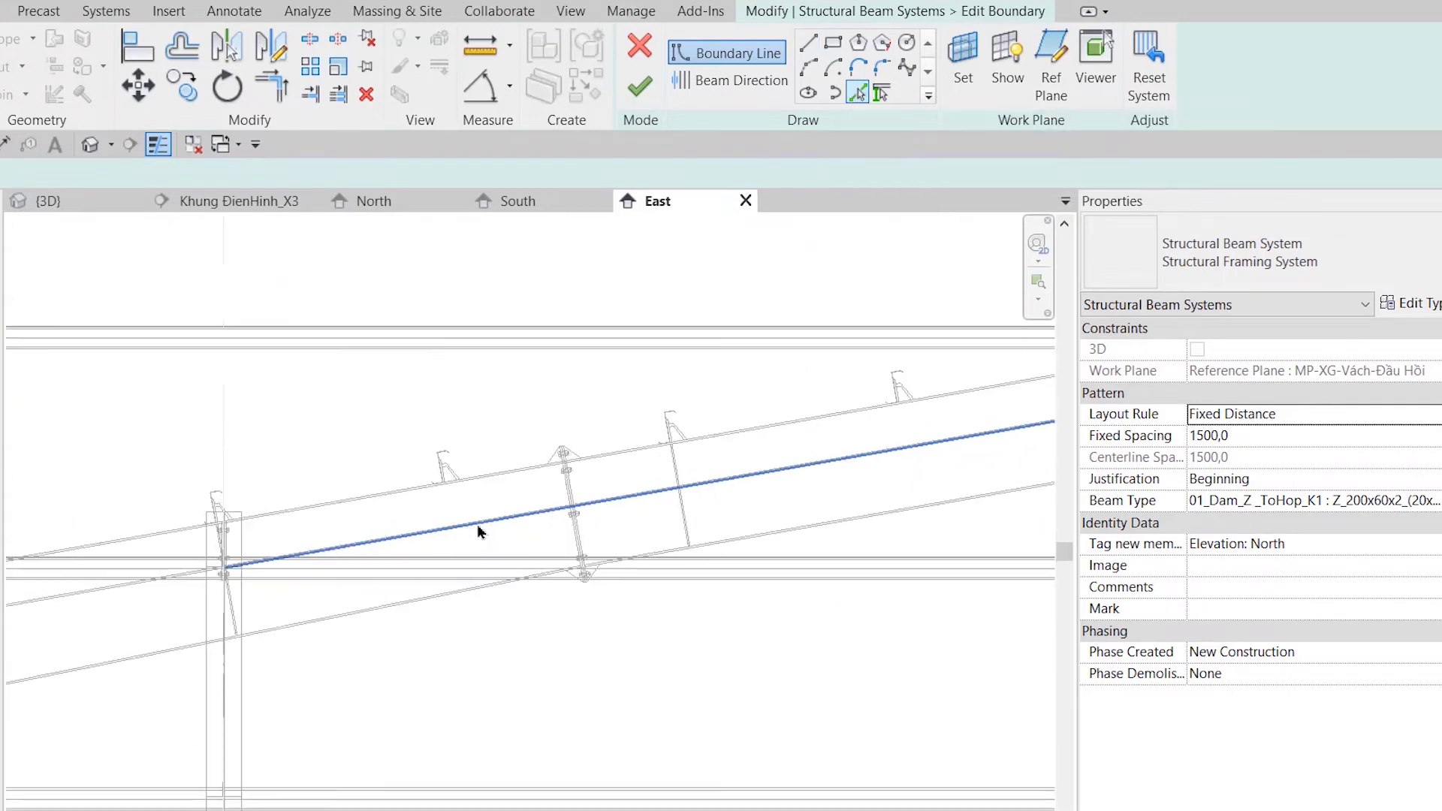
scroll(487, 477, up, 3)
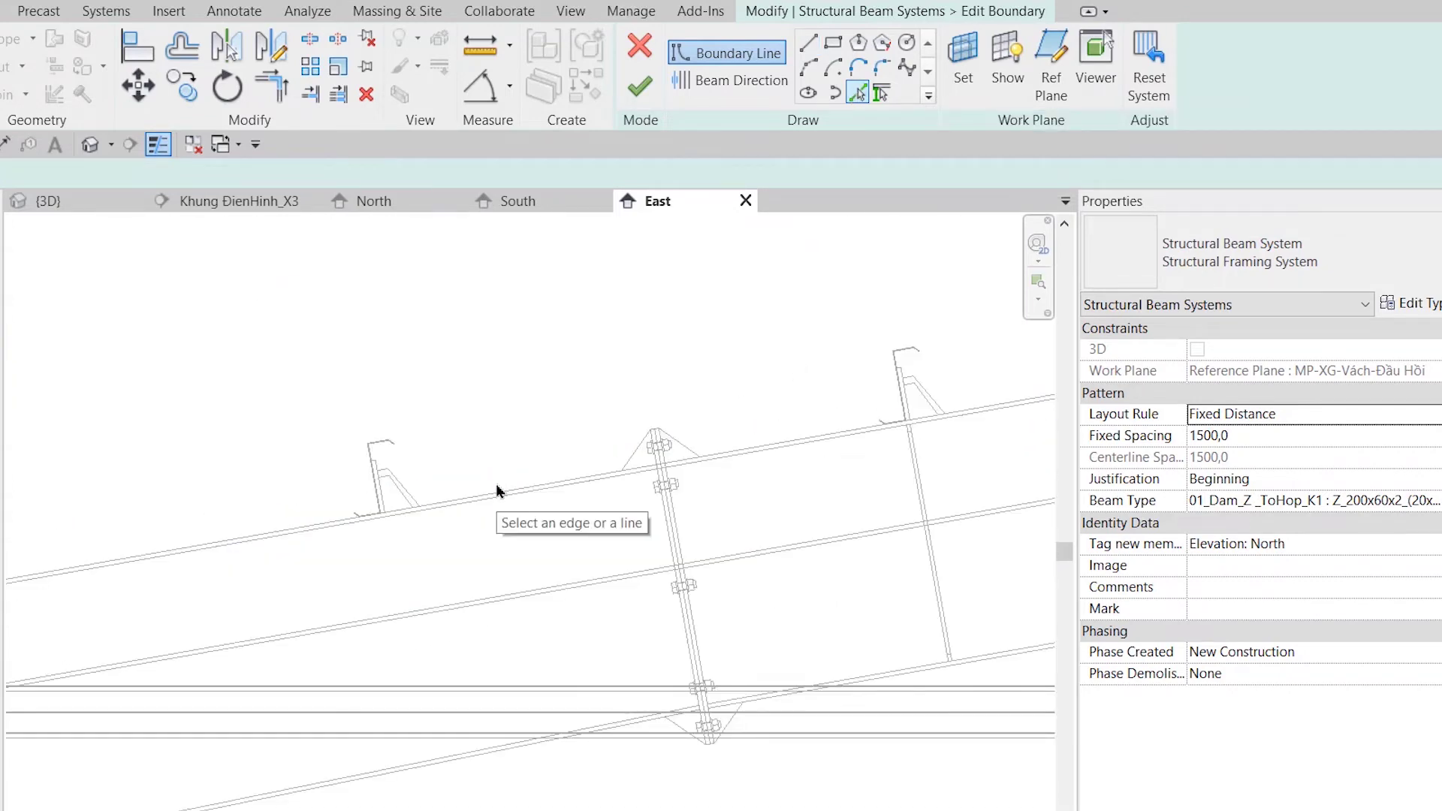
click(497, 496)
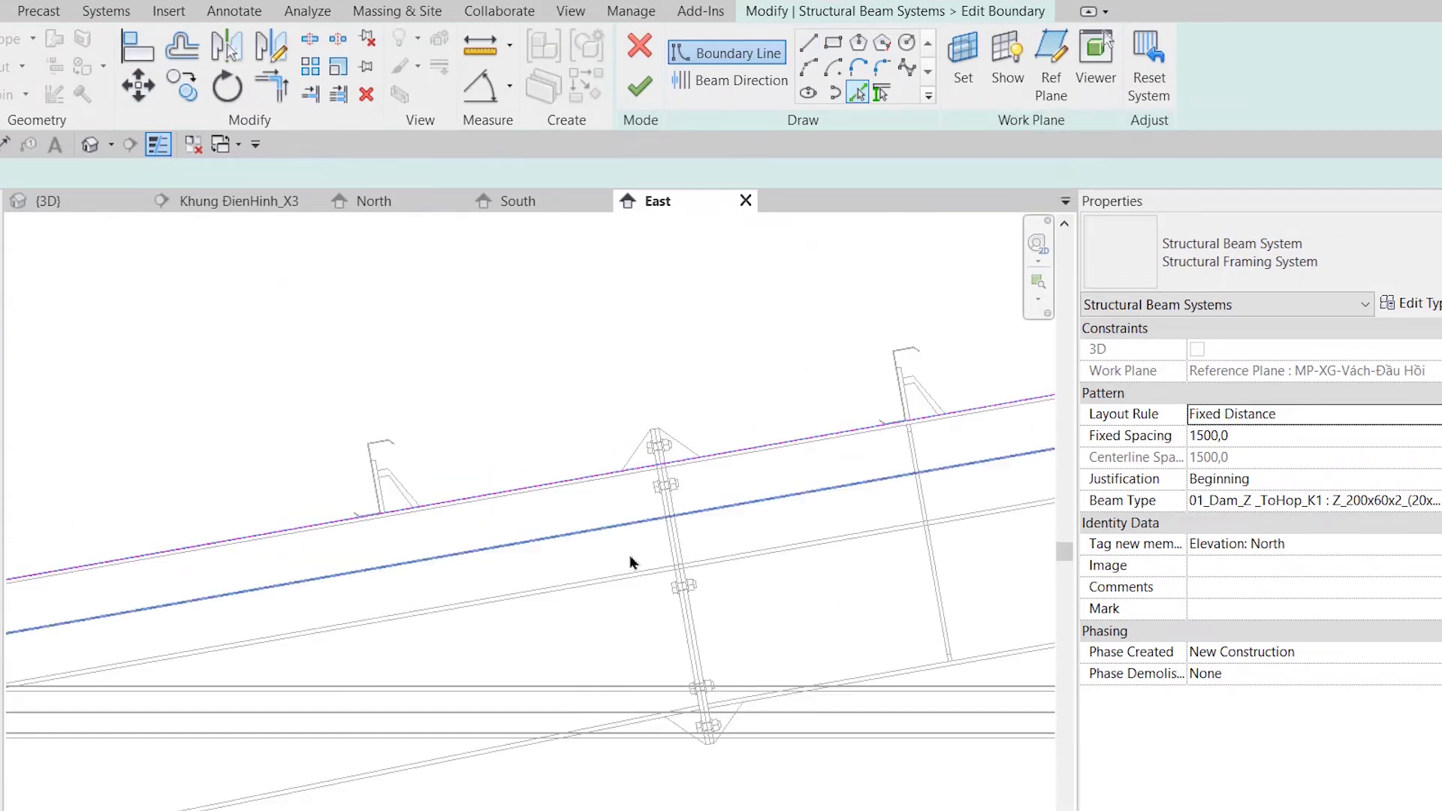
scroll(631, 558, down, 3)
scroll(631, 557, down, 3)
middle_drag(946, 593, 323, 548)
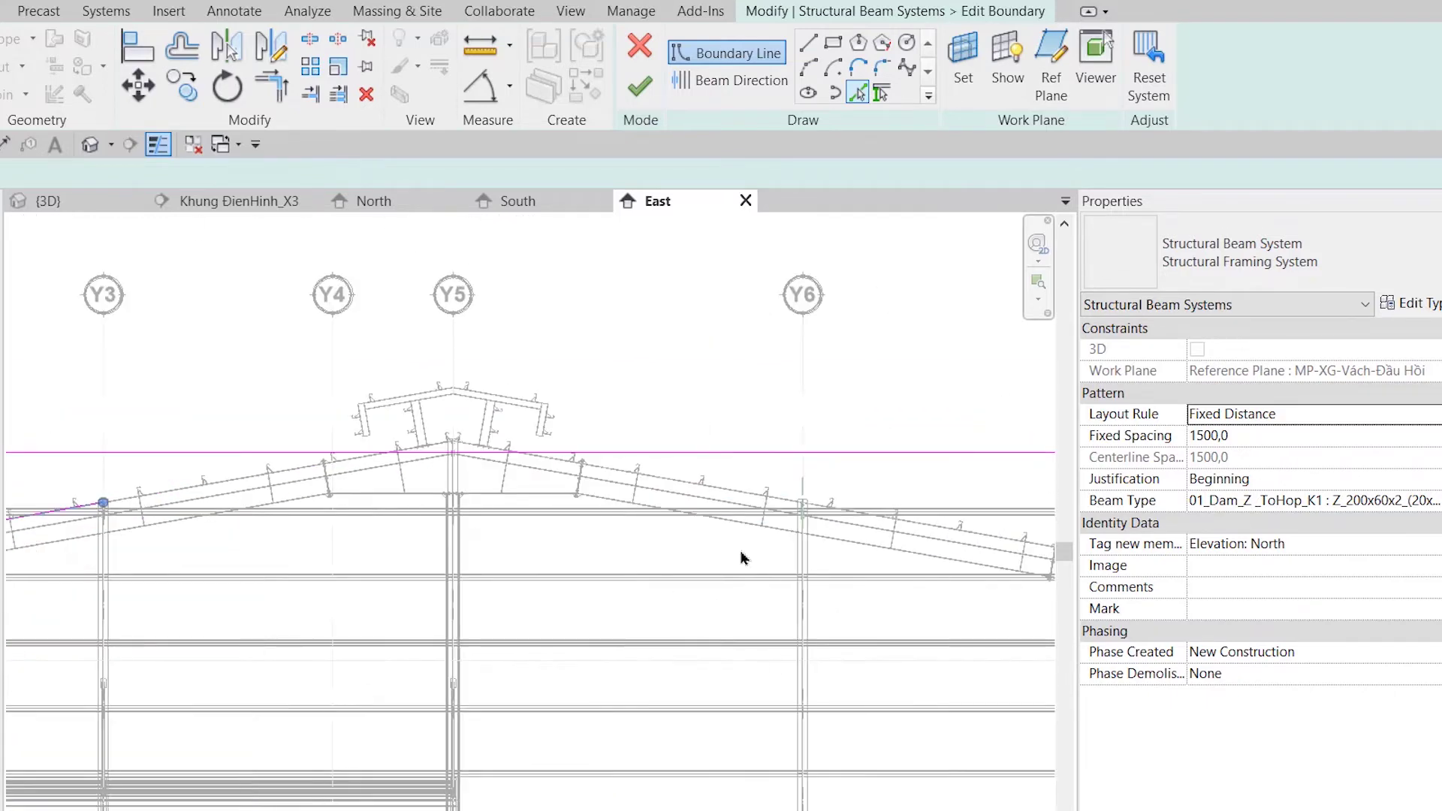
scroll(681, 481, up, 3)
scroll(601, 525, up, 2)
scroll(569, 542, down, 4)
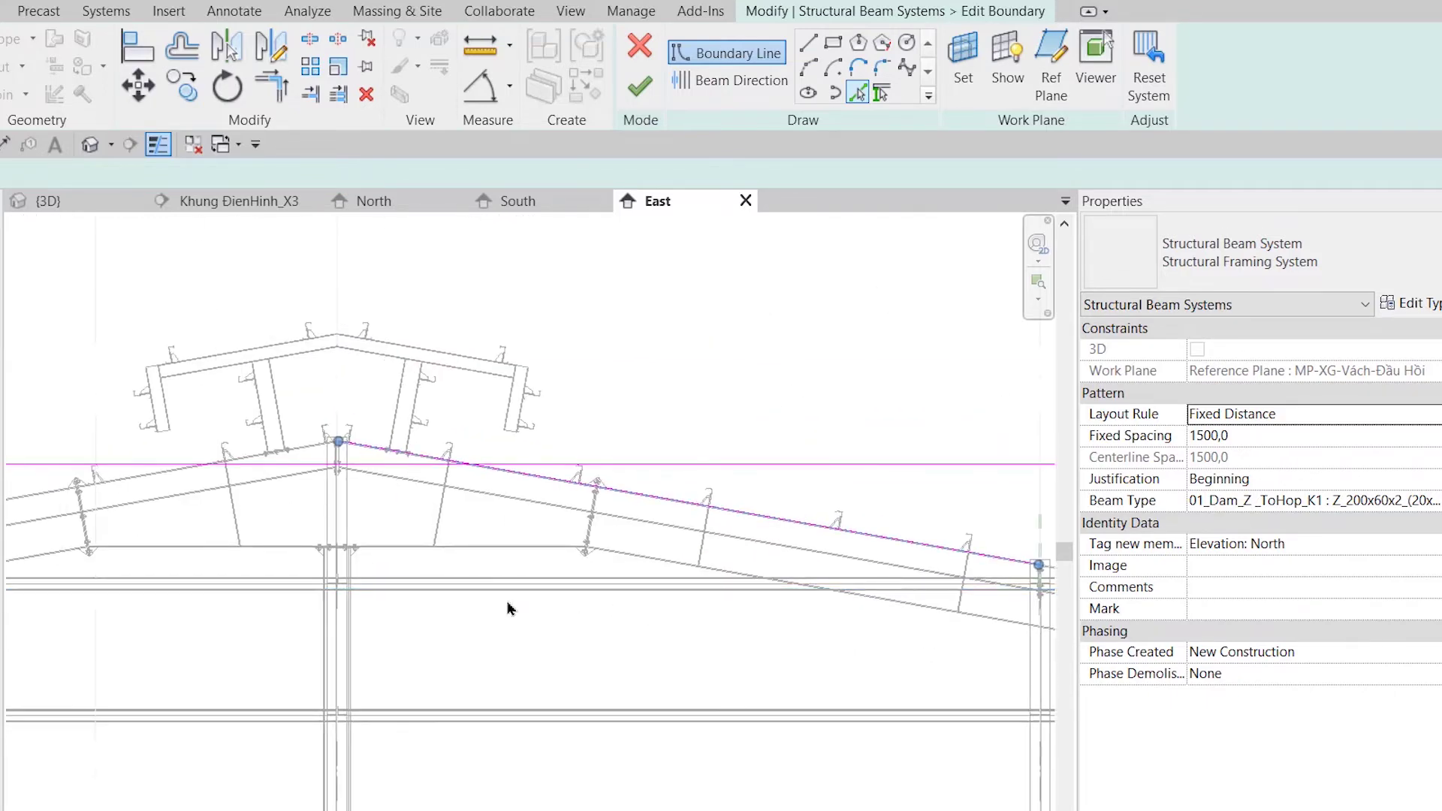
- Trim/Extend to Corner (TR) to join the roof segments at the peak and the right wall line
key(t)
key(r)
click(432, 469)
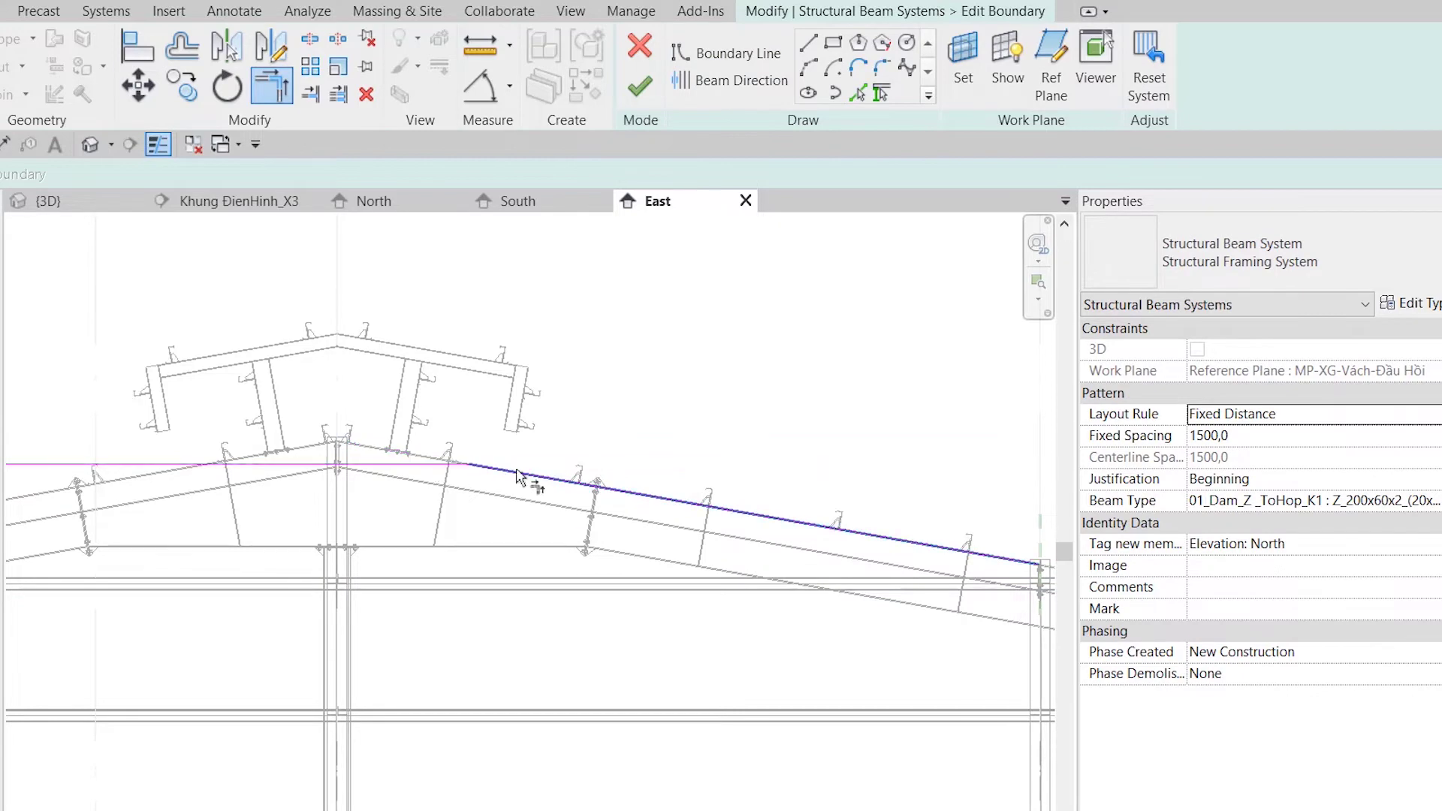
scroll(432, 473, down, 2)
scroll(346, 526, down, 2)
click(338, 531)
scroll(333, 570, down, 2)
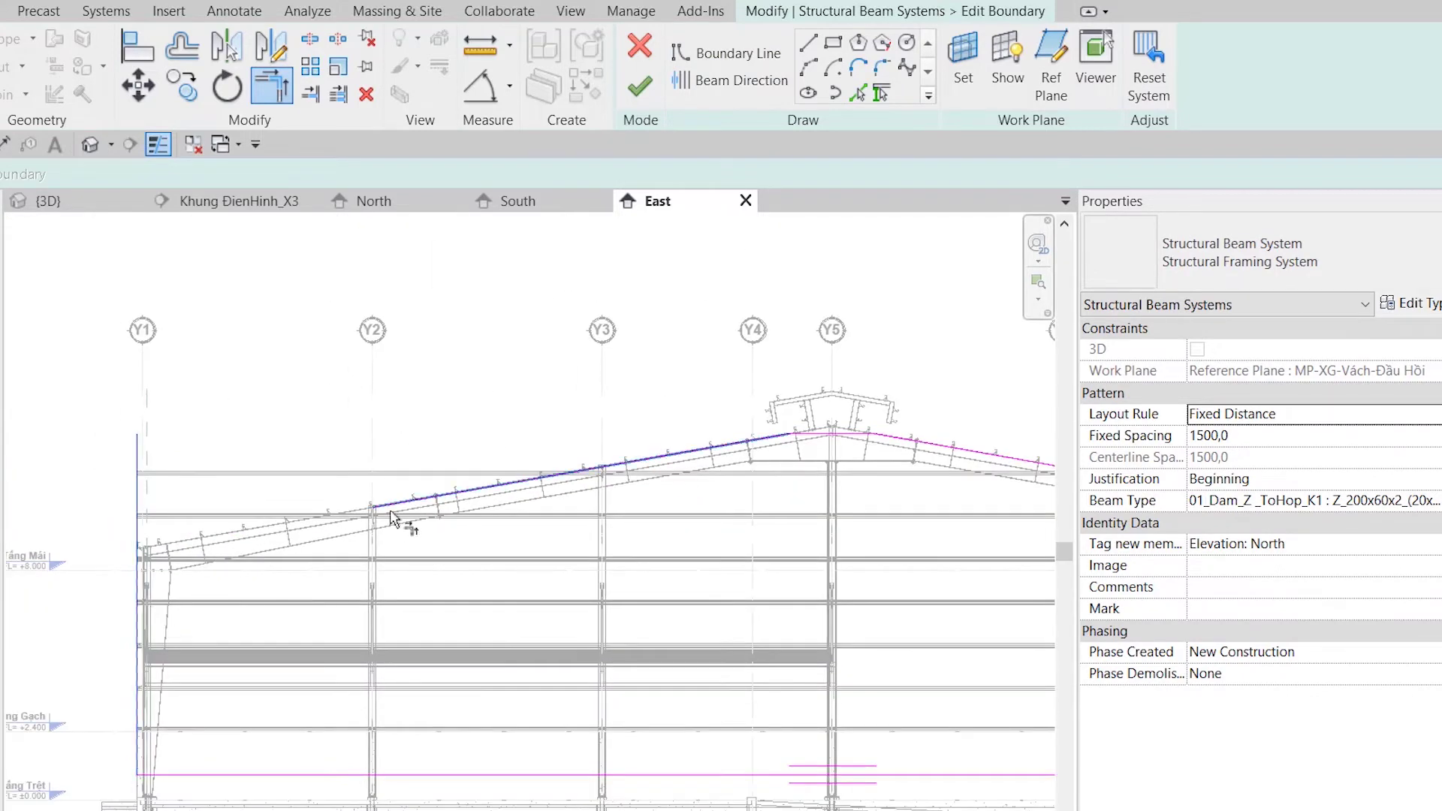
scroll(513, 463, down, 2)
click(868, 554)
scroll(751, 616, down, 2)
scroll(666, 668, up, 2)
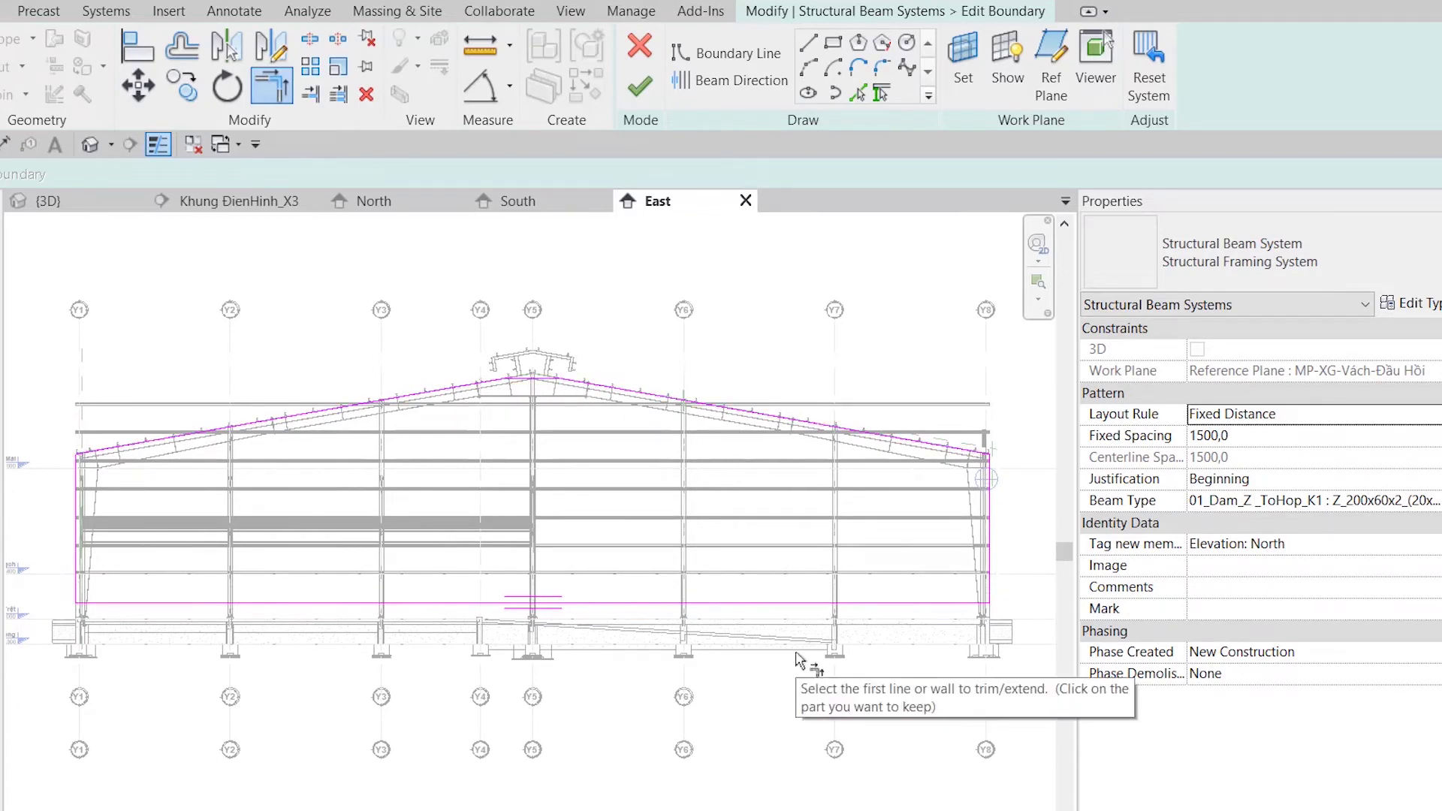
- Draw a vertical boundary line near column Y1 and a horizontal line across the bay
scroll(235, 689, up, 3)
click(781, 75)
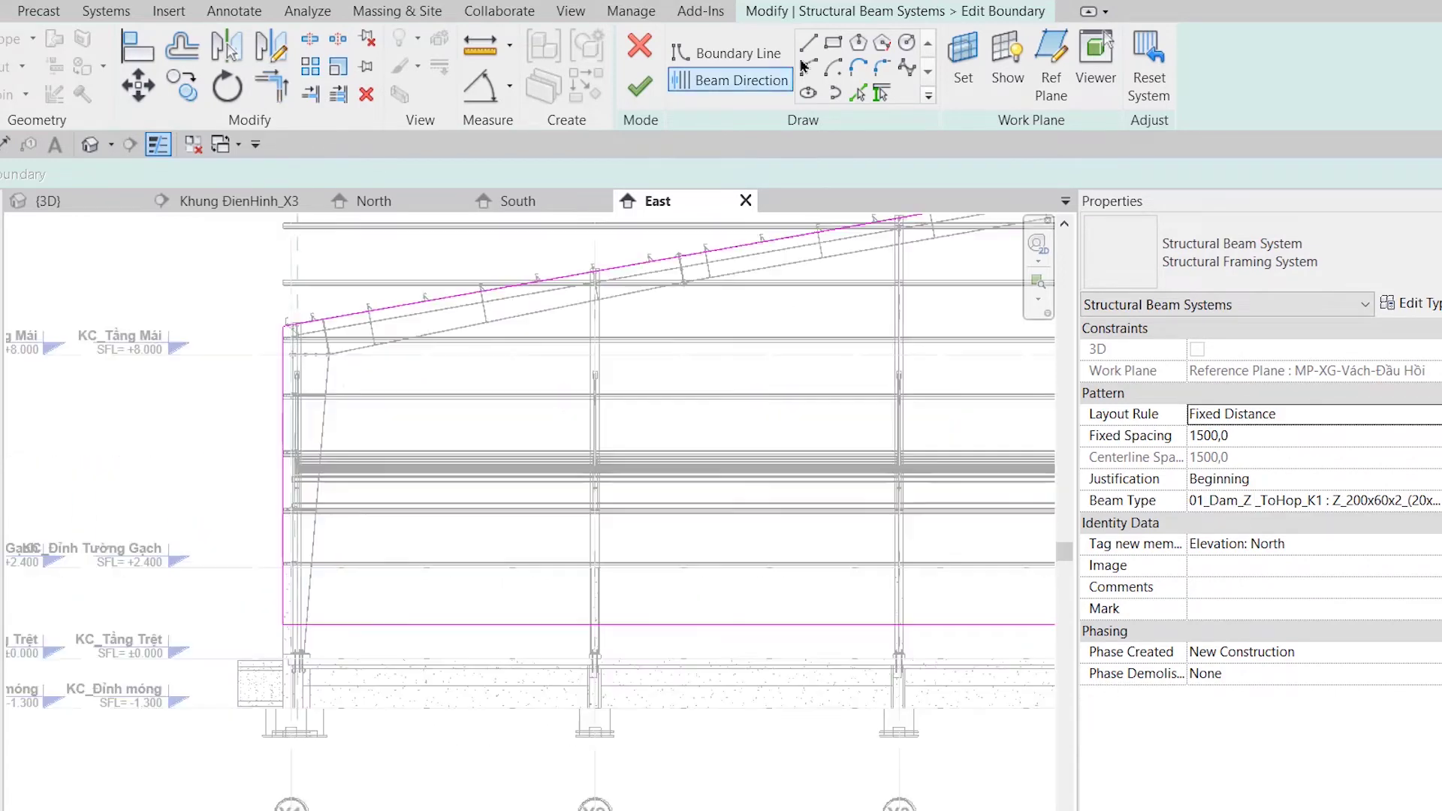
click(726, 53)
click(347, 646)
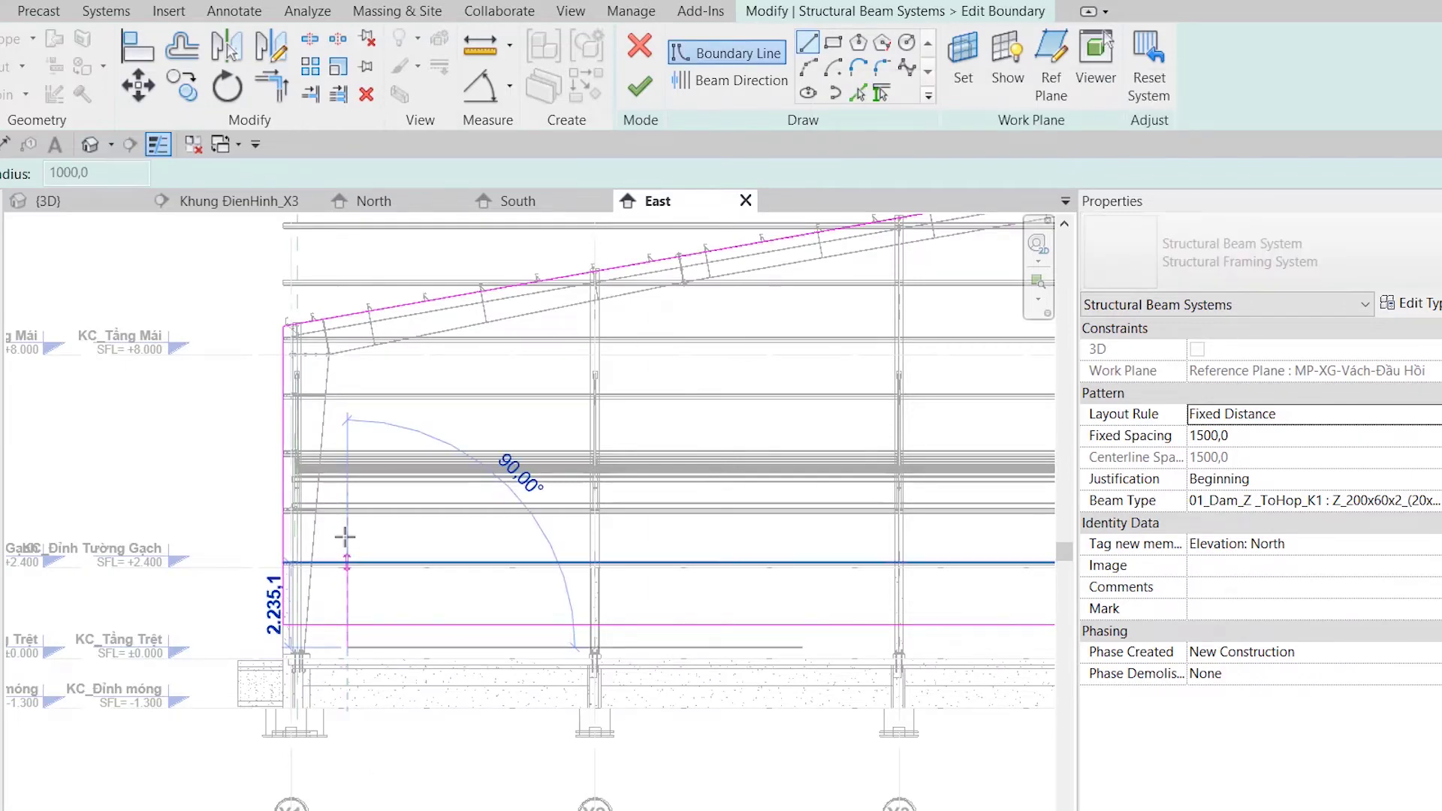
scroll(345, 536, down, 1)
click(347, 516)
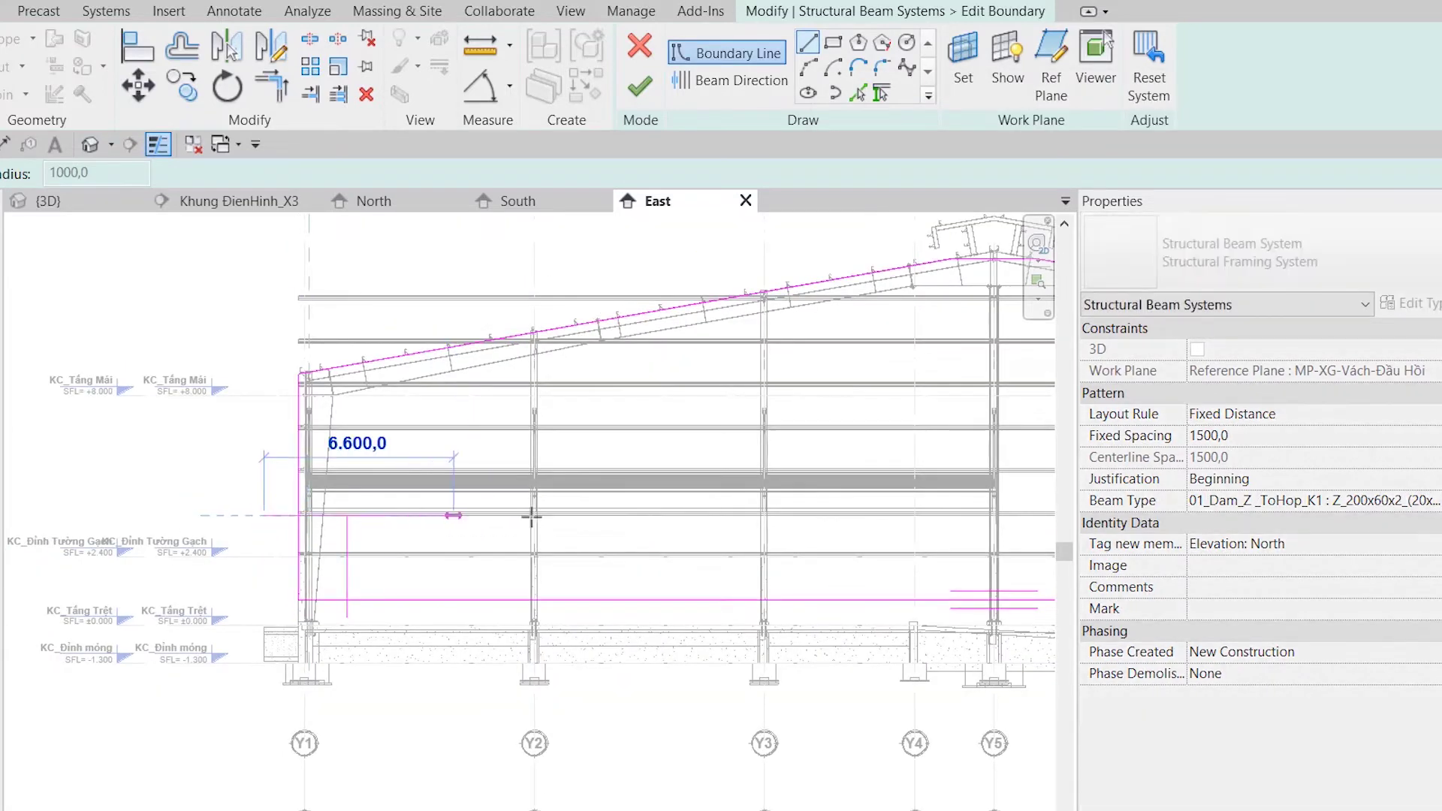
click(913, 515)
key(Escape)
key(Escape)
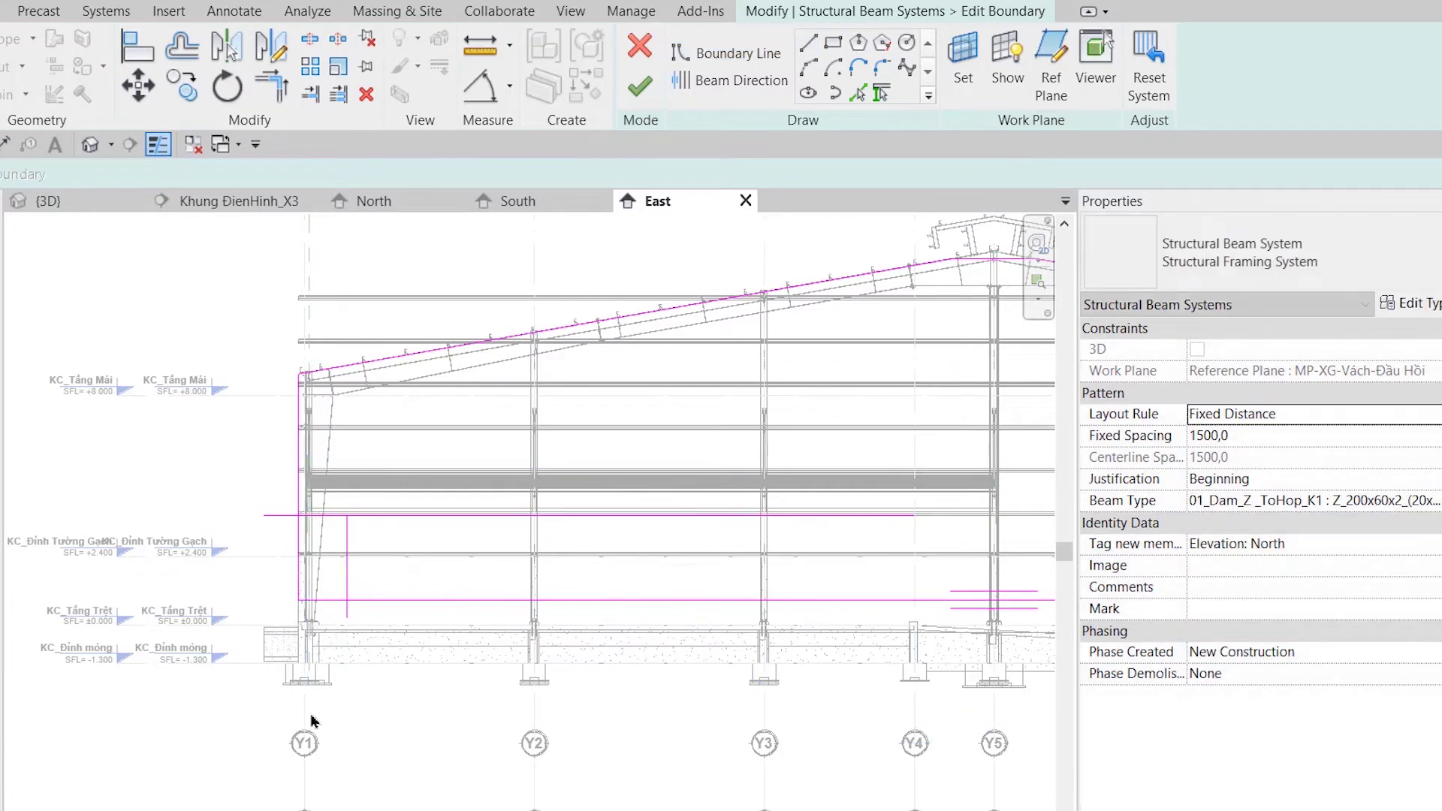
- Place the lower horizontal boundary line 3800 above the Tầng Trệt level
scroll(282, 571, up, 3)
key(d)
key(i)
click(207, 684)
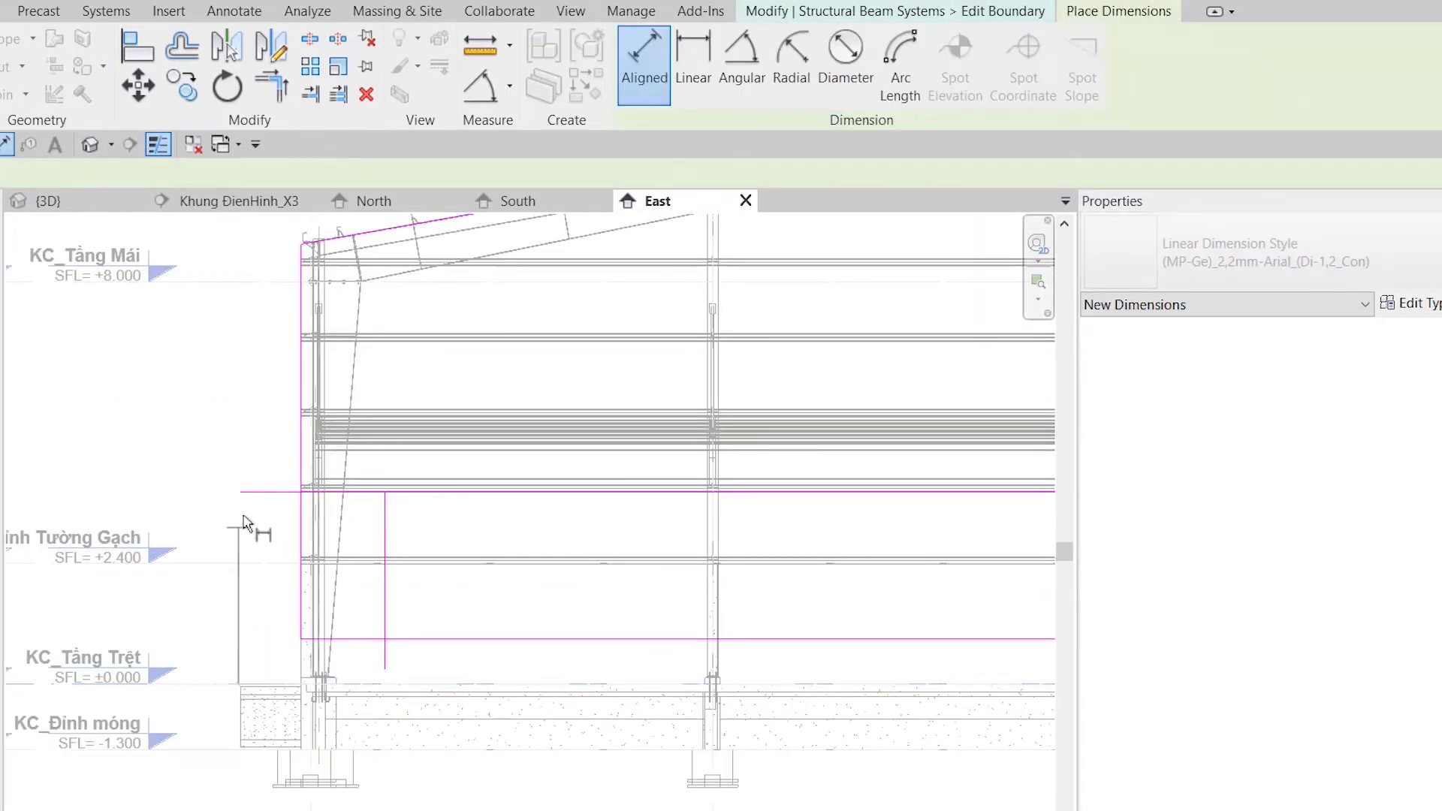
key(Escape)
key(Escape)
click(281, 492)
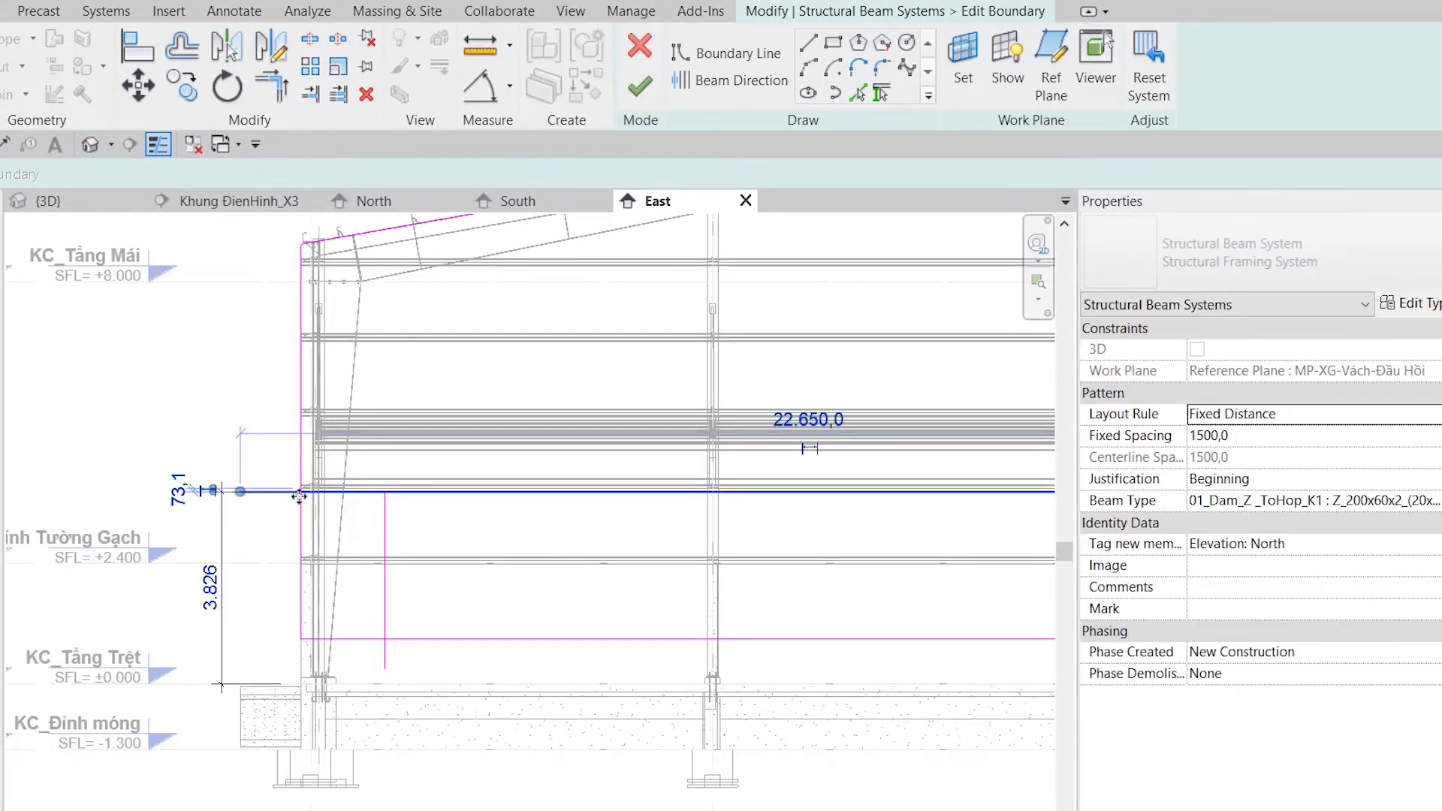
click(211, 587)
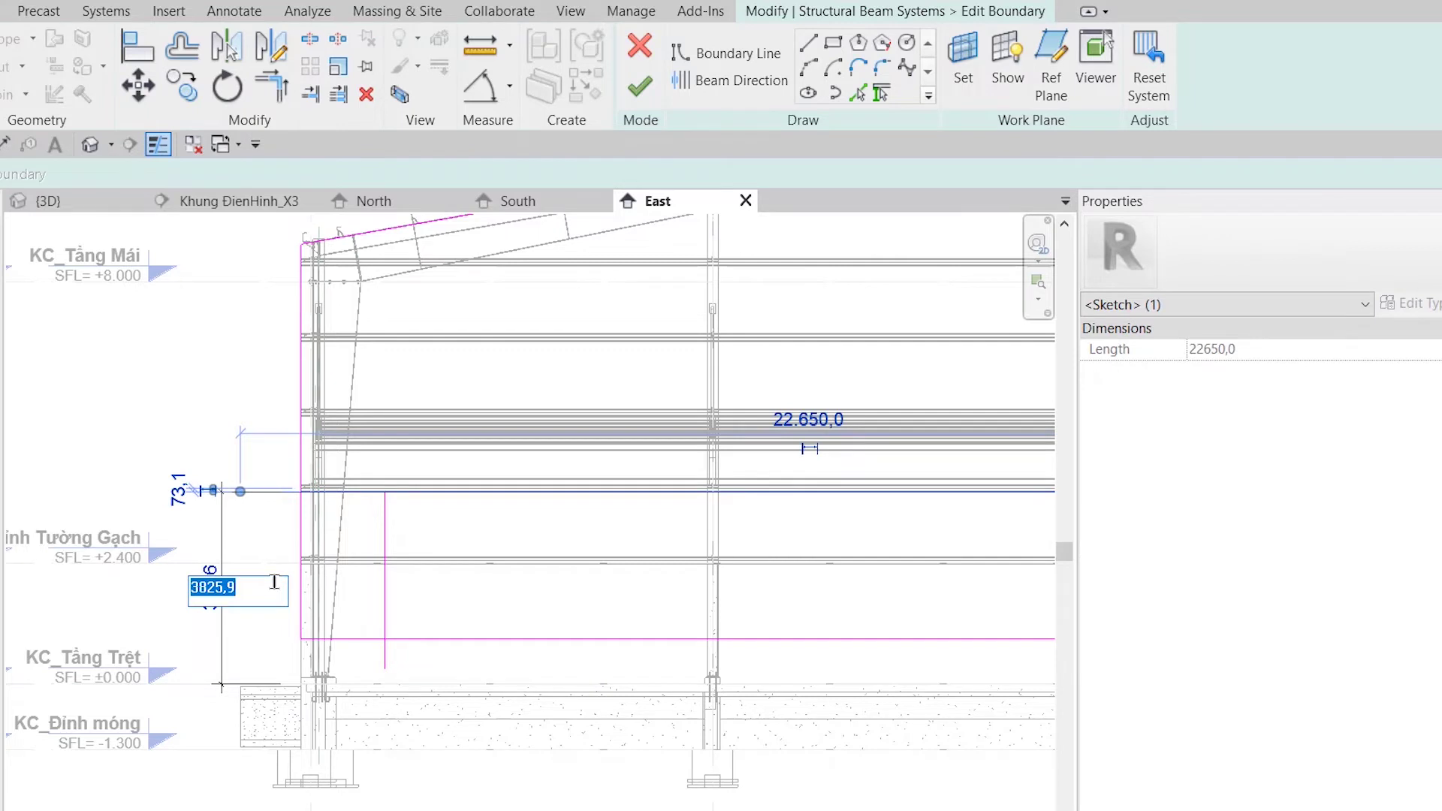
key(Return)
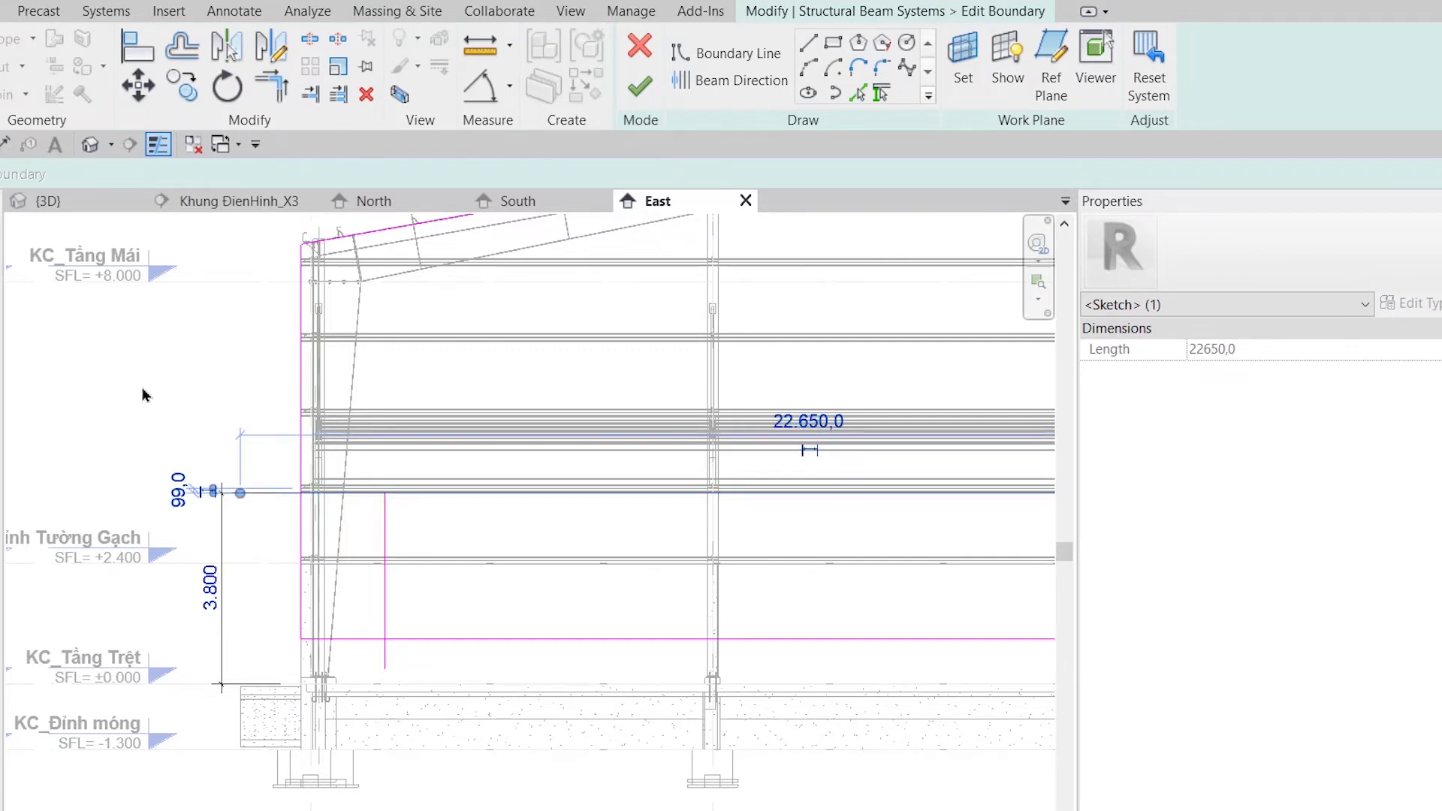
click(145, 395)
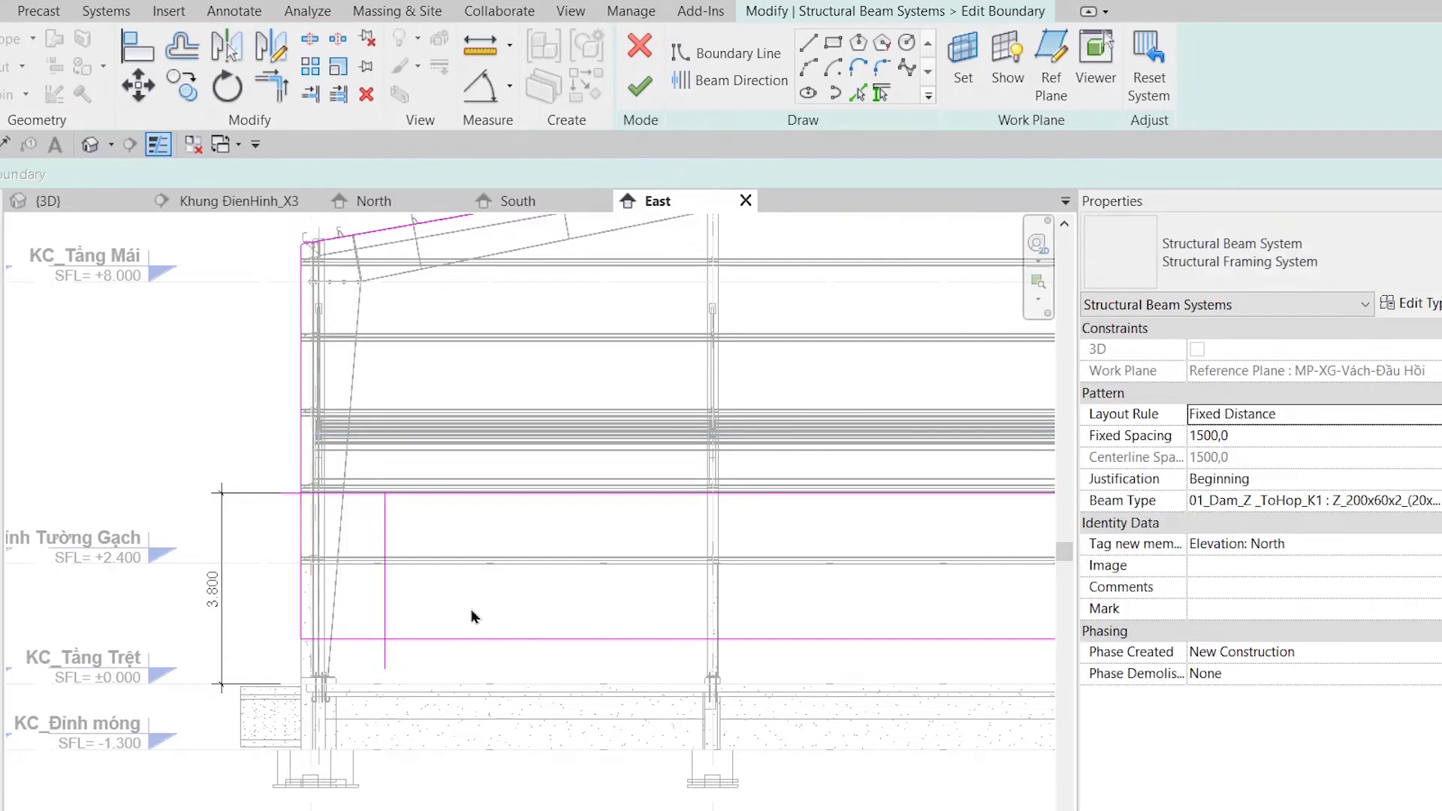
- Set the vertical sketch line 1500 from the column
middle_drag(472, 611, 414, 597)
key(d)
key(i)
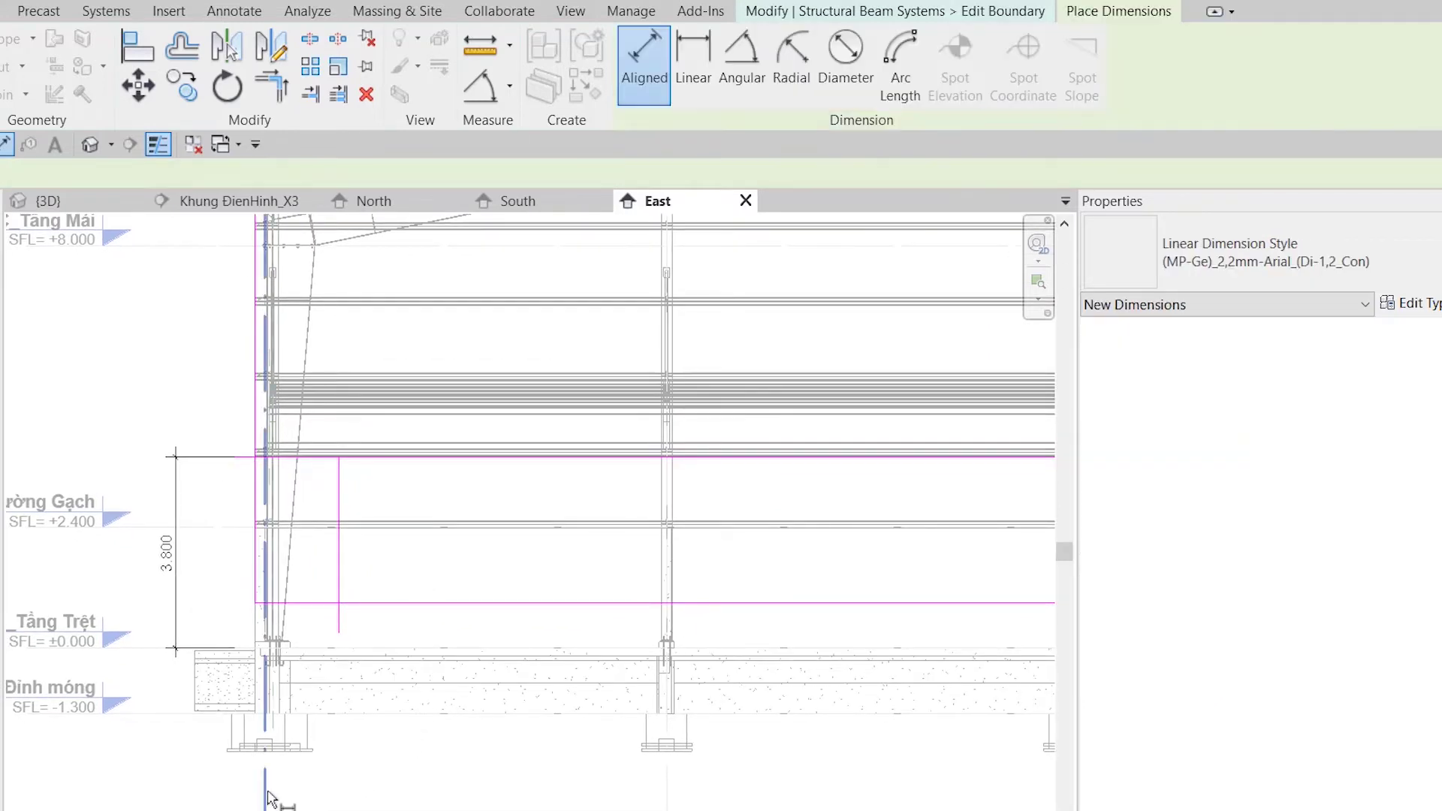
click(353, 745)
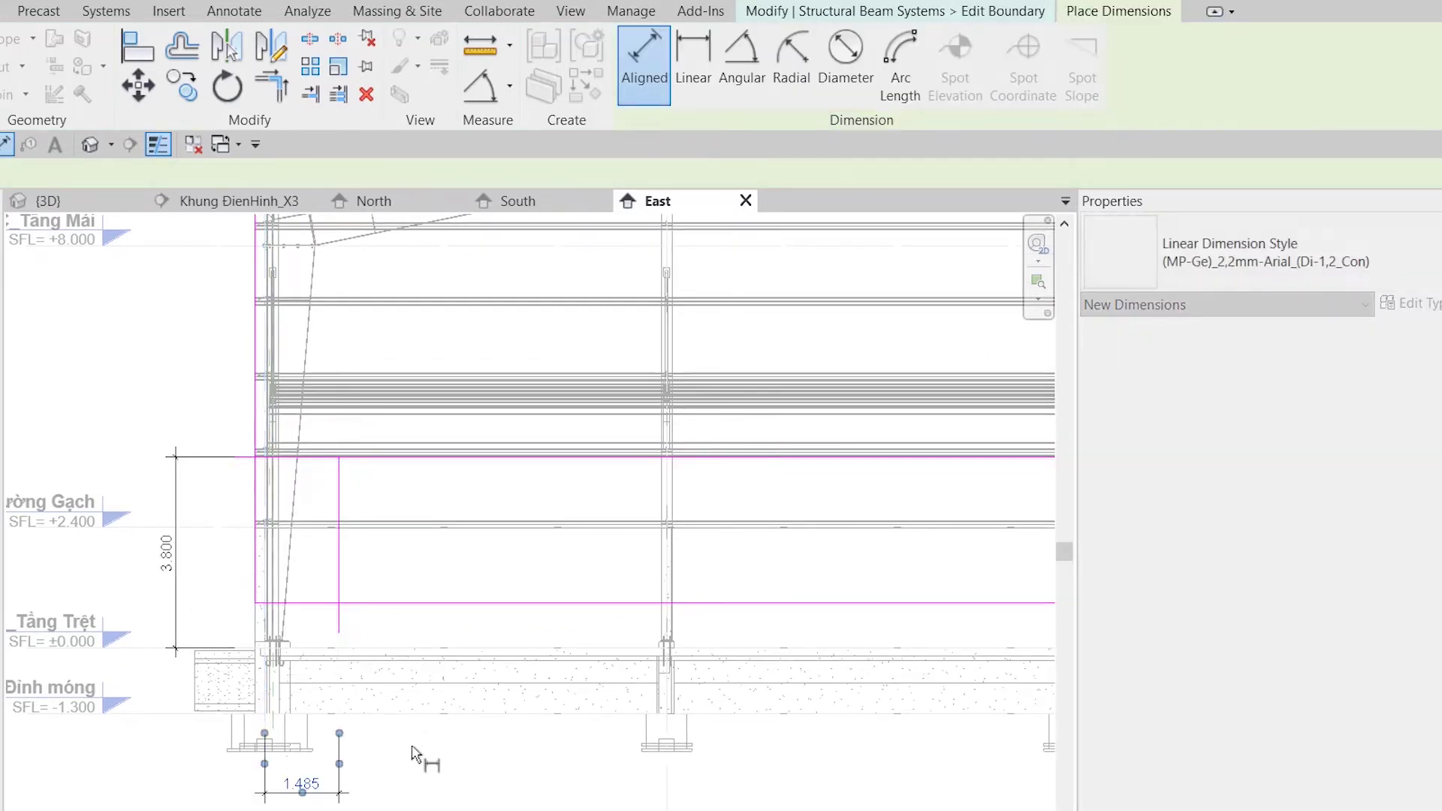
key(Escape)
key(Escape)
click(338, 582)
click(301, 783)
text(1500)
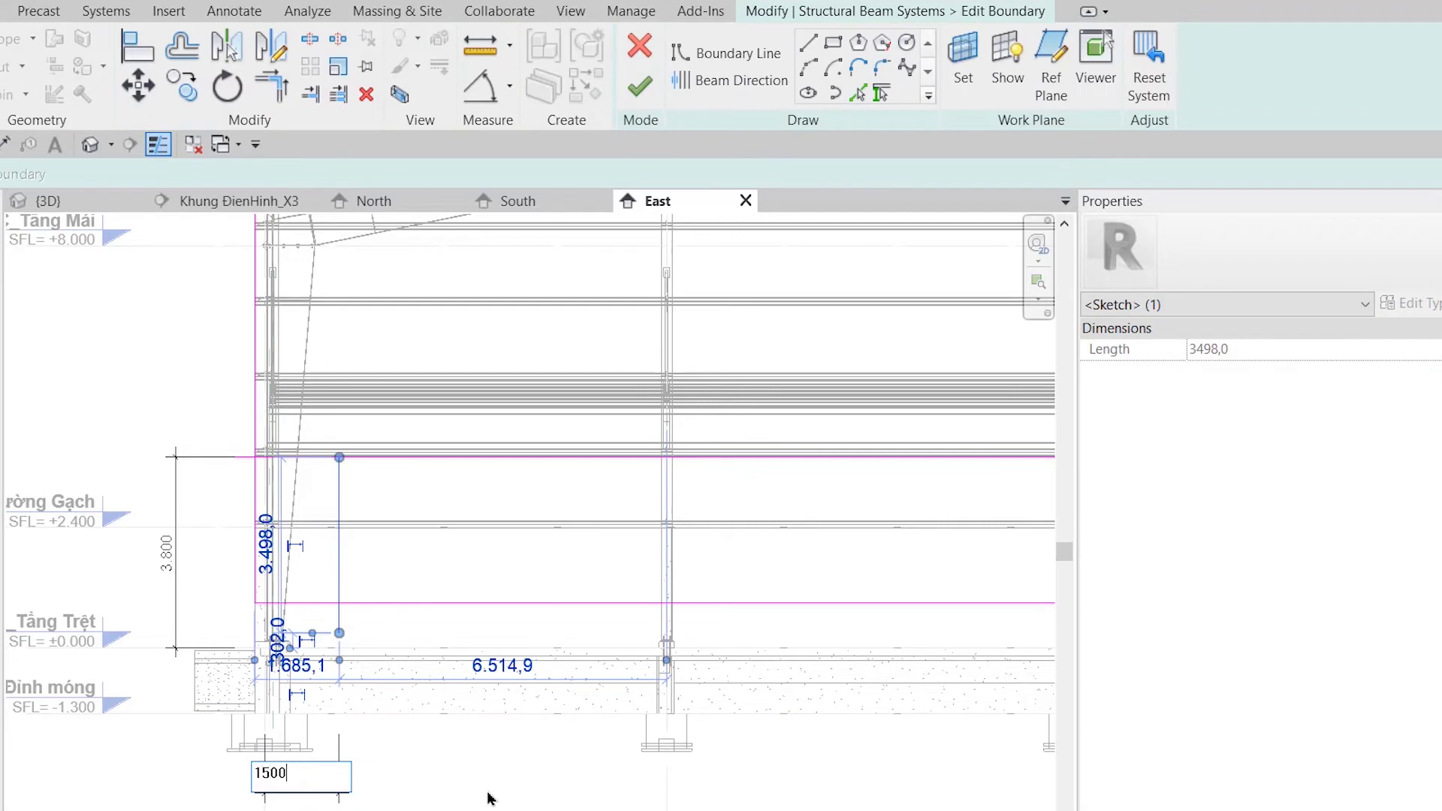
key(Return)
key(z)
key(f)
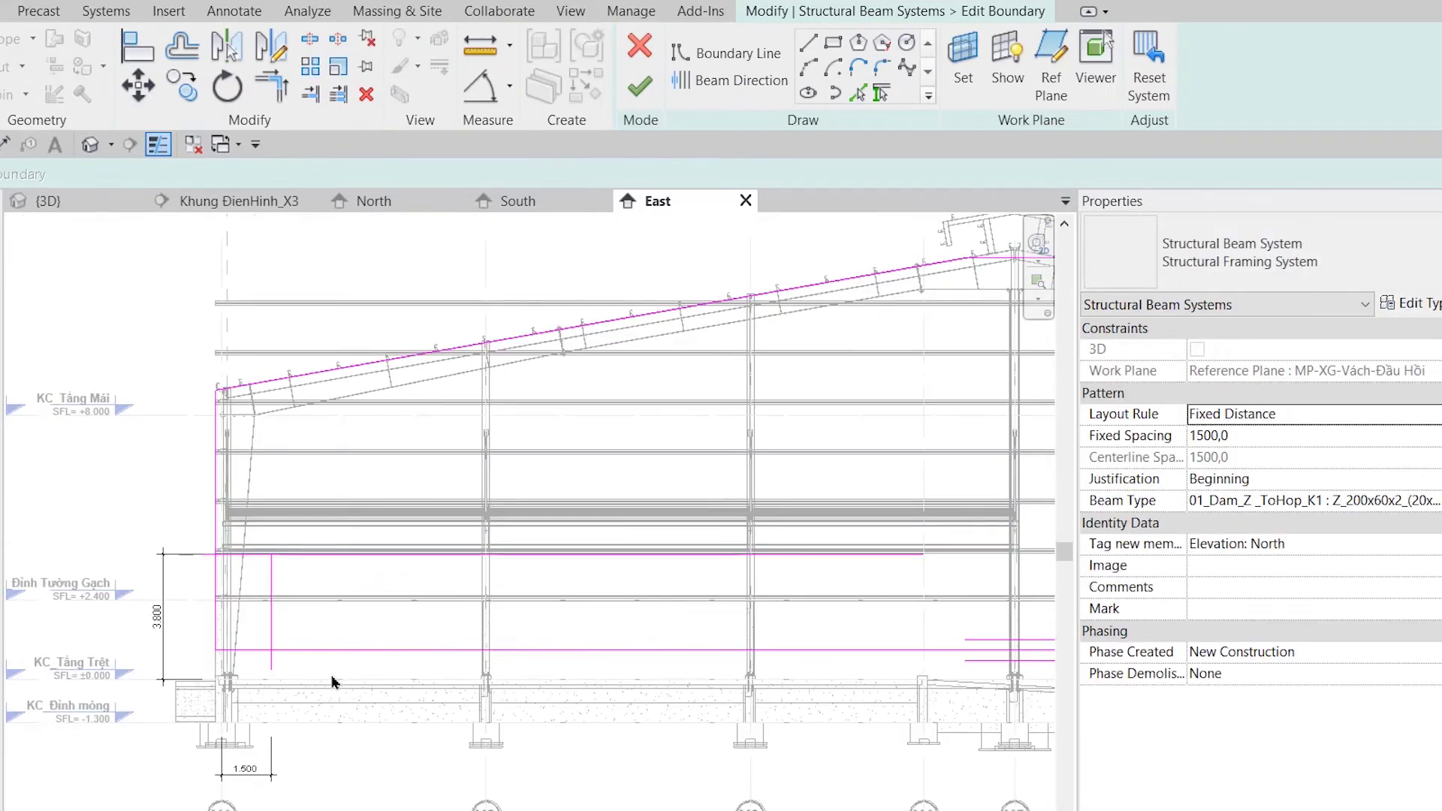
- Copy the vertical line repeatedly at spacings 5000, 3000, 5000, 3000 and 5000
click(271, 601)
key(c)
key(o)
click(336, 625)
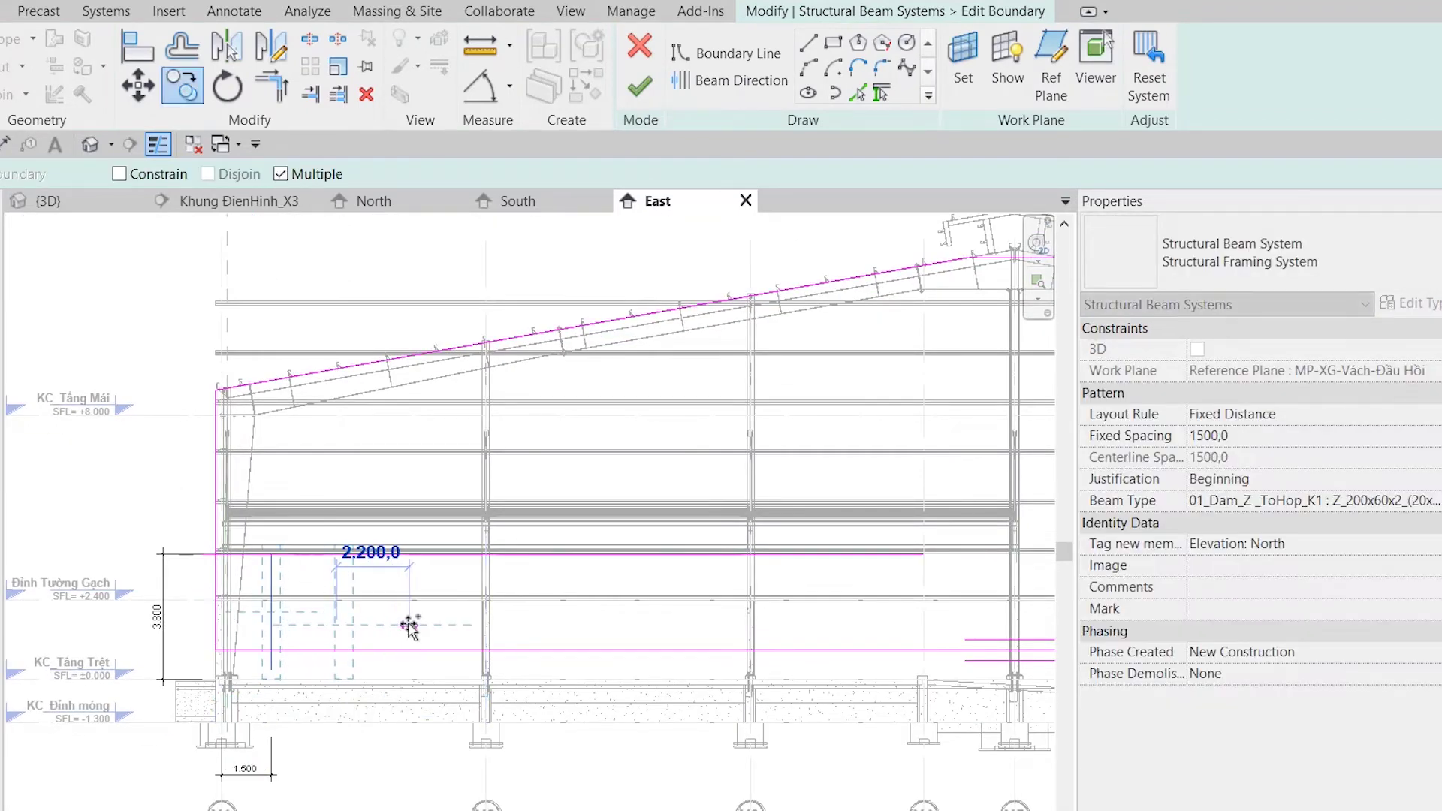
text(5000)
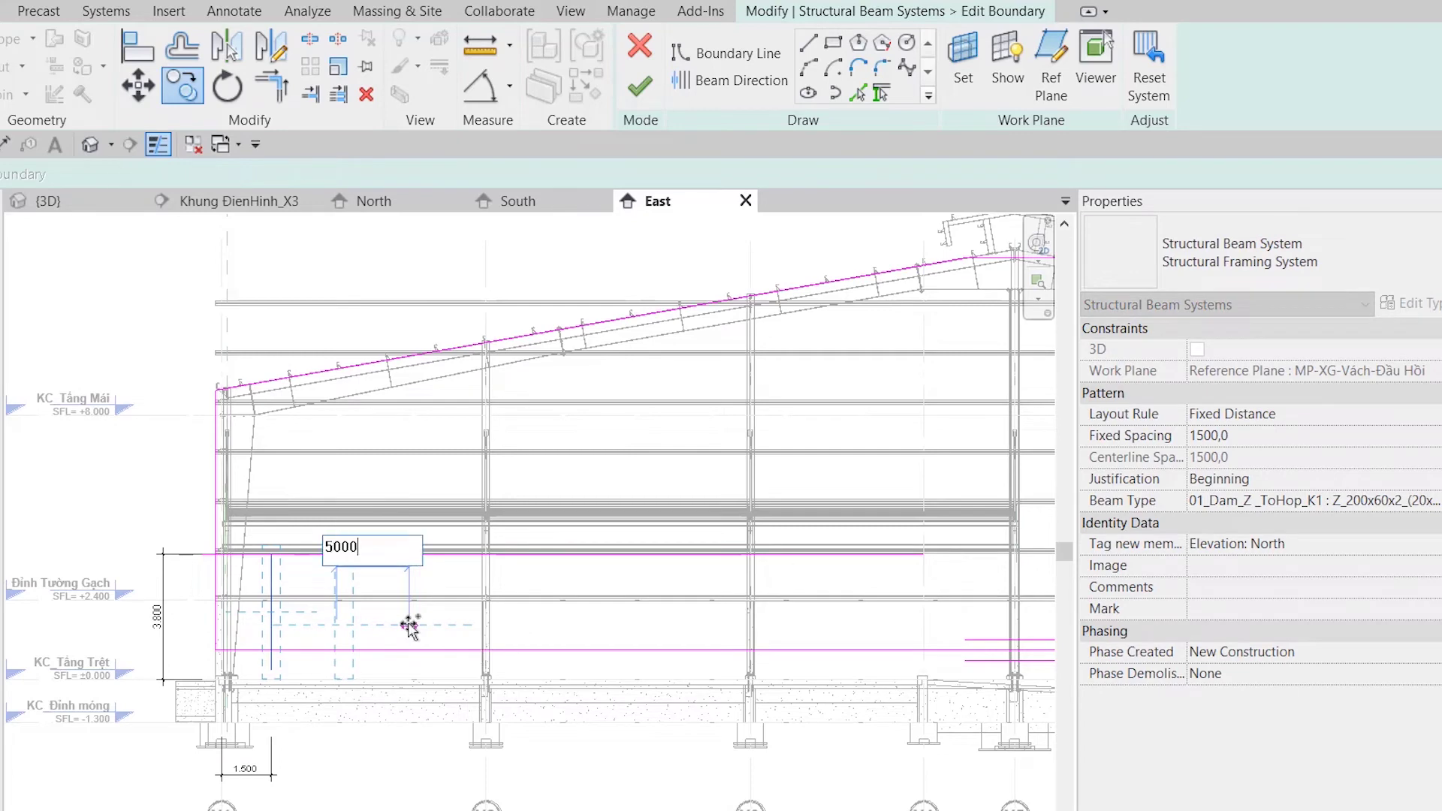
key(Return)
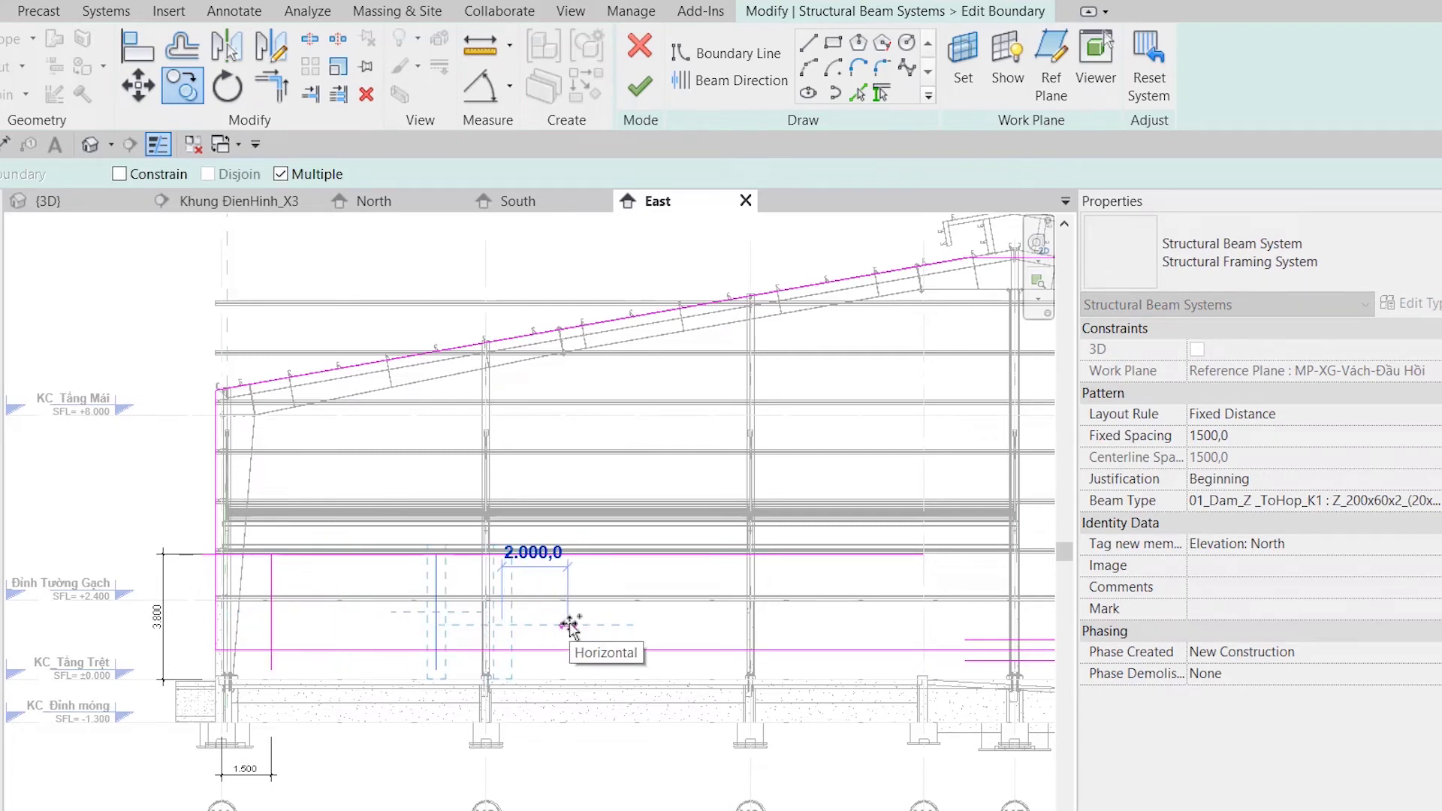
text(3000)
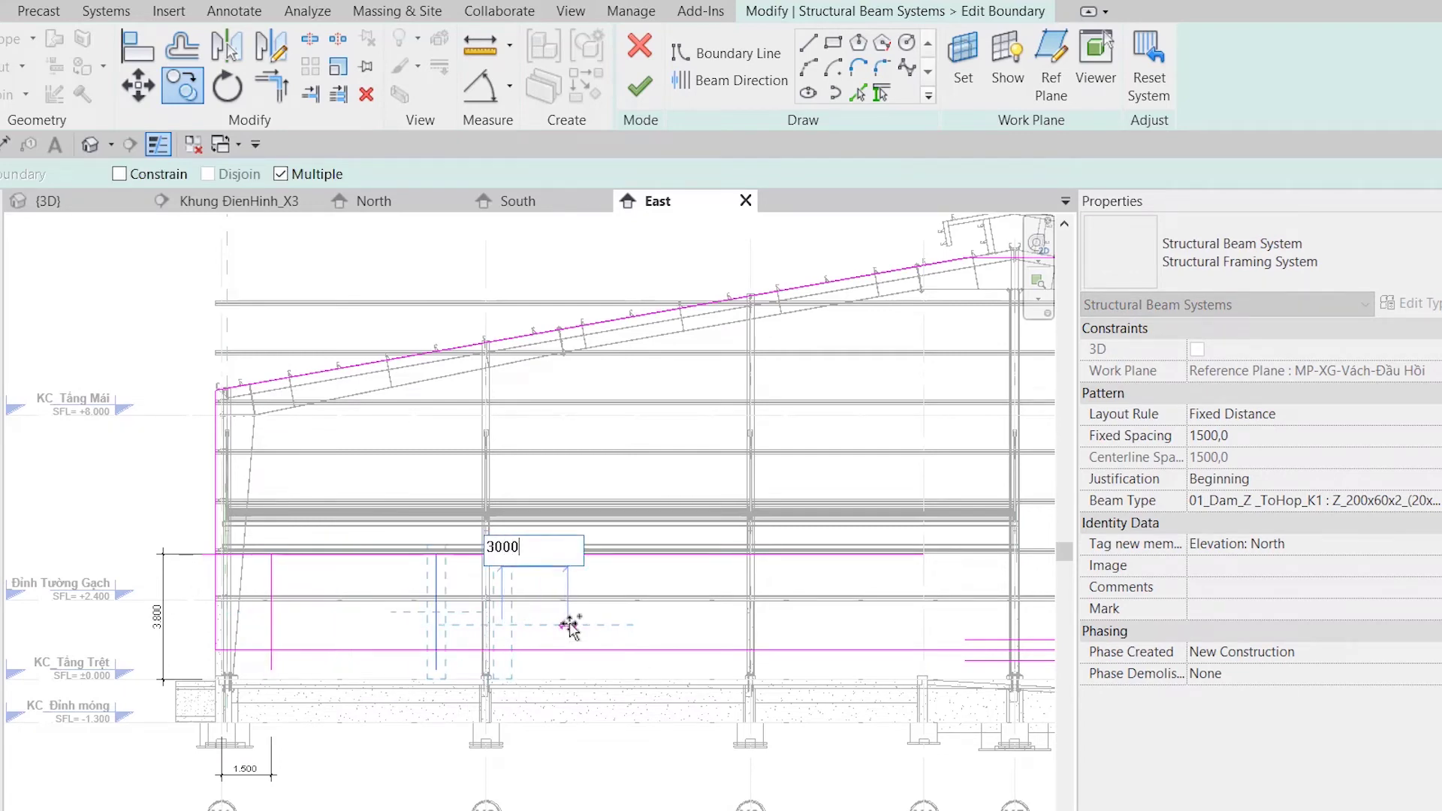
key(Return)
text(5000)
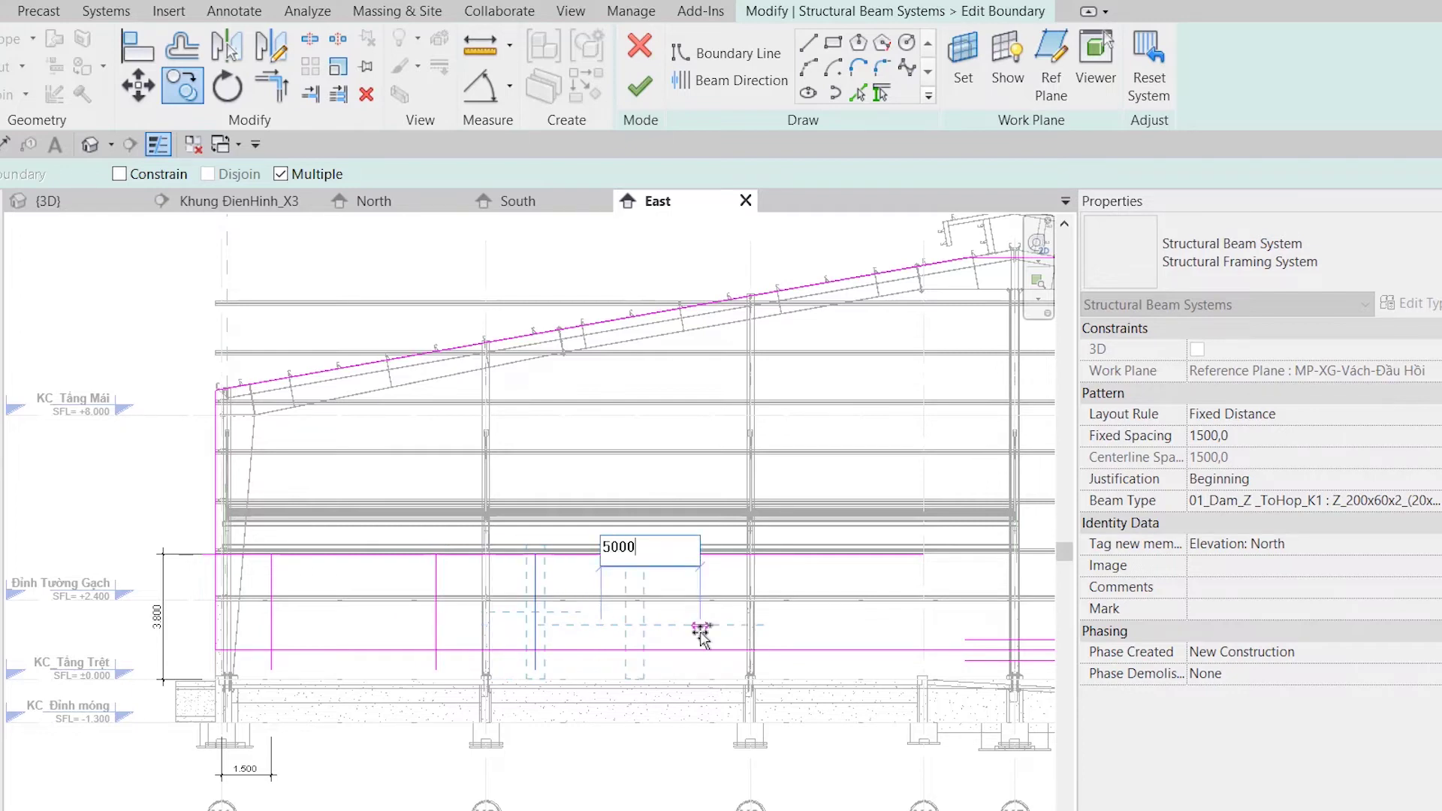
key(Return)
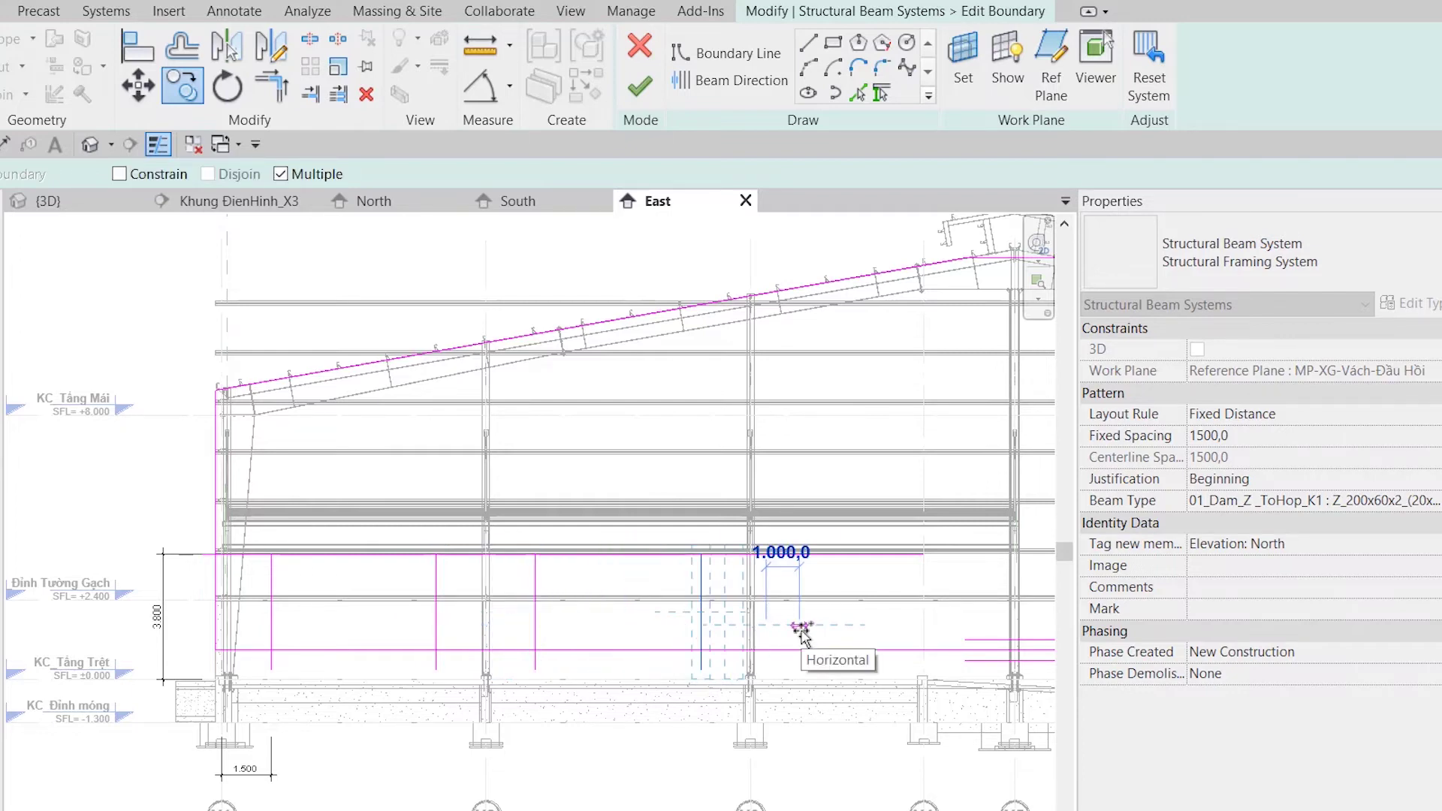
text(3000)
key(Return)
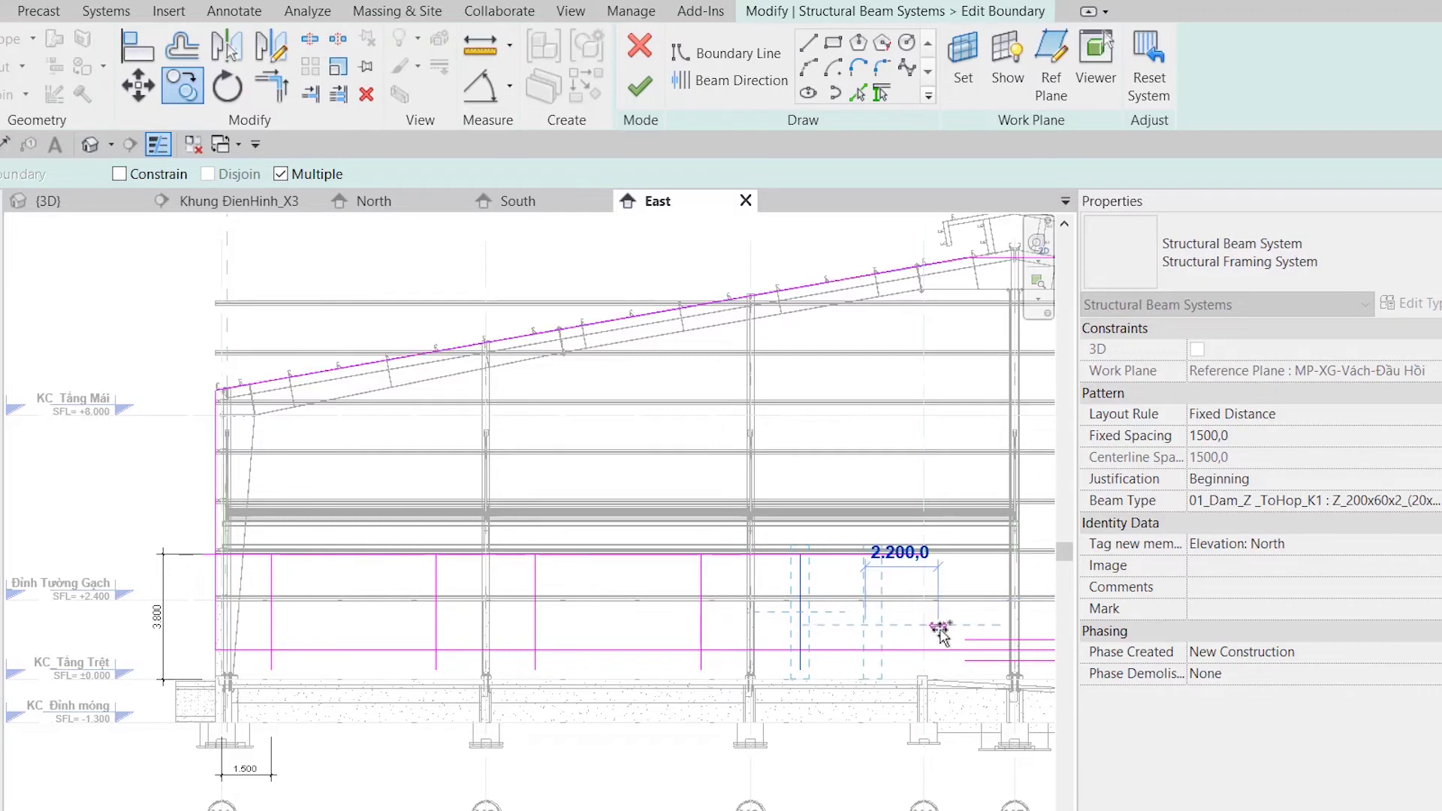
text(500,0)
key(Return)
key(Escape)
scroll(450, 655, down, 2)
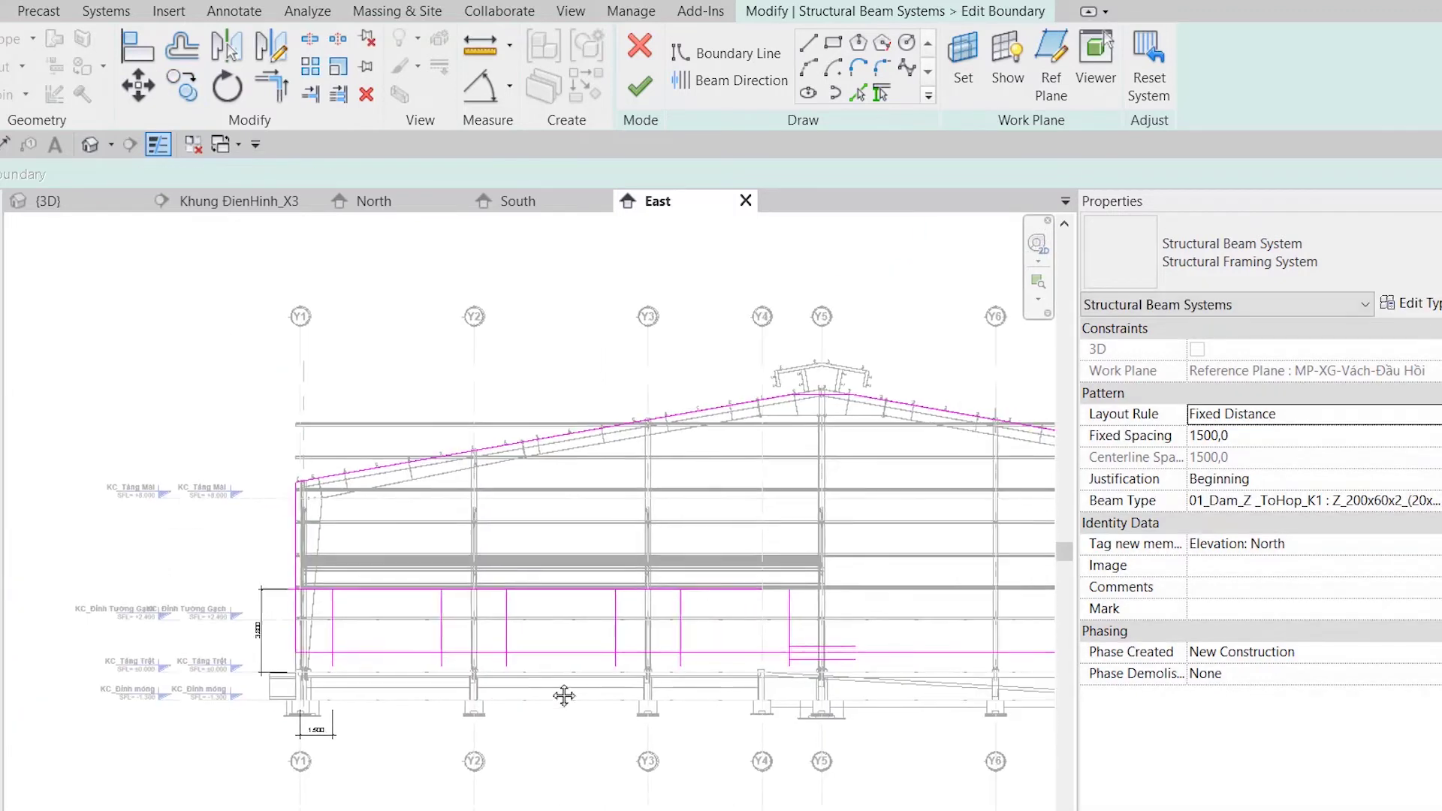
mouse_move(563, 695)
middle_down()
mouse_move(559, 711)
mouse_move(514, 701)
middle_up()
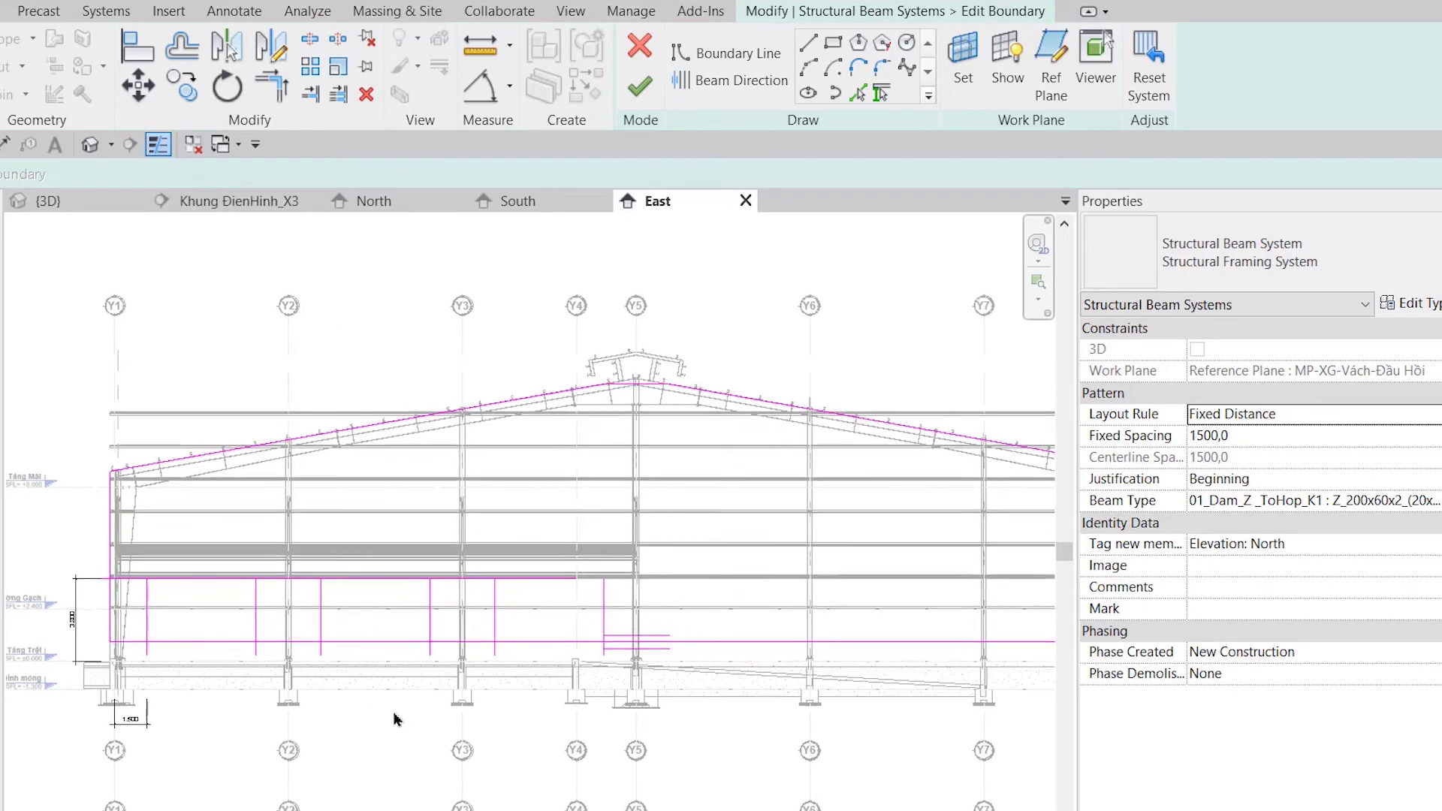
- Split the bottom and left vertical boundary lines with Split Element (SL)
key(s)
key(l)
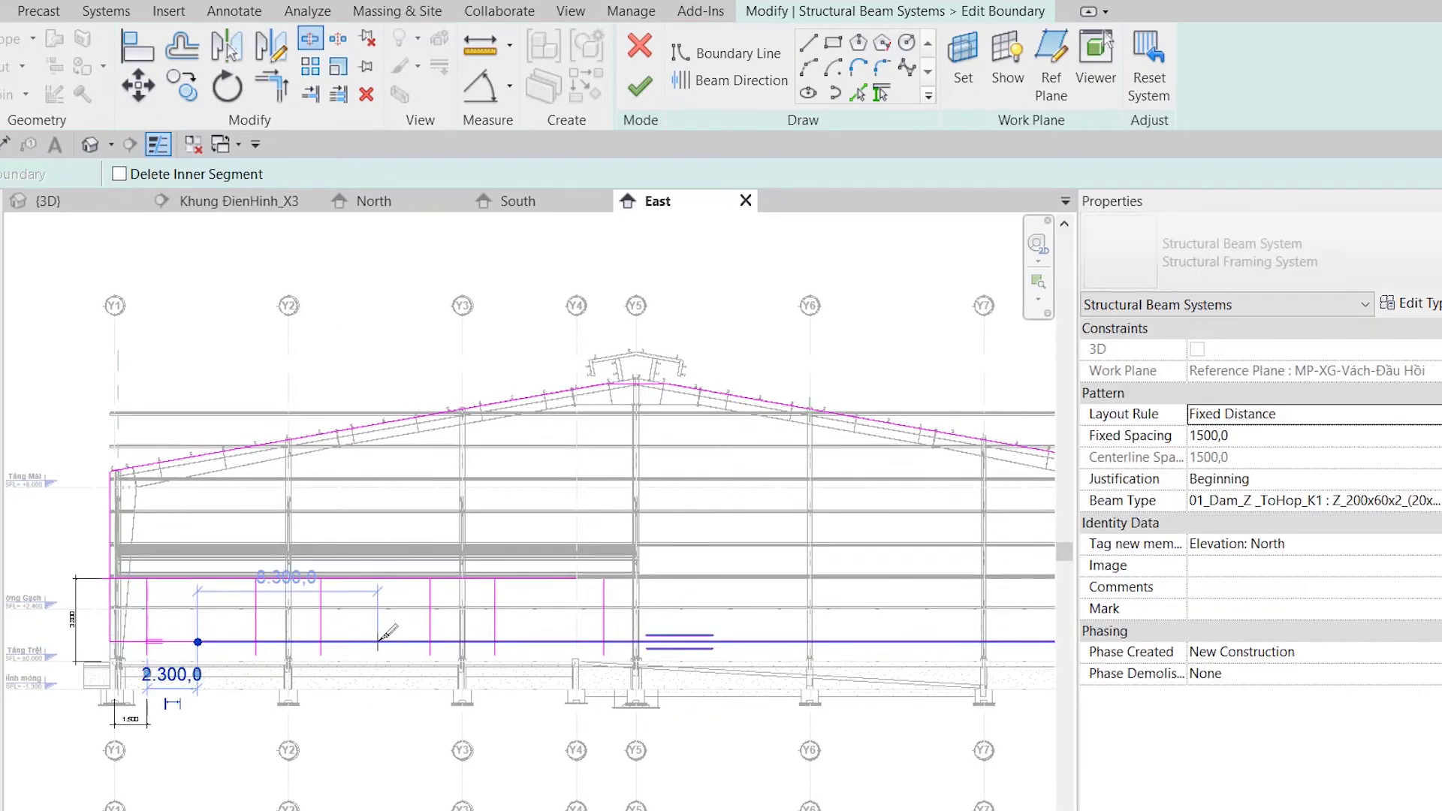
click(536, 642)
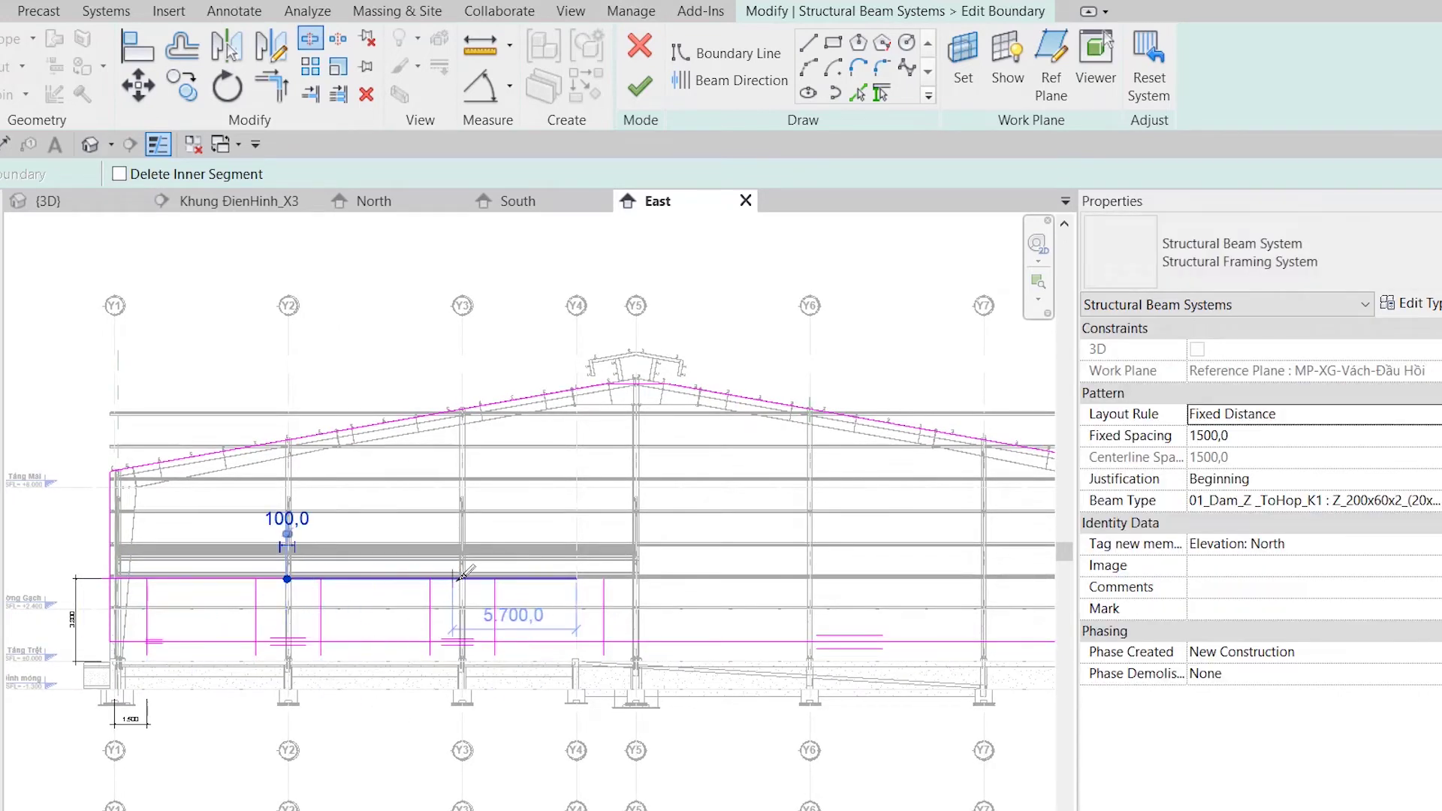
click(146, 601)
key(Escape)
key(Escape)
scroll(146, 599, up, 3)
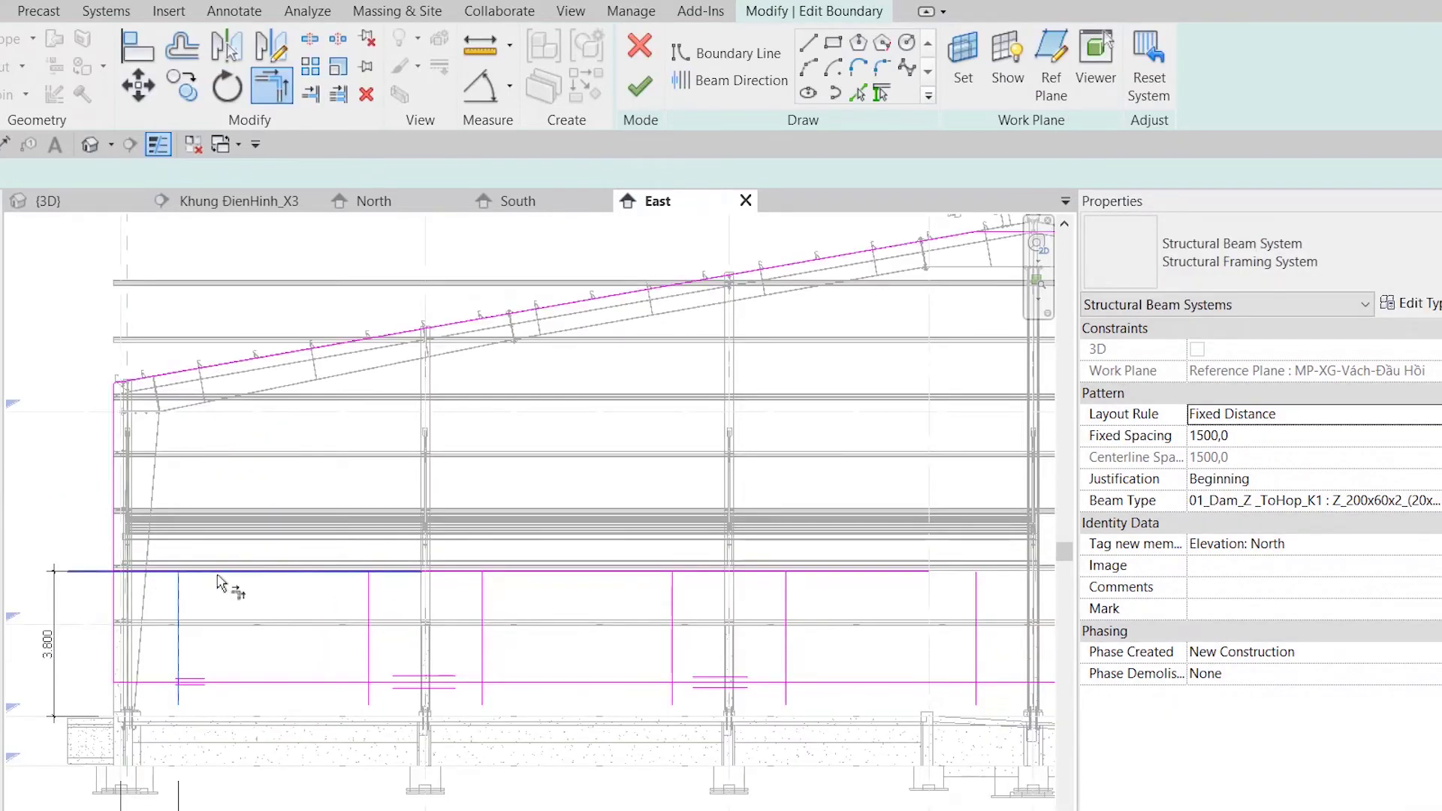
- Trim/Extend the top and bottom boundary lines to corner at each opening edge
click(347, 581)
click(425, 672)
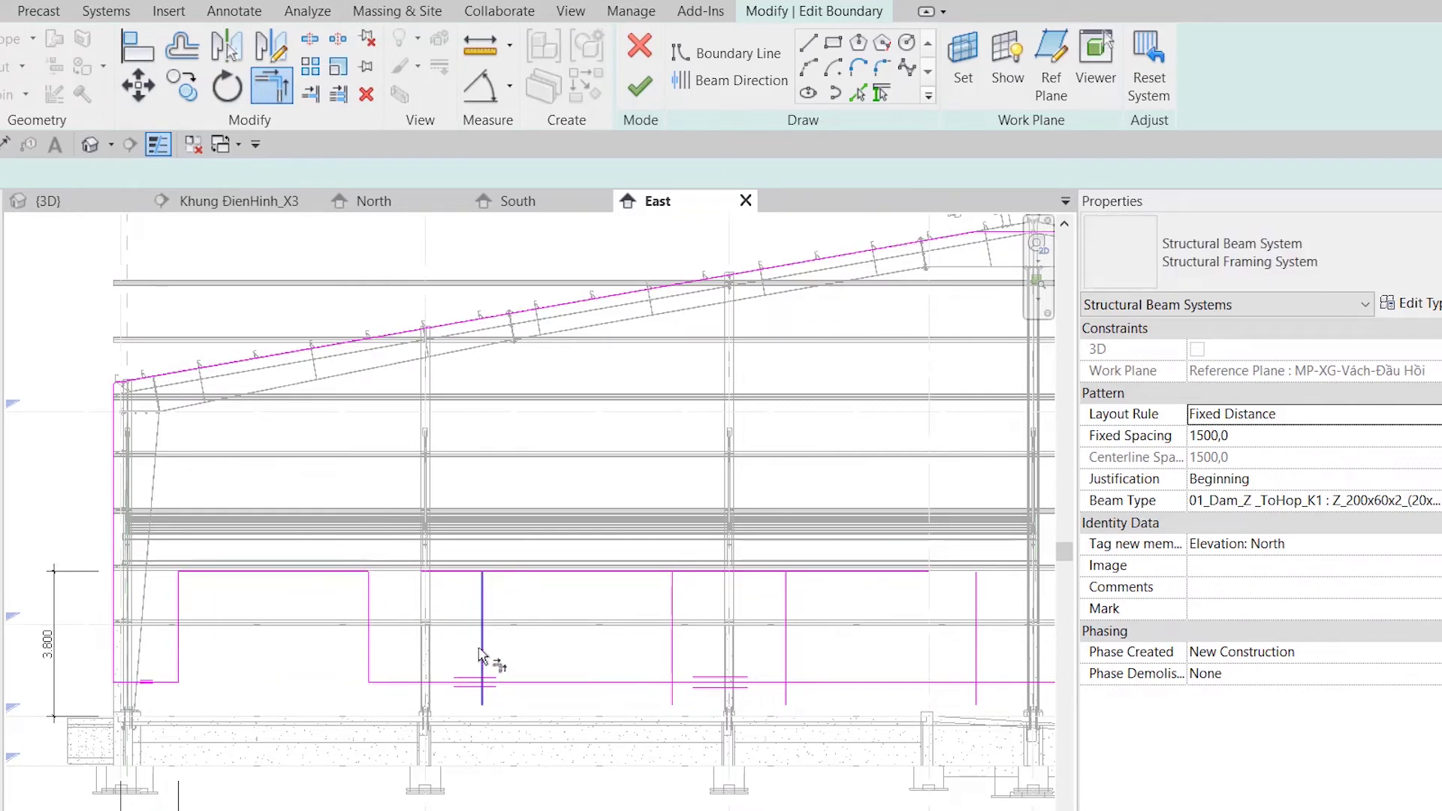
click(637, 574)
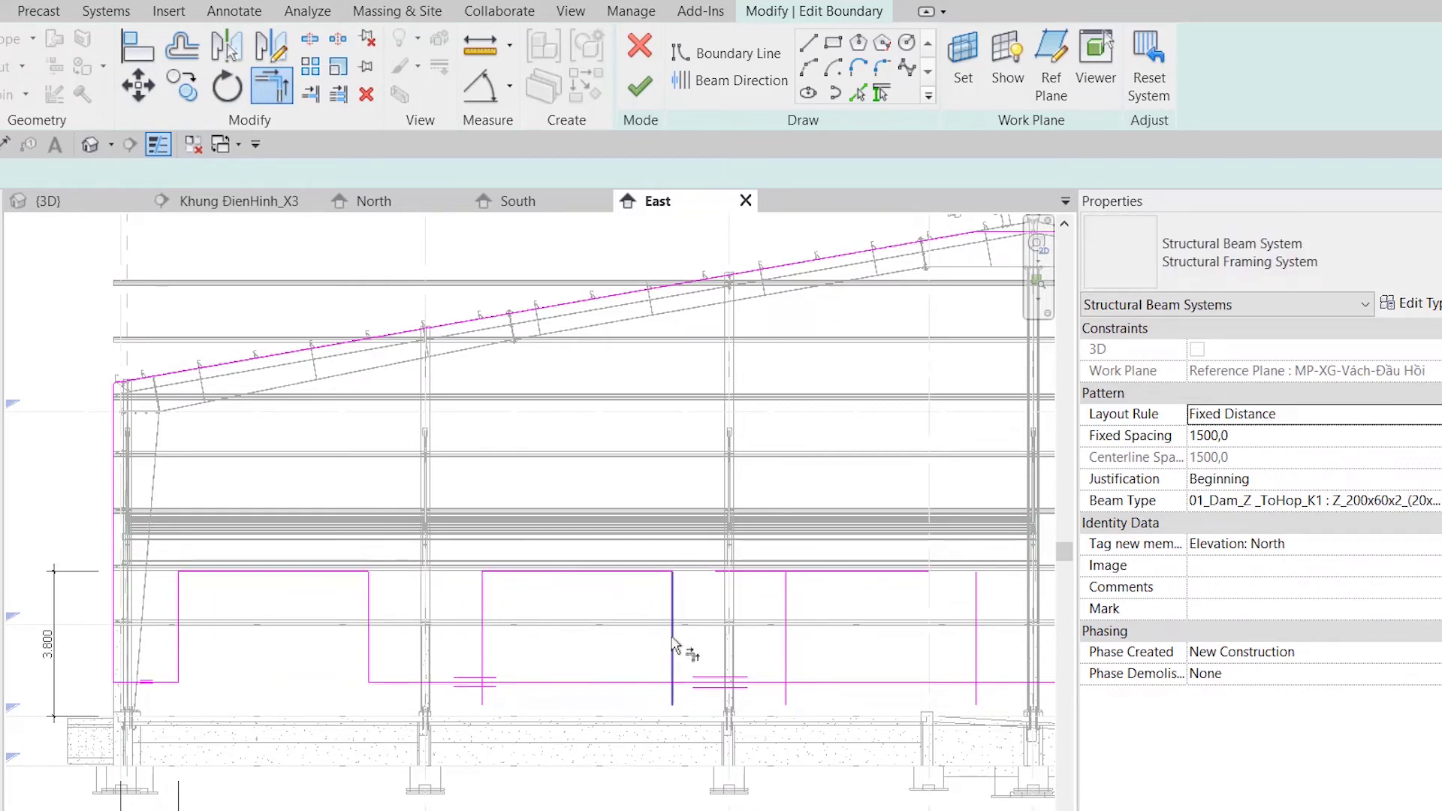
click(480, 664)
click(668, 661)
click(753, 687)
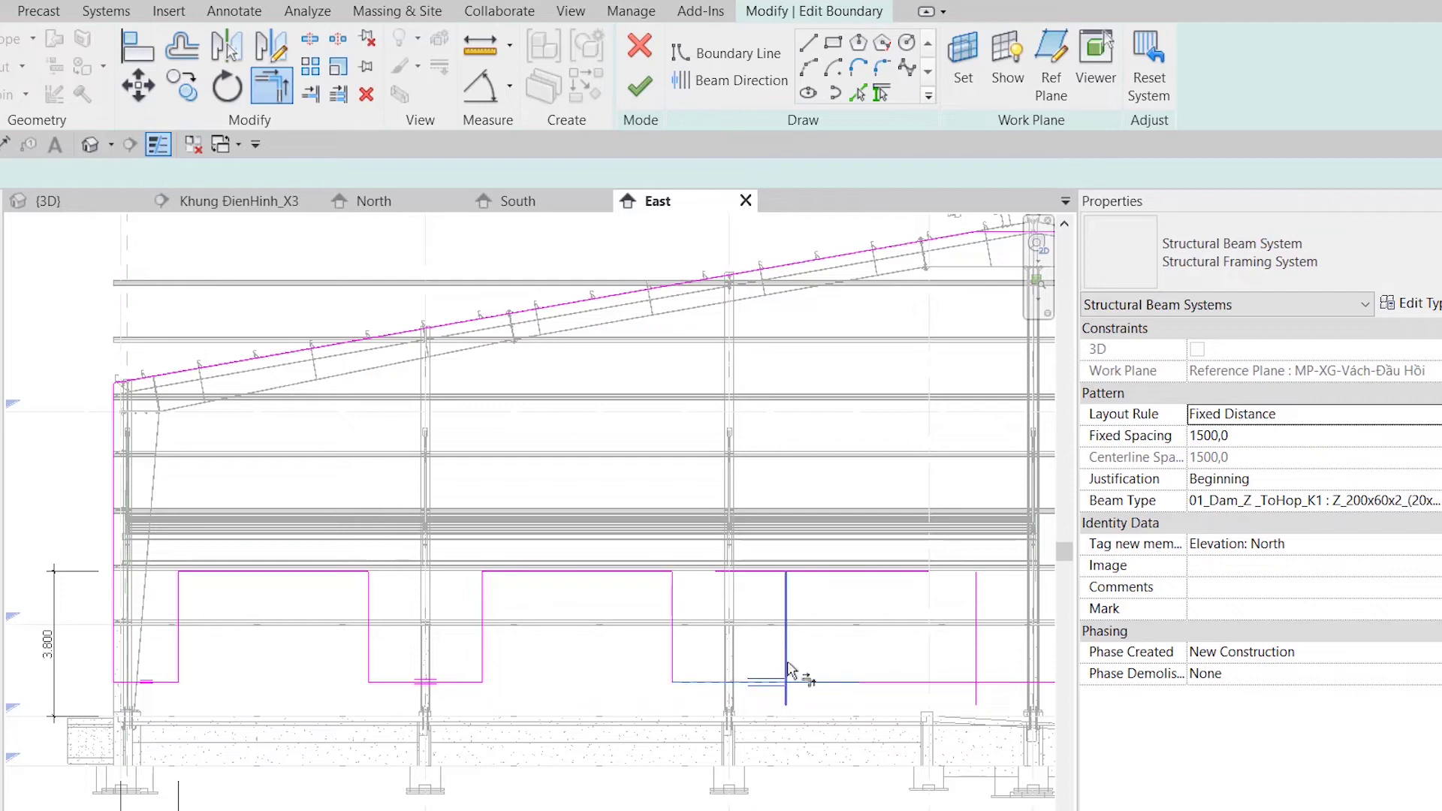
middle_drag(770, 683, 577, 687)
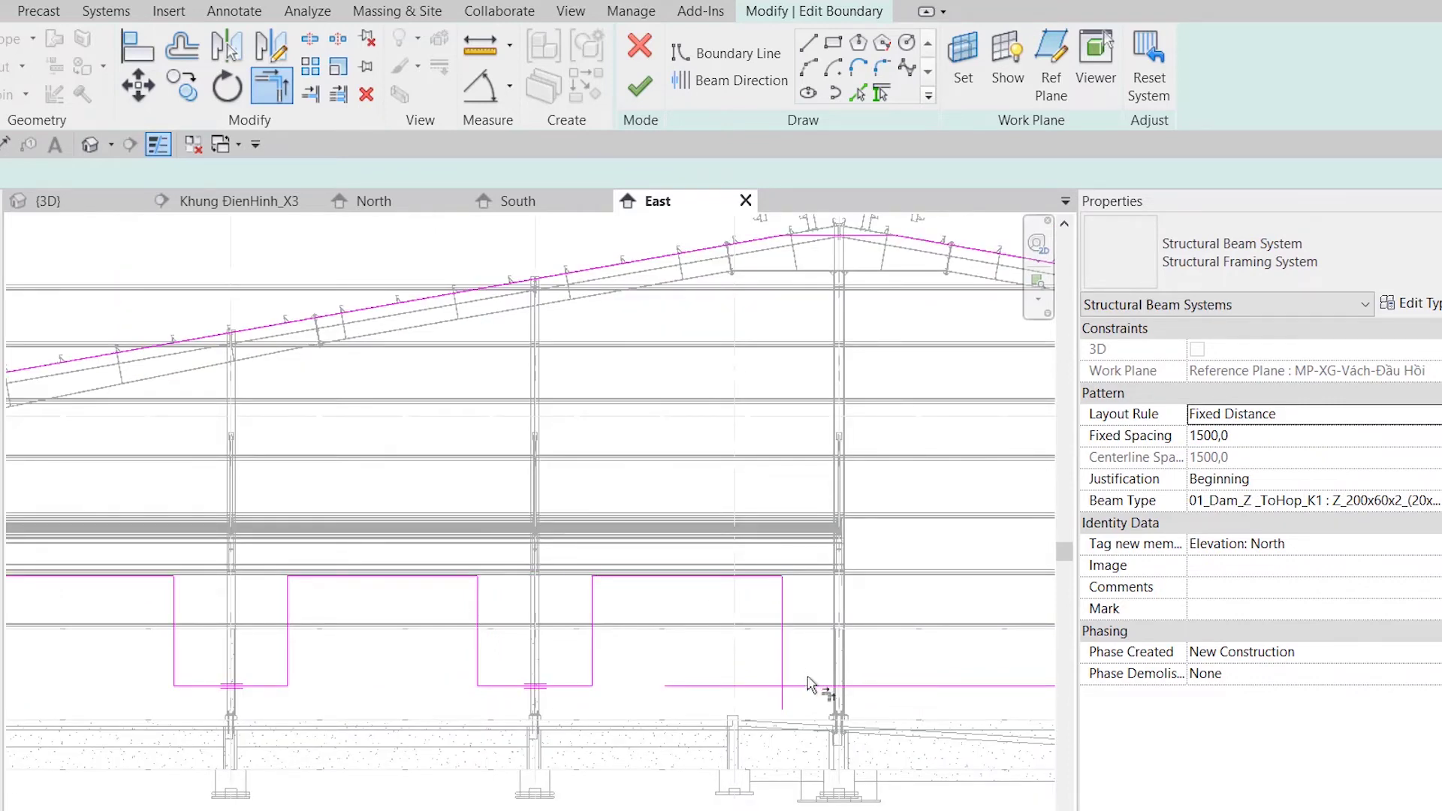
click(783, 660)
- Try to finish the boundary sketch, which raises a 'more than one direction curve' error
scroll(796, 672, down, 4)
mouse_move(598, 442)
middle_down()
mouse_move(568, 667)
mouse_move(527, 669)
middle_up()
scroll(354, 398, up, 1)
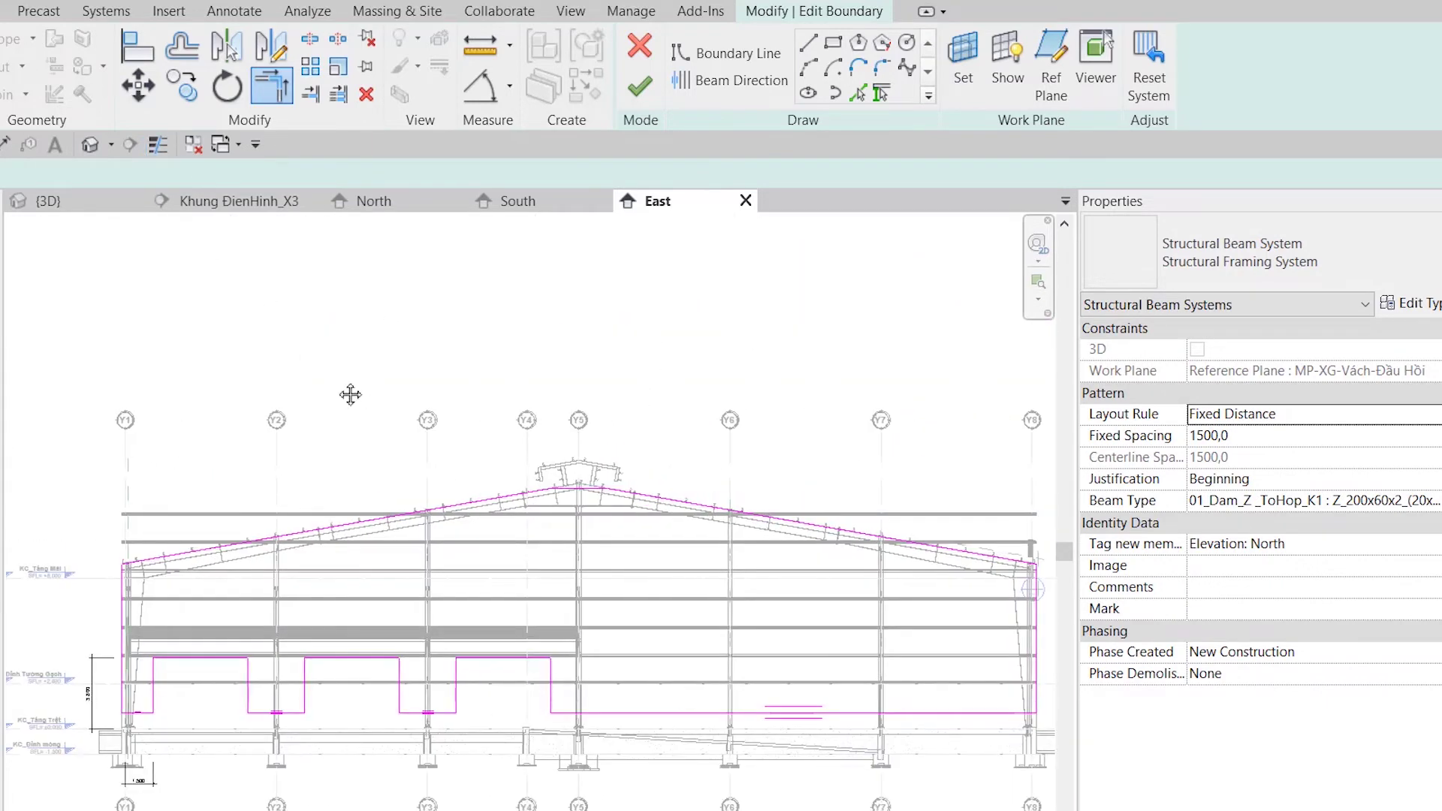
scroll(347, 393, up, 1)
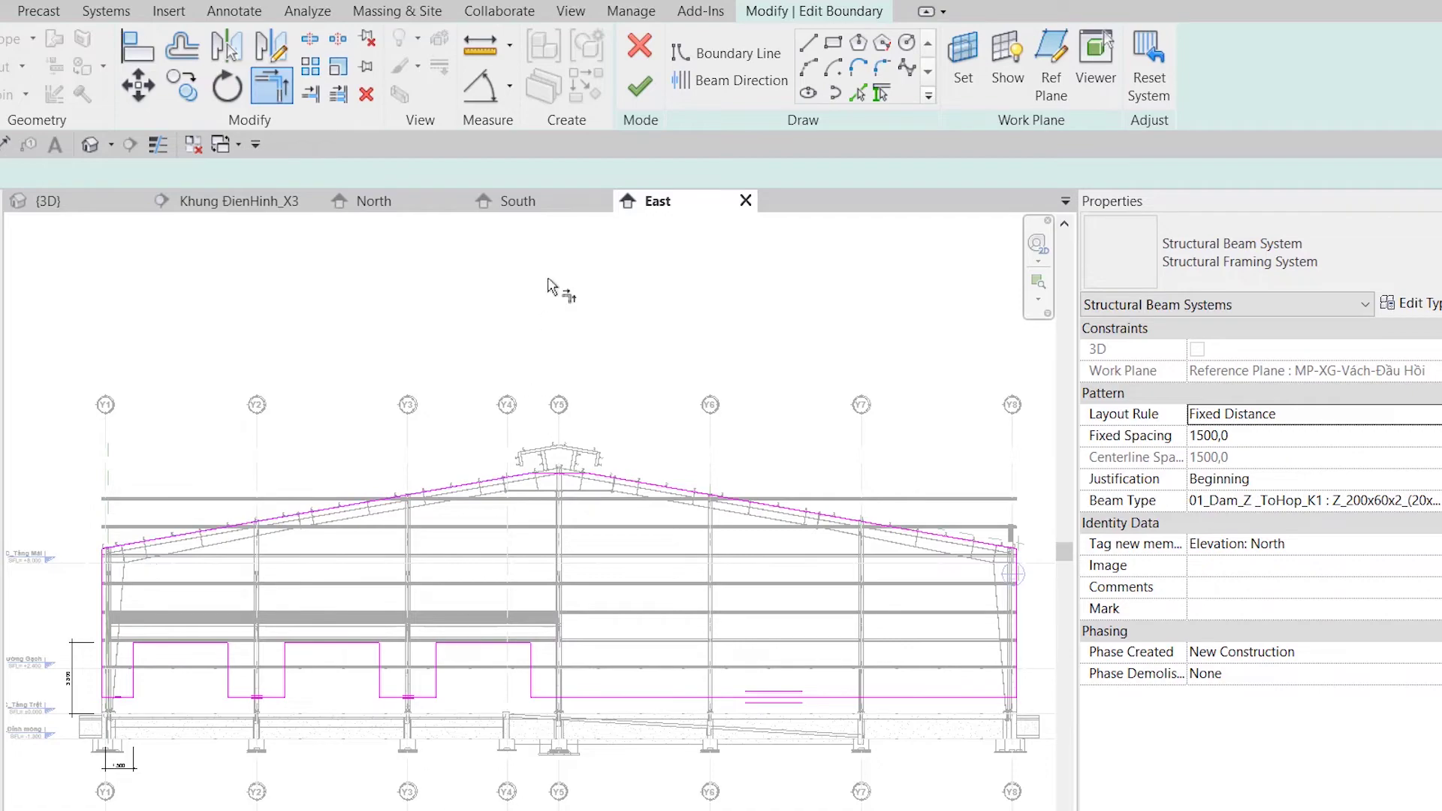
click(638, 91)
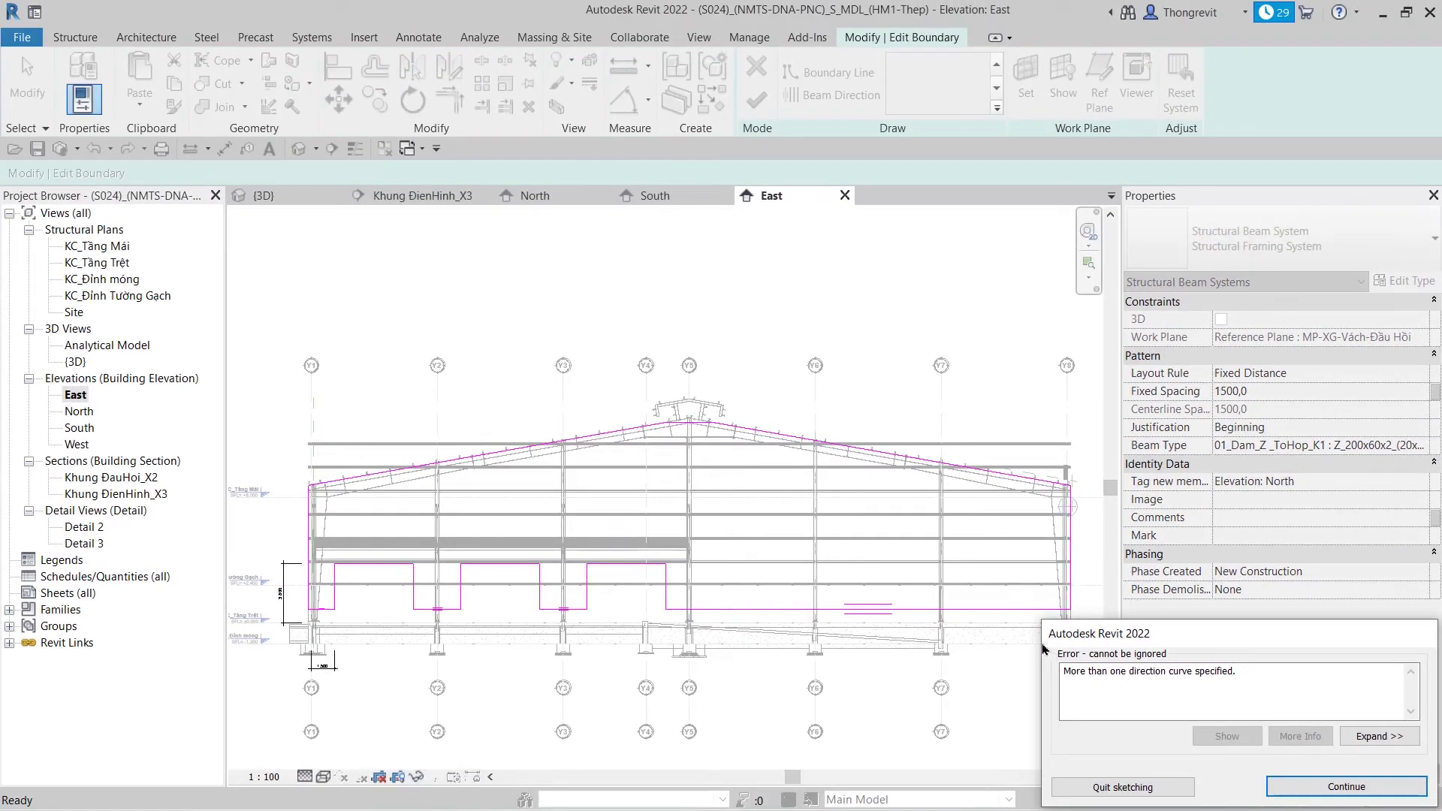
- Dismiss the error and delete the stray bottom boundary segments
click(1379, 735)
click(1385, 762)
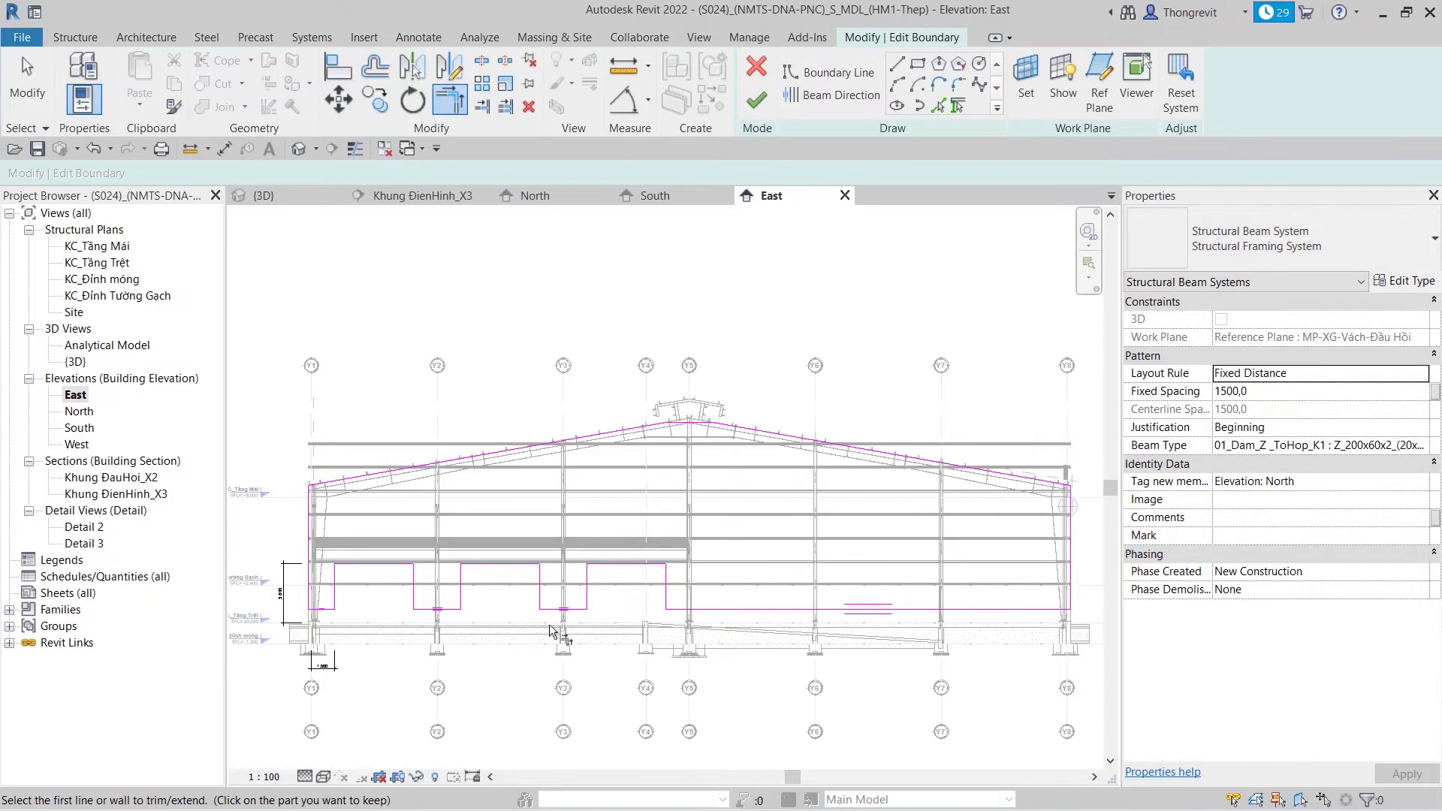
click(325, 614)
click(481, 609)
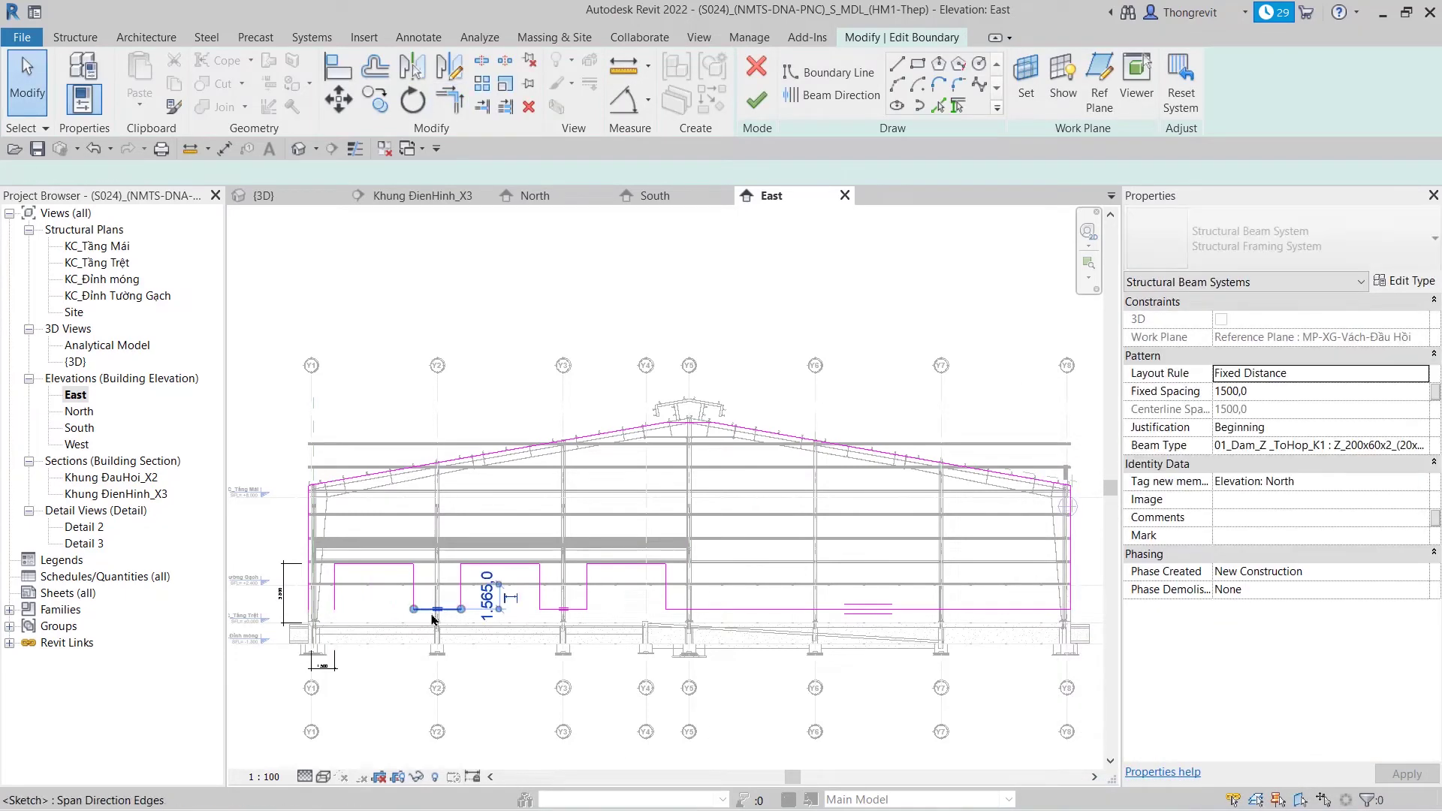
click(564, 609)
key(Delete)
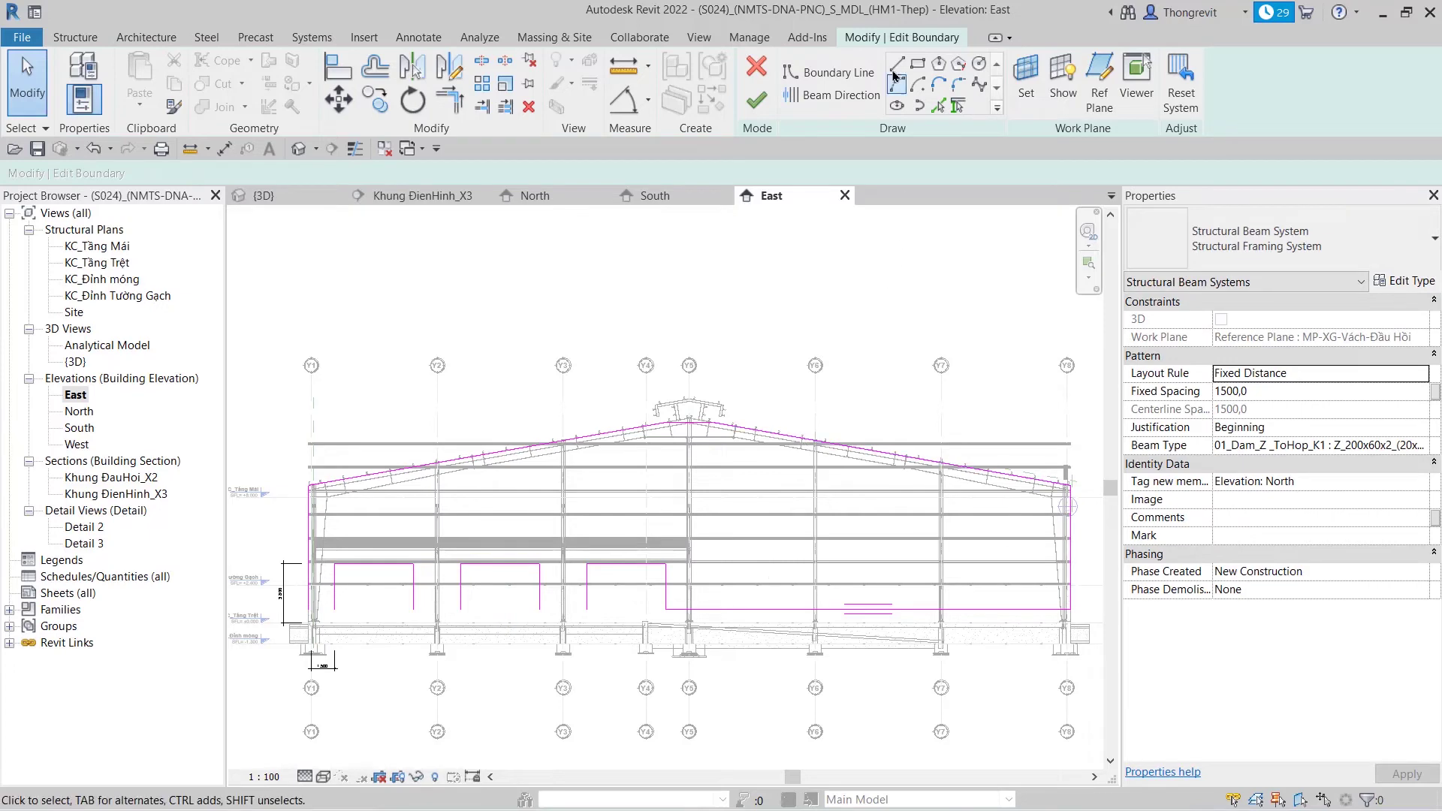
- Draw a new bottom boundary line that notches around the openings
click(896, 64)
scroll(319, 620, up, 1)
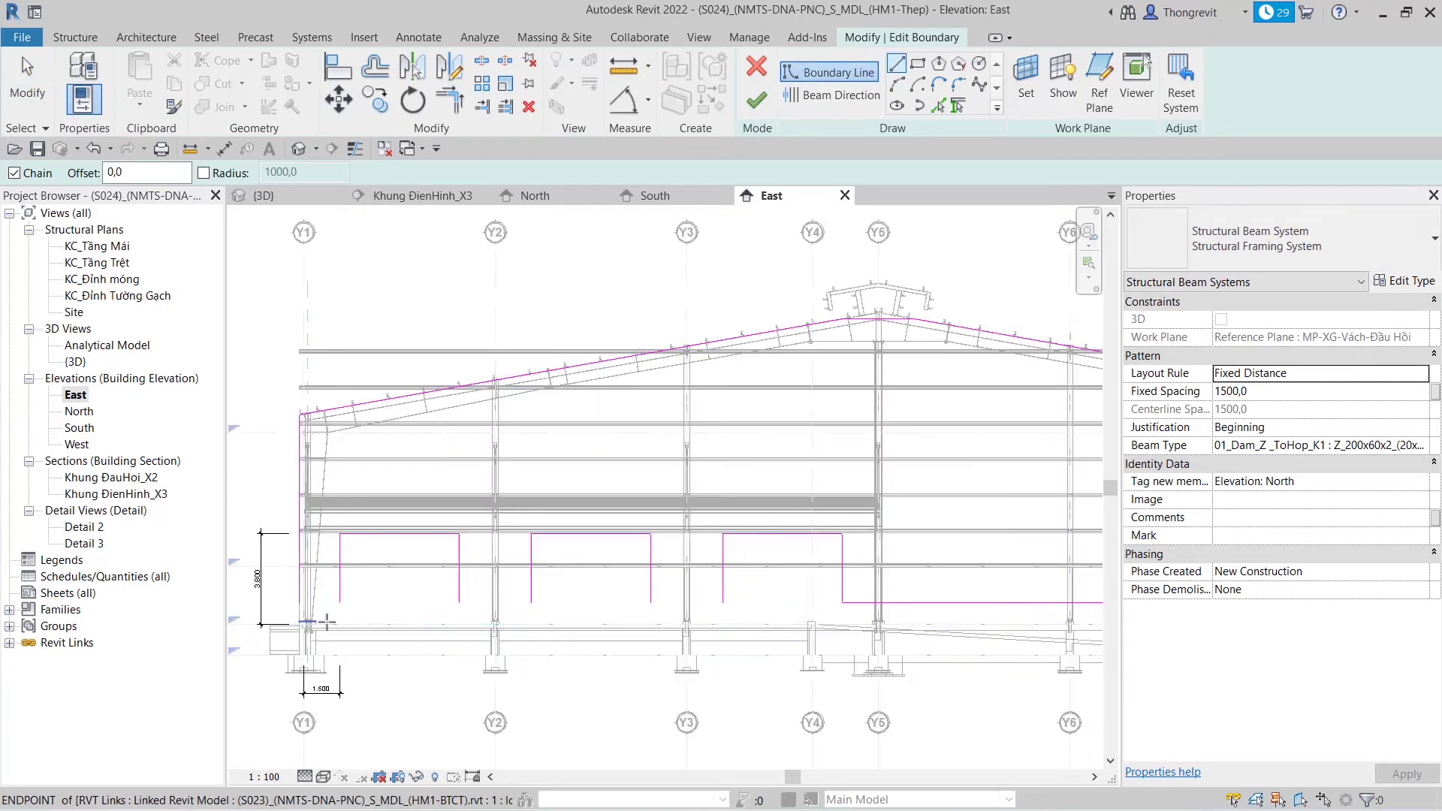
scroll(330, 612, up, 1)
click(343, 597)
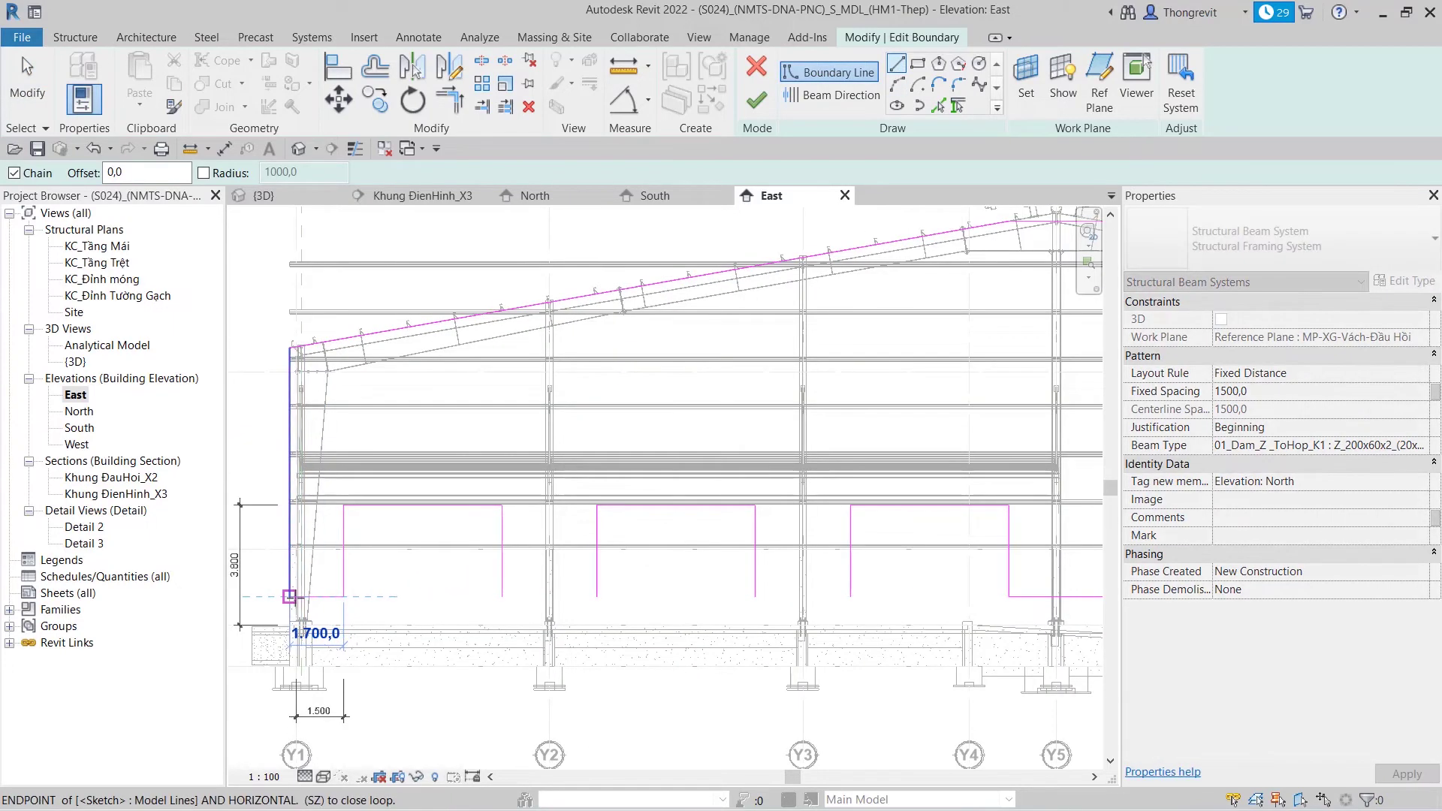
click(502, 596)
click(596, 596)
click(755, 596)
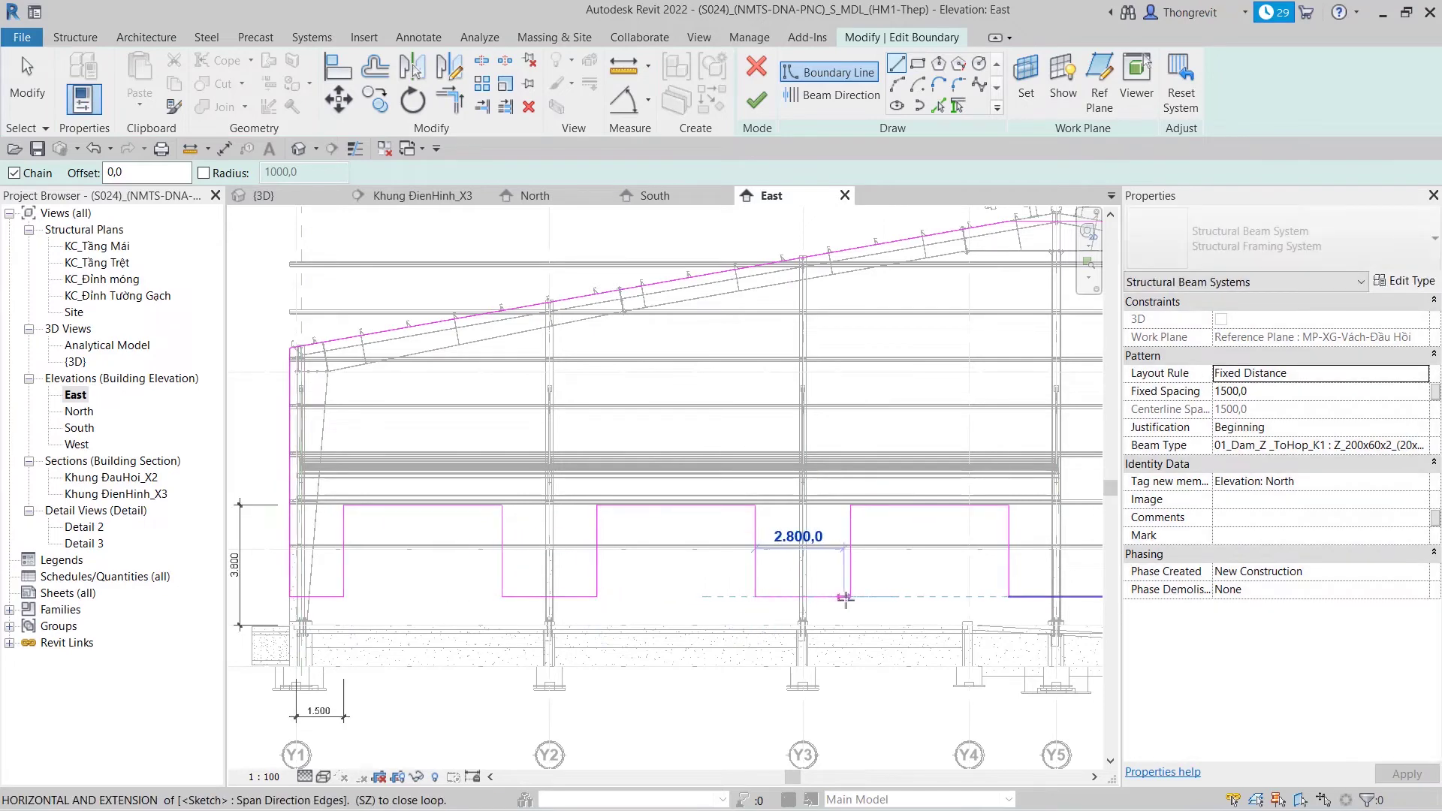
click(850, 596)
key(Escape)
key(Escape)
- Finish editing the East girt beam system boundary
scroll(706, 686, down, 2)
scroll(595, 667, down, 2)
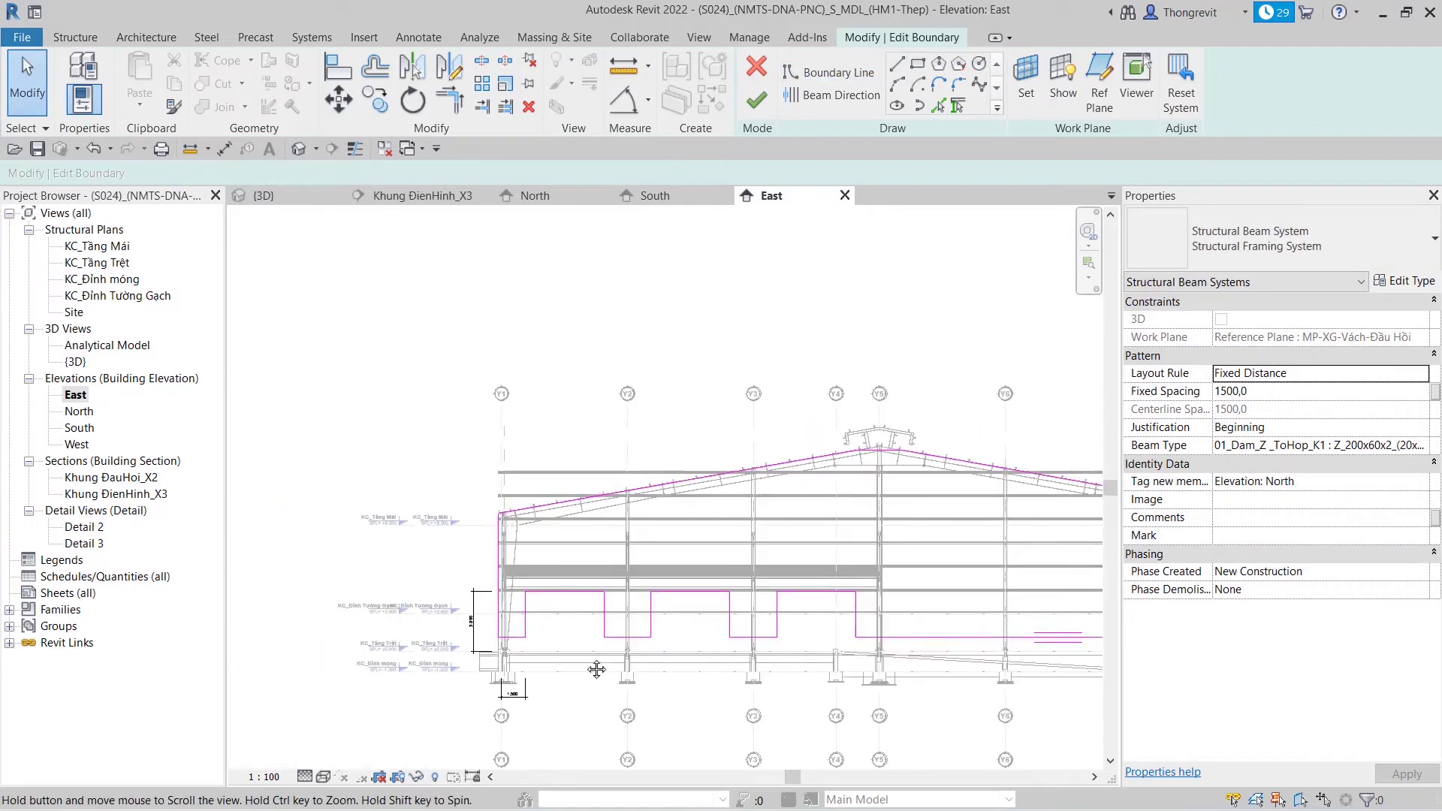
middle_drag(894, 642, 766, 626)
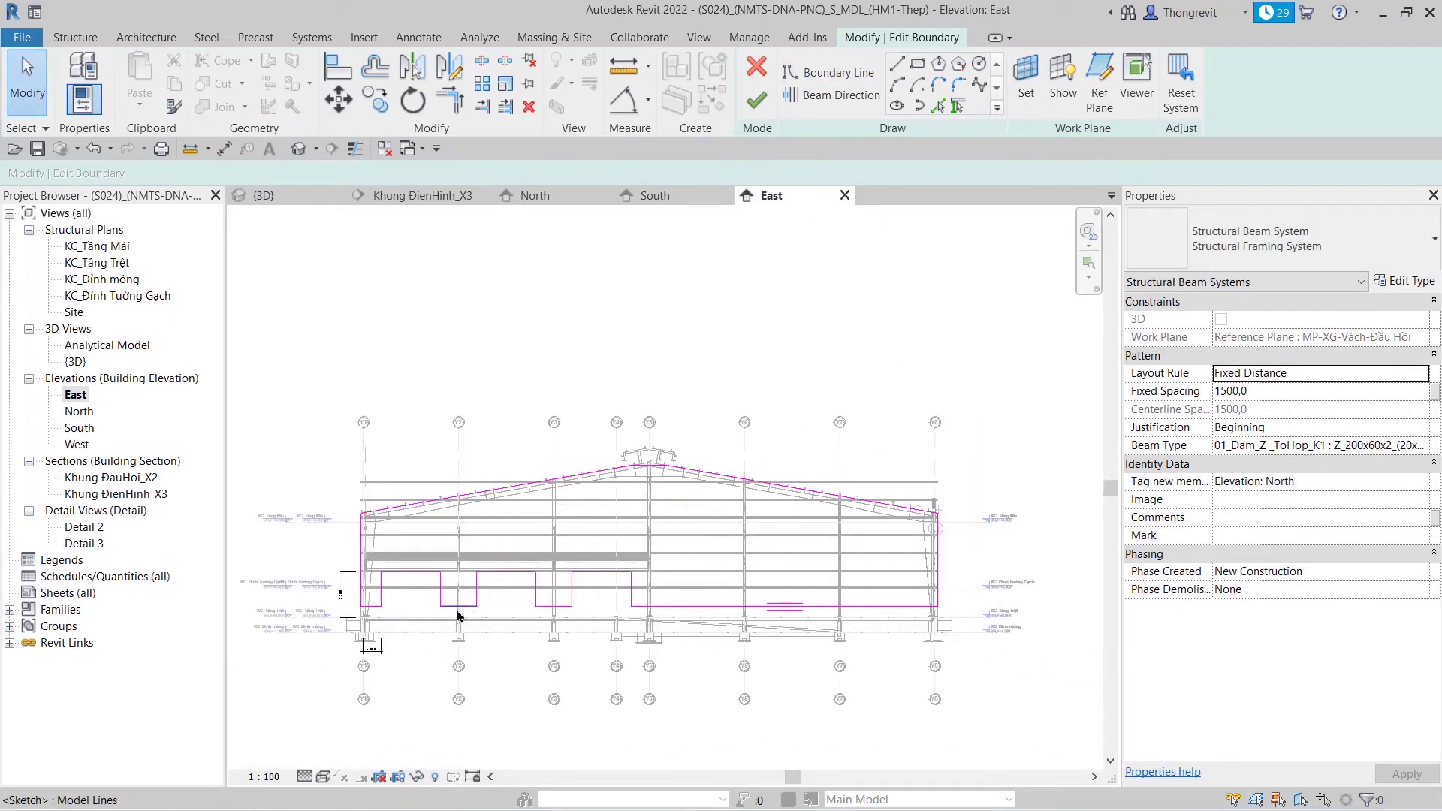
click(751, 116)
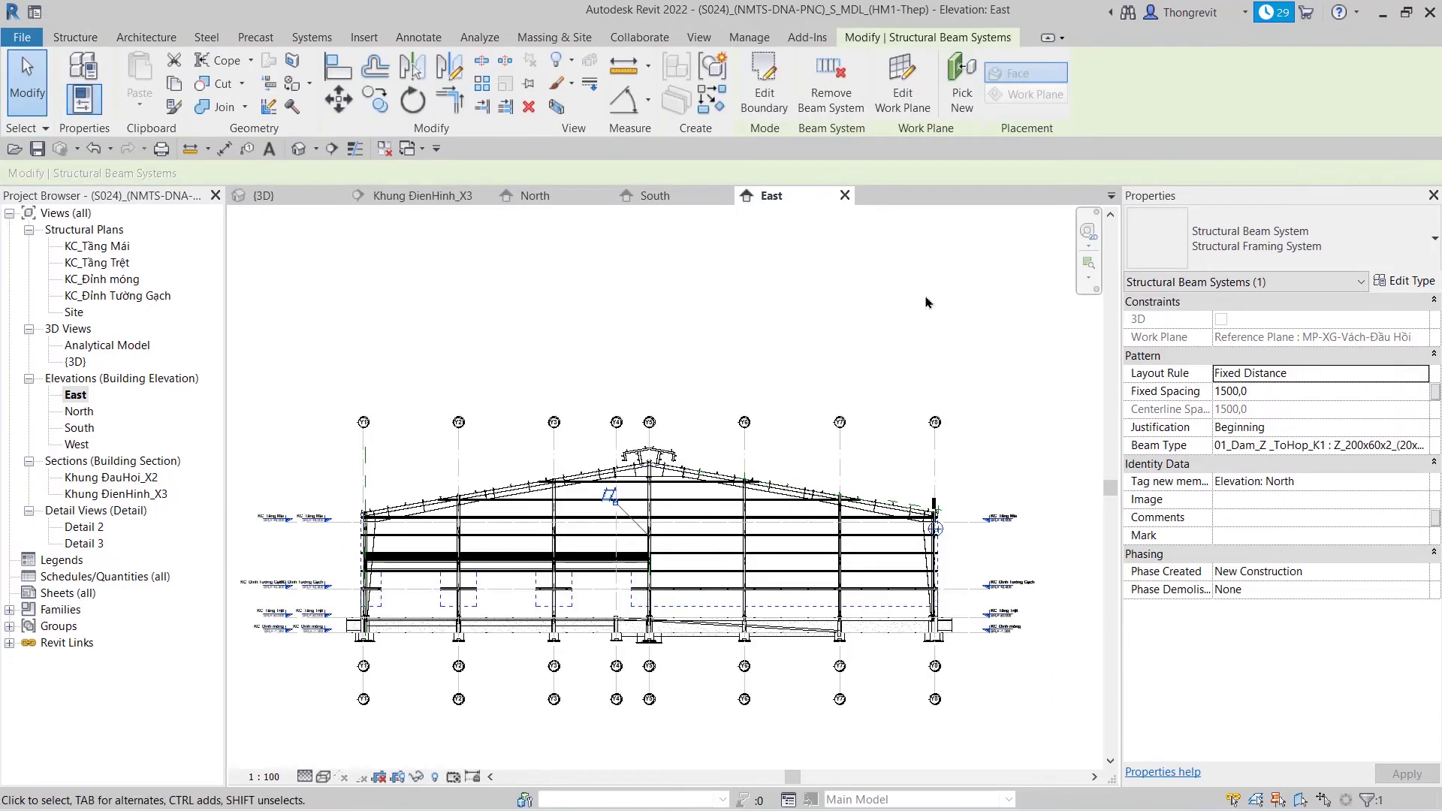
- In the South elevation, move the first Z-section girt up against the ledge underside
click(655, 199)
scroll(837, 491, up, 2)
scroll(826, 472, up, 2)
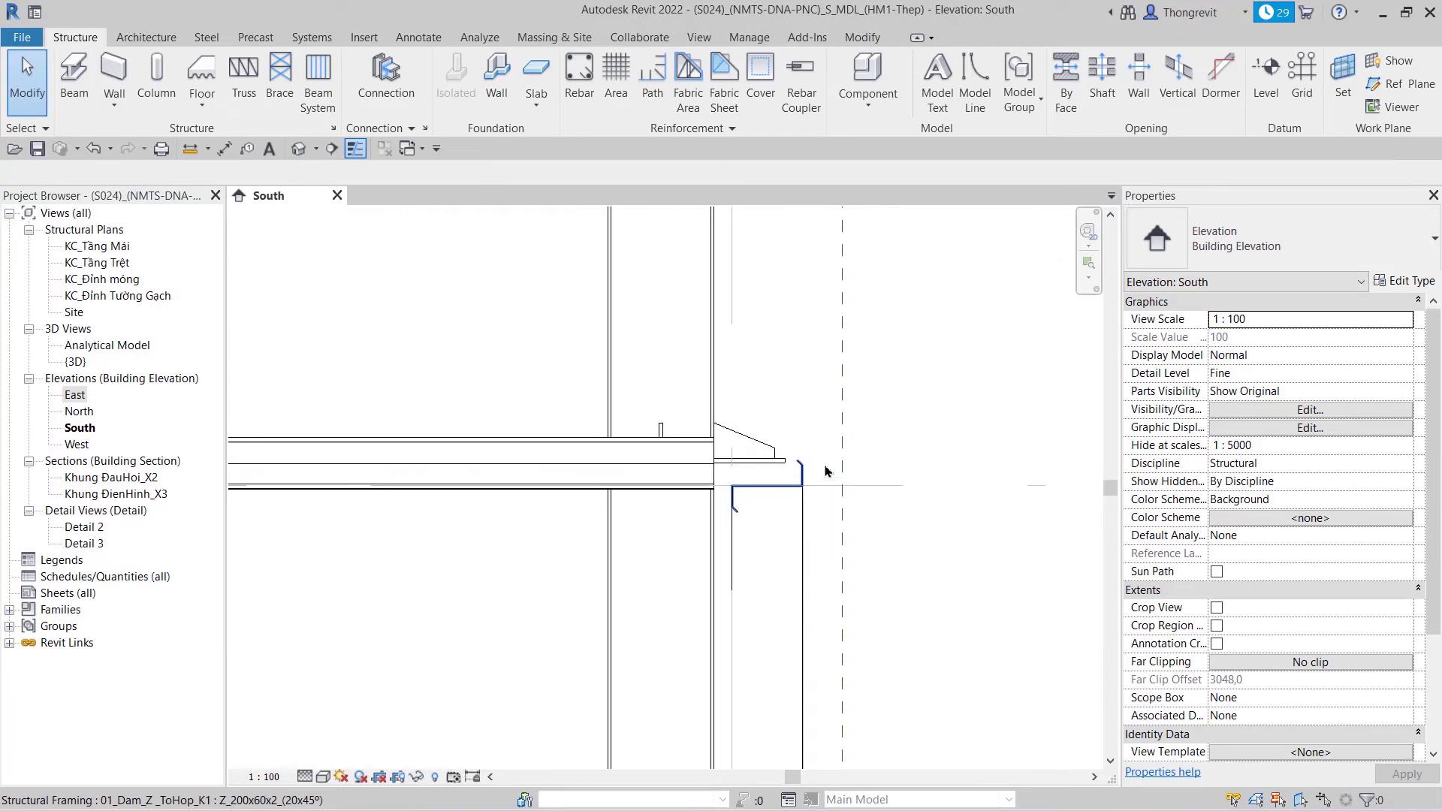
scroll(800, 474, up, 2)
scroll(799, 477, up, 2)
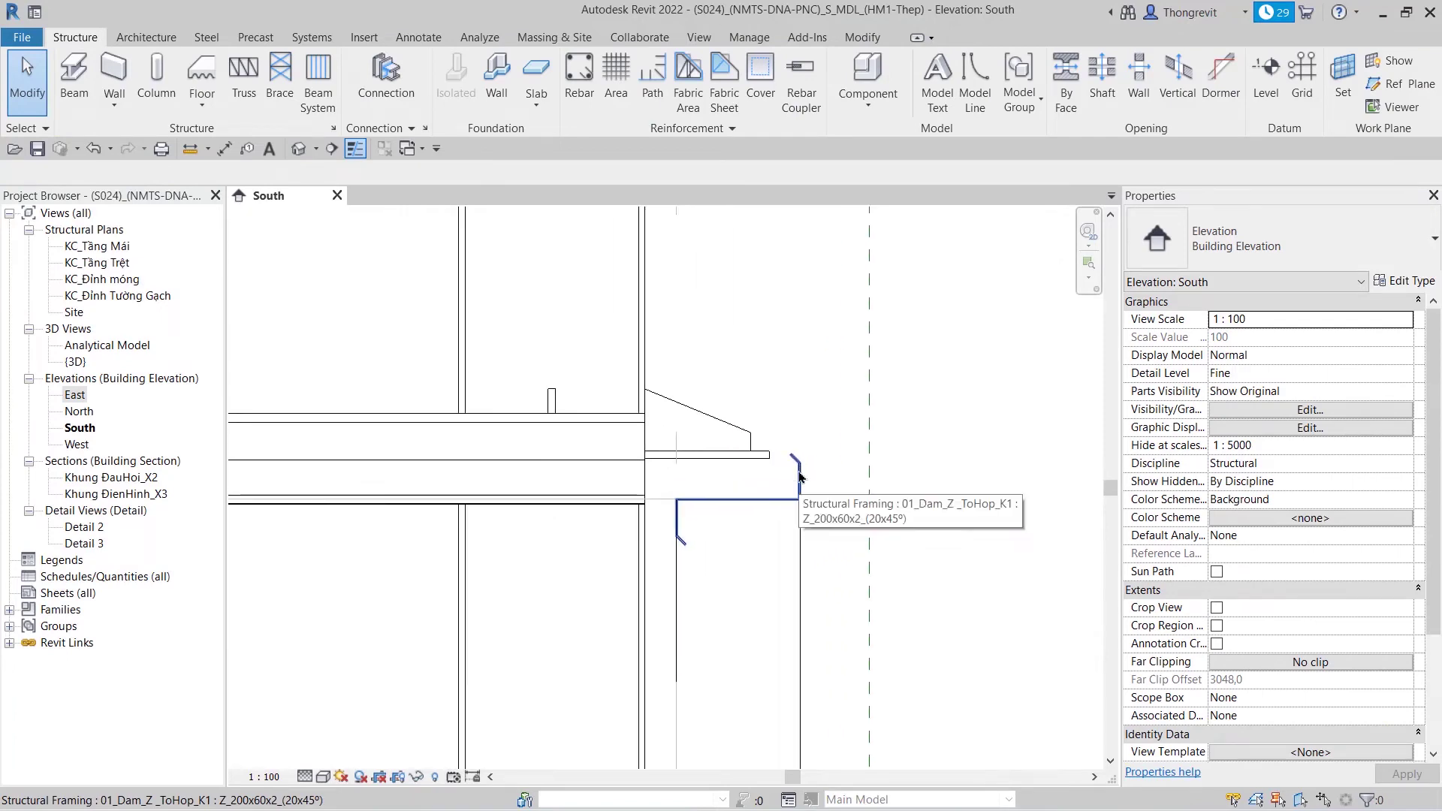
click(799, 480)
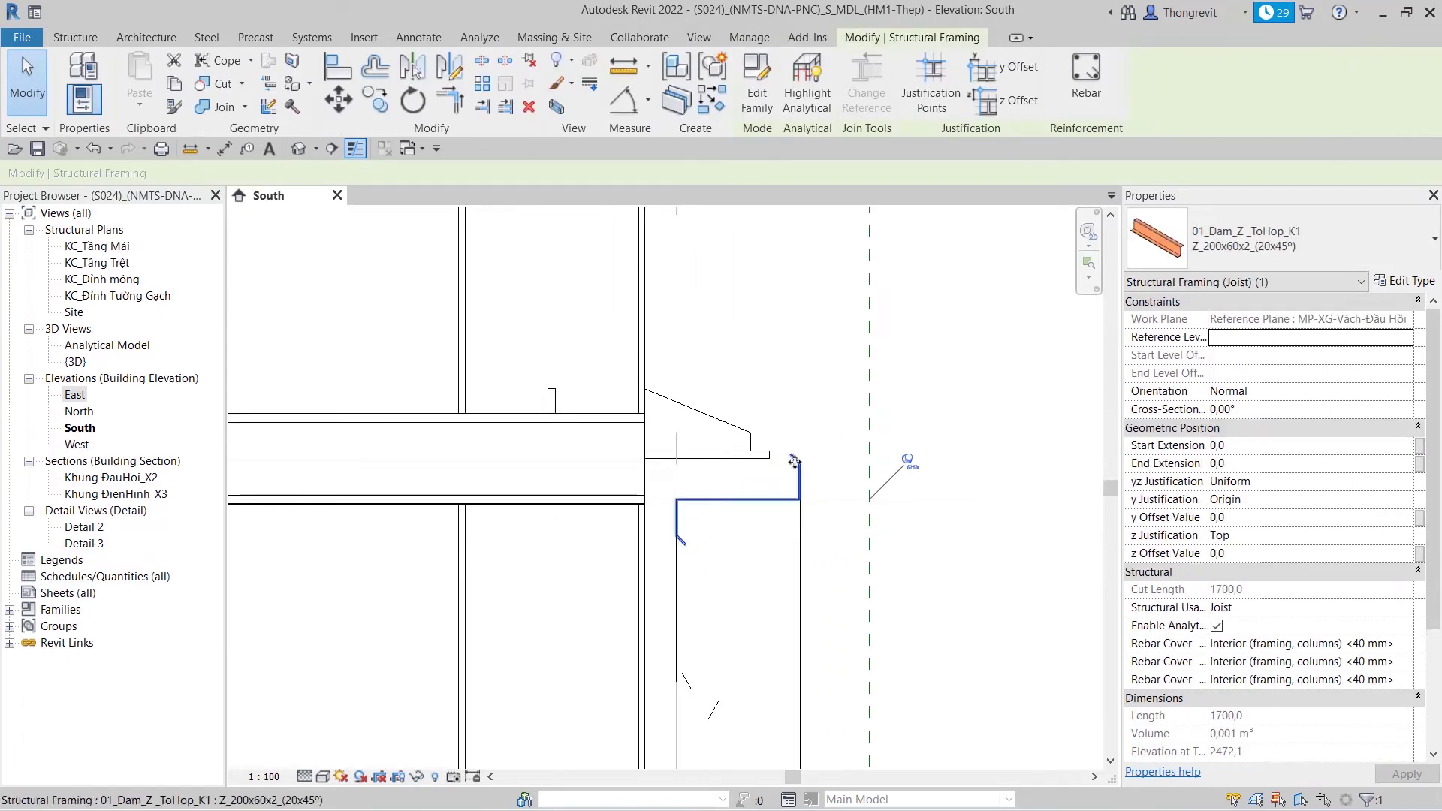
scroll(721, 488, up, 1)
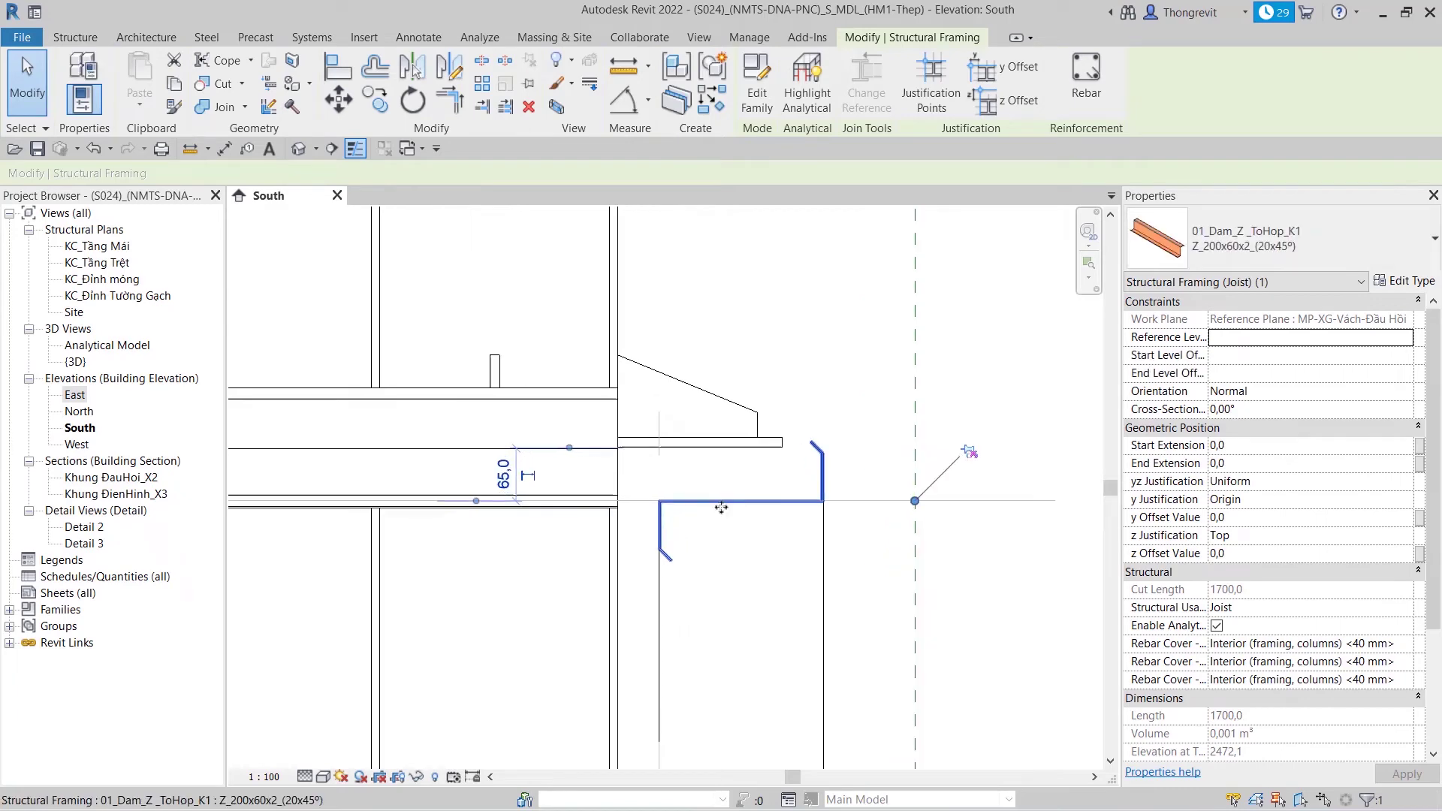
scroll(668, 497, up, 1)
click(650, 501)
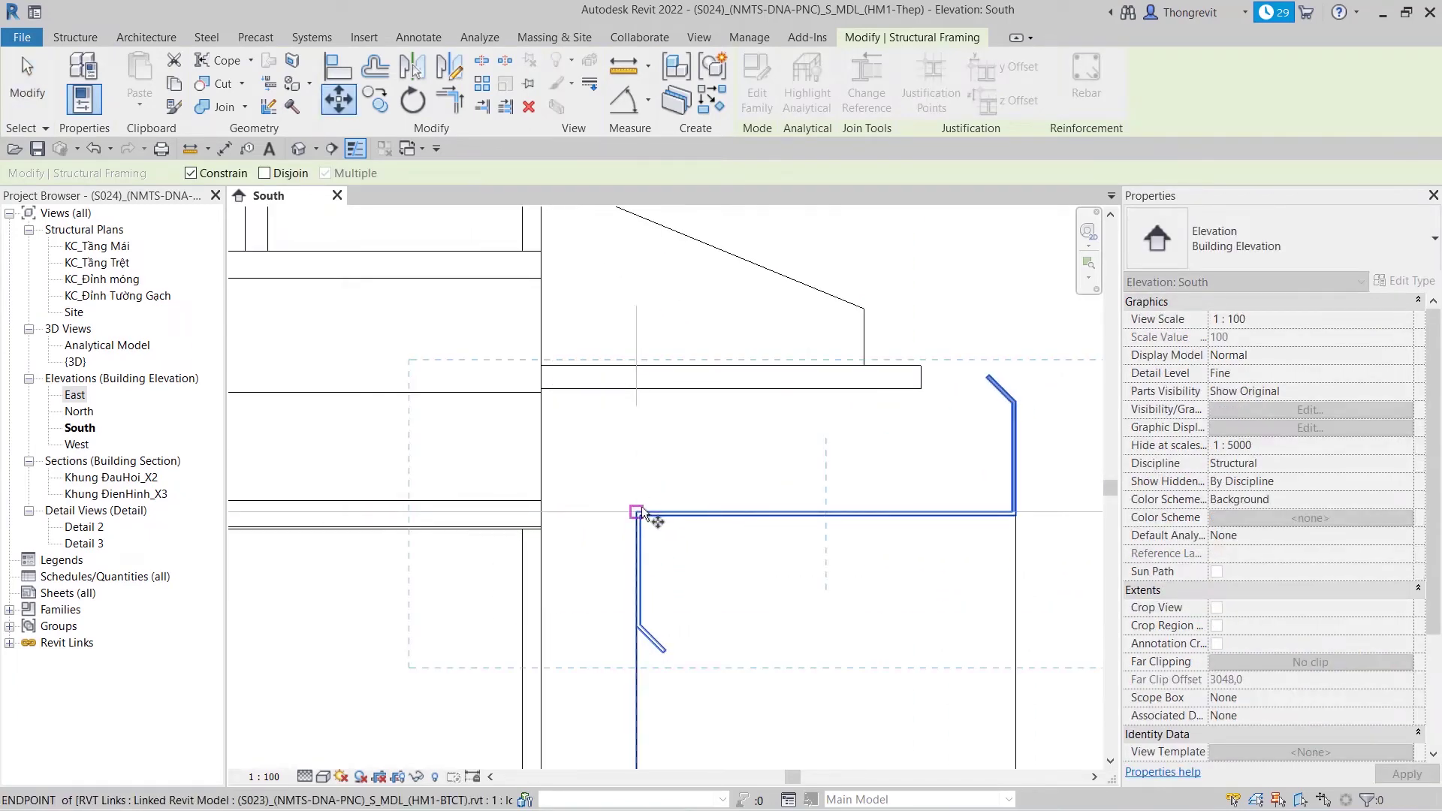
click(649, 439)
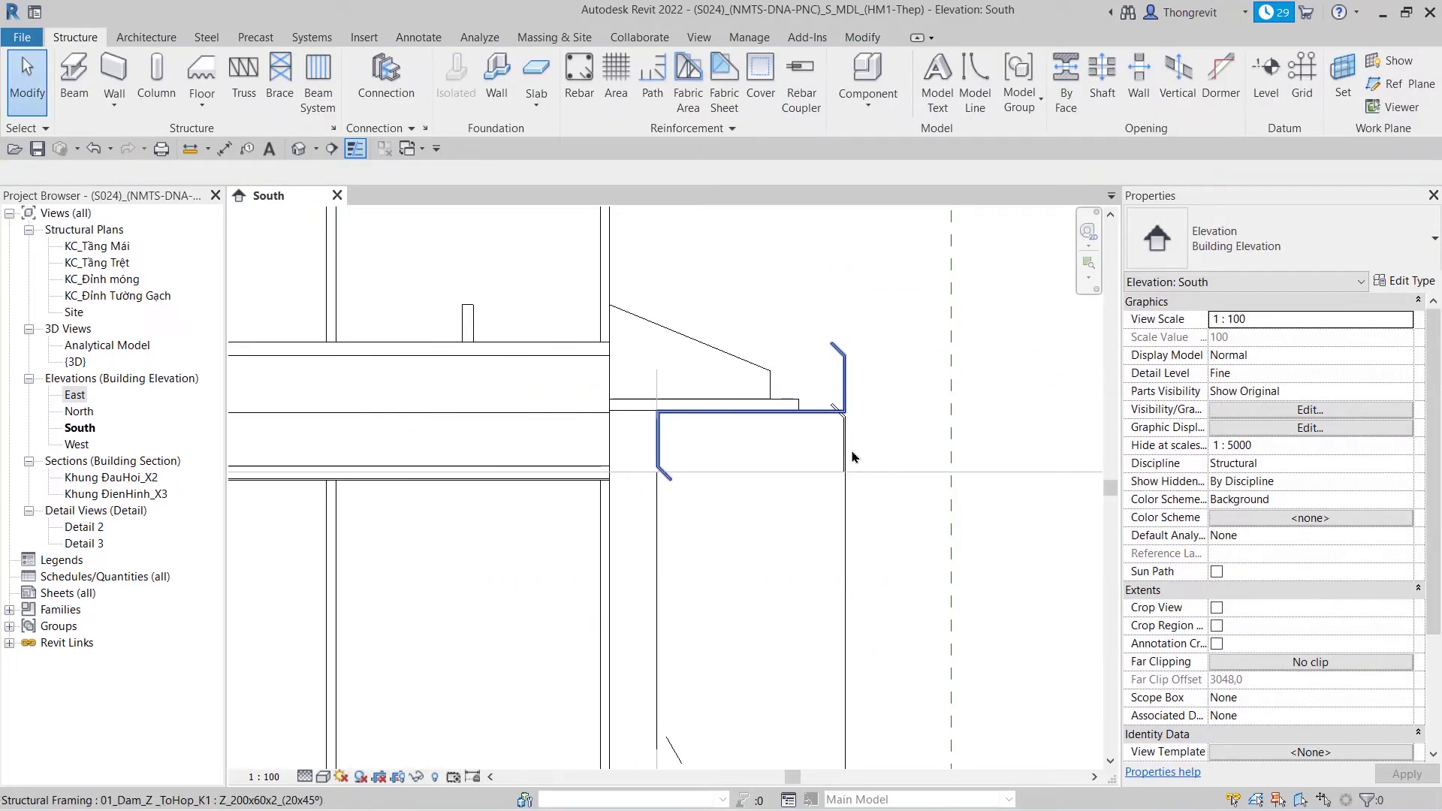
- Move the second Z-section girt about 64 mm higher
click(847, 455)
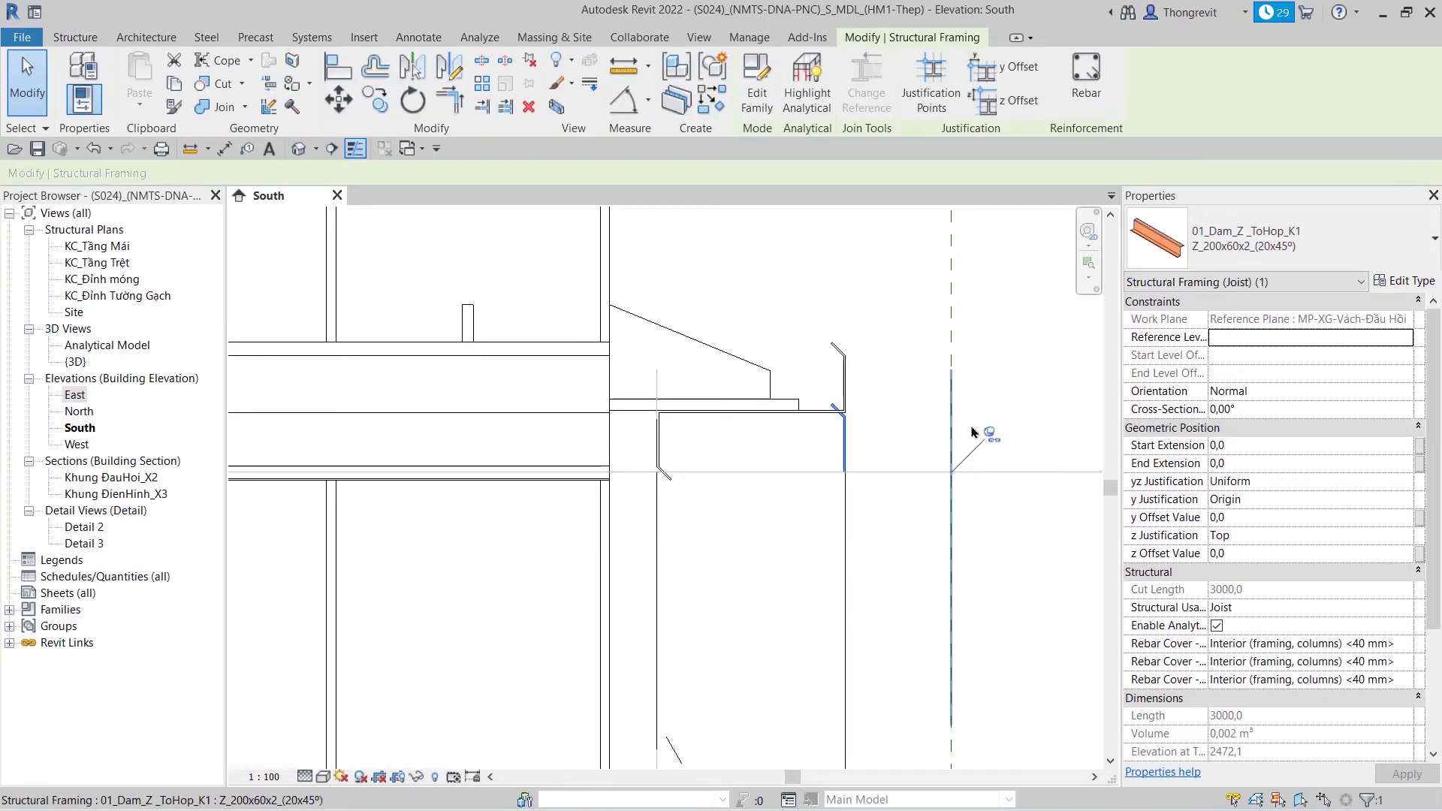
key(m)
key(v)
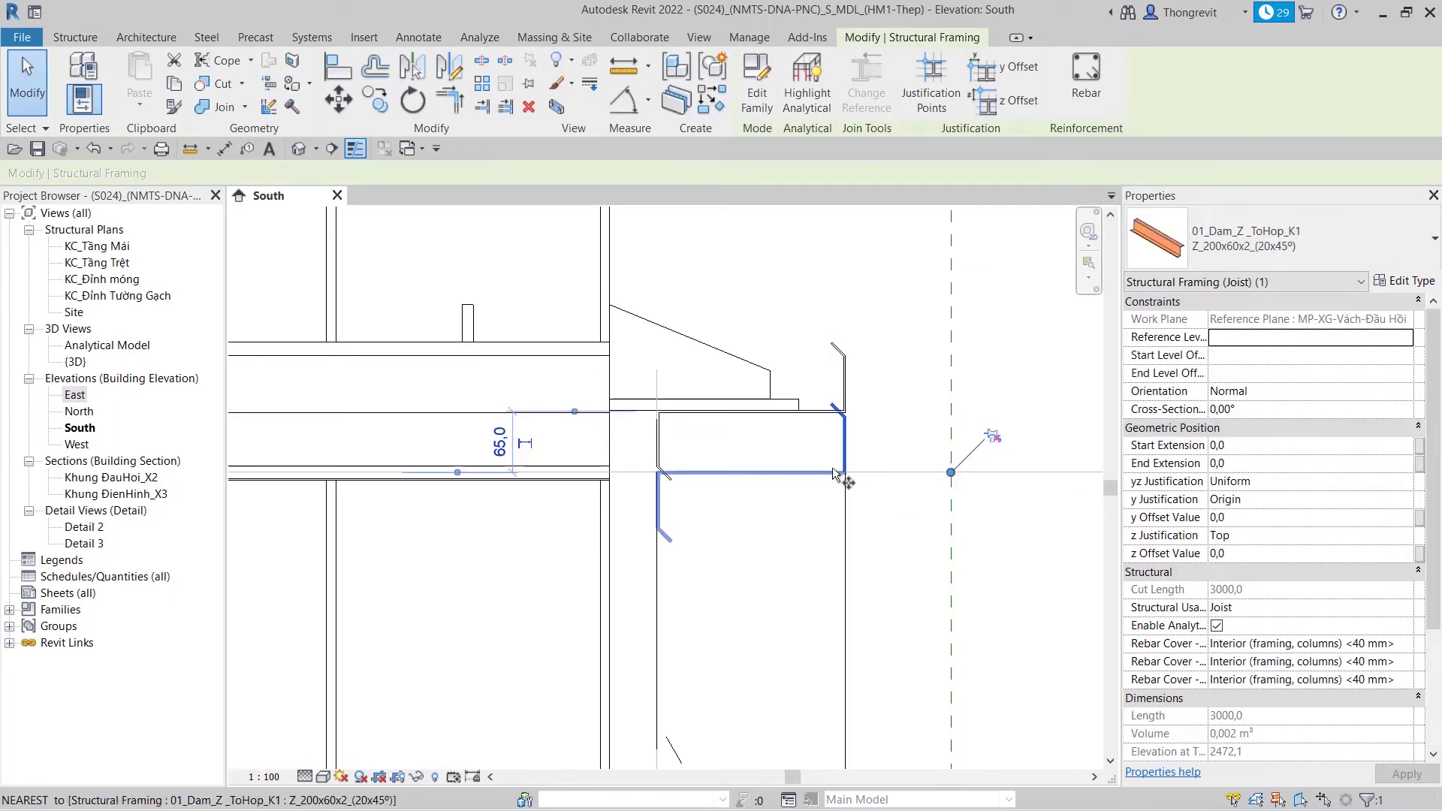
scroll(693, 477, up, 3)
click(622, 466)
click(621, 346)
scroll(621, 345, down, 3)
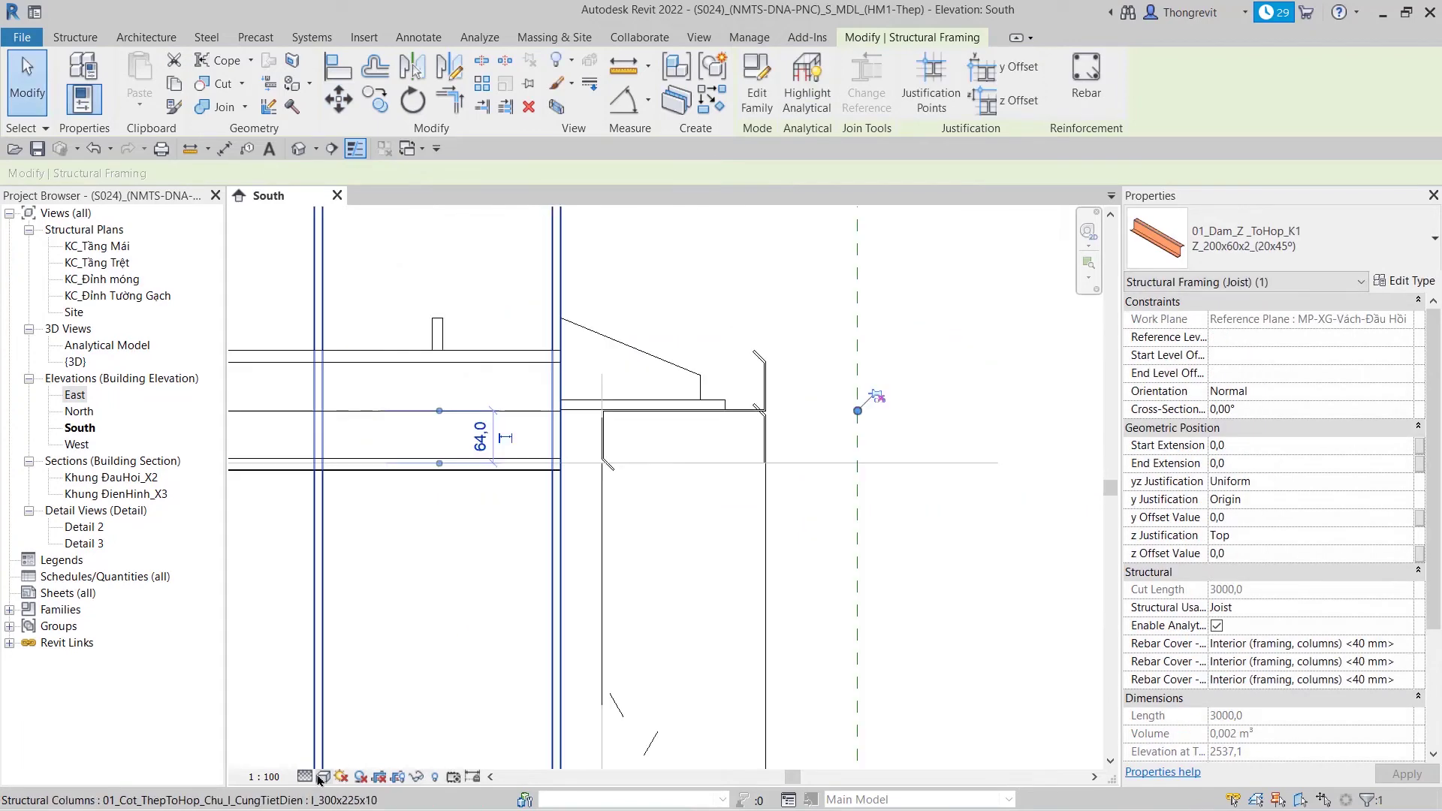
- Show hidden edges in the elevation and raise the next Z-section girt
click(304, 777)
click(370, 679)
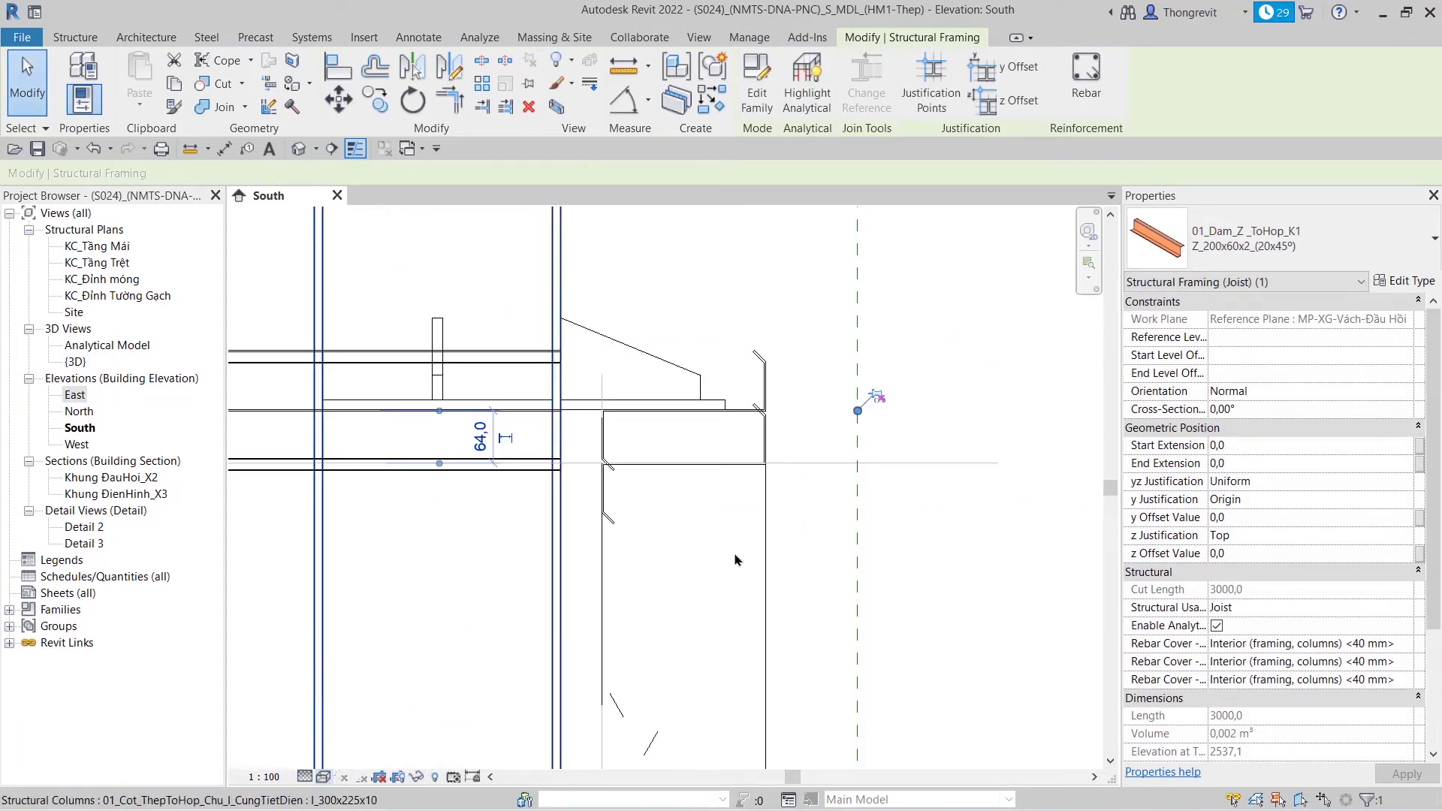
click(757, 506)
scroll(757, 505, up, 2)
click(565, 593)
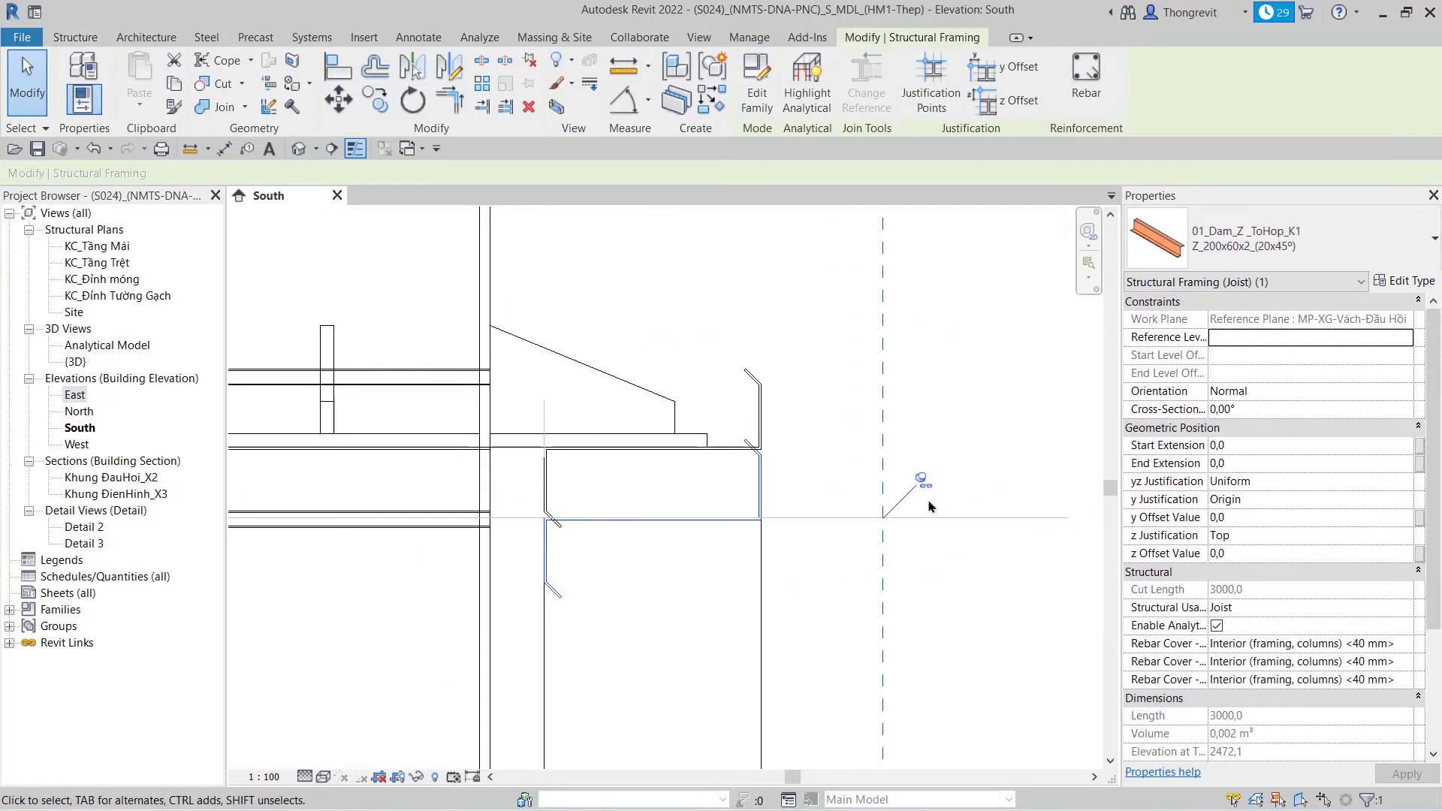
key(m)
key(v)
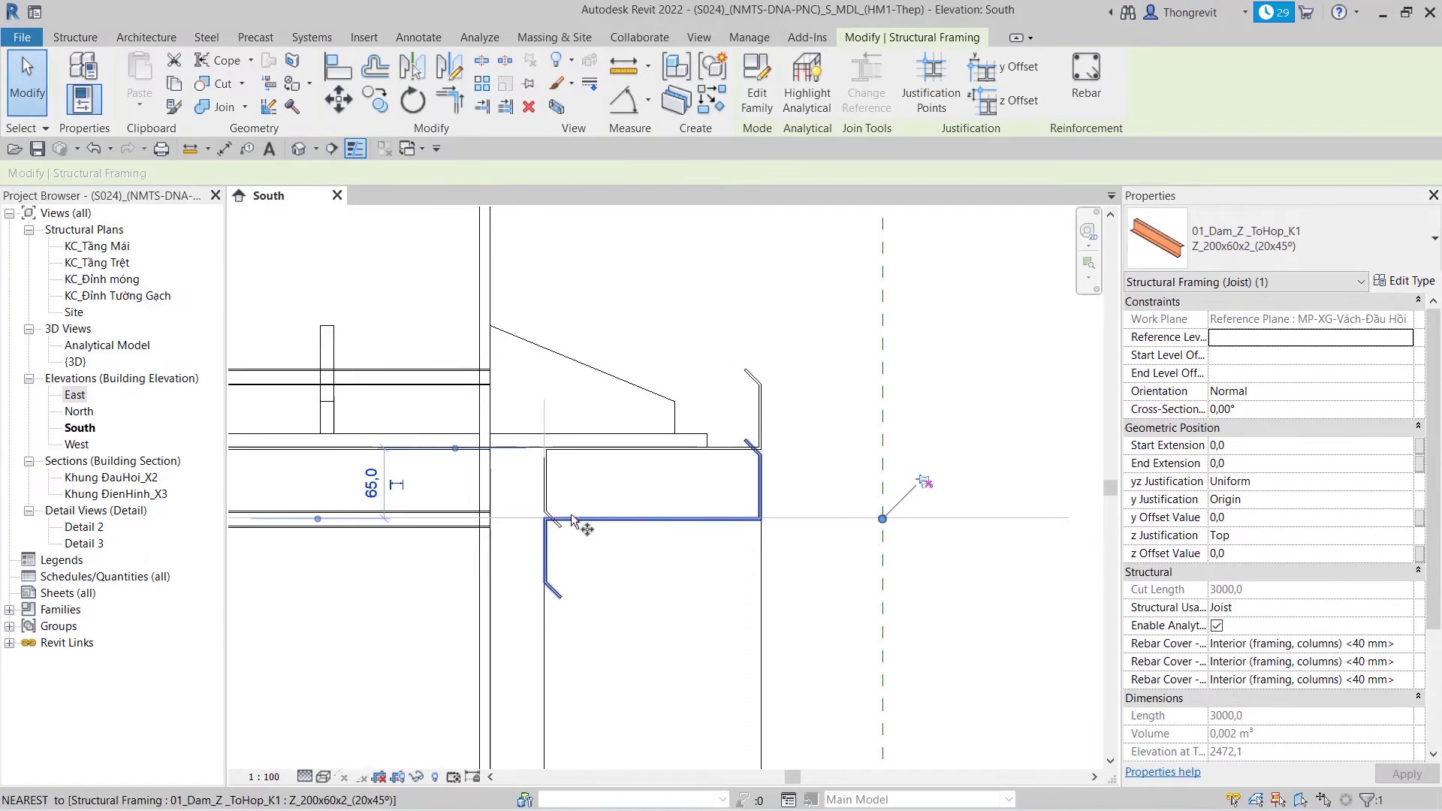
scroll(556, 529, up, 3)
click(545, 522)
click(526, 362)
- Raise the long 25700 girt to the column endpoint, then open the default 3D view
scroll(586, 585, down, 2)
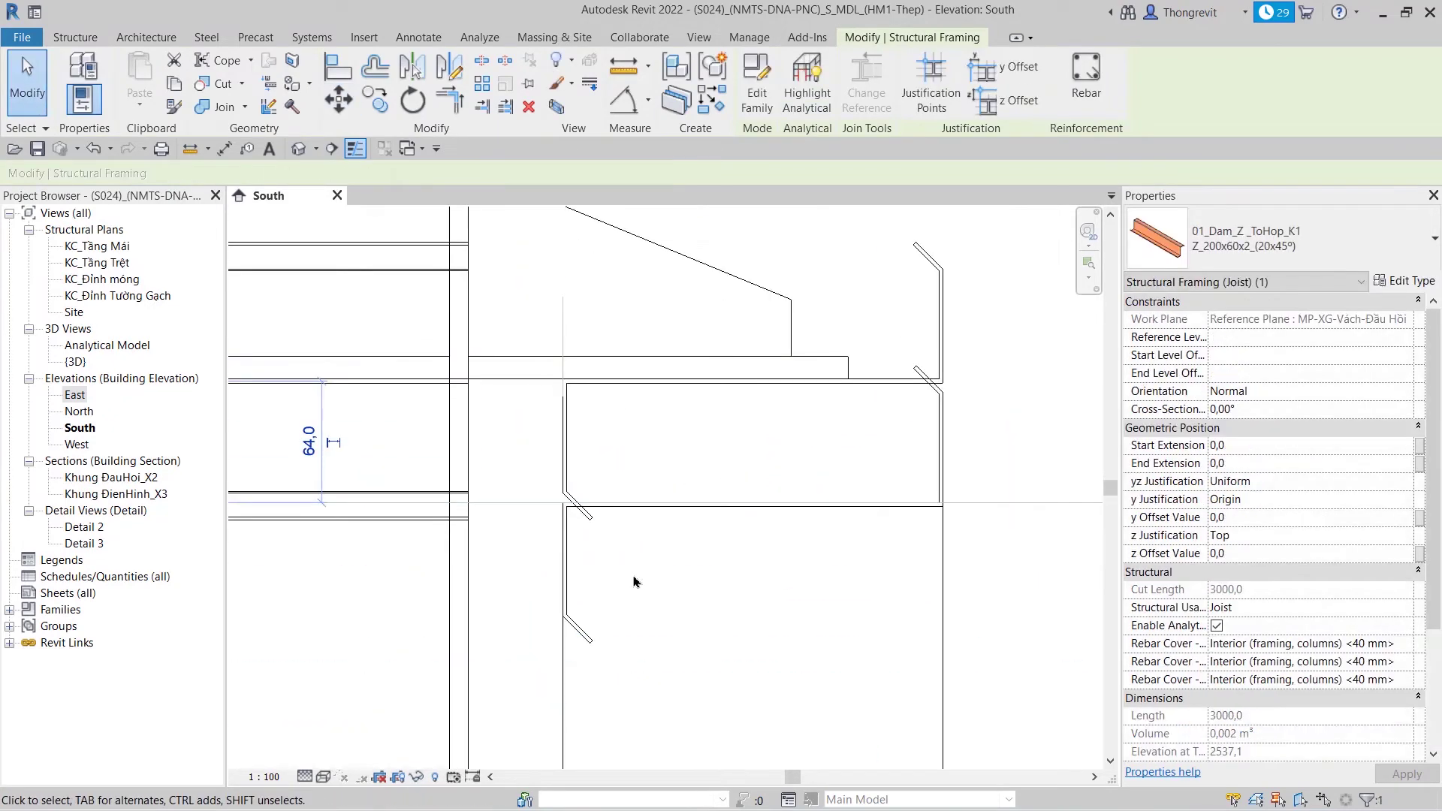
click(597, 646)
scroll(698, 608, down, 2)
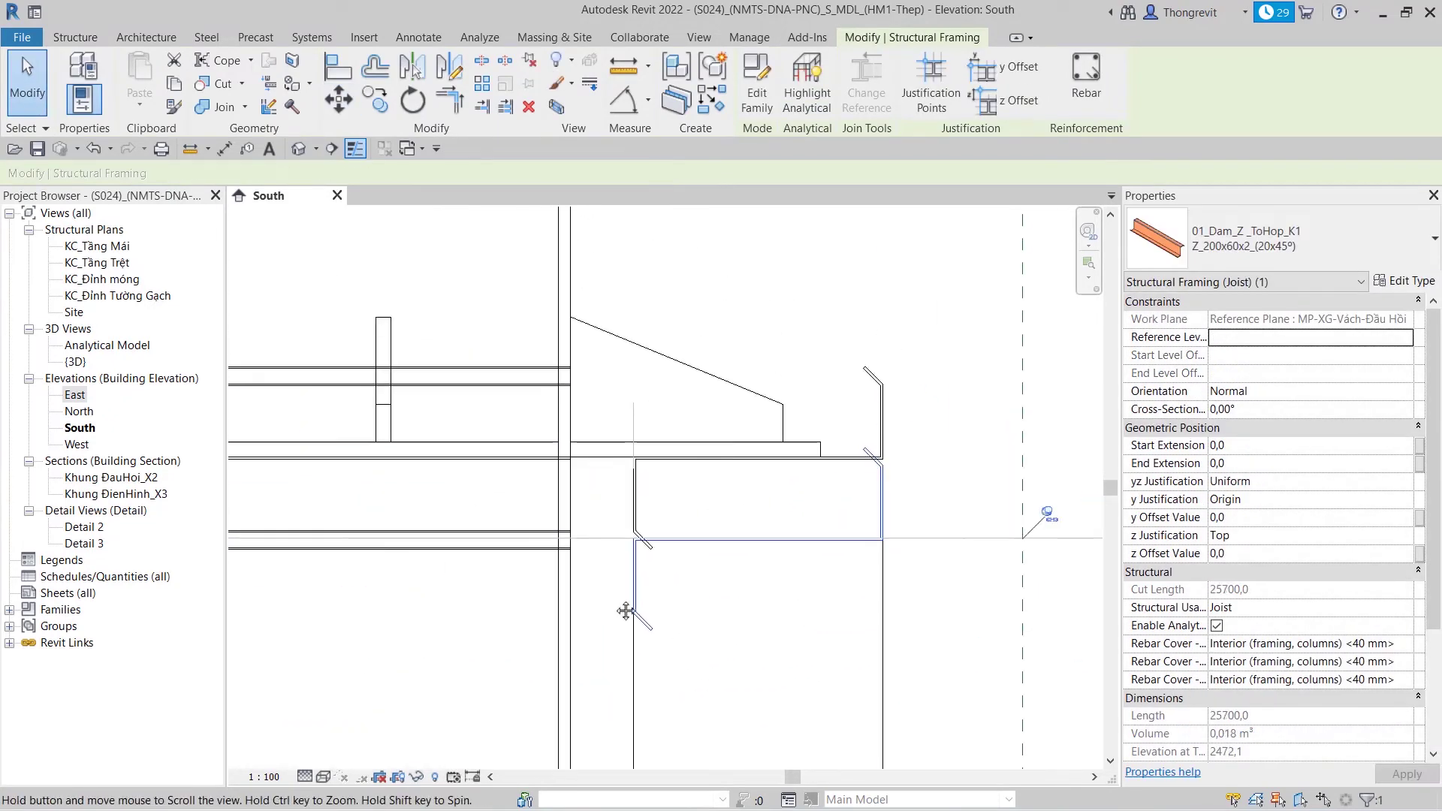
key(m)
key(v)
scroll(455, 537, up, 2)
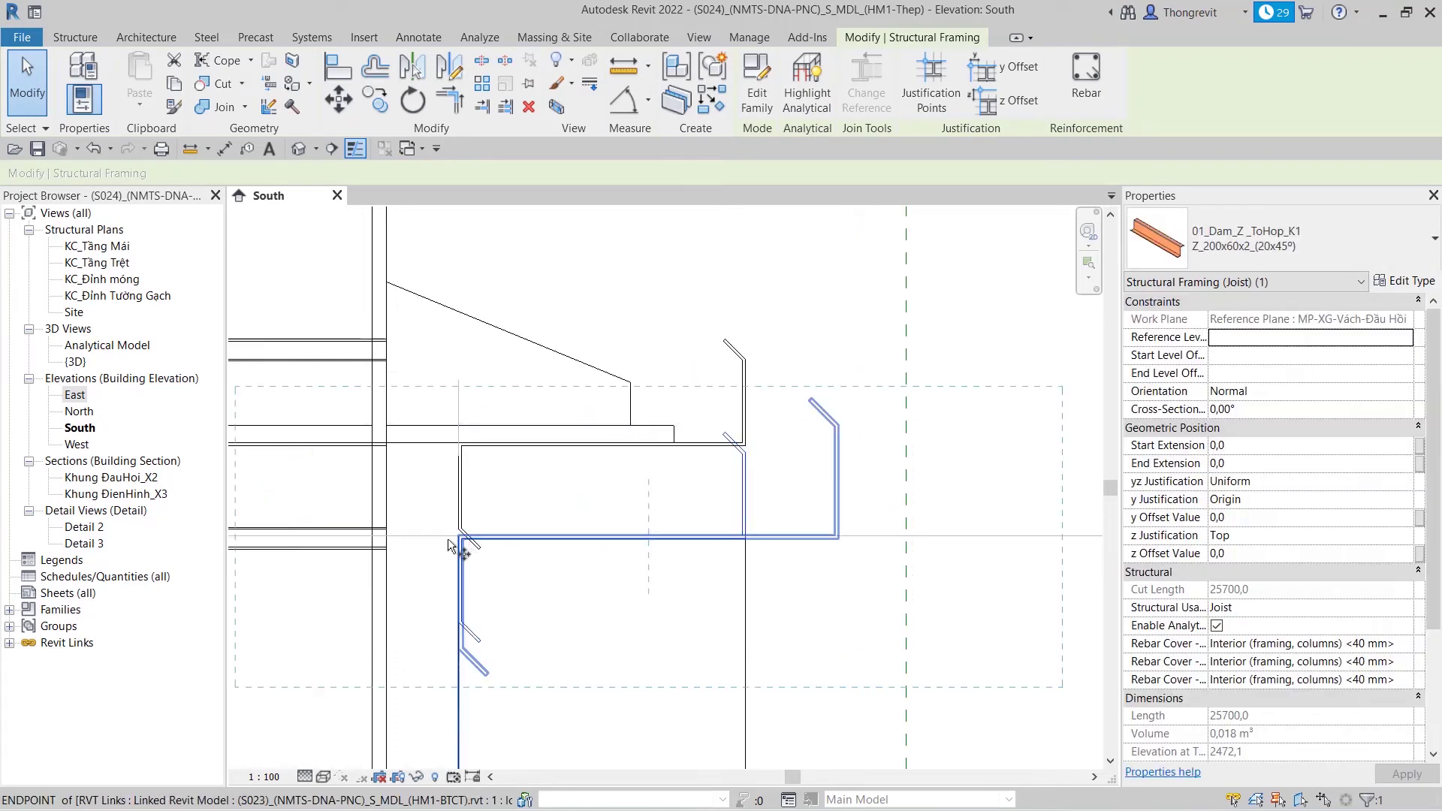
scroll(451, 540, up, 1)
scroll(447, 541, up, 1)
click(473, 531)
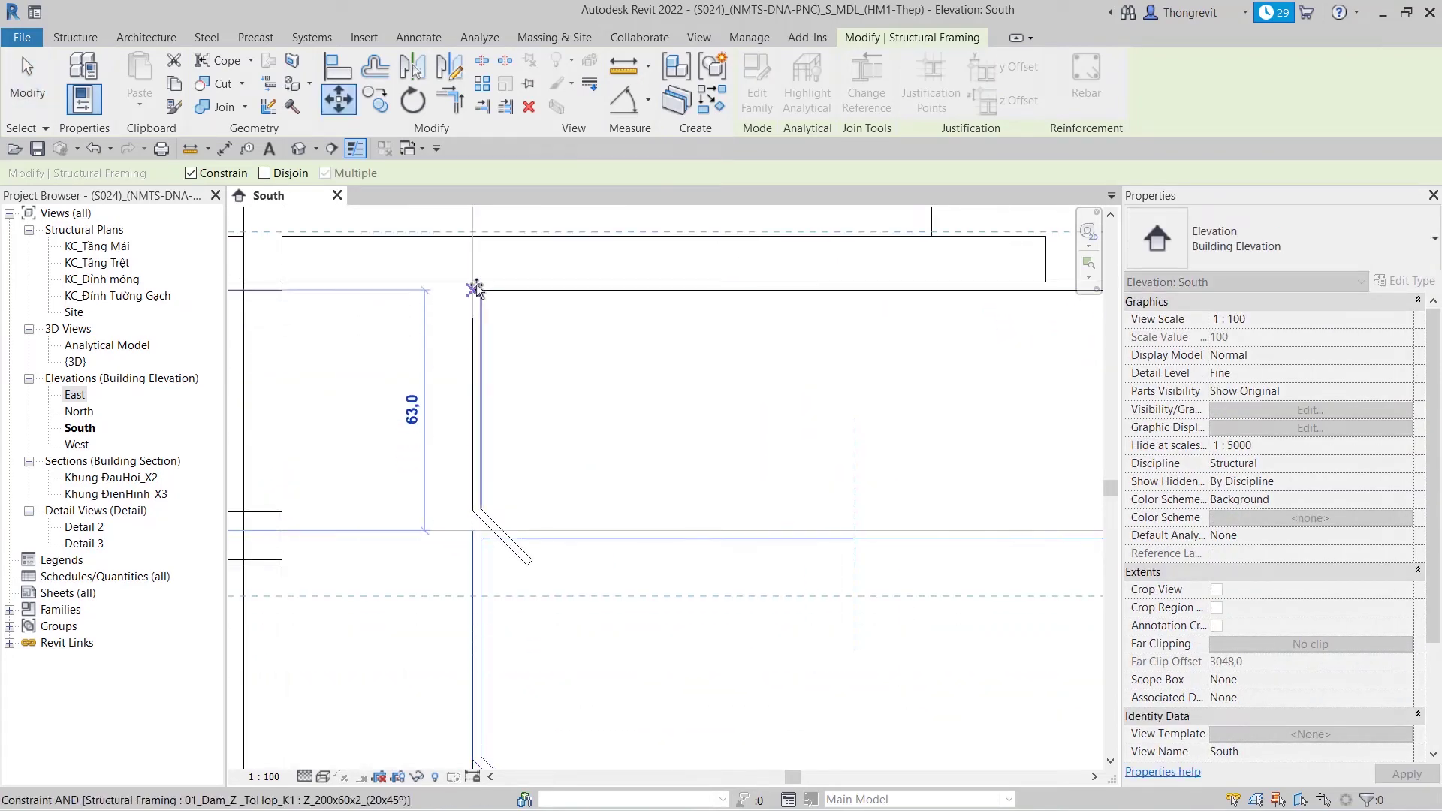
click(474, 283)
scroll(701, 450, down, 3)
middle_drag(746, 508, 887, 600)
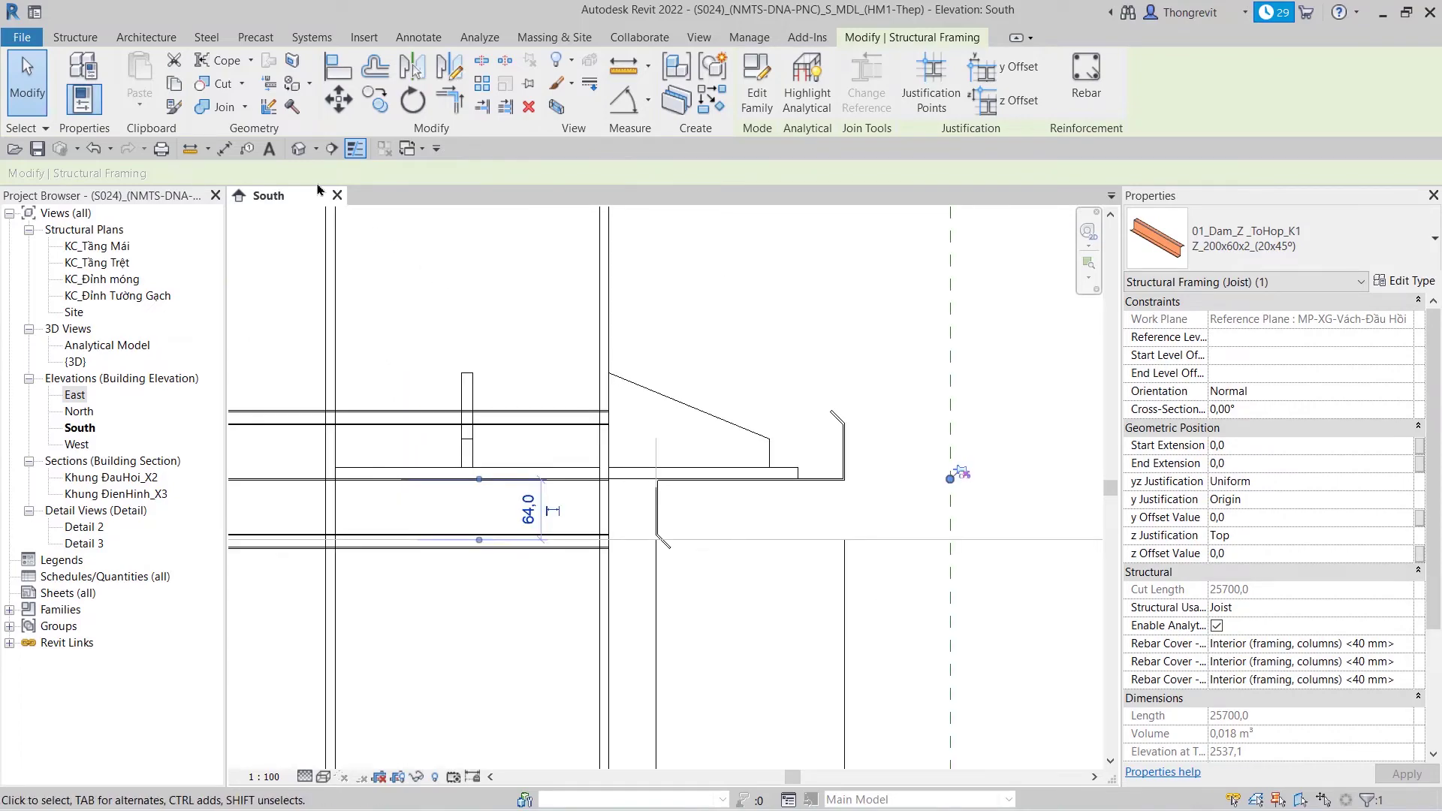
click(300, 161)
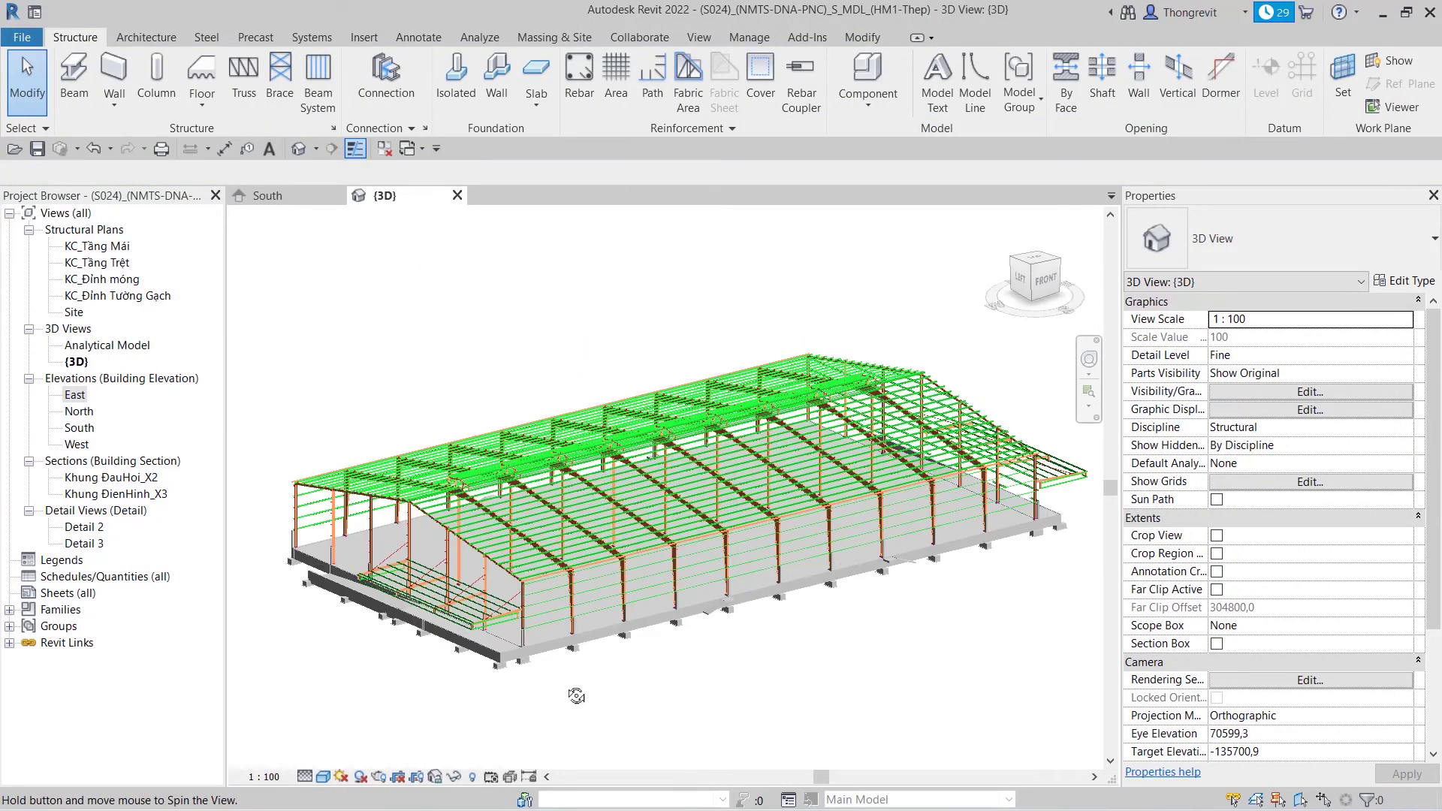
scroll(773, 701, up, 2)
scroll(773, 701, up, 2)
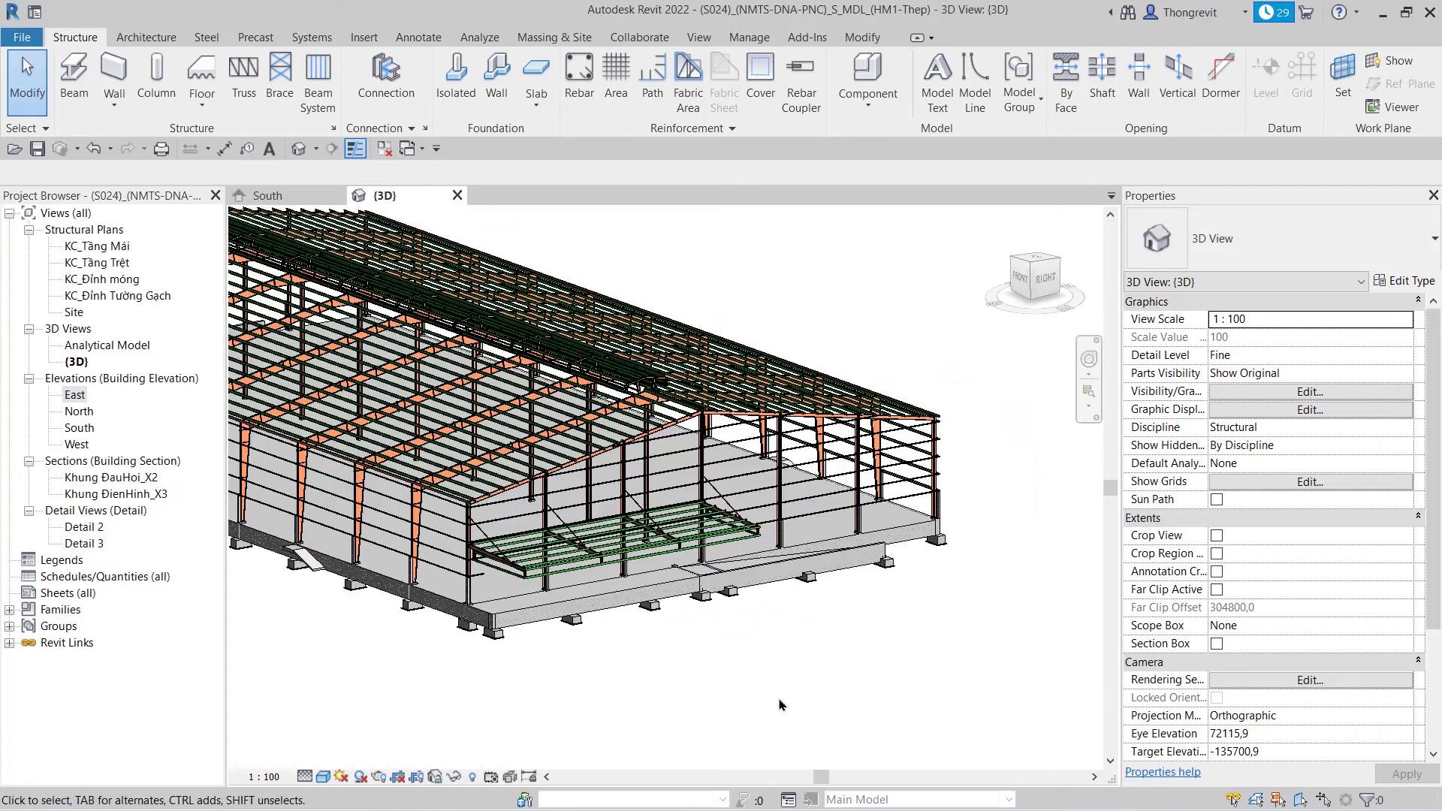
mouse_move(773, 701)
shift+middle_down()
mouse_move(773, 730)
mouse_move(811, 661)
mouse_move(748, 615)
shift+middle_up()
click(812, 519)
scroll(748, 615, up, 2)
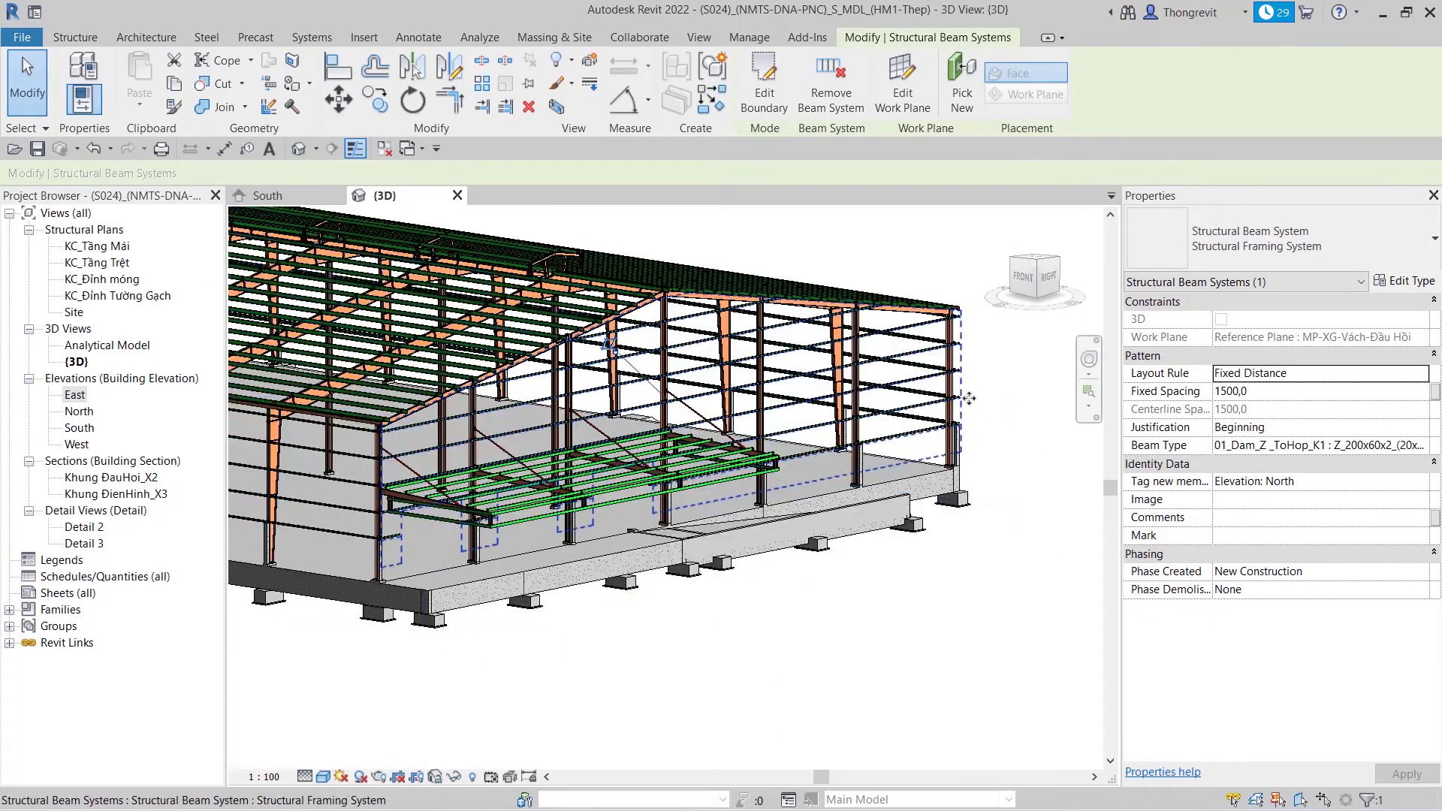
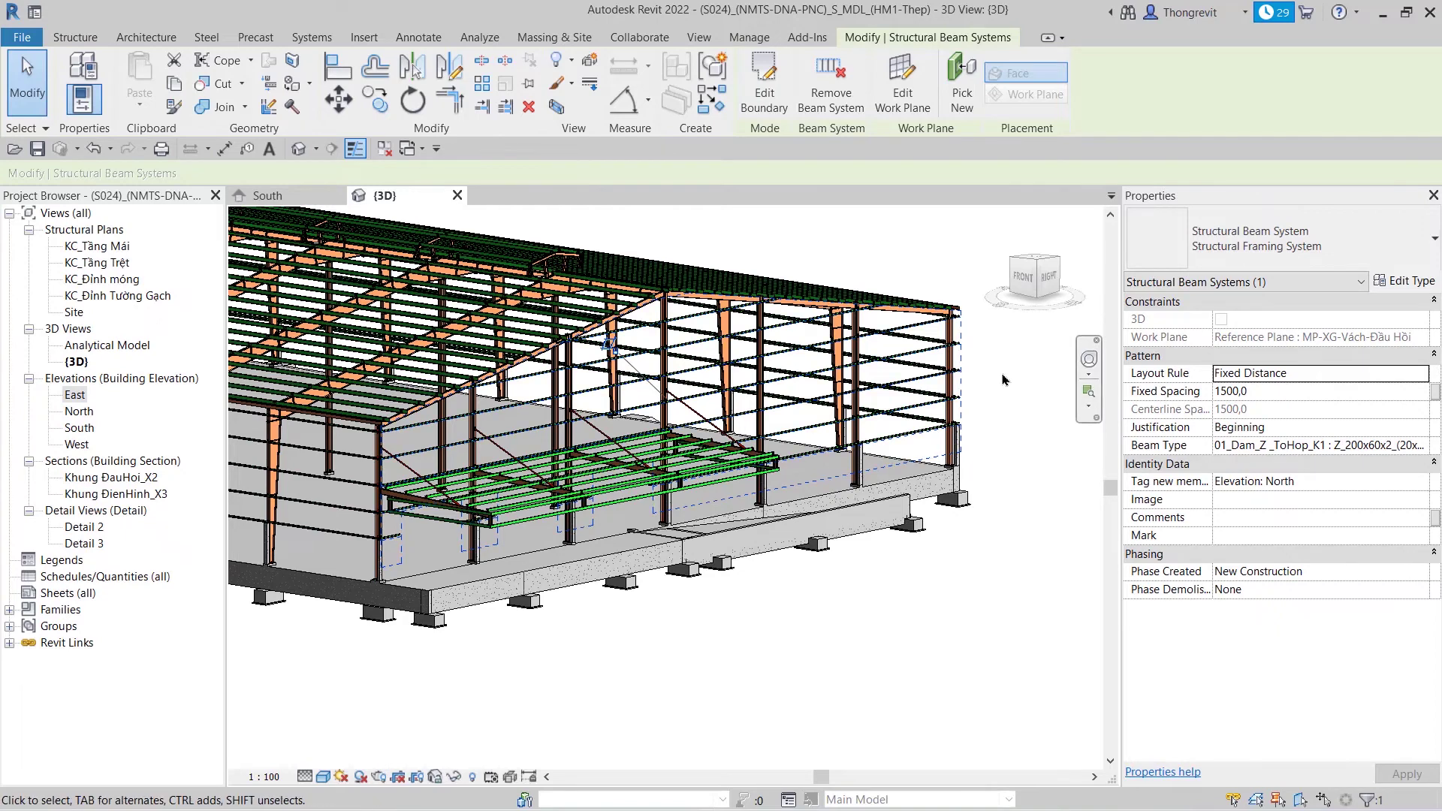
- Remove the beam system so its Z girts remain as individual beams
click(840, 110)
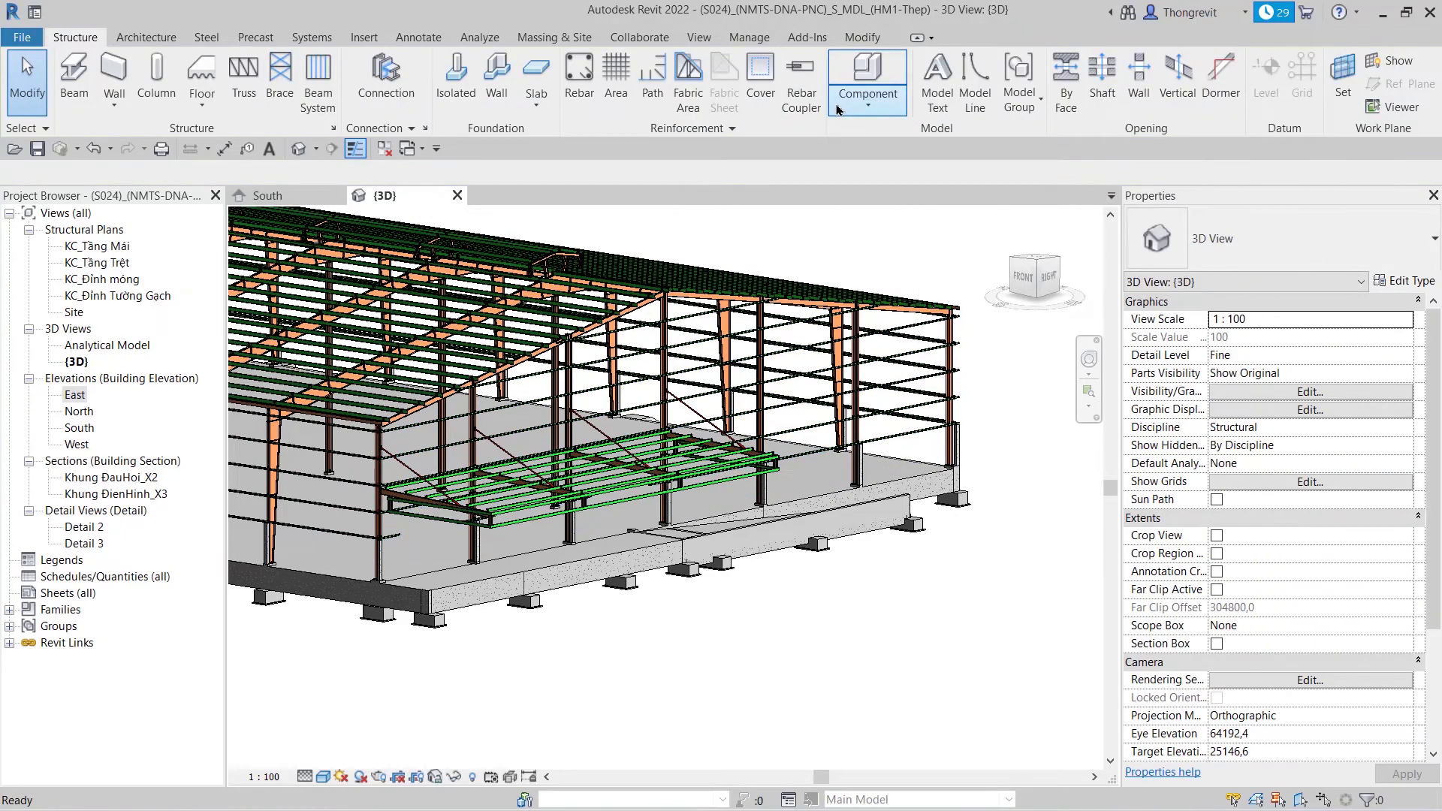
scroll(989, 415, up, 3)
scroll(984, 413, up, 3)
scroll(973, 406, up, 2)
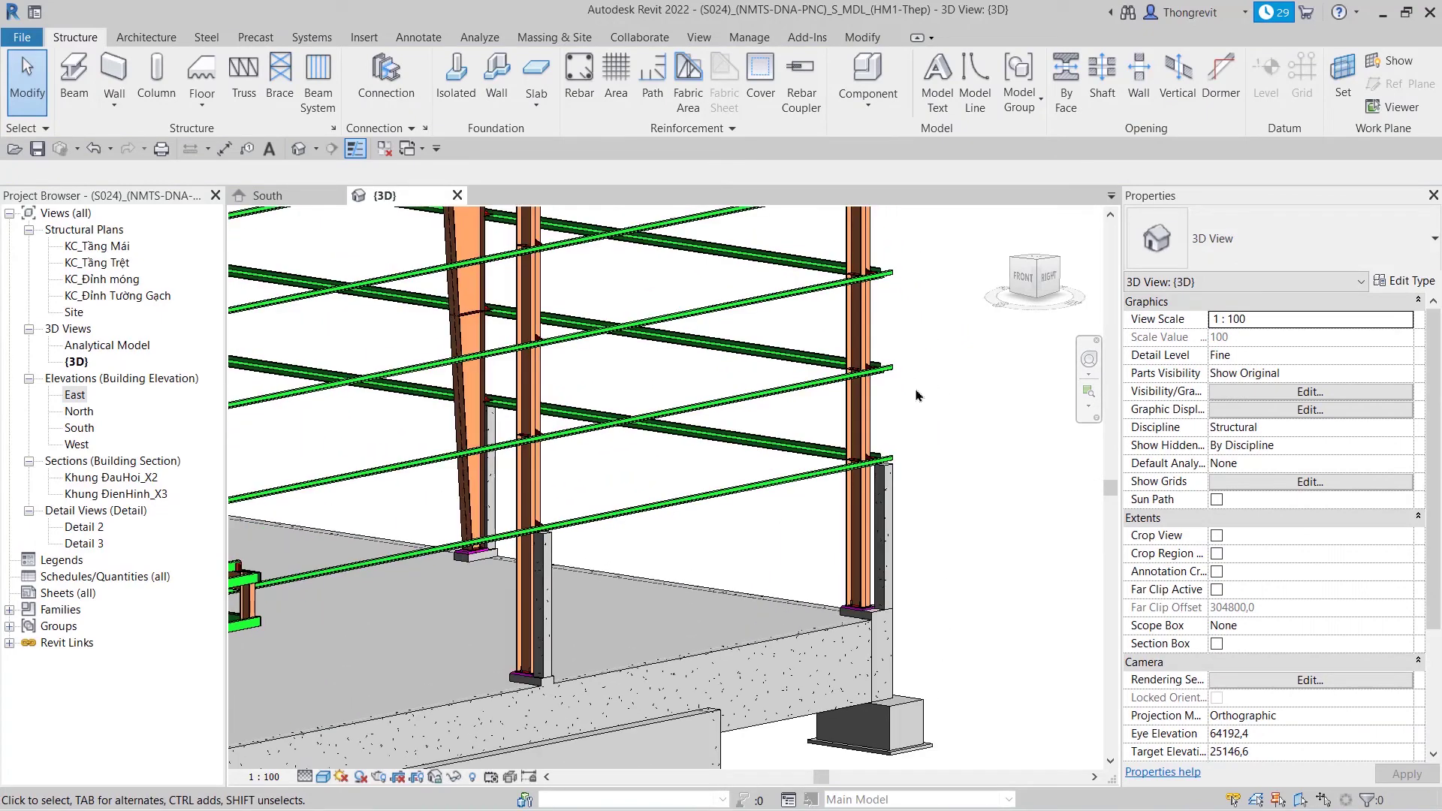
click(905, 372)
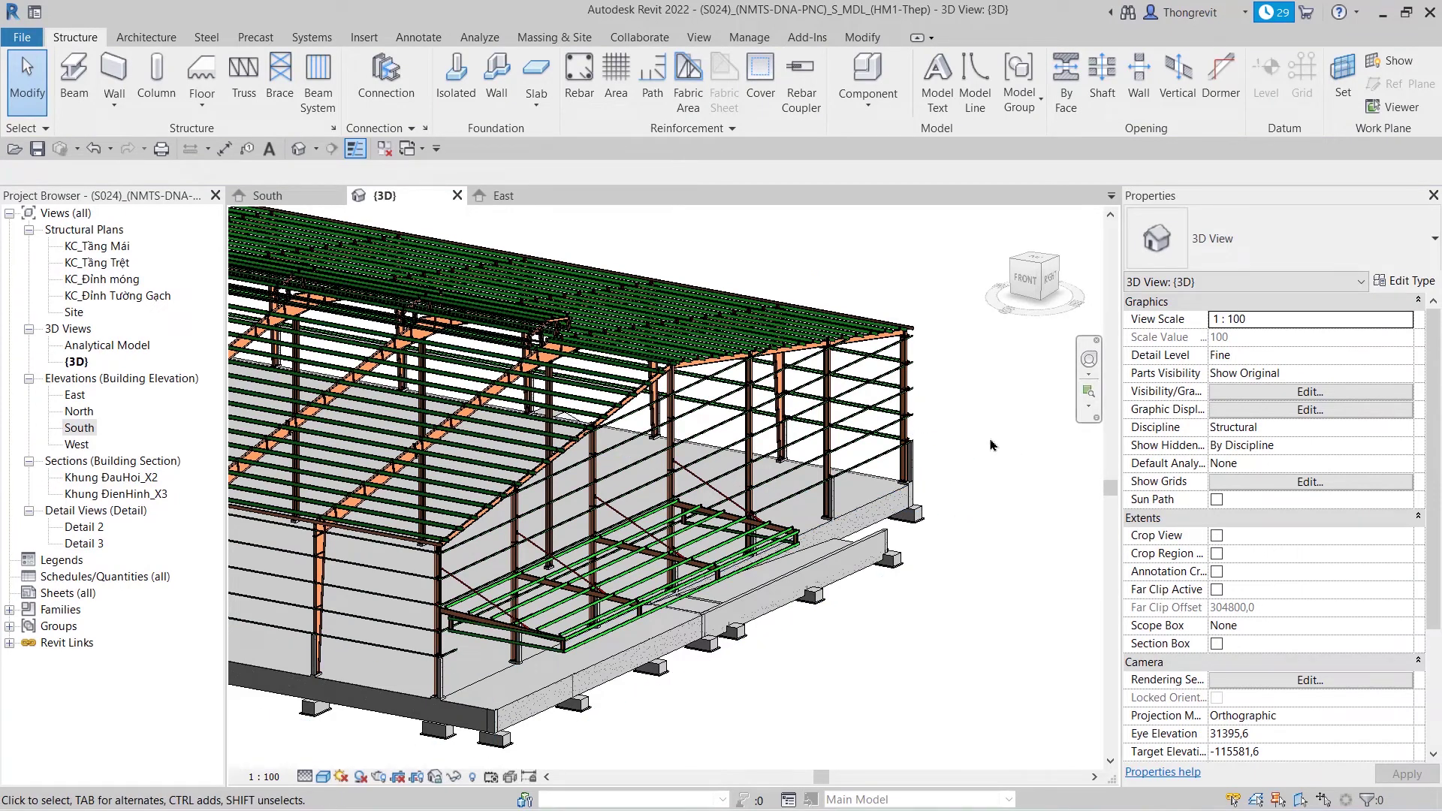
scroll(695, 391, up, 2)
scroll(699, 390, up, 2)
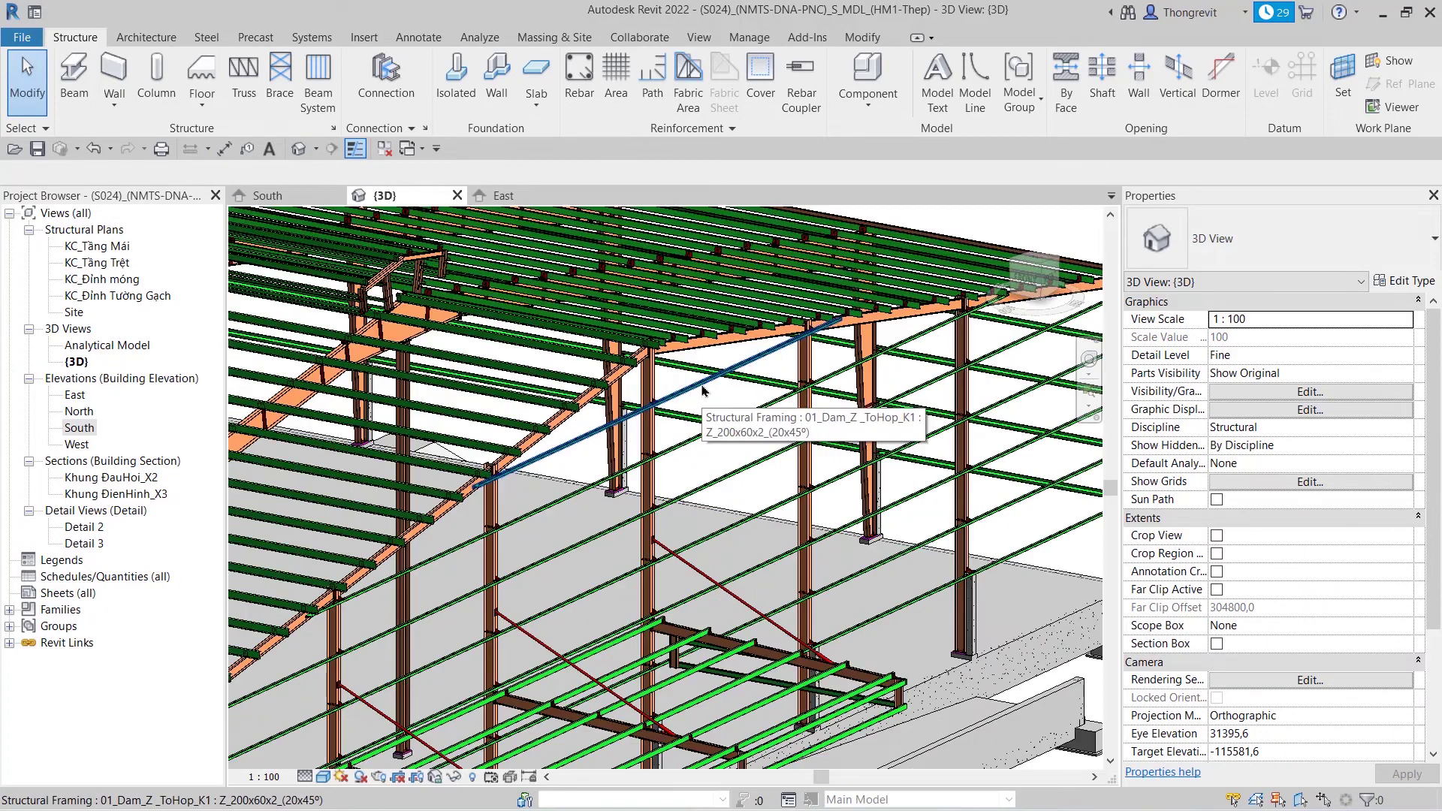
- Select all ten Z 200x60x2 side-wall girts, orbiting to reach the far wall
click(702, 389)
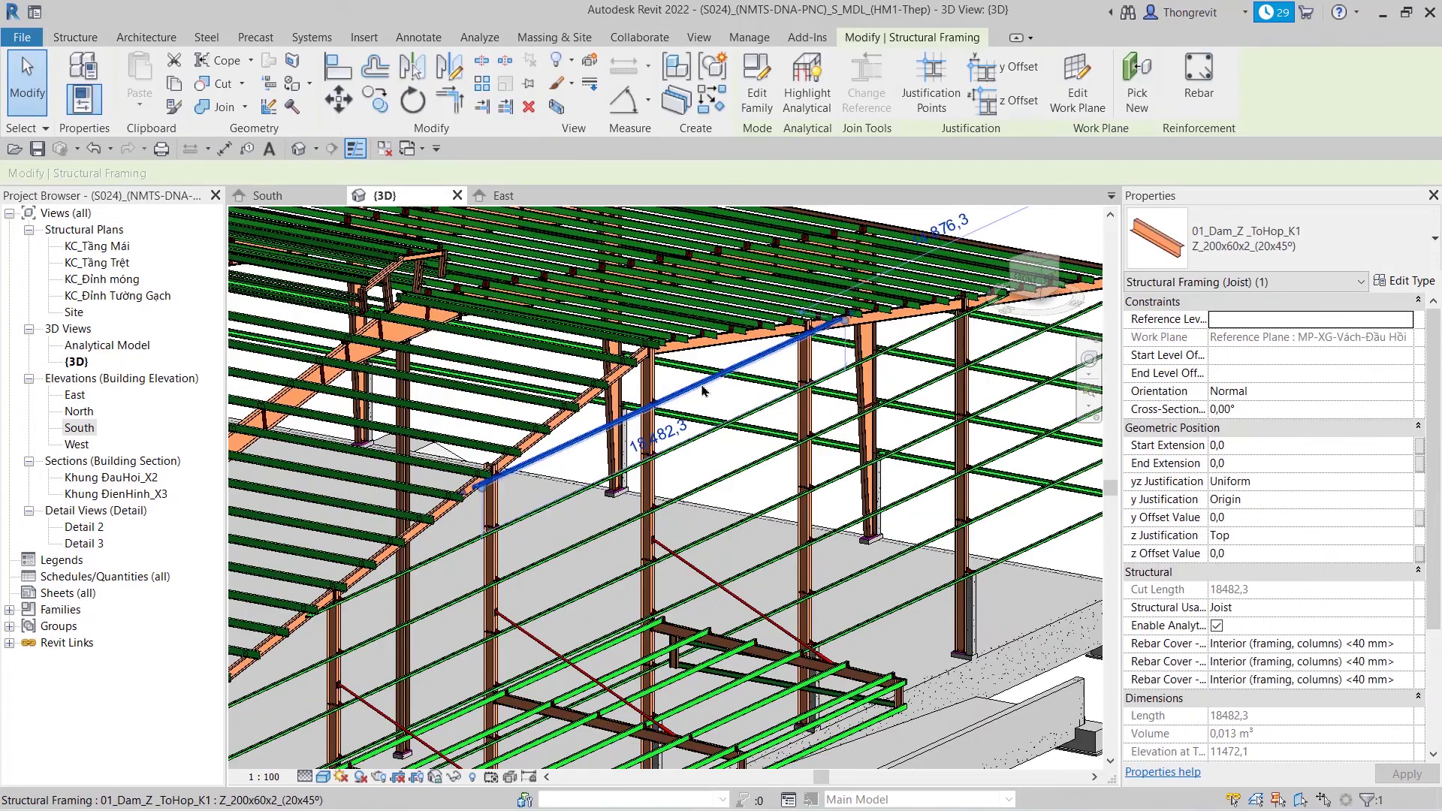
ctrl+click(754, 411)
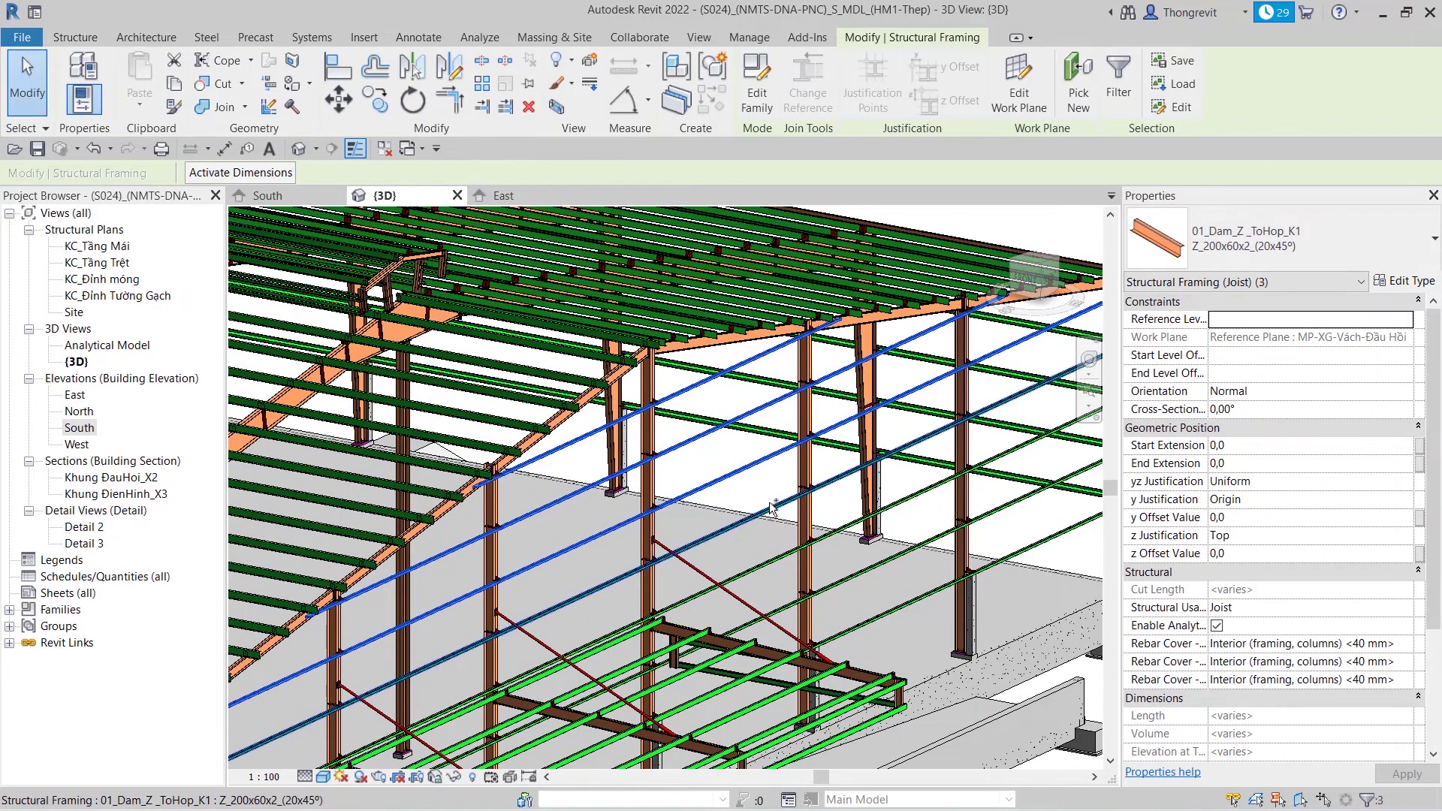
ctrl+click(800, 526)
ctrl+click(837, 536)
ctrl+click(893, 575)
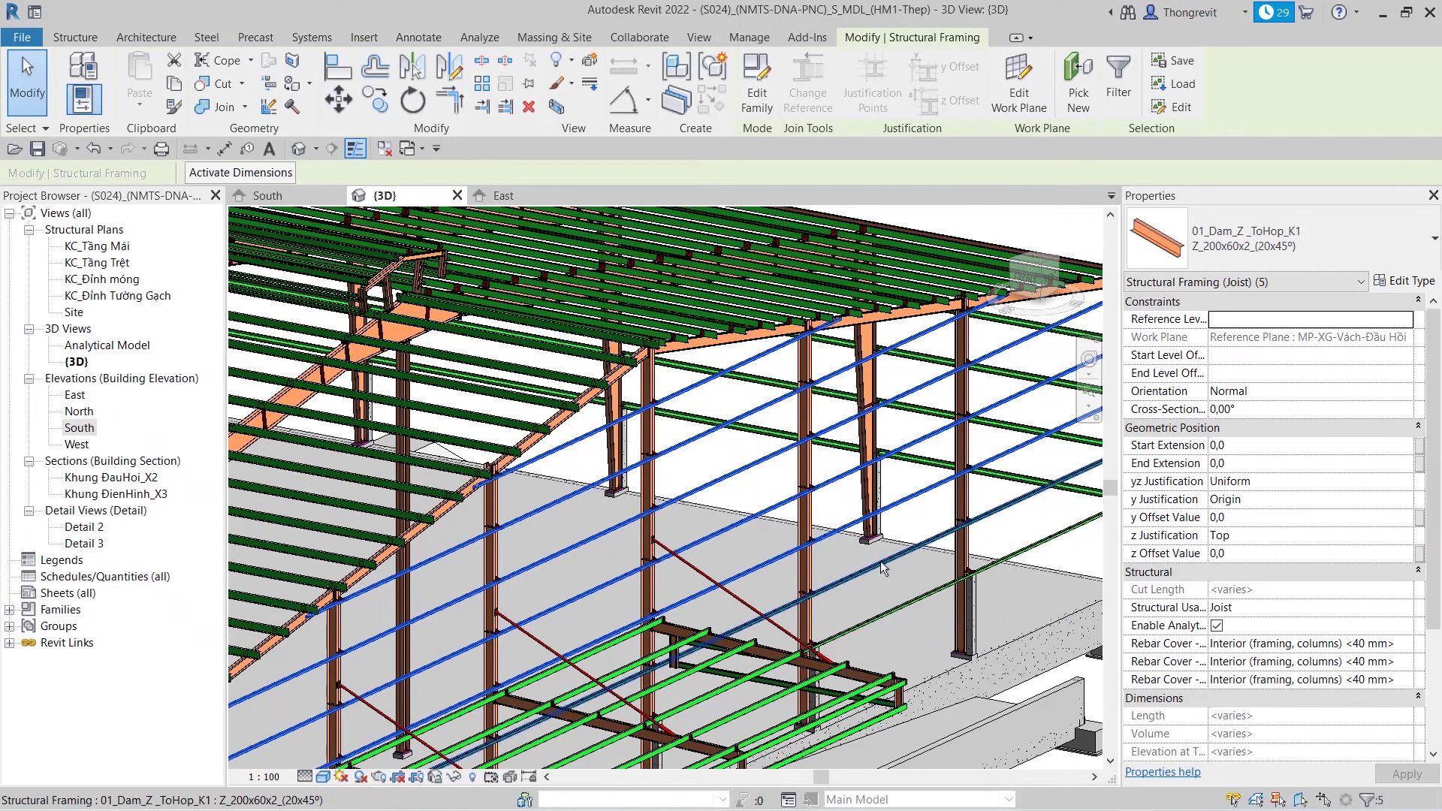
ctrl+click(901, 579)
mouse_move(900, 582)
shift+middle_down()
mouse_move(762, 688)
mouse_move(744, 676)
shift+middle_up()
scroll(479, 498, up, 3)
scroll(479, 498, up, 3)
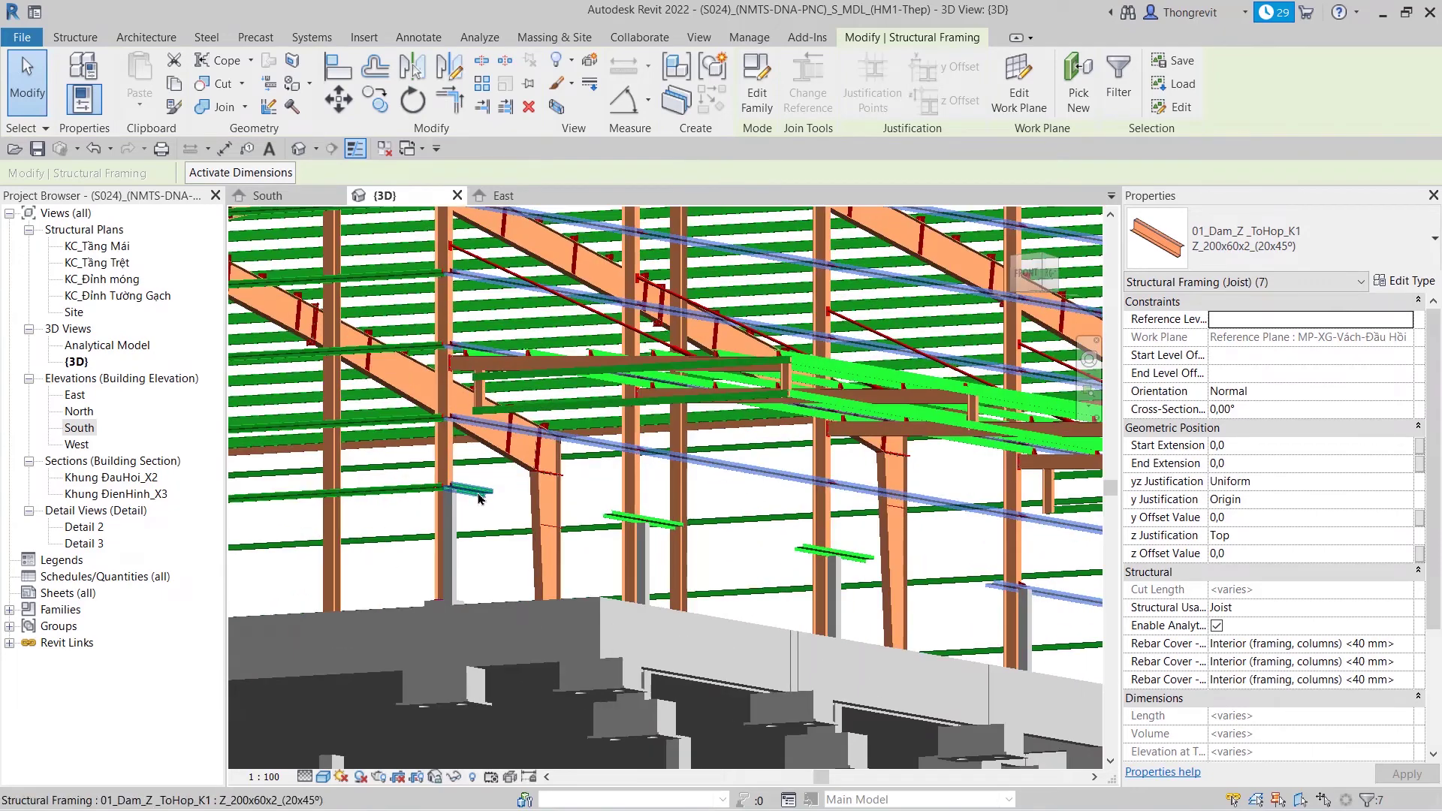
ctrl+click(479, 495)
ctrl+click(638, 519)
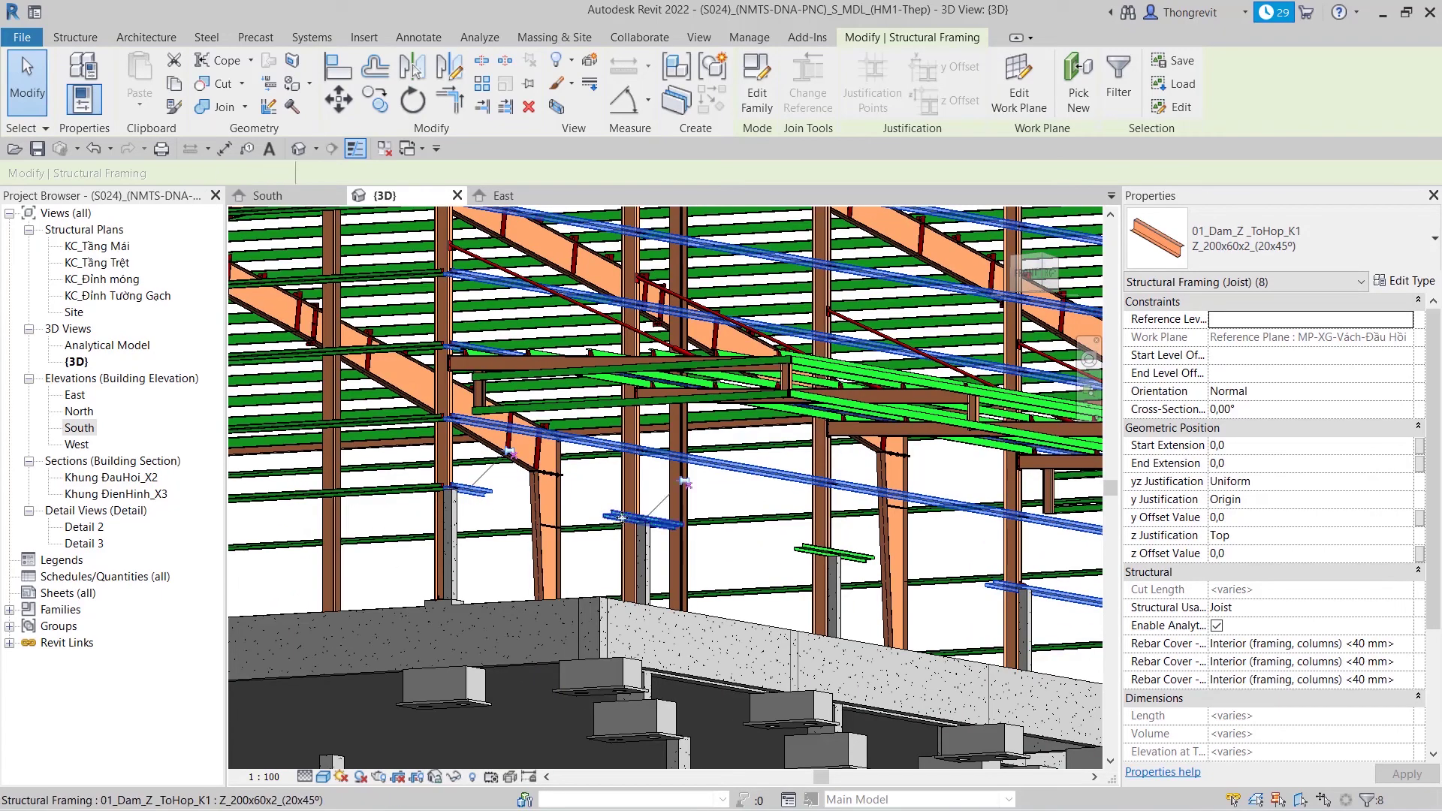
ctrl+click(825, 553)
scroll(864, 600, down, 5)
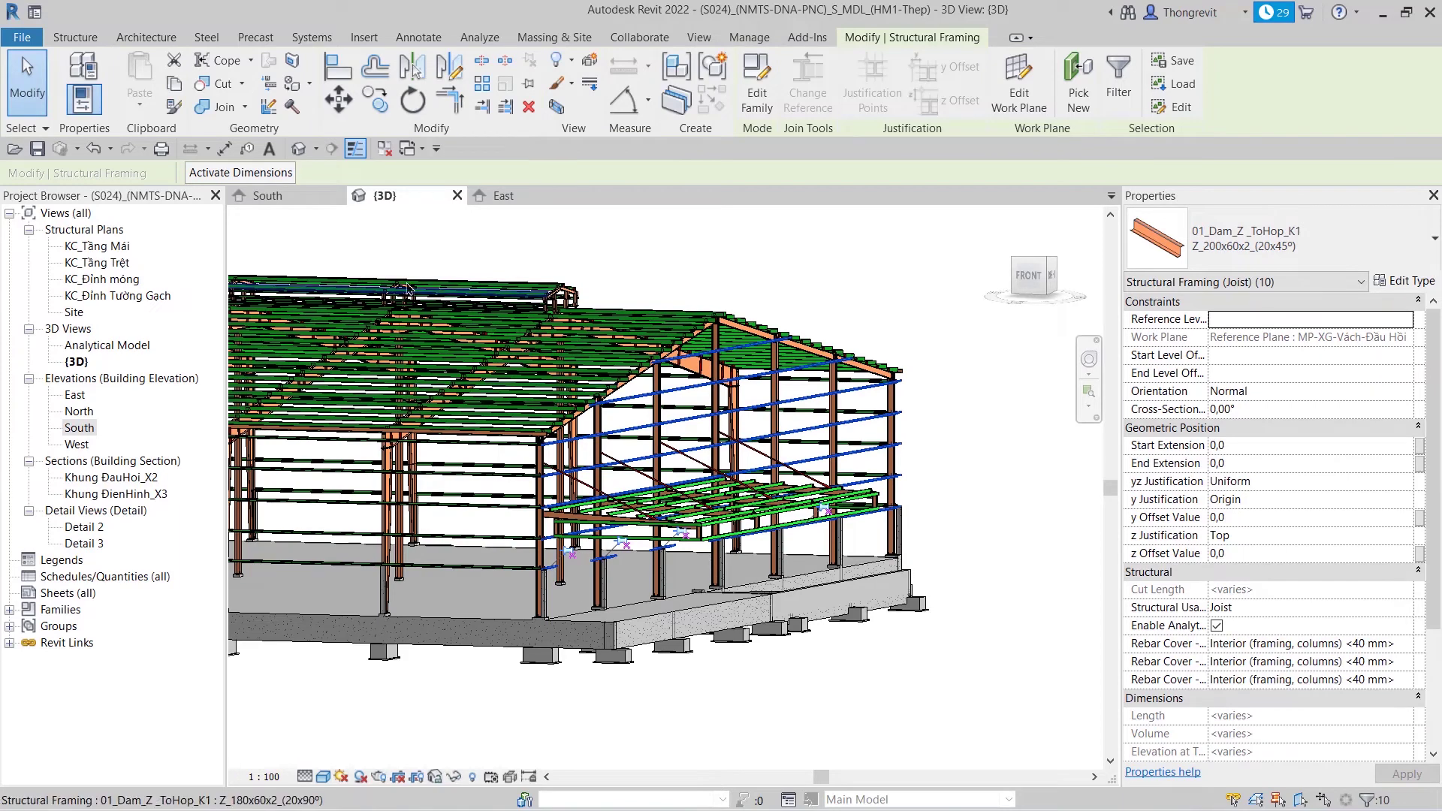
- Switch to the South elevation and zoom in on the wall girts
click(267, 195)
scroll(653, 453, down, 3)
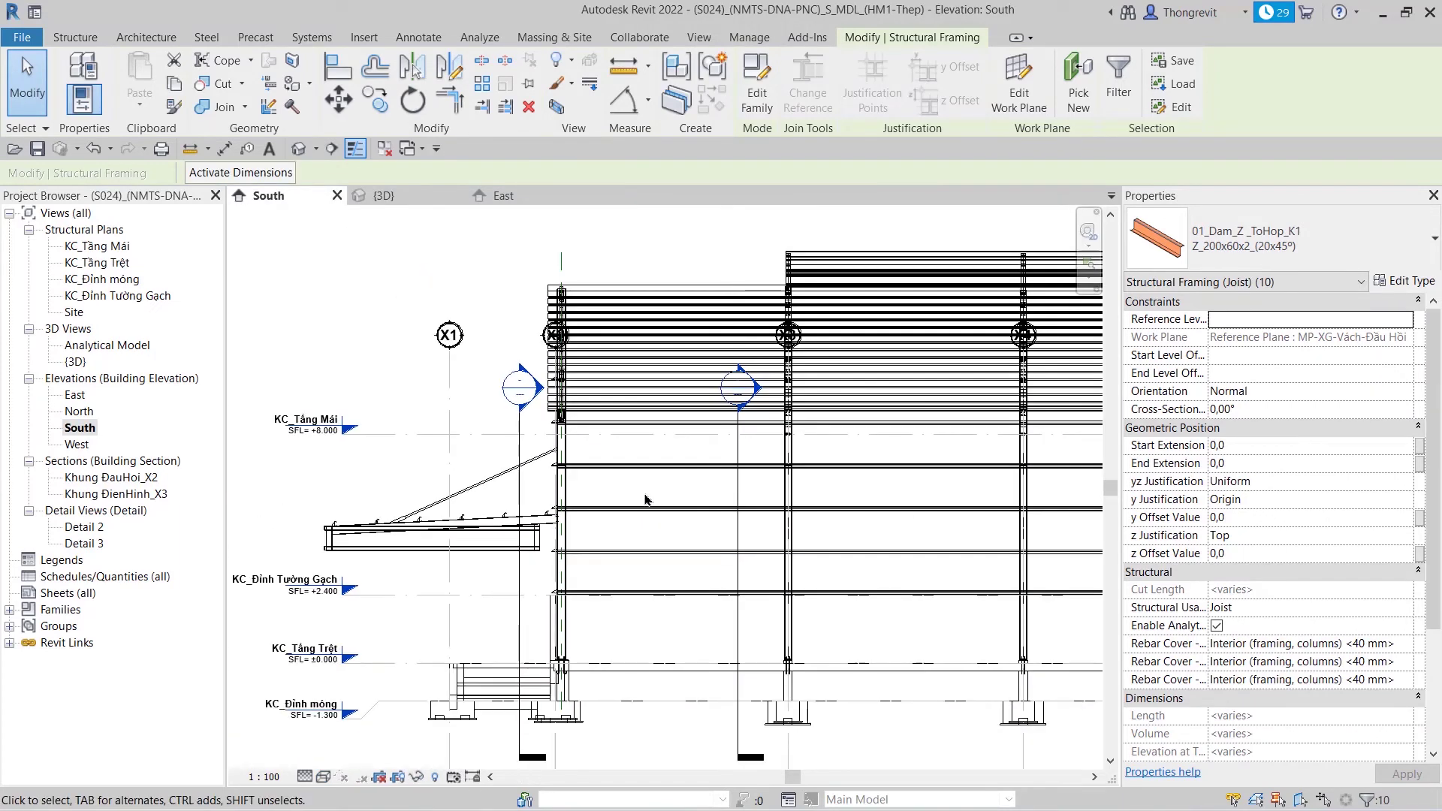
scroll(652, 481, down, 3)
scroll(651, 503, down, 2)
scroll(649, 518, down, 1)
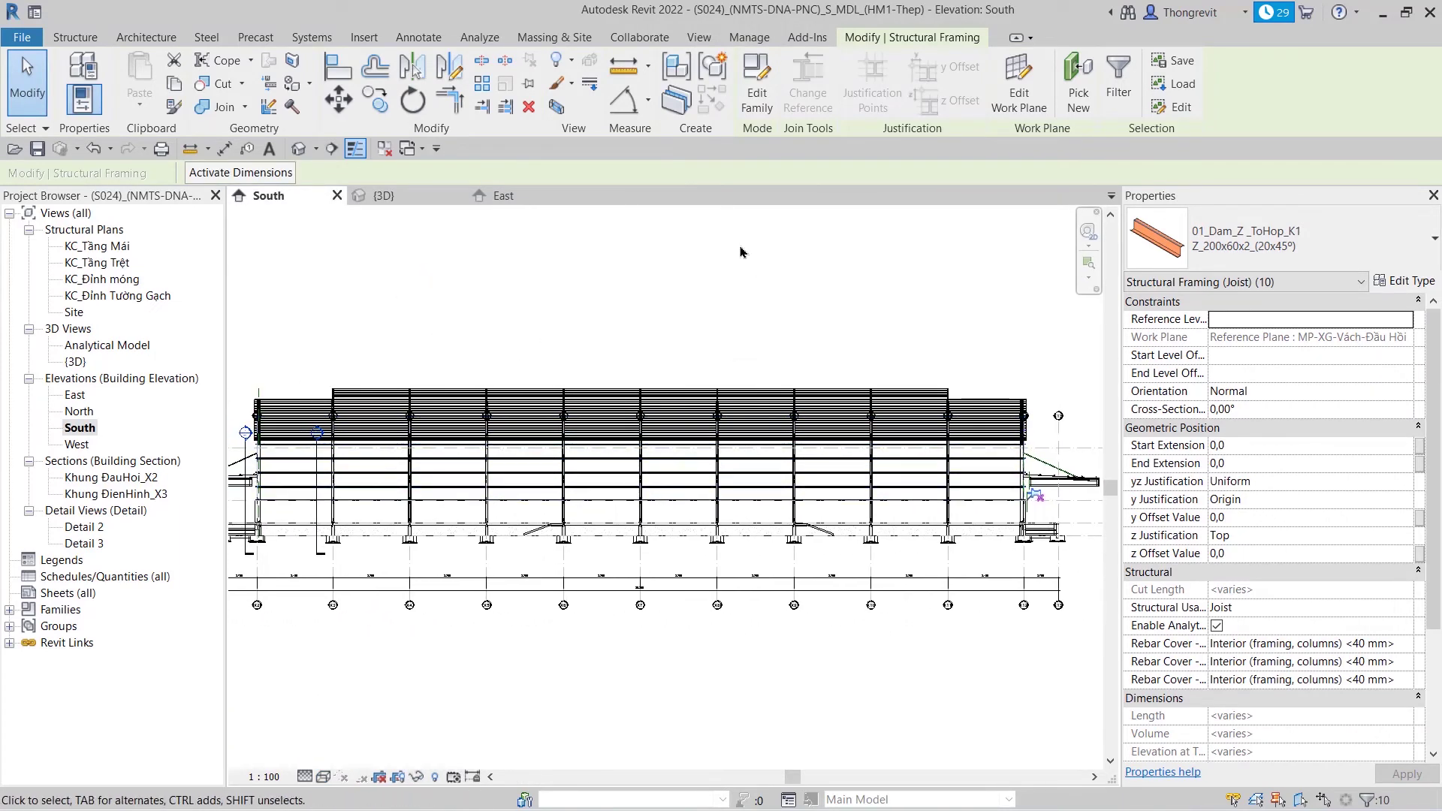
click(416, 78)
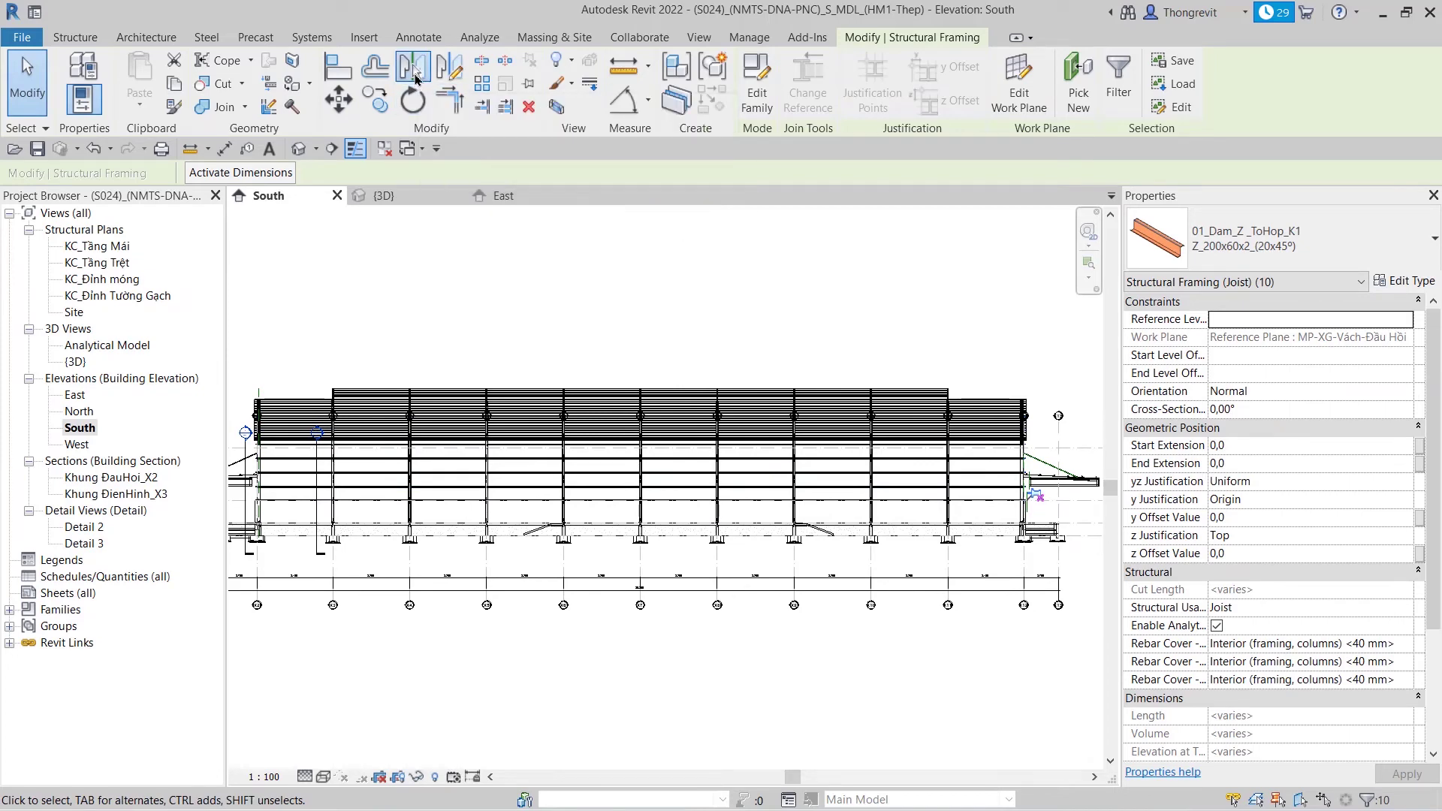
scroll(650, 615, up, 5)
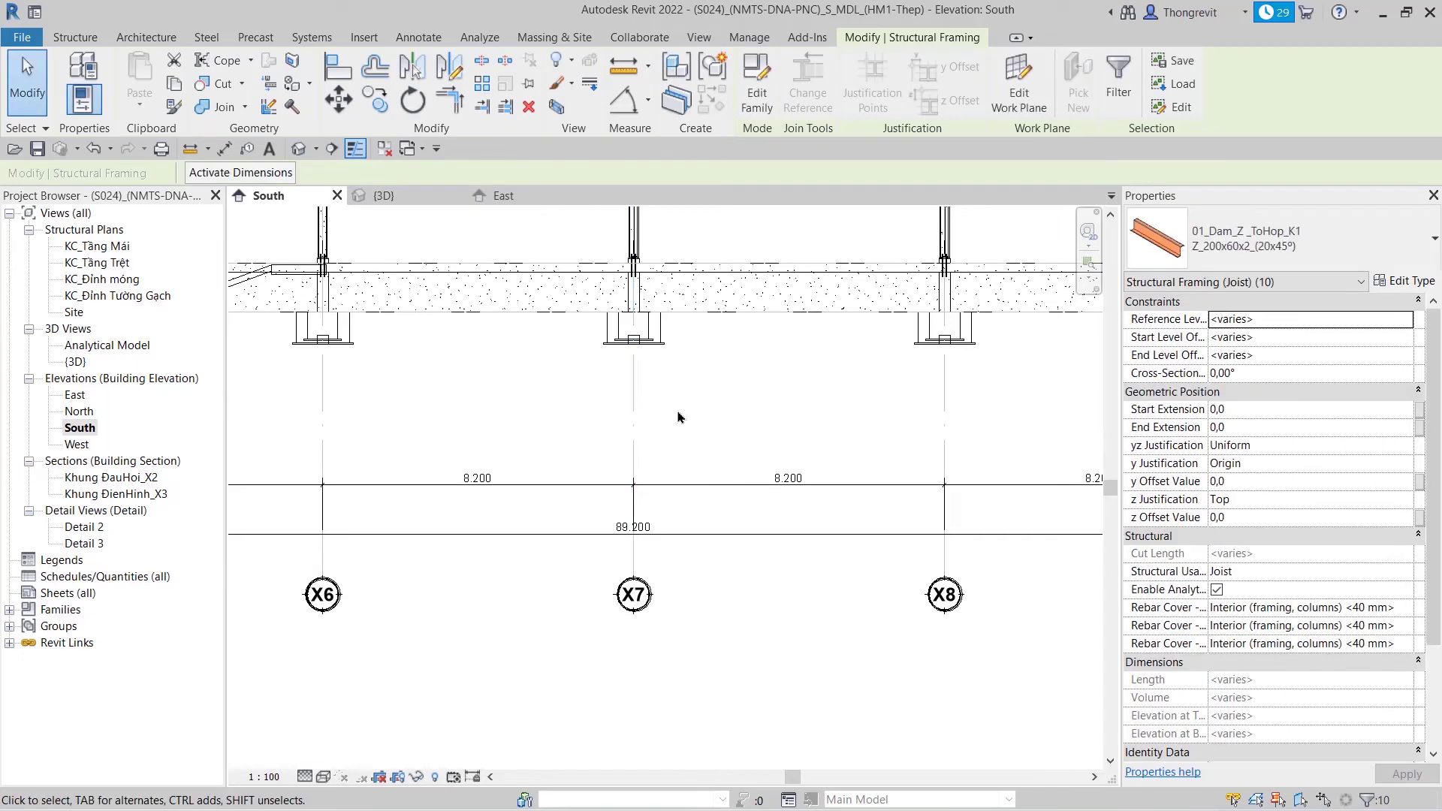
scroll(638, 419, down, 5)
scroll(614, 460, up, 1)
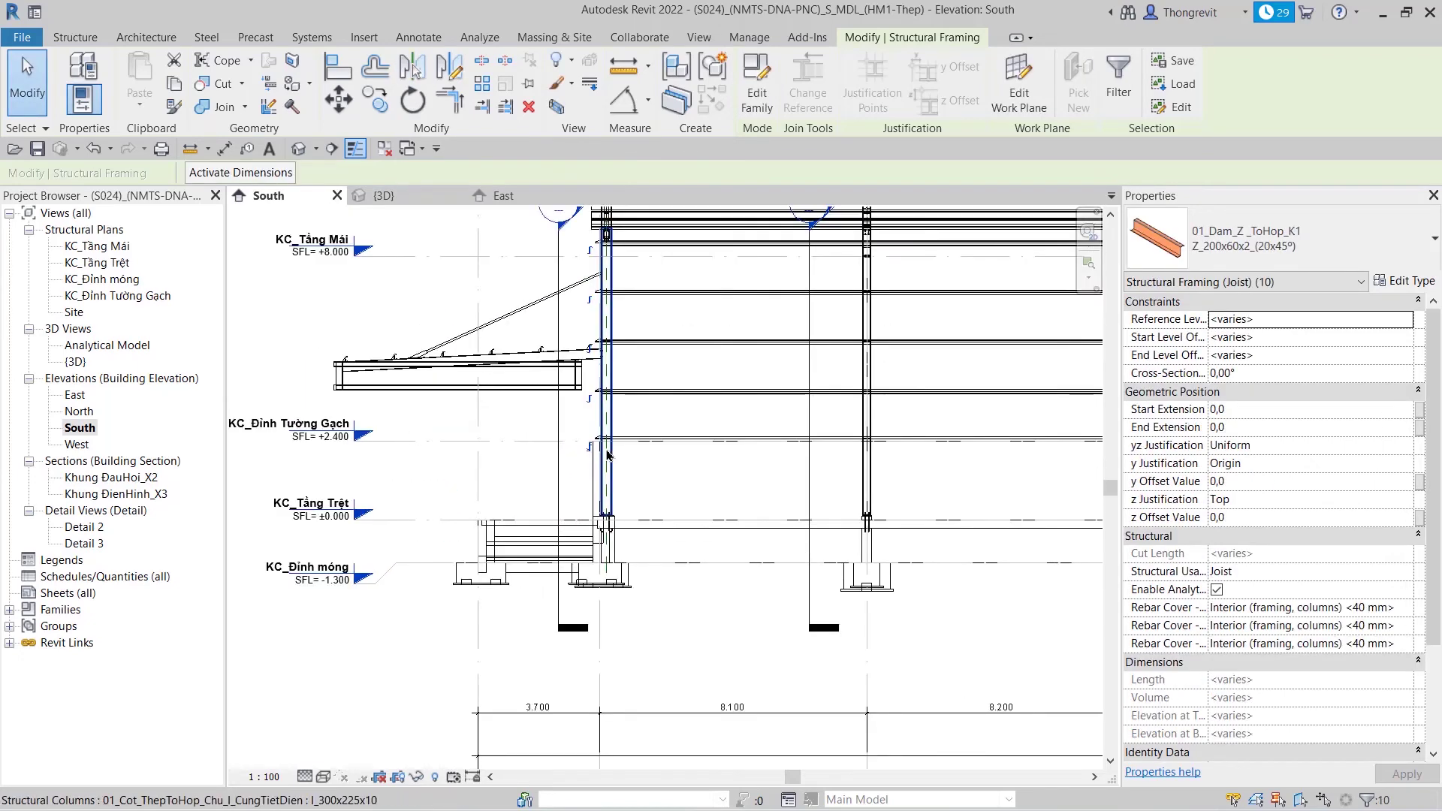
scroll(597, 476, up, 1)
scroll(574, 495, up, 1)
scroll(552, 519, up, 2)
scroll(541, 526, up, 1)
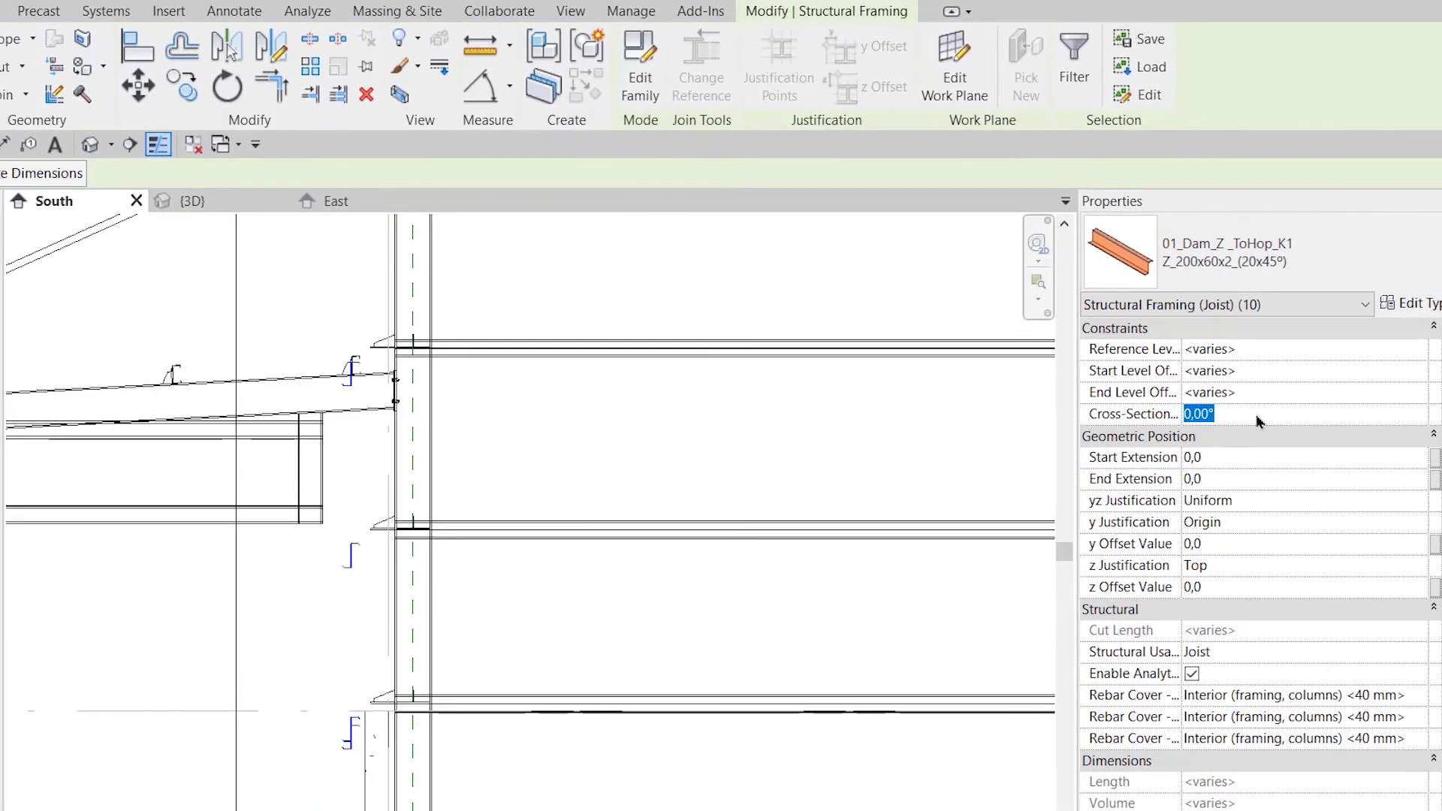
click(1304, 413)
text(-90)
- Apply a -90° cross-section rotation to the girts, then clear the selection
key(Return)
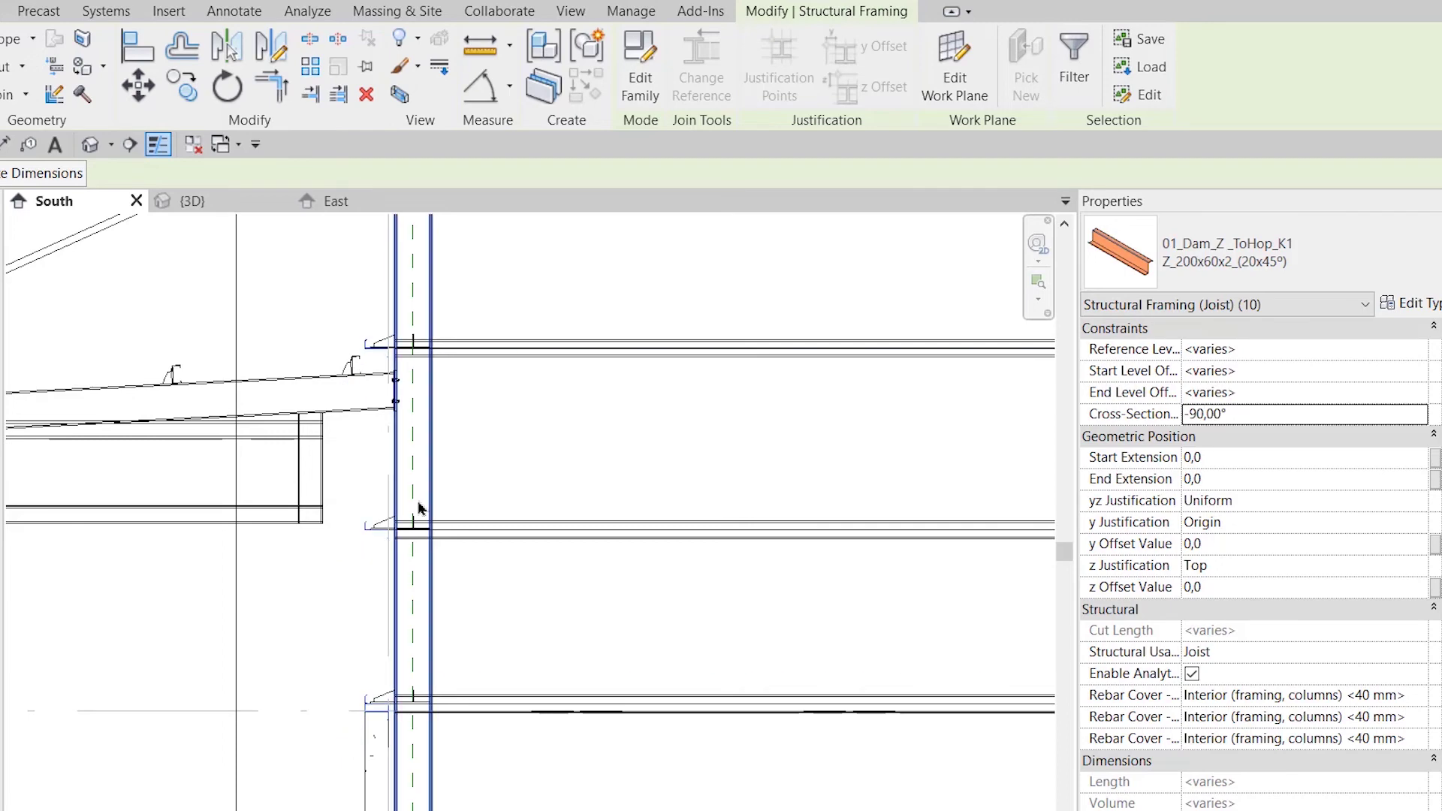
scroll(380, 593, up, 2)
scroll(390, 502, up, 2)
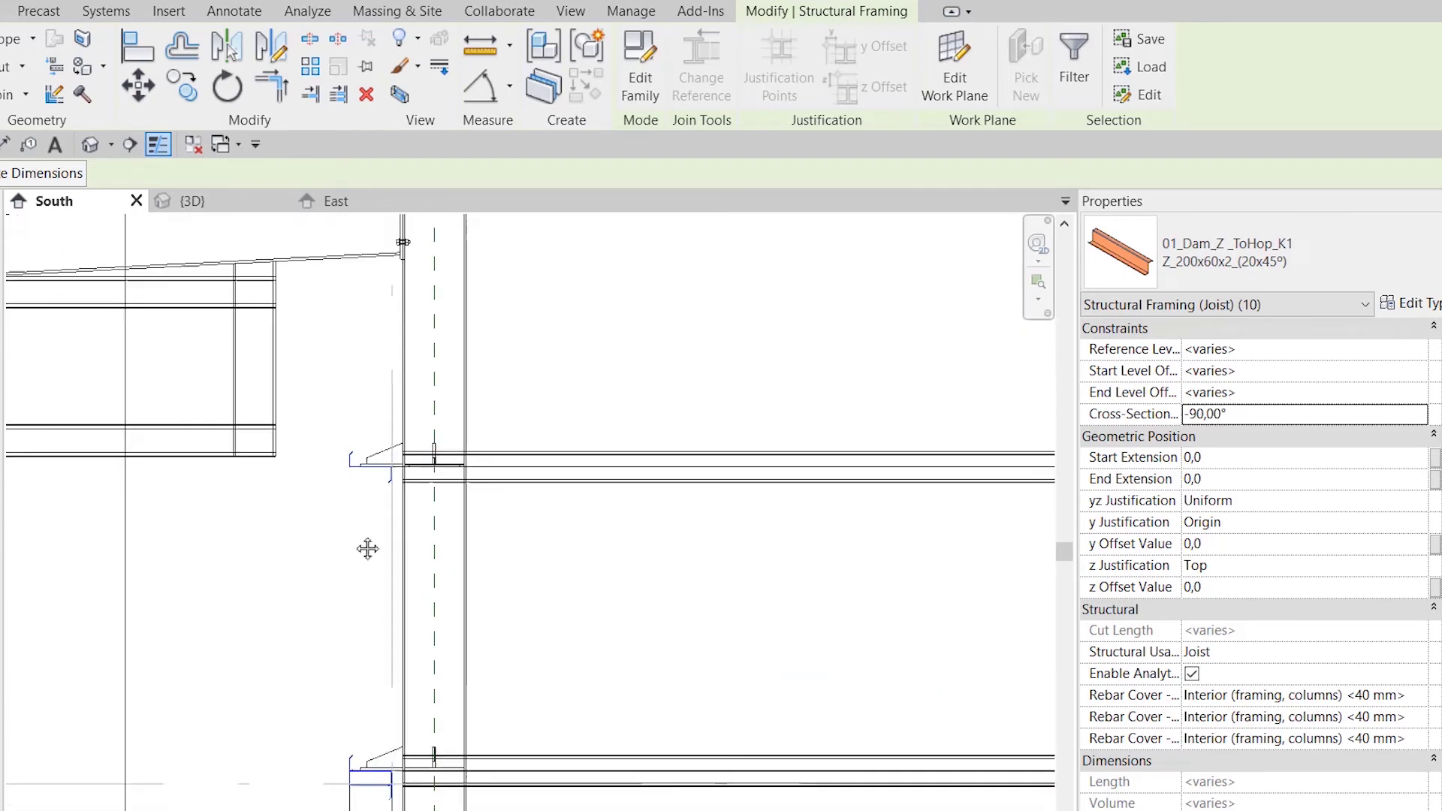
scroll(379, 644, up, 3)
scroll(373, 676, up, 2)
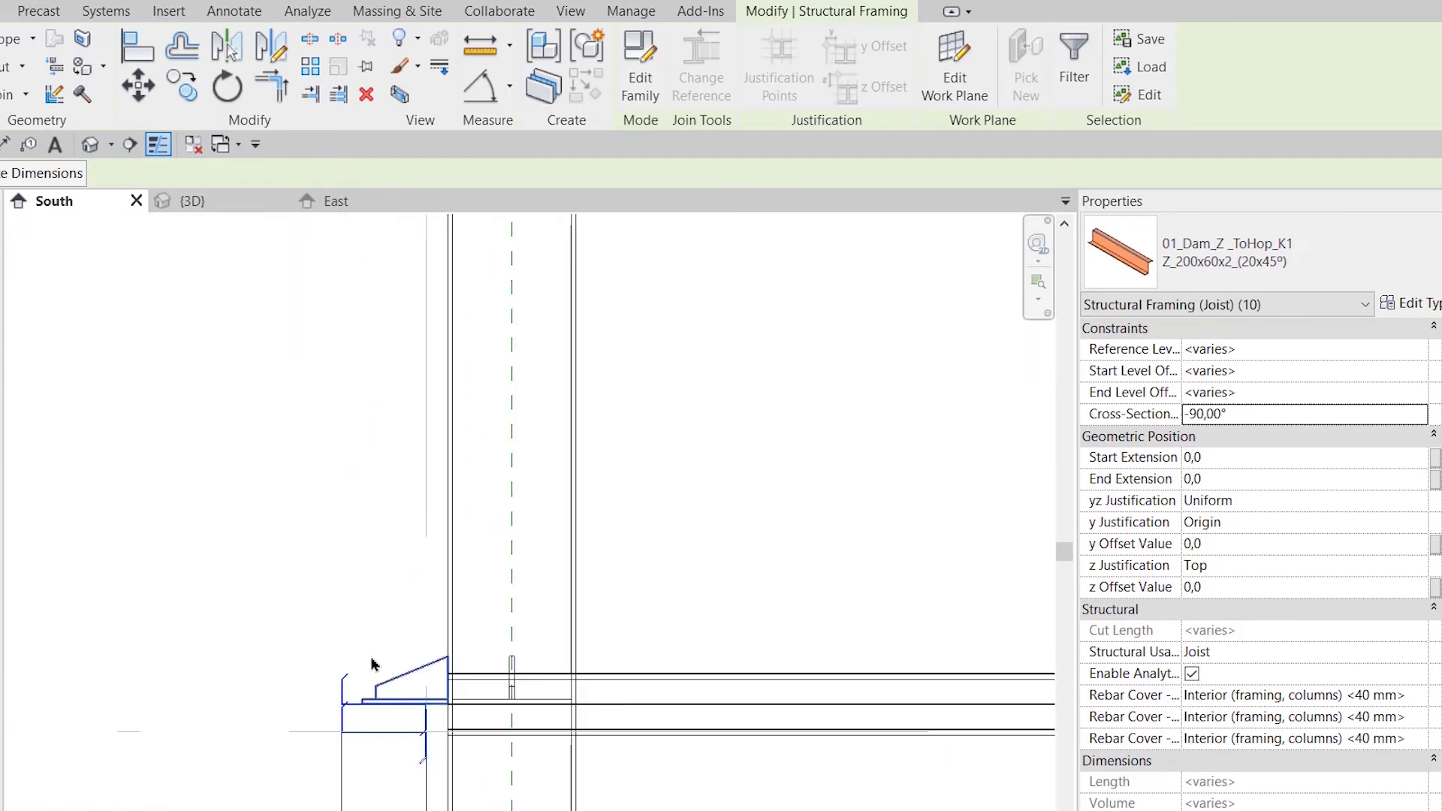
click(244, 661)
click(333, 733)
- Move the lower Z girt up into alignment with the Move command
key(Escape)
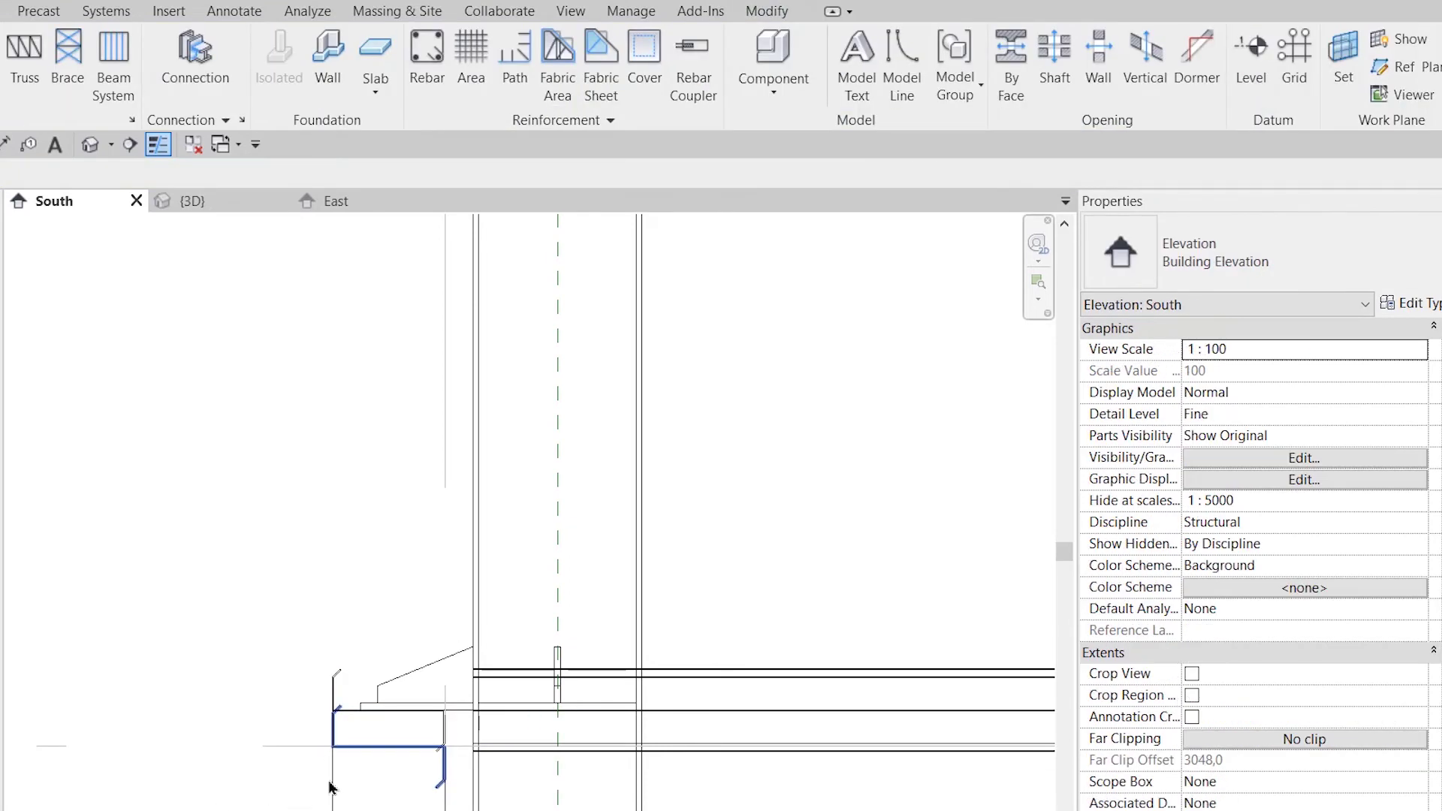
scroll(329, 786, up, 2)
click(543, 792)
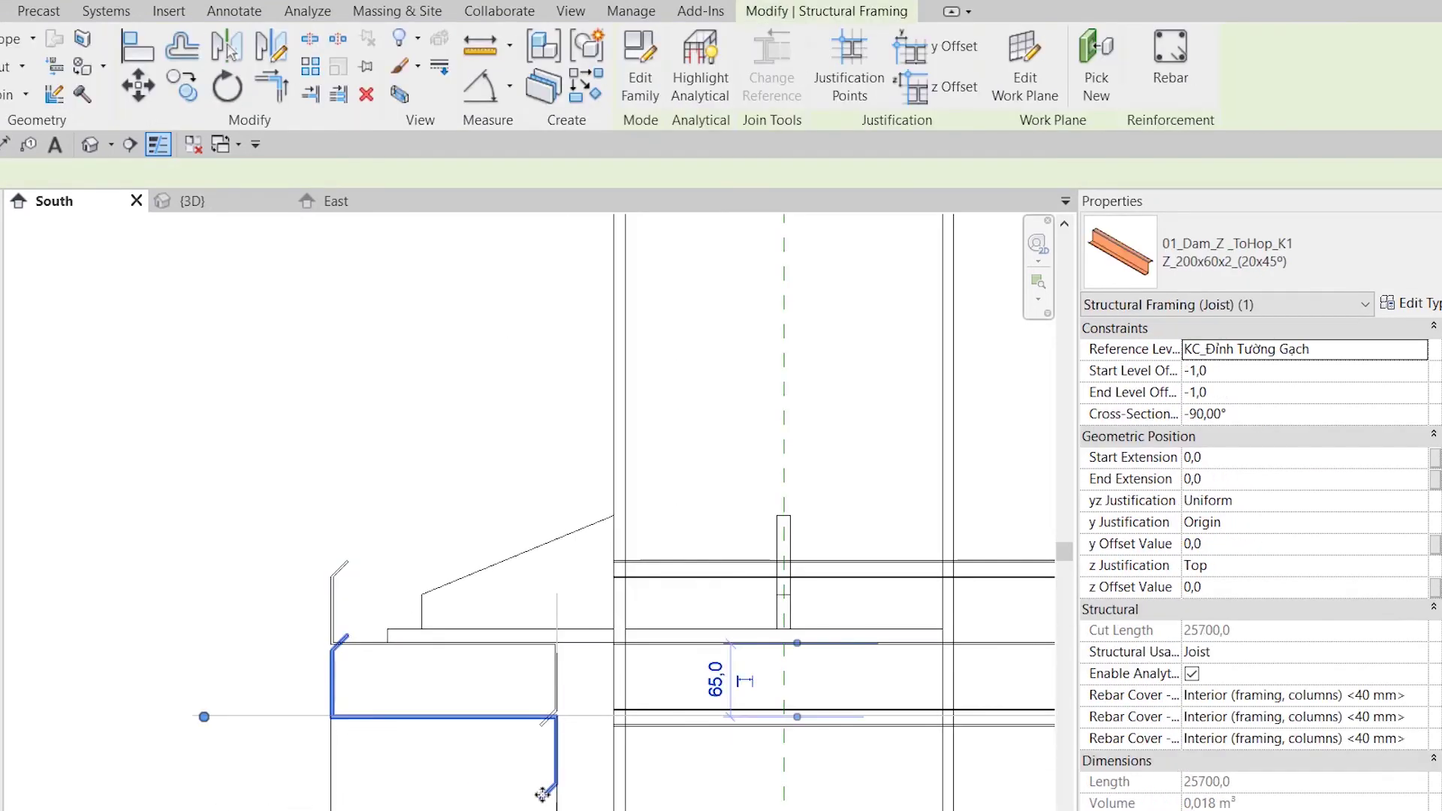
key(m)
key(v)
scroll(572, 743, up, 3)
scroll(545, 732, up, 2)
click(525, 719)
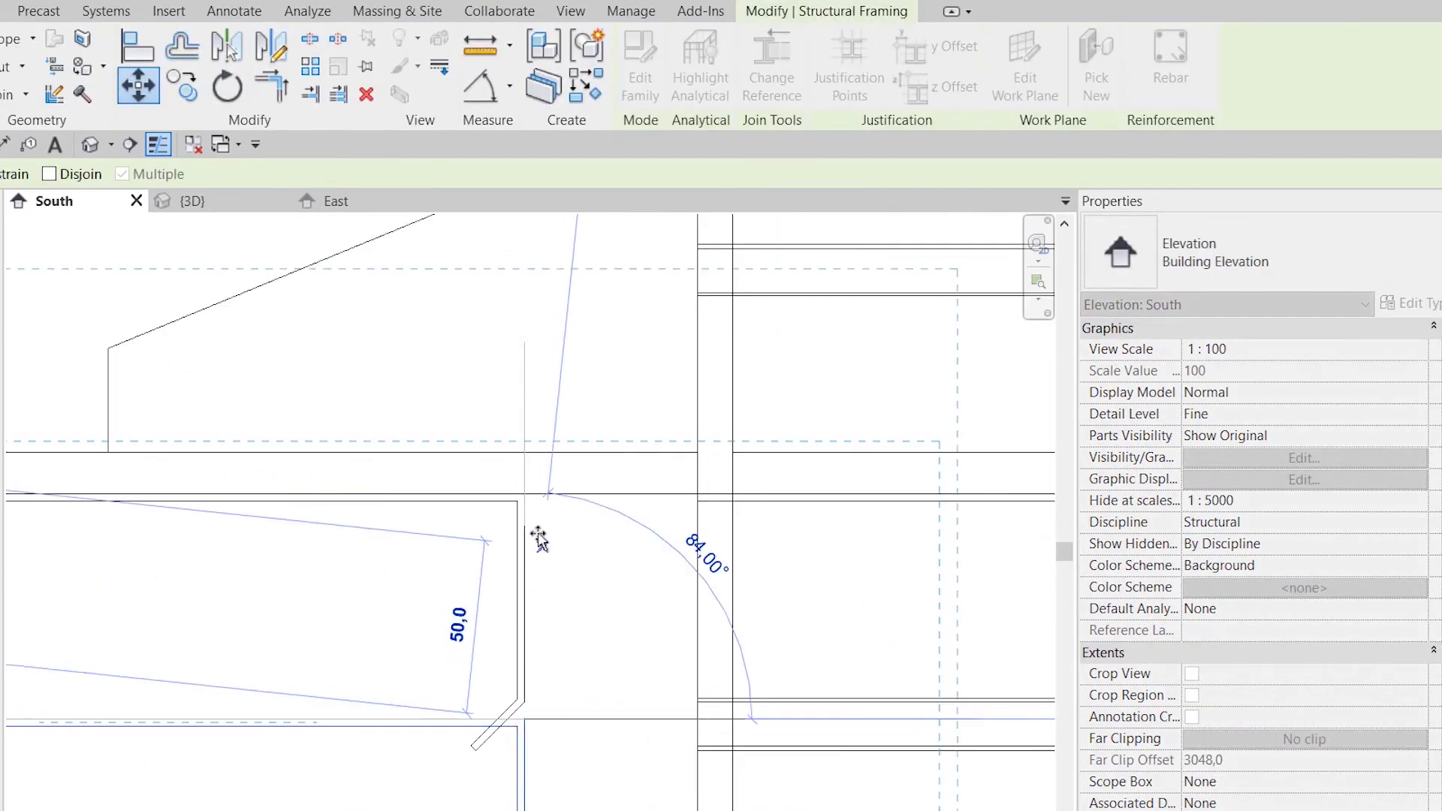
click(526, 494)
scroll(370, 685, down, 4)
key(Escape)
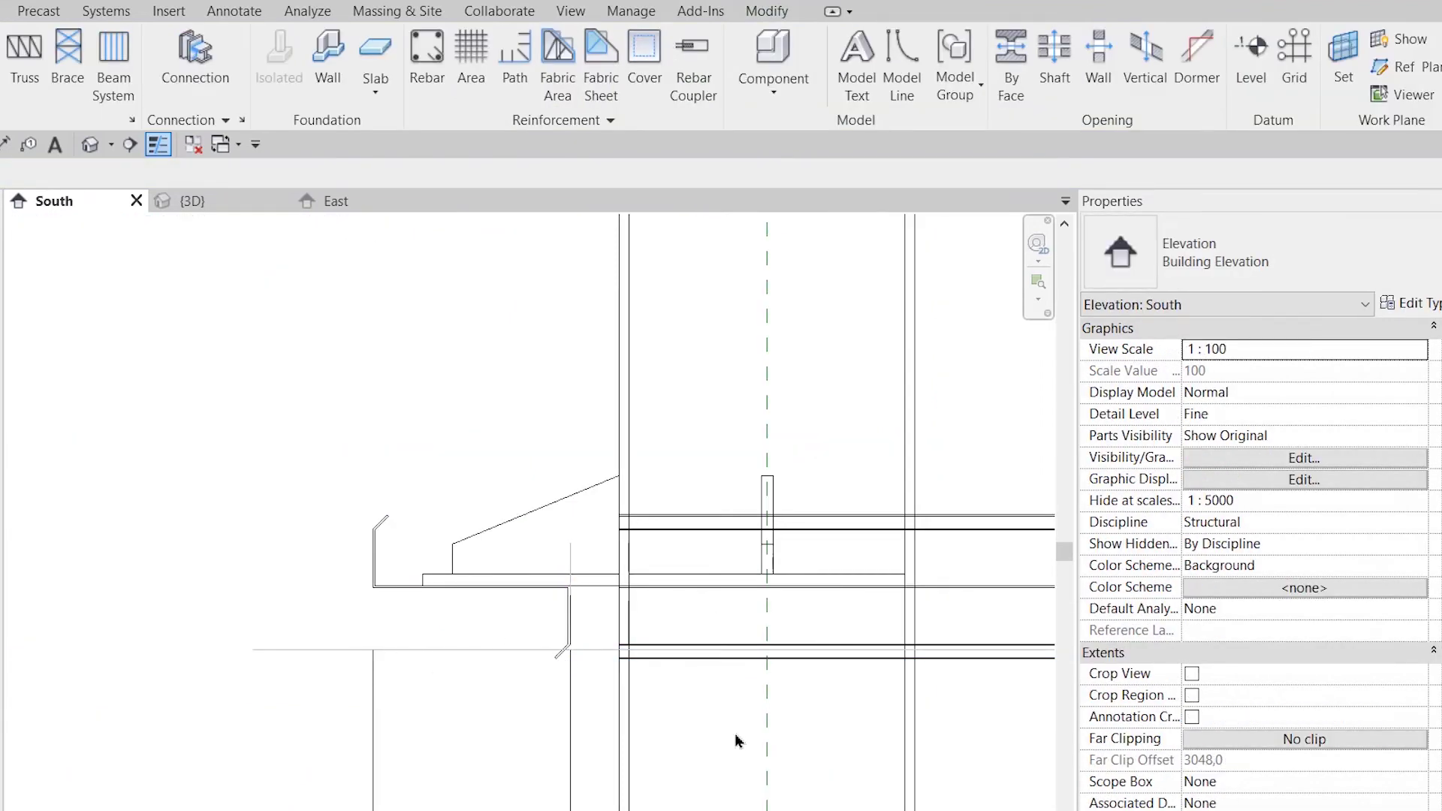
- Move the slab-edge Z girt 65 higher, then show the 3D view
scroll(735, 736, up, 3)
scroll(734, 734, down, 3)
scroll(299, 715, up, 3)
scroll(566, 714, up, 2)
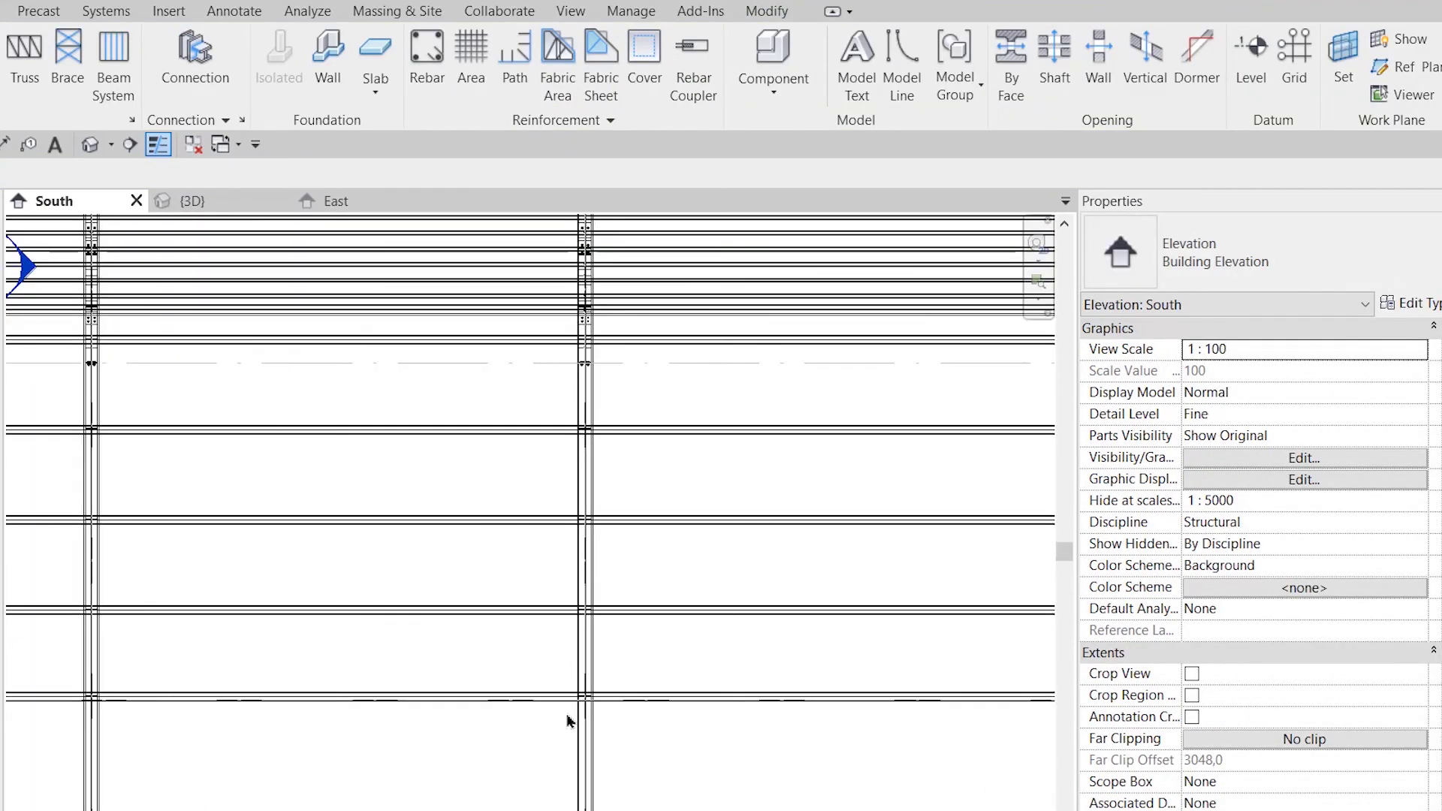
scroll(764, 686, down, 3)
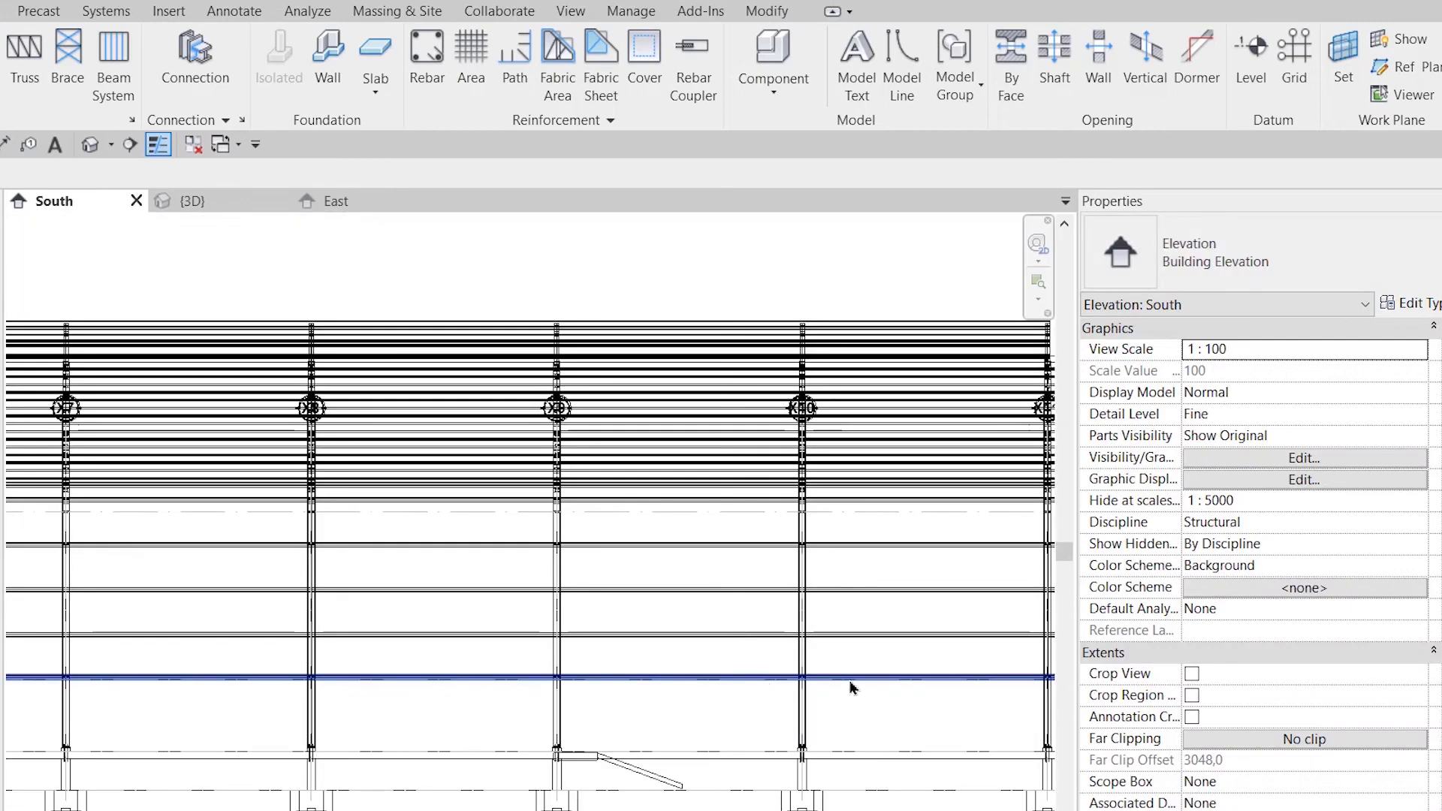
scroll(854, 686, down, 2)
scroll(837, 684, up, 5)
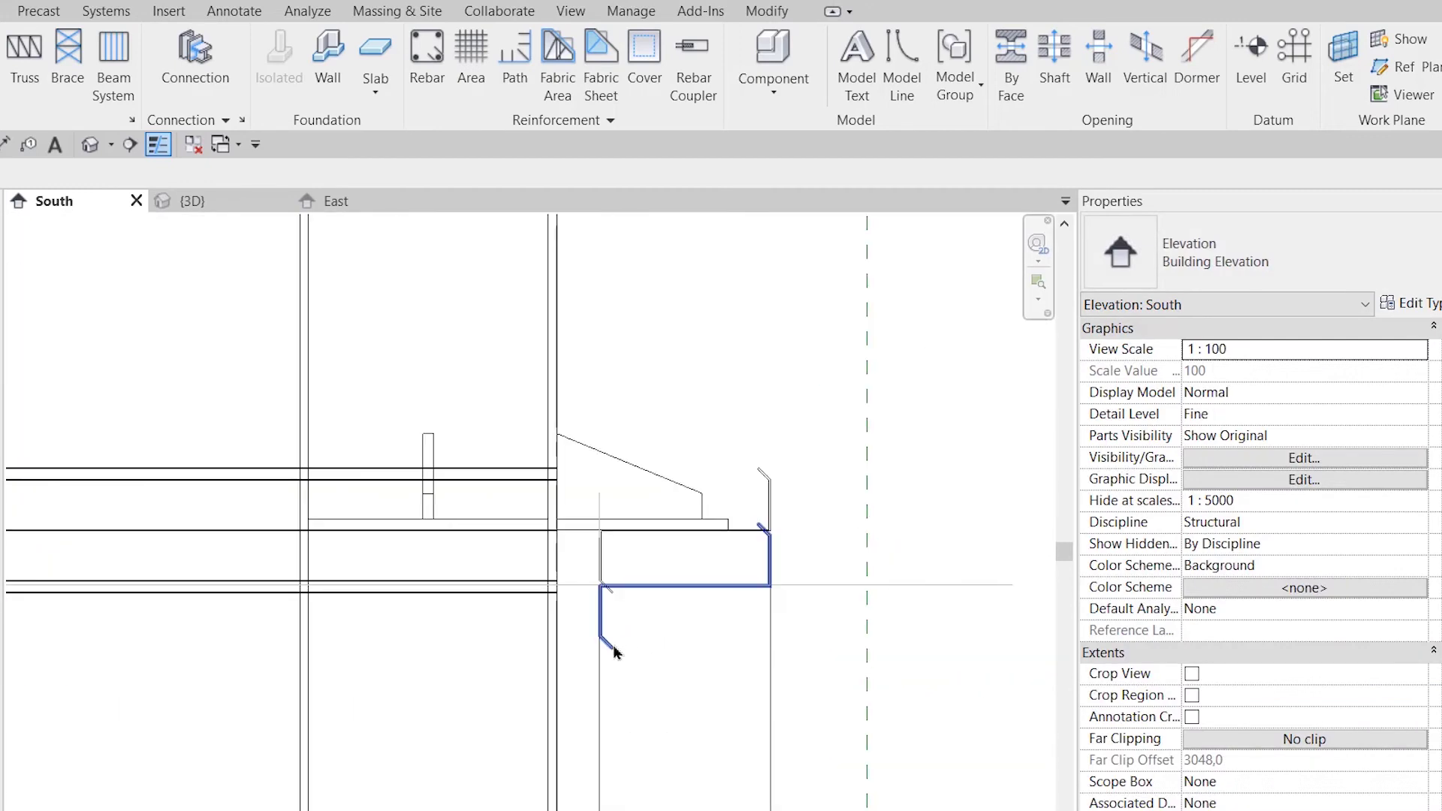
click(613, 652)
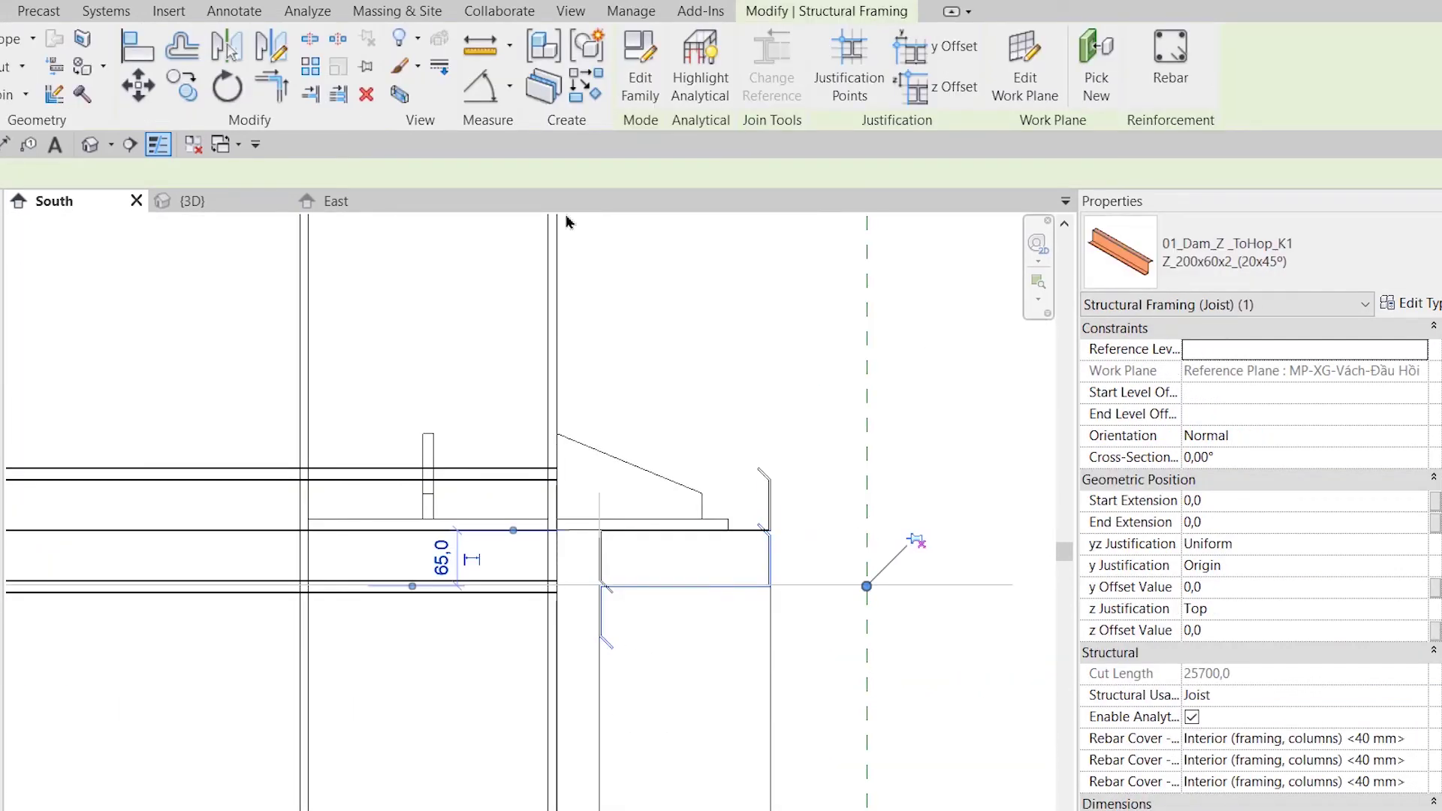
click(151, 98)
scroll(638, 563, up, 2)
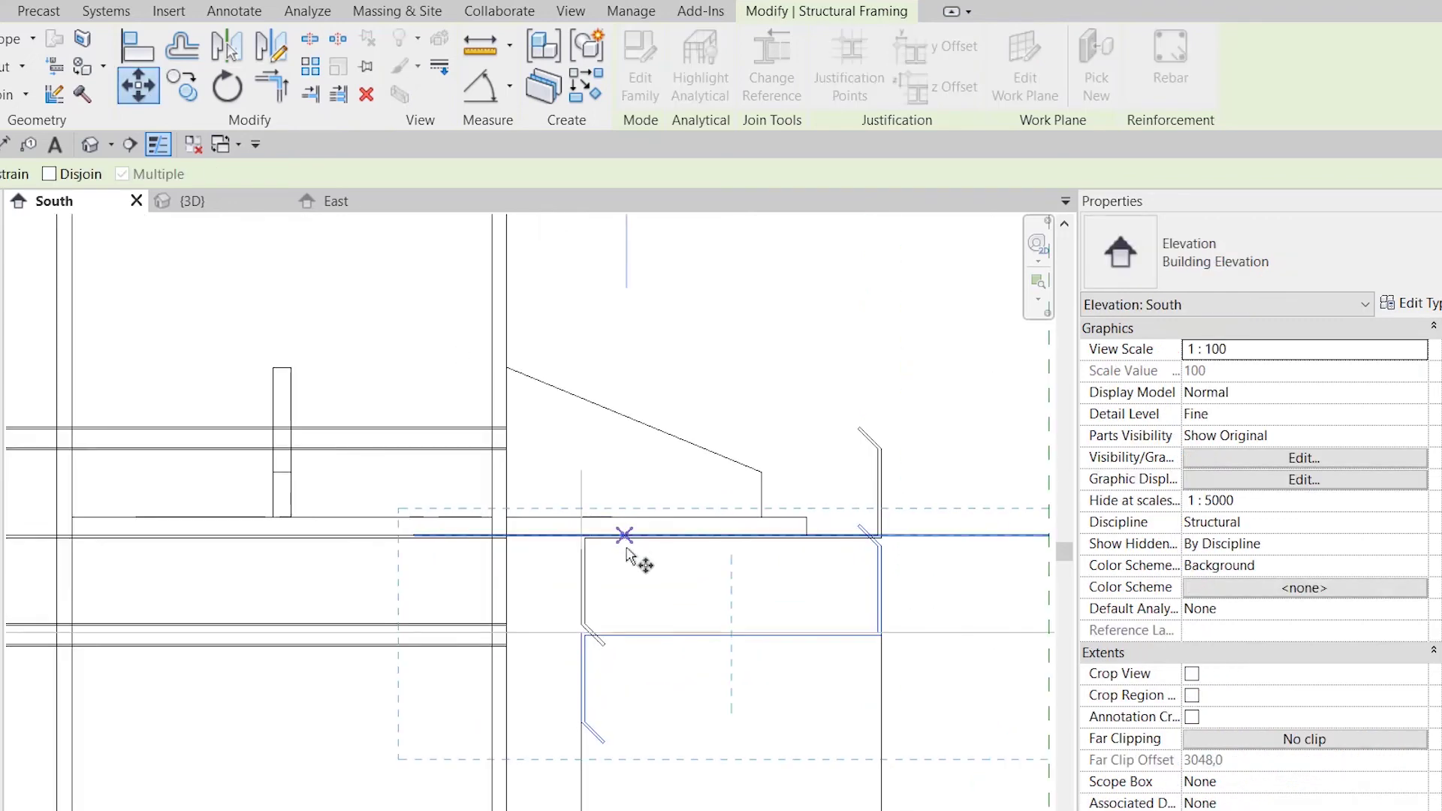
scroll(583, 666, up, 2)
click(561, 675)
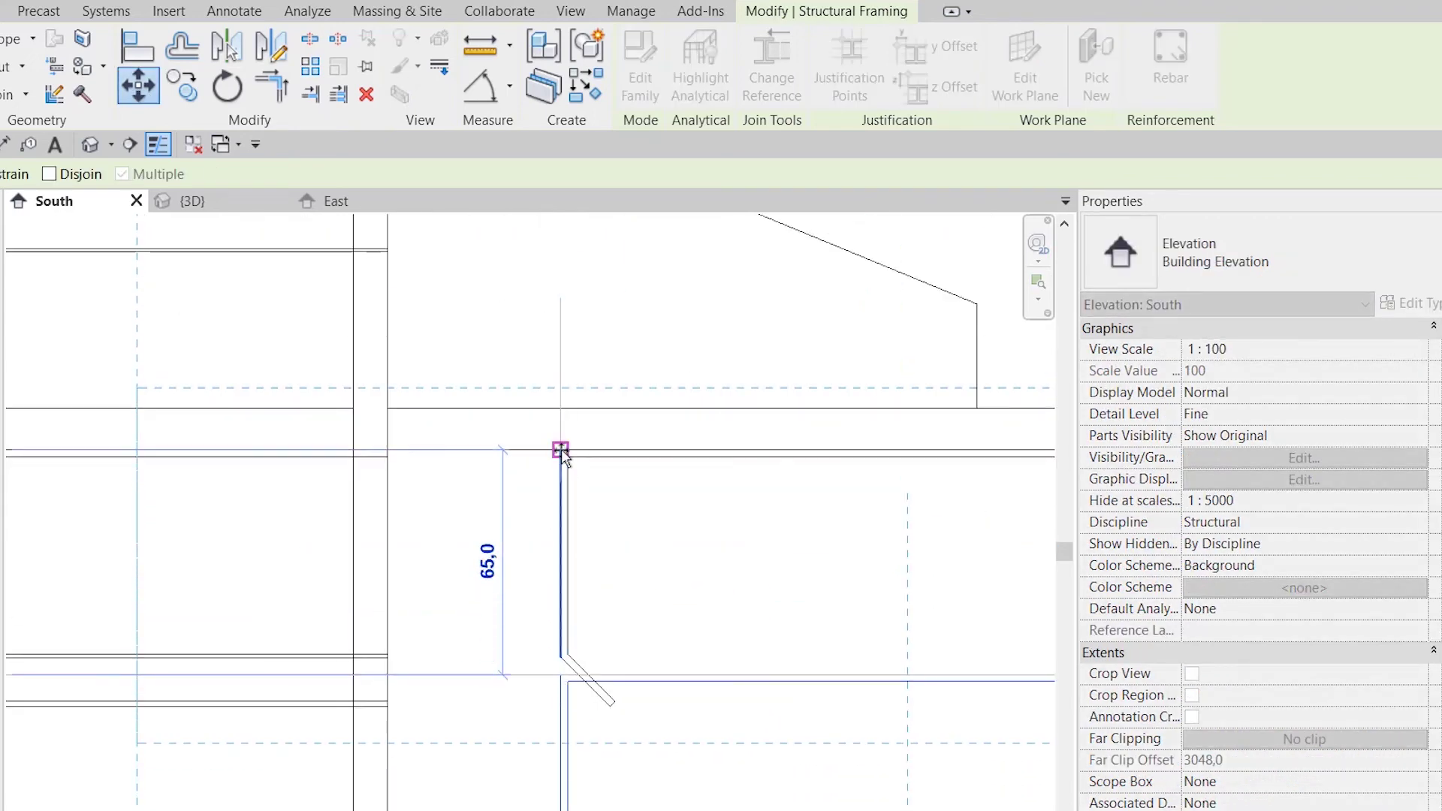
click(560, 451)
key(Escape)
click(241, 201)
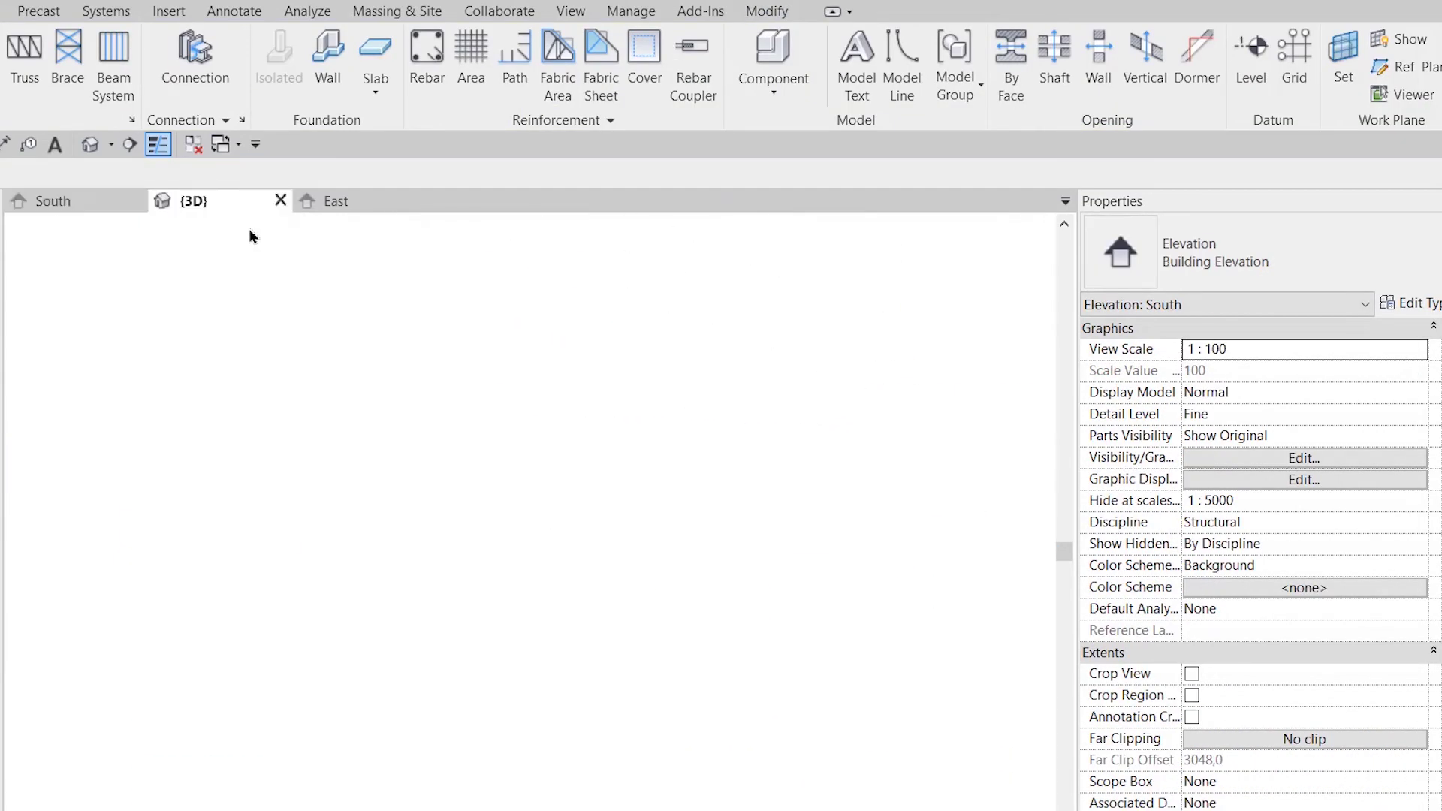
scroll(801, 617, down, 3)
mouse_move(489, 728)
shift+middle_down()
mouse_move(635, 781)
mouse_move(546, 732)
shift+middle_up()
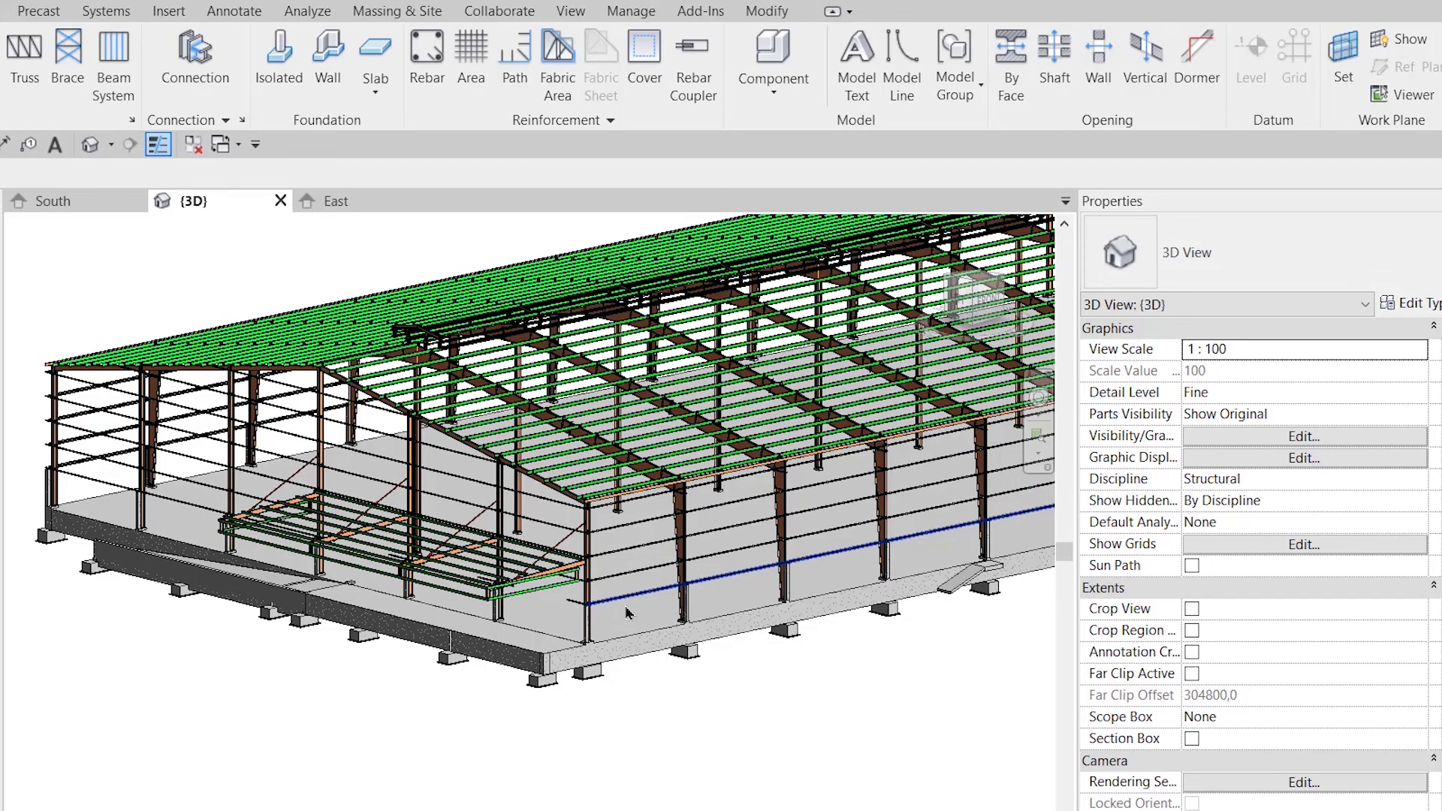
scroll(552, 607, up, 2)
scroll(552, 607, up, 3)
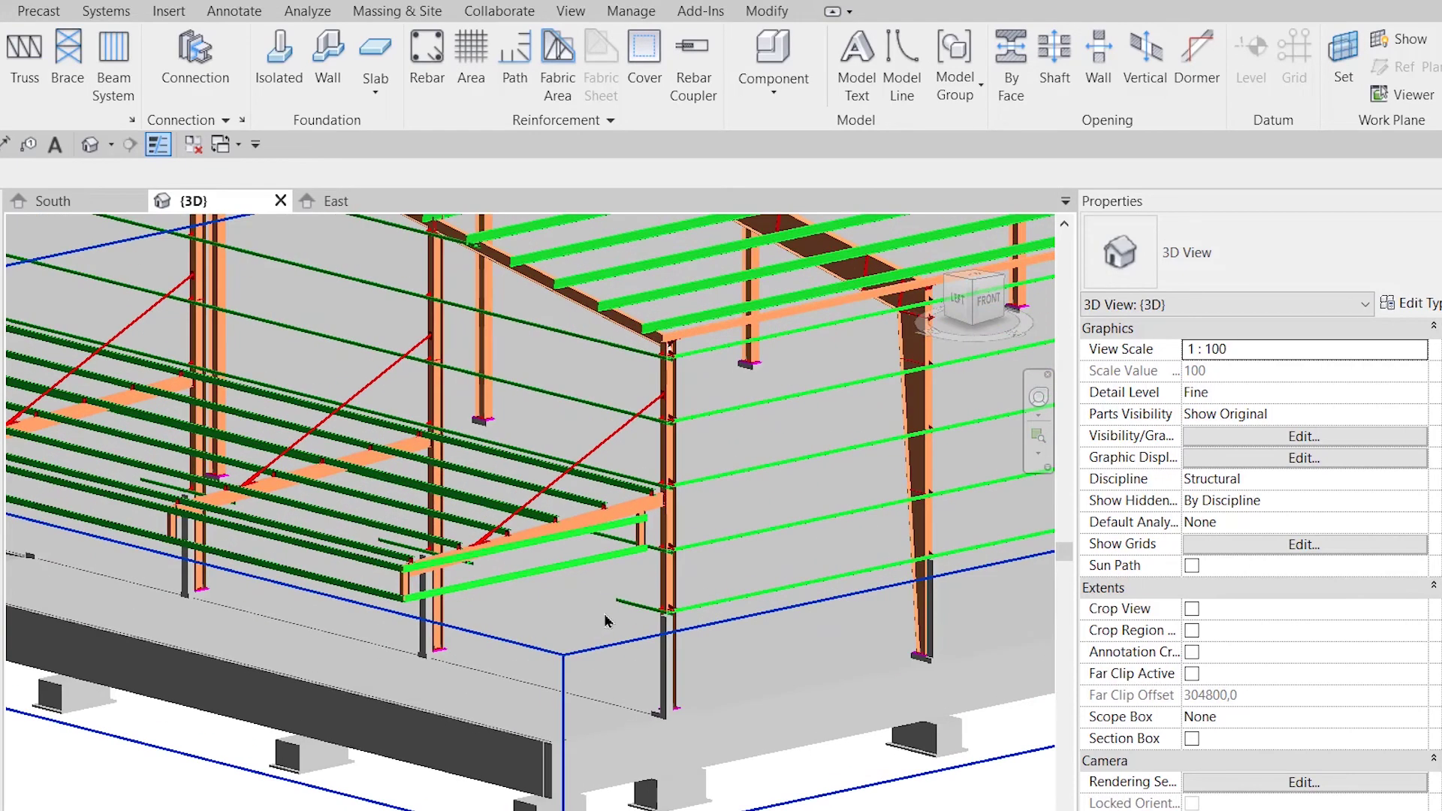
scroll(552, 607, up, 2)
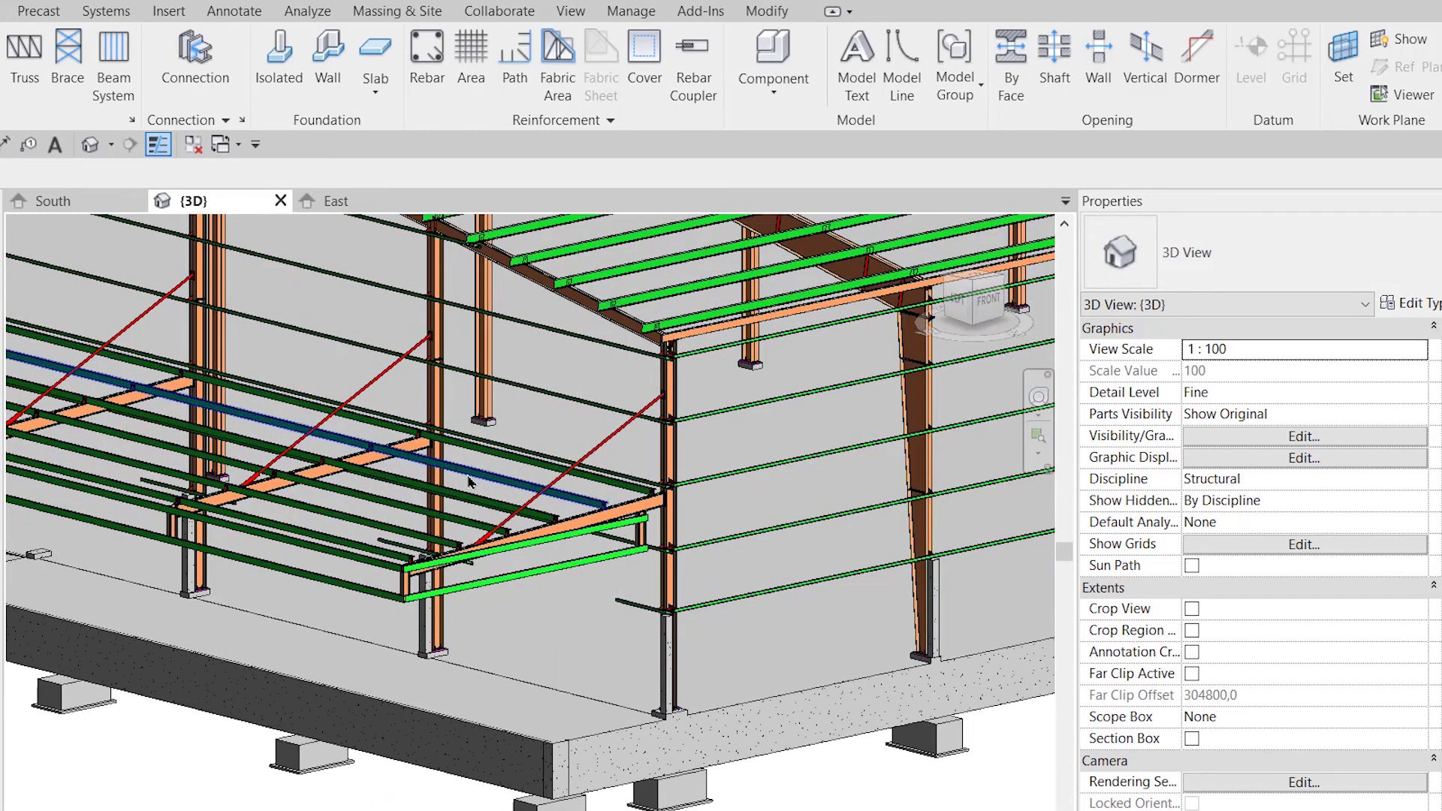
mouse_move(535, 659)
middle_down()
mouse_move(545, 725)
mouse_move(461, 753)
middle_up()
click(644, 676)
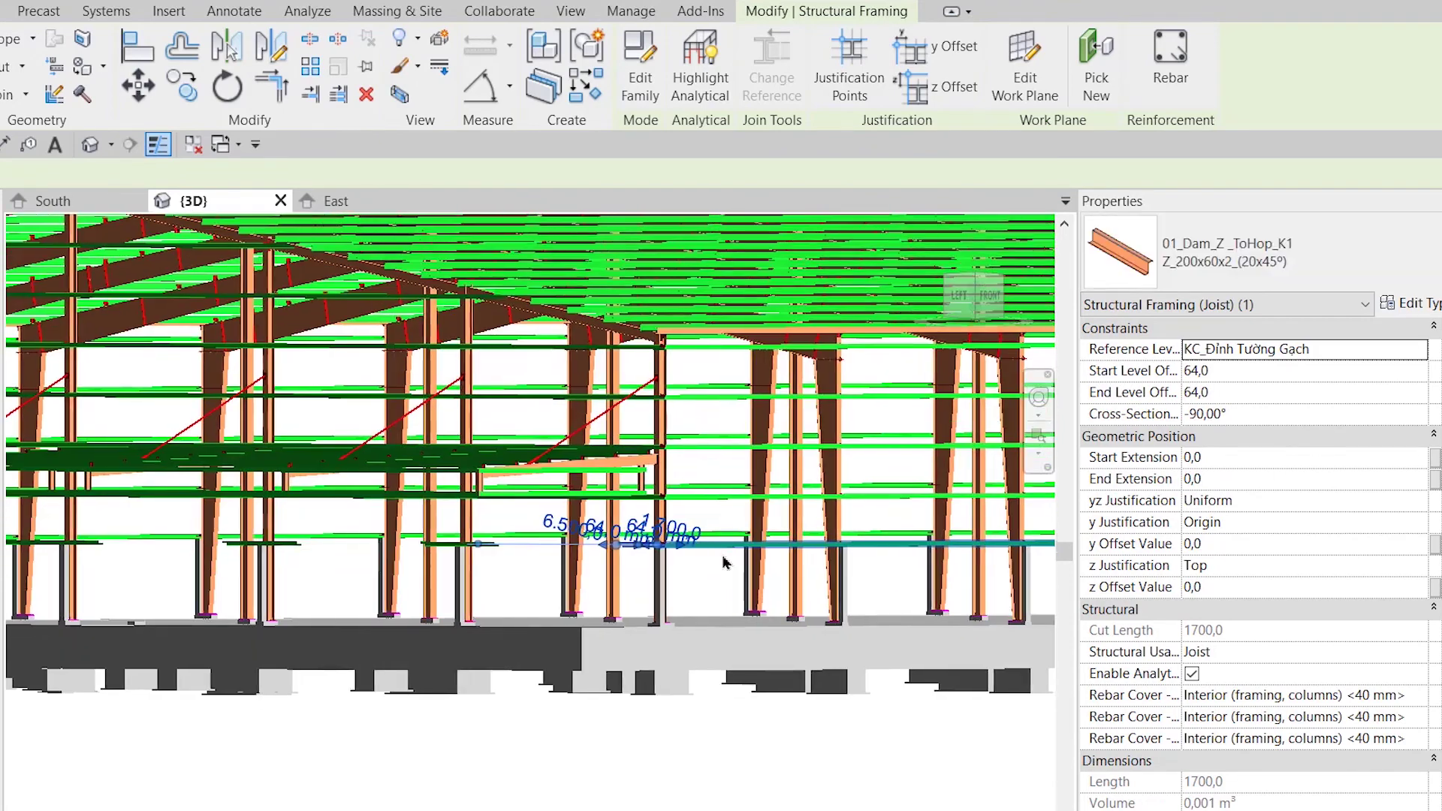
shift+middle_drag(764, 702, 787, 734)
click(802, 745)
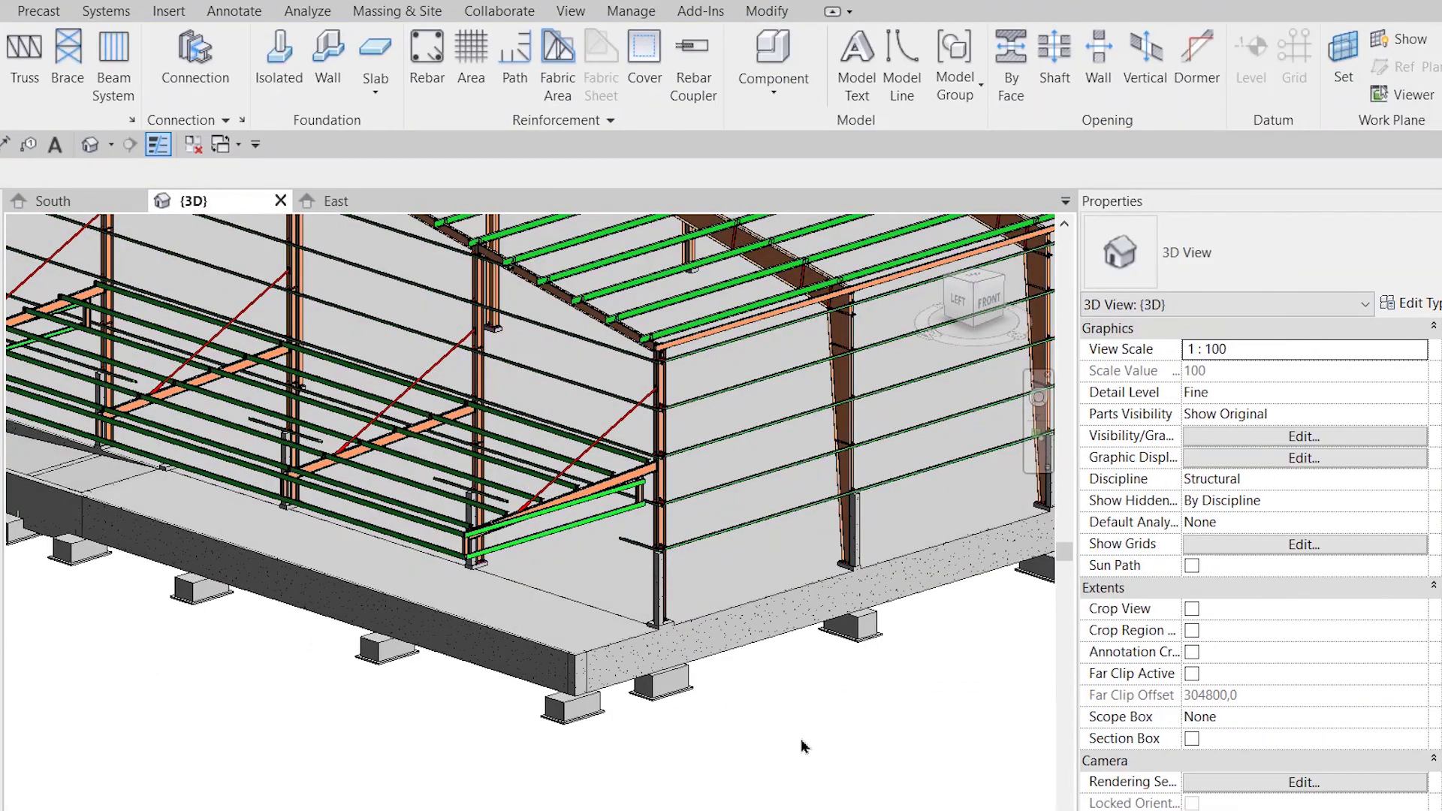
scroll(802, 746, down, 5)
shift+middle_drag(708, 715, 794, 763)
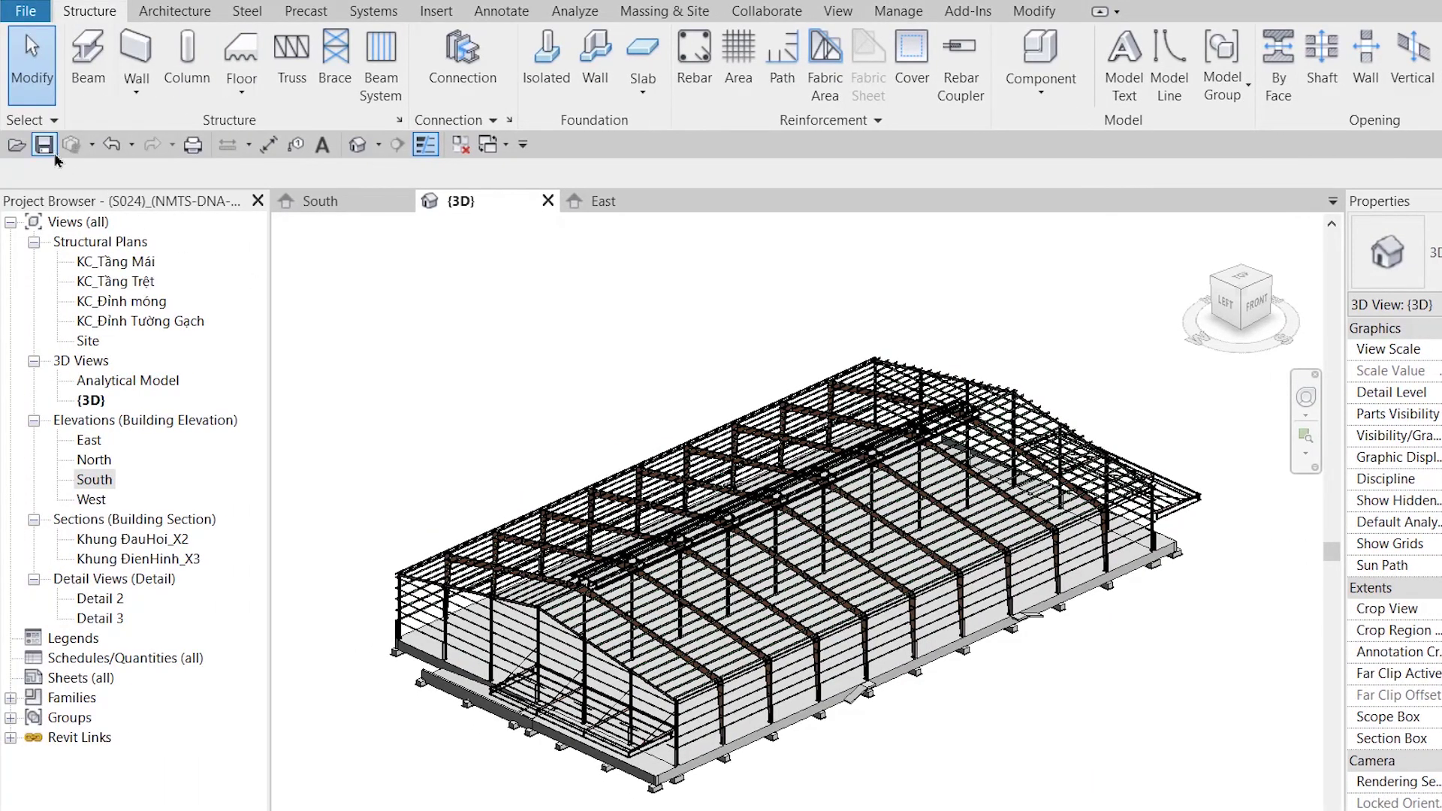
- Close the steel shed project from the File menu, returning to the Home screen
click(42, 16)
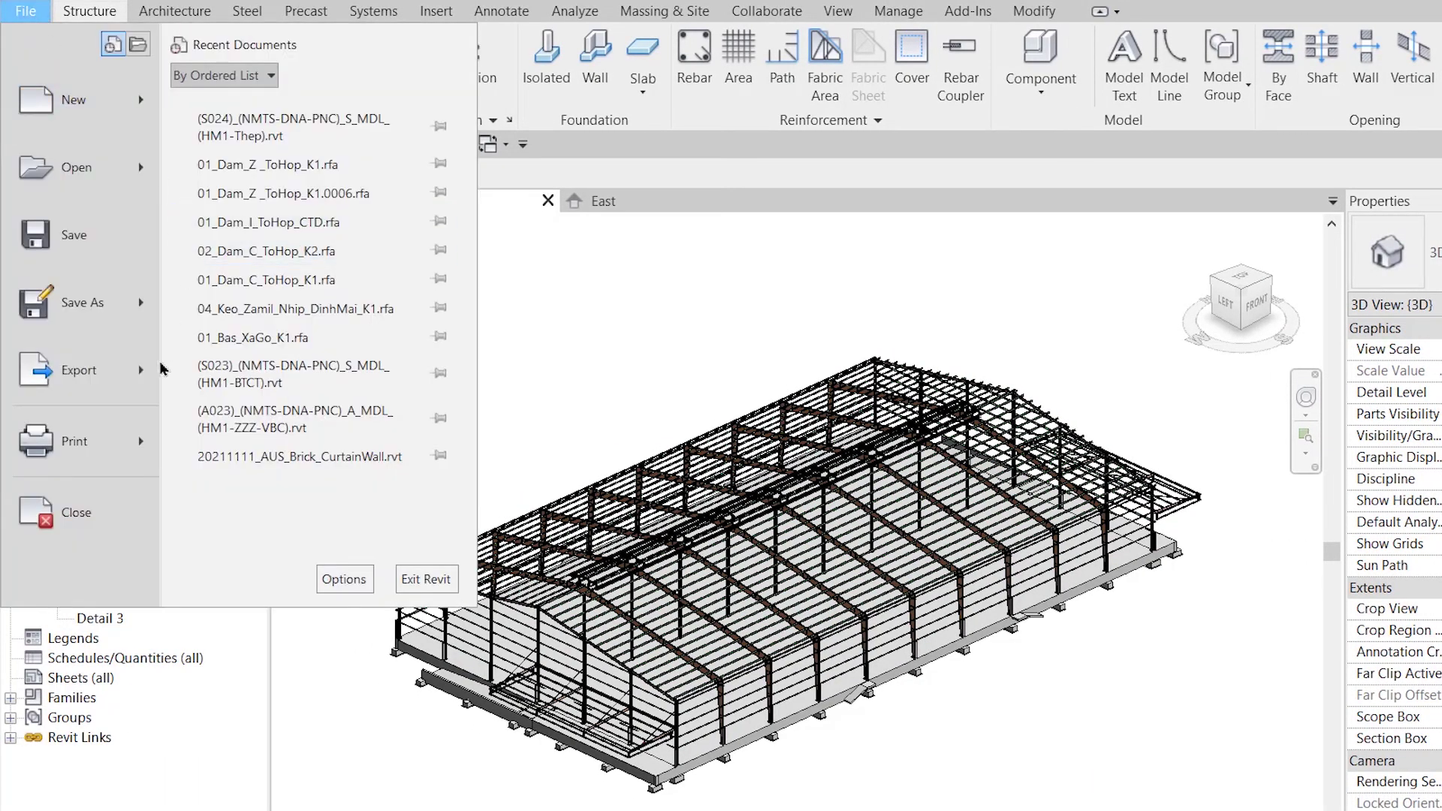
click(119, 507)
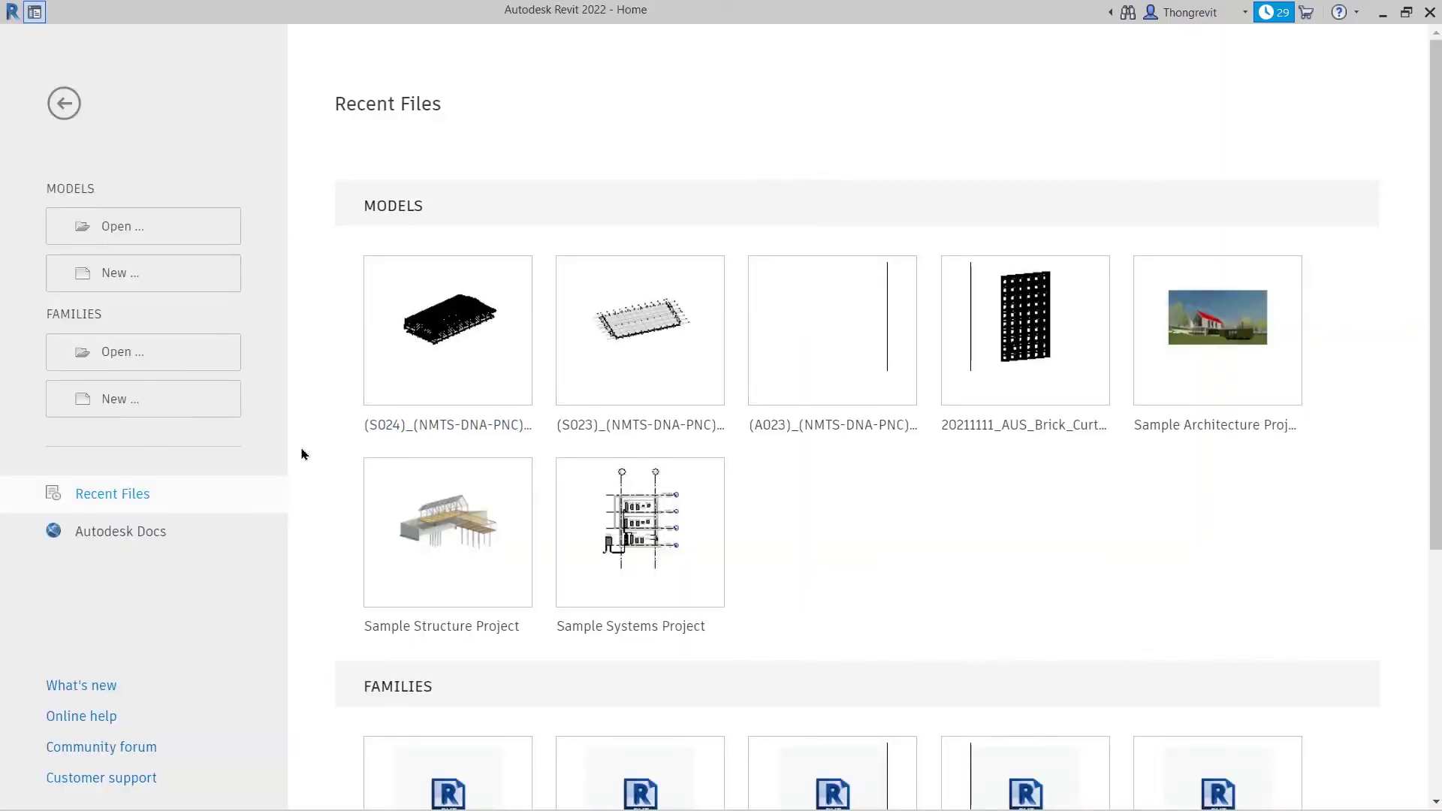